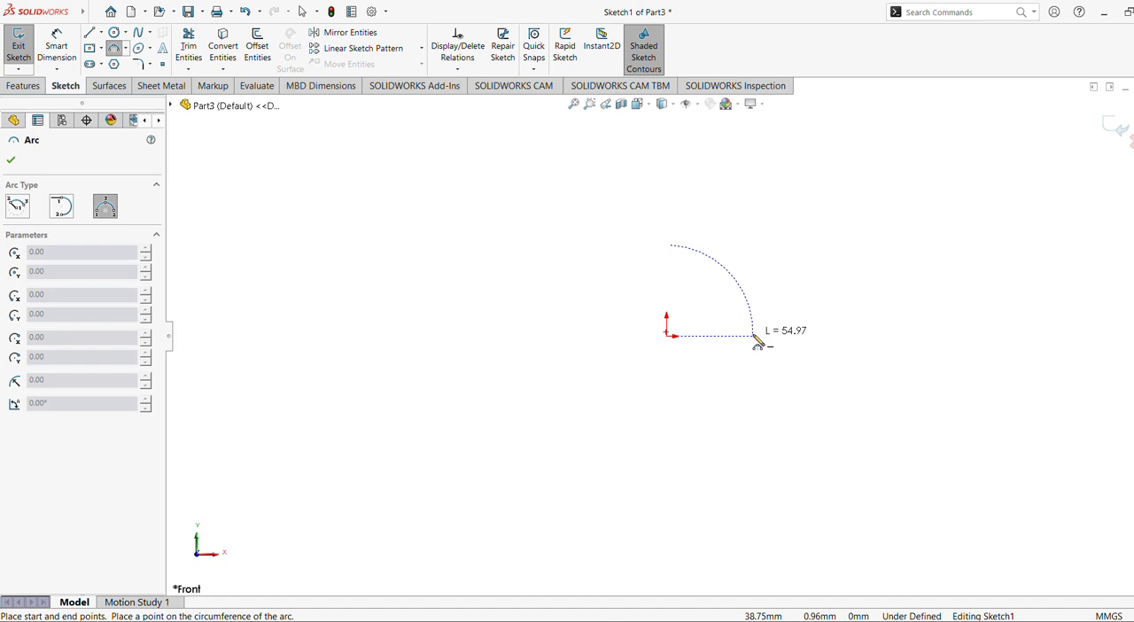
Sketch a quarter-circle profile from a three-point arc of about 32 mm radius closed by two lines meeting at the origin.
left_click(755, 337)
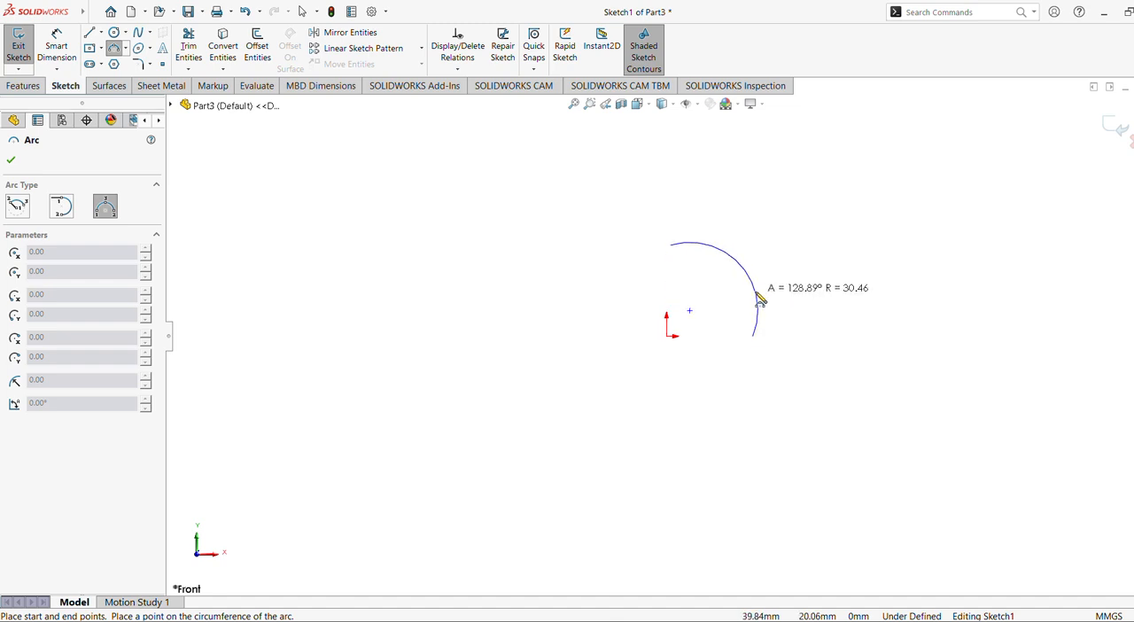
left_click(754, 294)
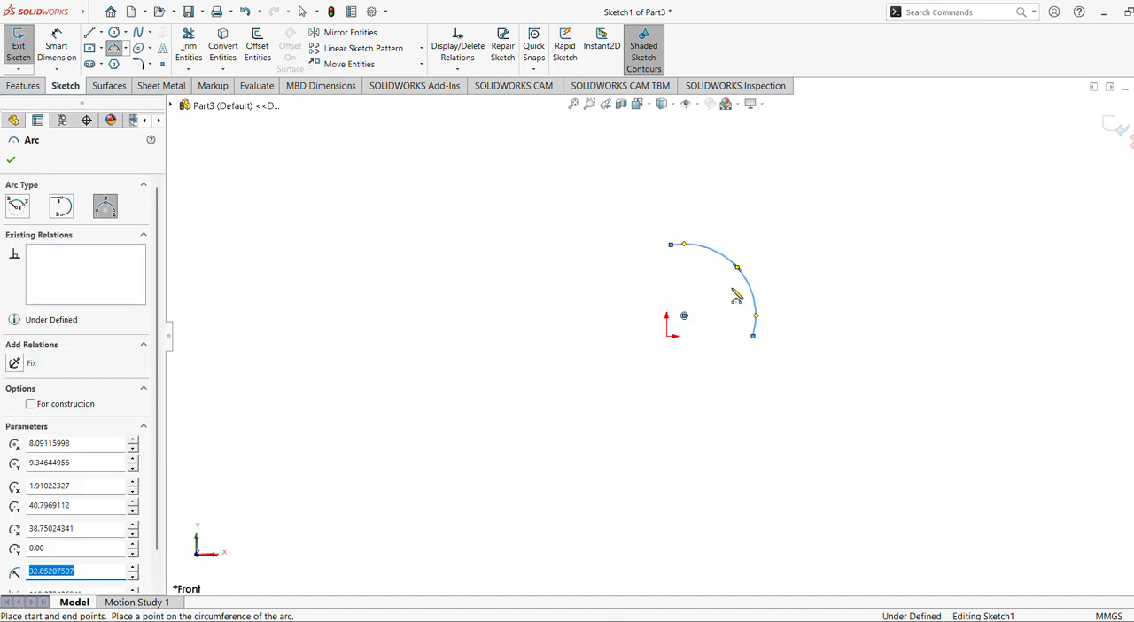
left_click(92, 33)
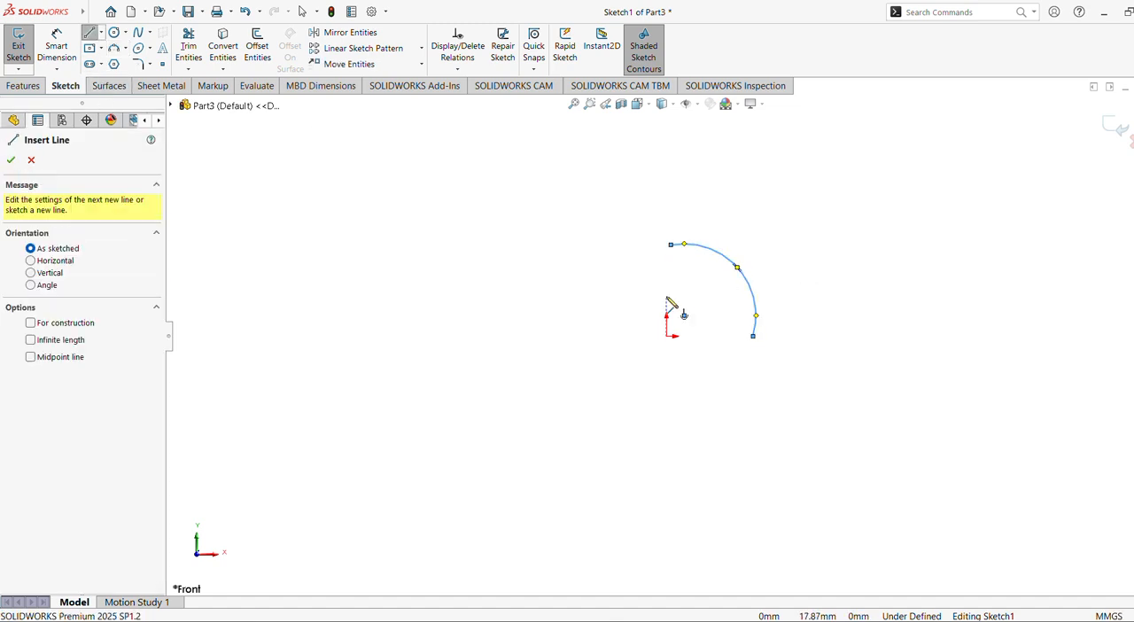
left_click(671, 245)
left_click(666, 335)
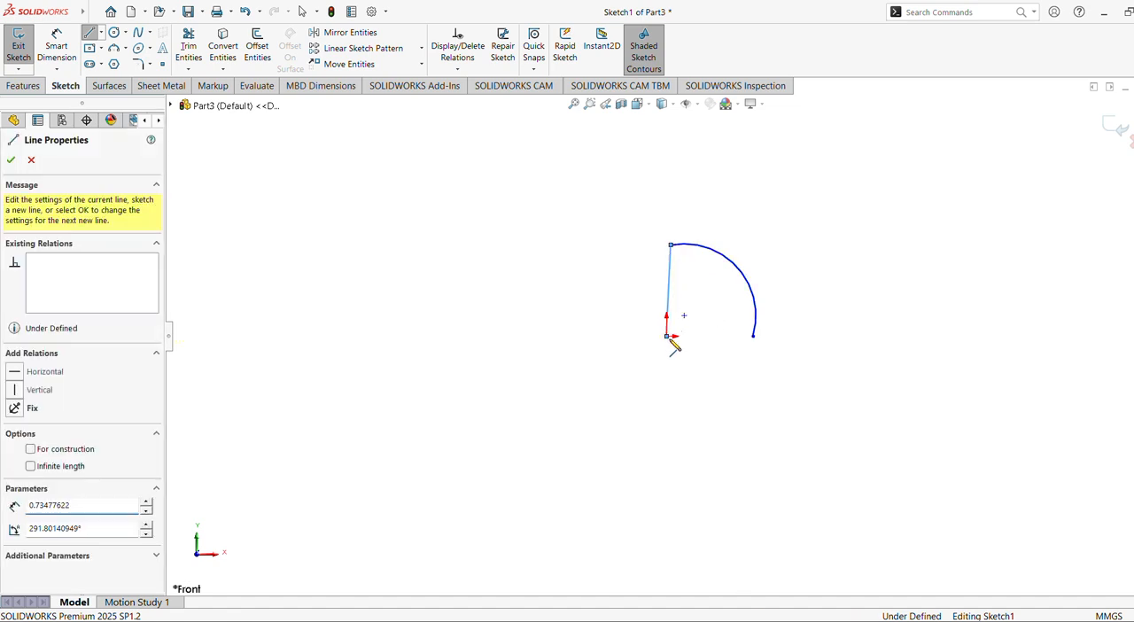
left_click(753, 336)
left_click(29, 158)
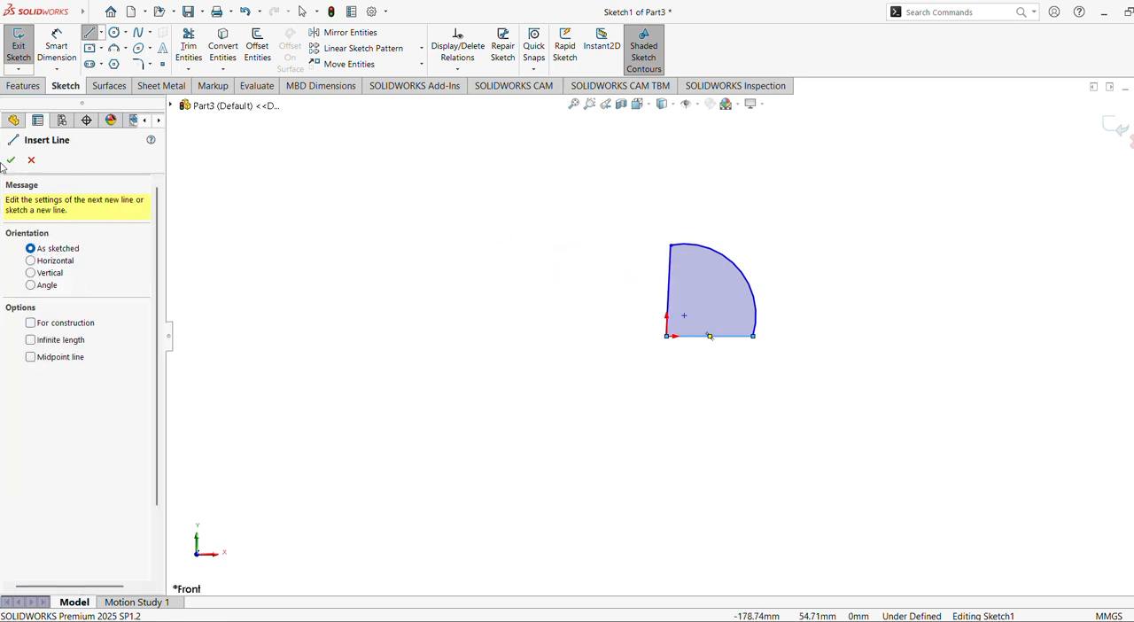
left_click(10, 160)
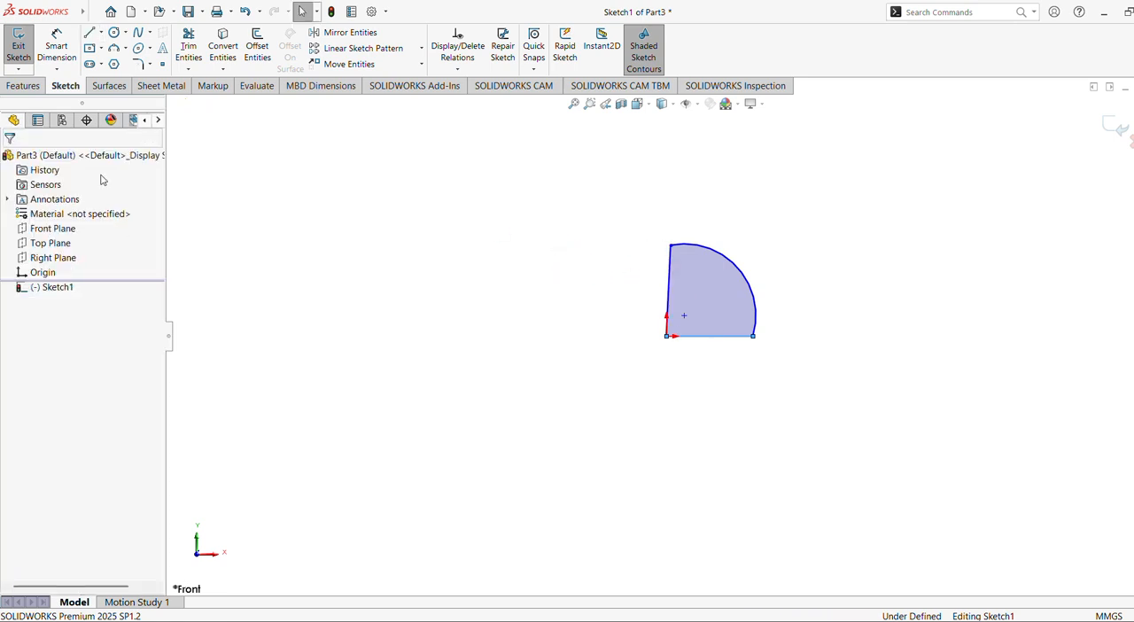
Constrain the profile's slanted straight line to be vertical and its base line to be horizontal.
left_click(671, 291)
left_click(729, 232)
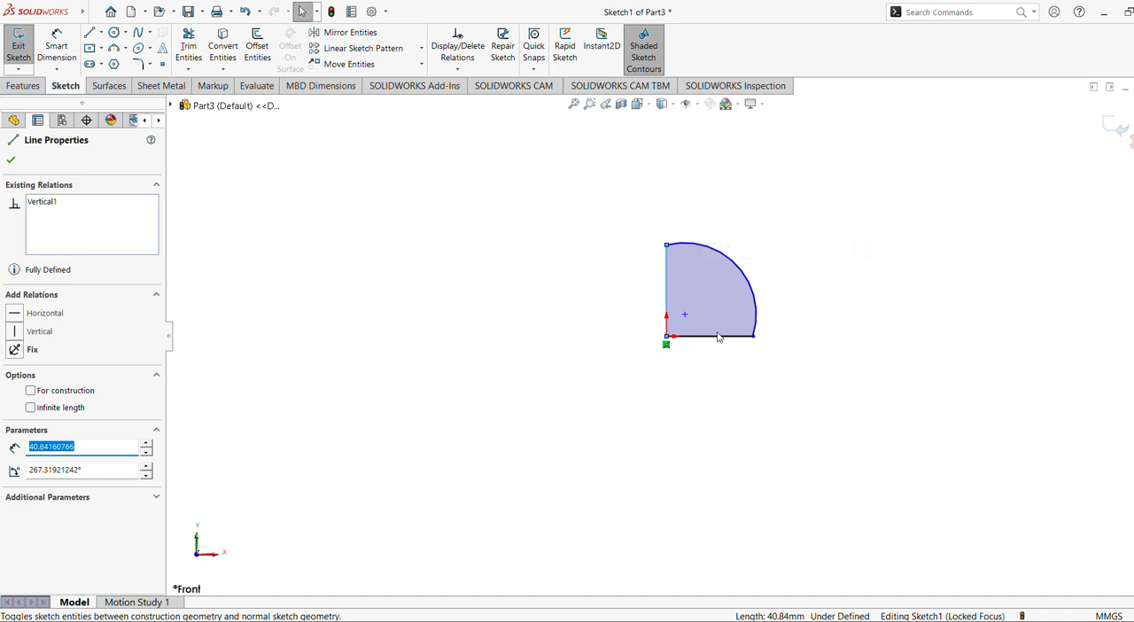
left_click(715, 336)
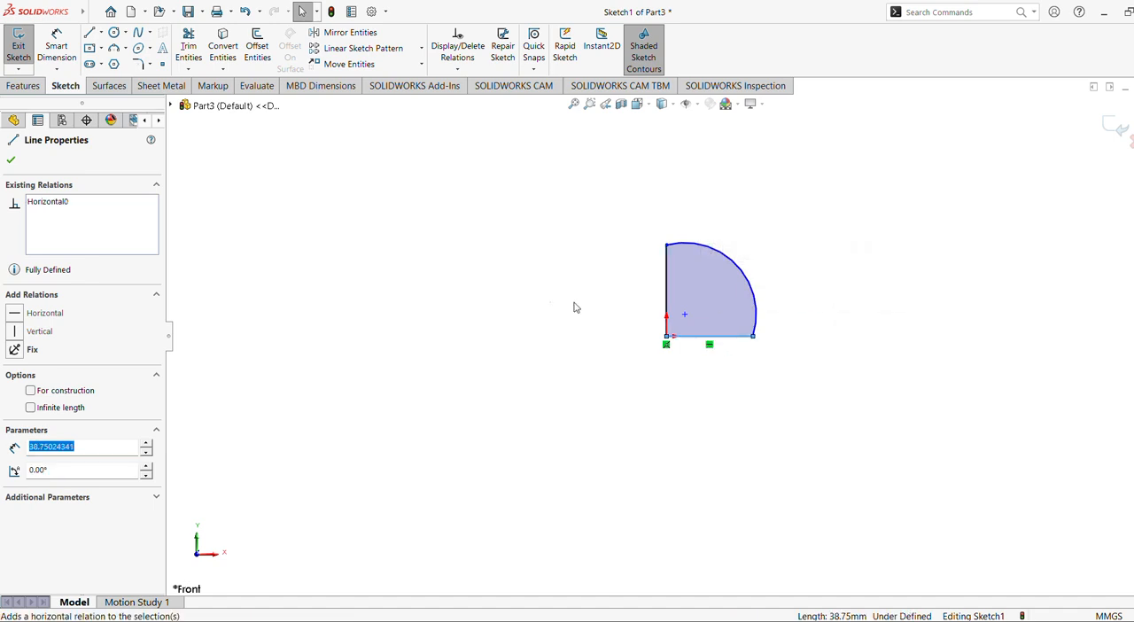
left_click(532, 307)
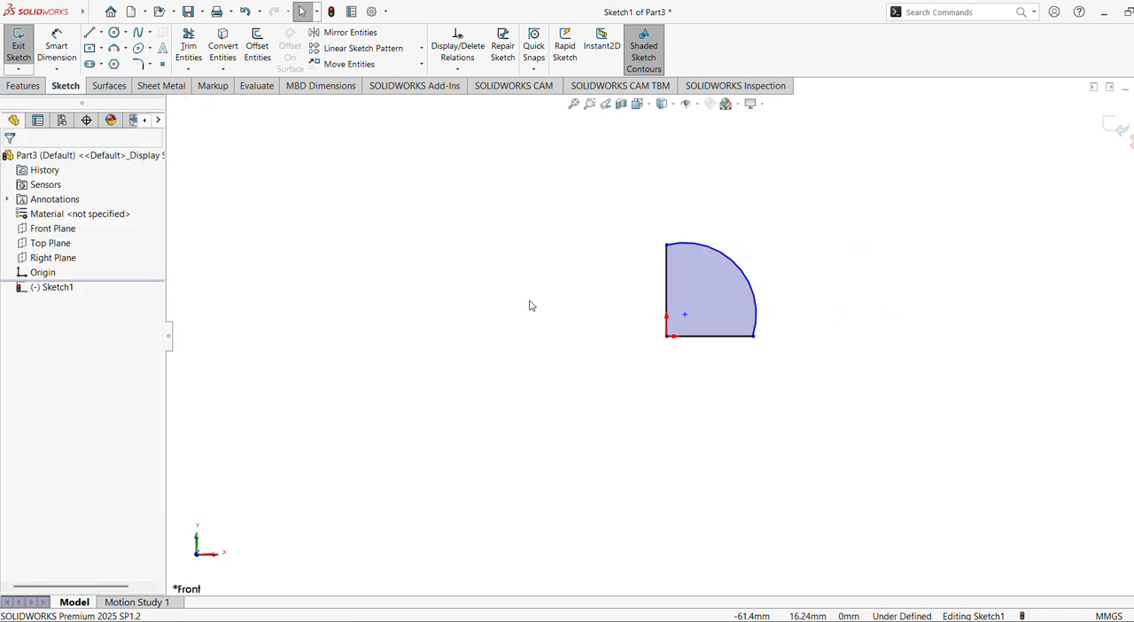
Constrain the arc's centre point to coincide with the sketch origin.
left_click(684, 313)
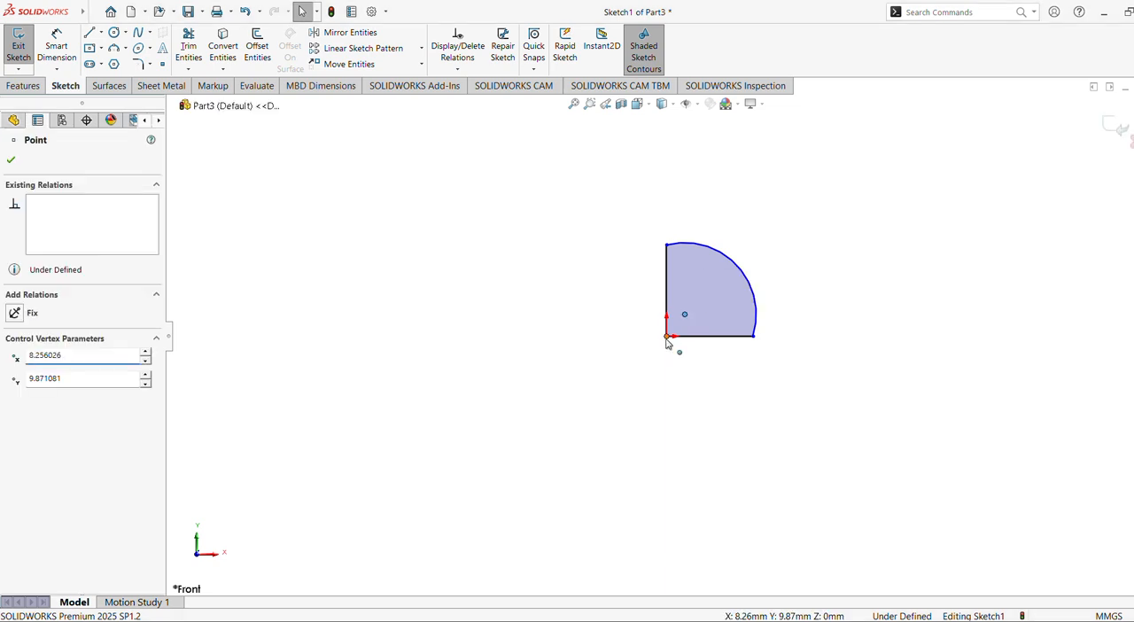
left_click(667, 338, "ctrl")
left_click(737, 285)
left_click(549, 287)
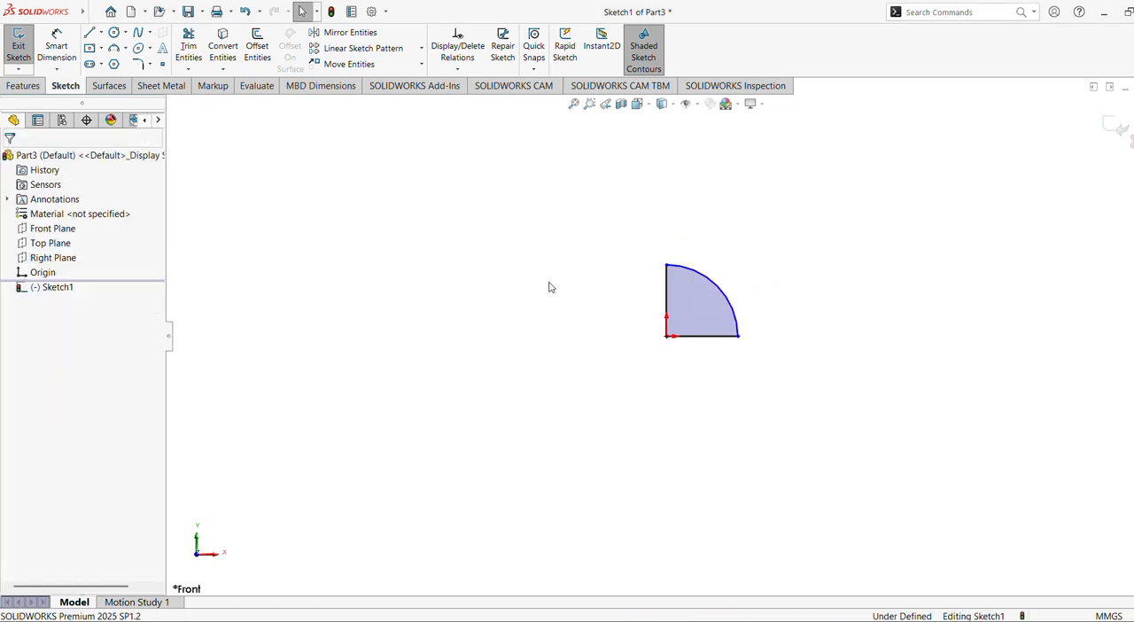
Dimension the arc's radius and set it to 21.35 mm.
left_click(56, 46)
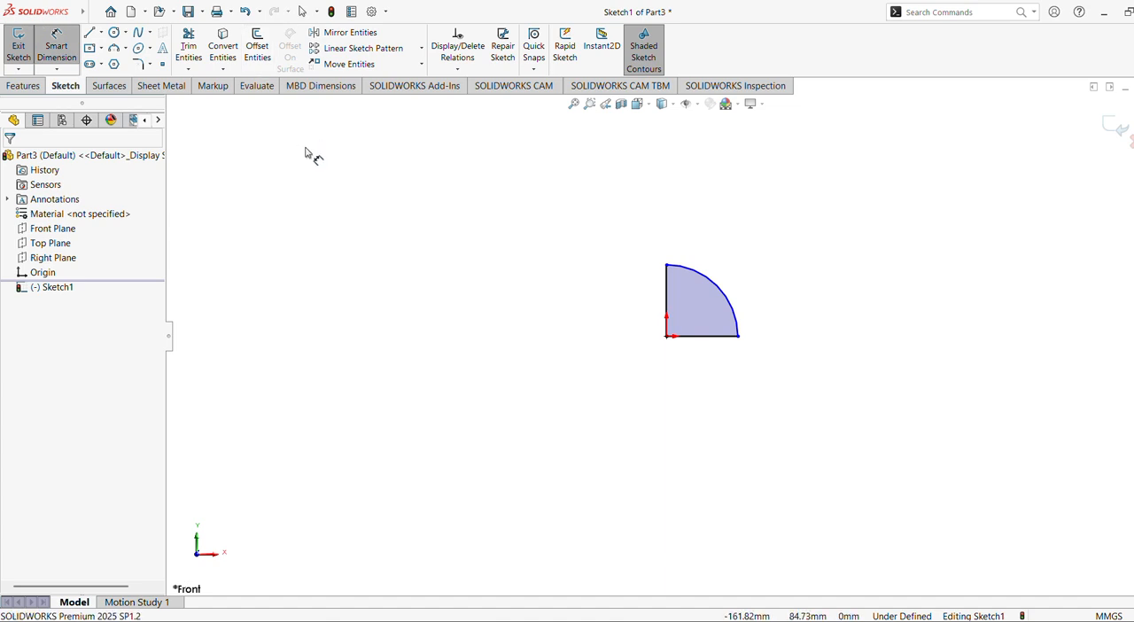
left_click(736, 303)
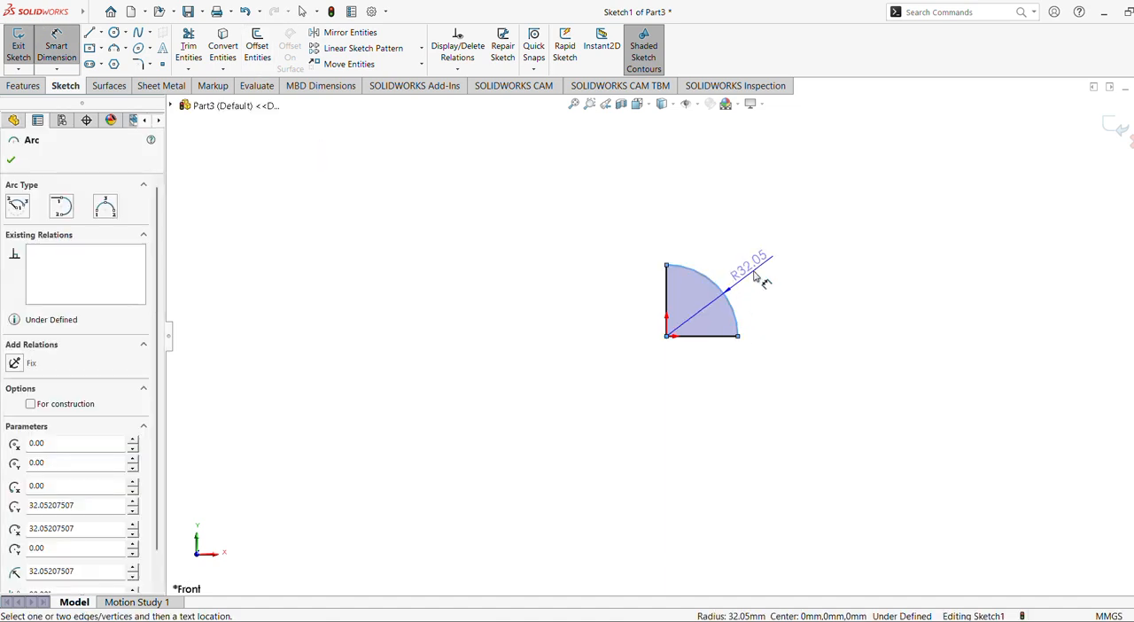
left_click(754, 277)
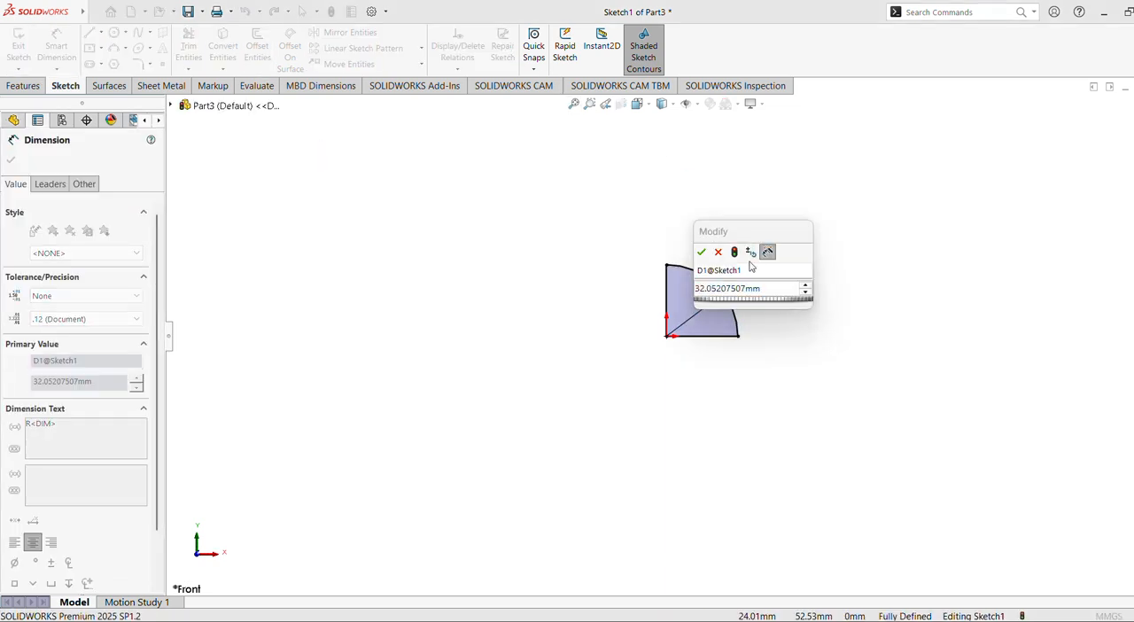
type("2")
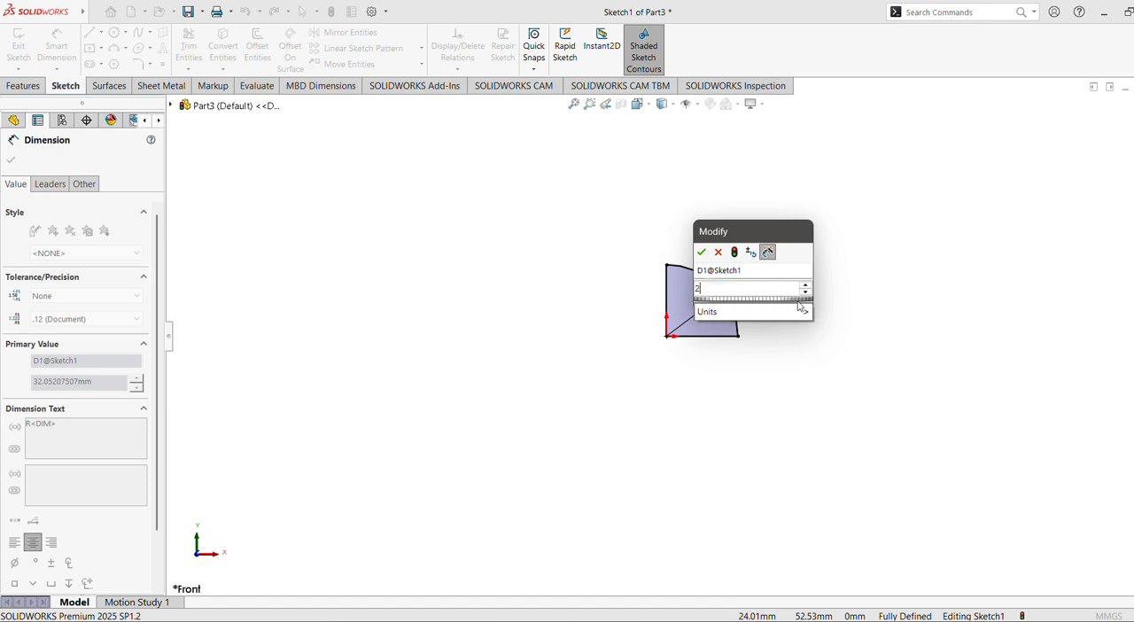
type("1.35")
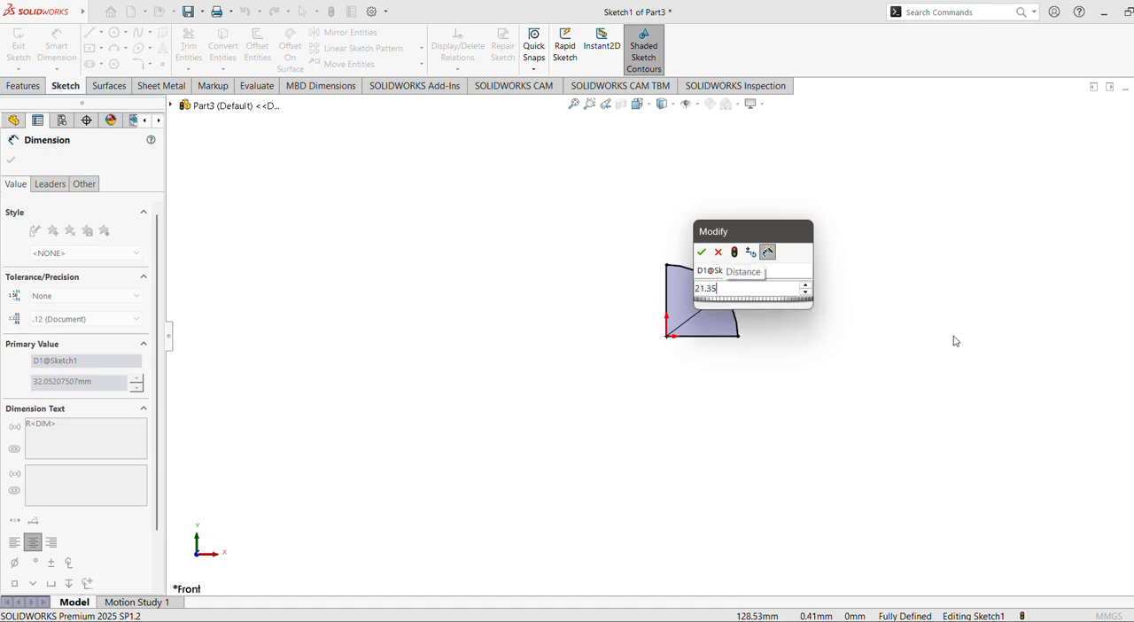
key("Return")
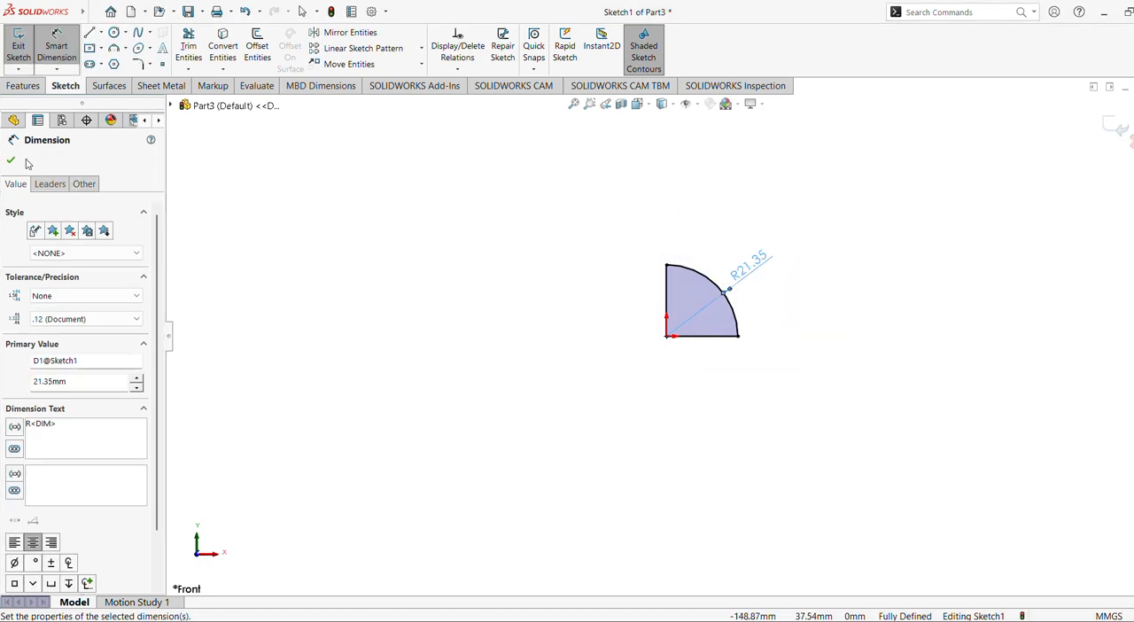
left_click(11, 159)
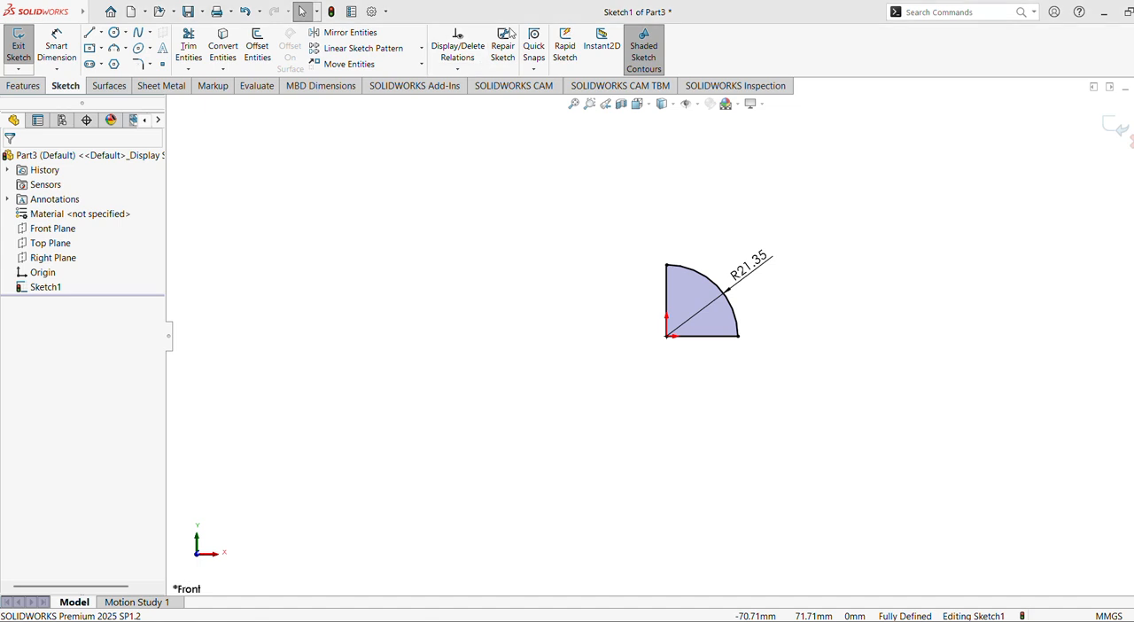
Revolve the quarter-circle profile 360° about its vertical line into a solid hemisphere.
left_click(23, 85)
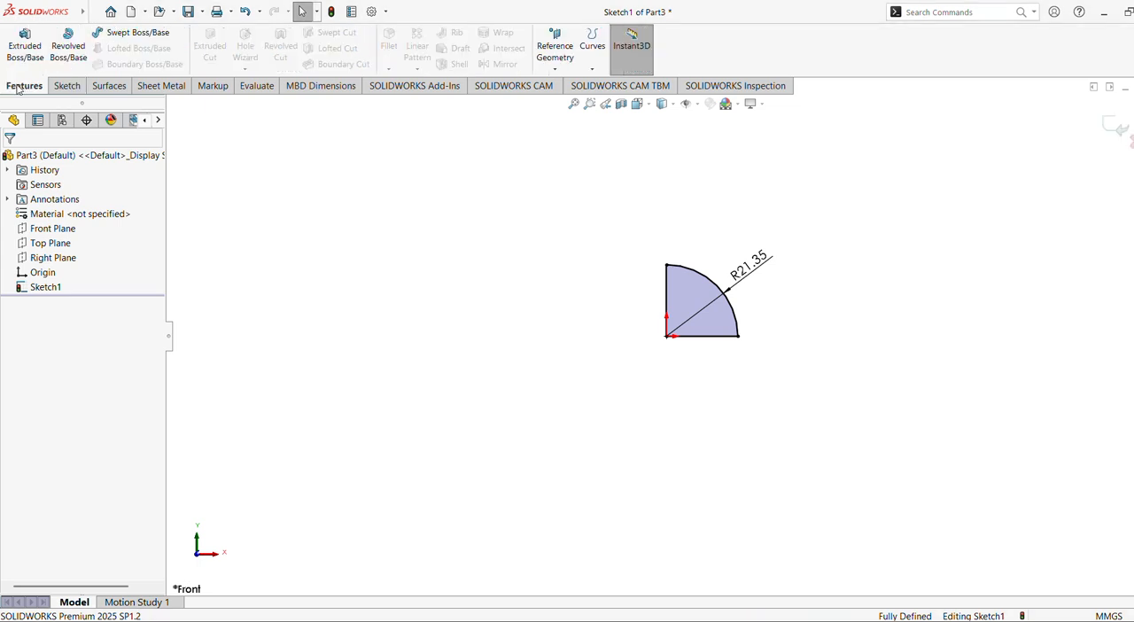
left_click(77, 41)
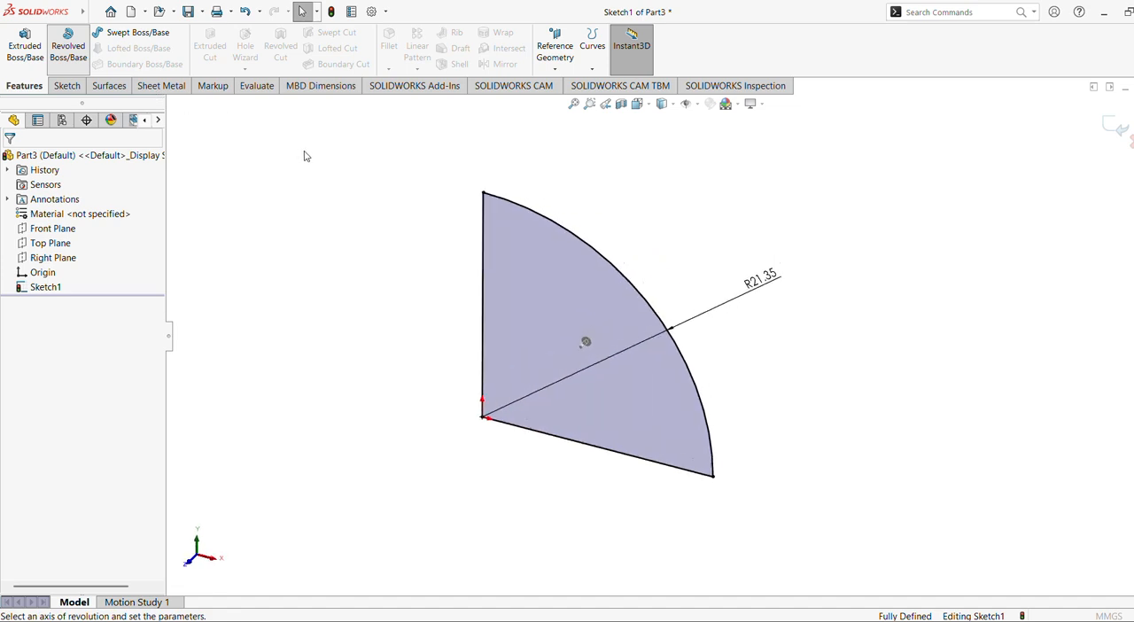
left_click(477, 292)
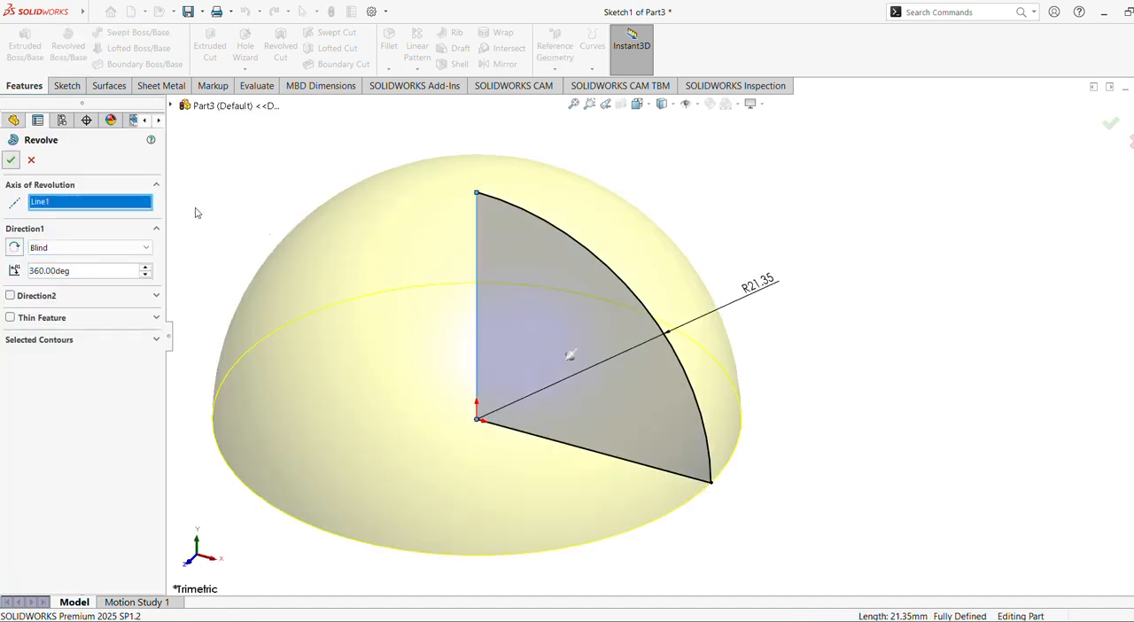
left_click(11, 160)
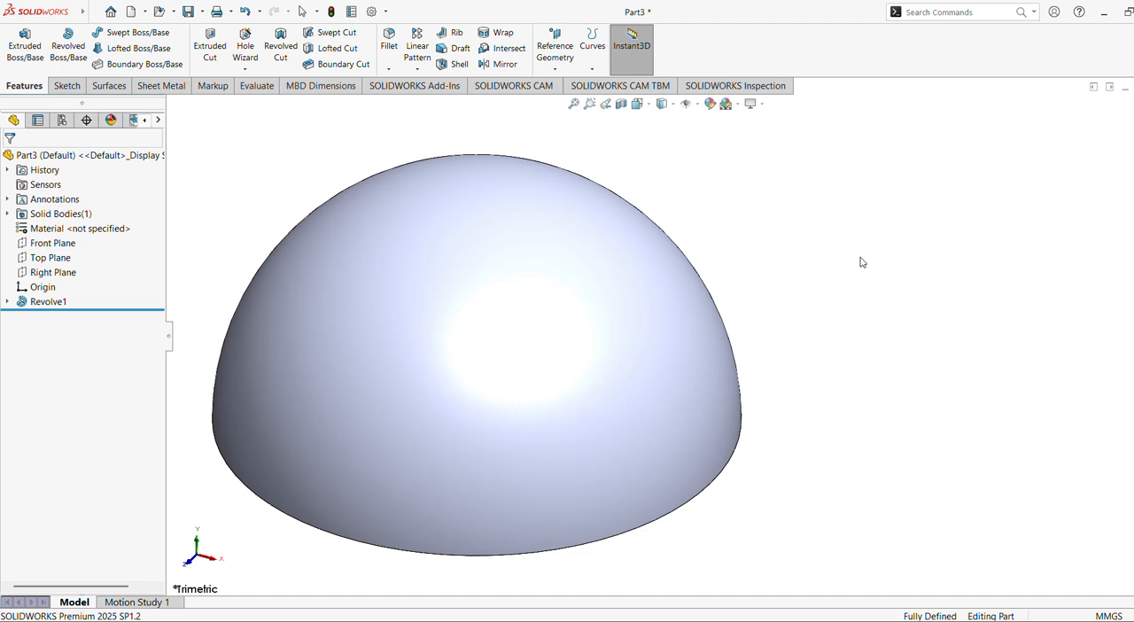
Start a sketch on the Front Plane and draw a vertical centerline from the origin to the top of the dome.
scroll(864, 279, "up", 3)
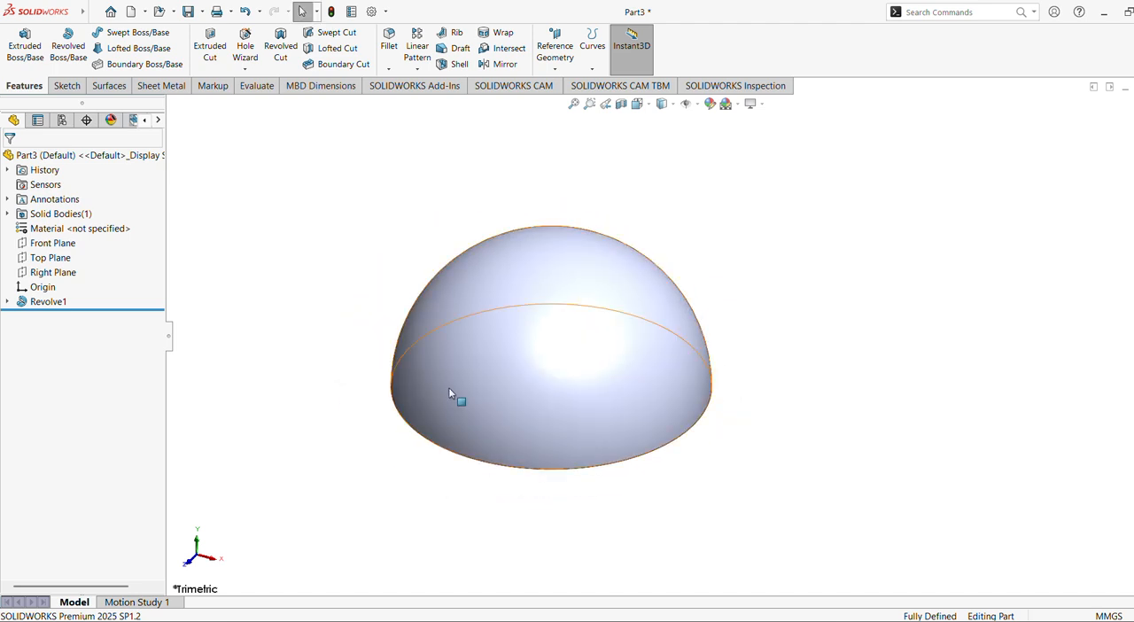
left_click(53, 243)
left_click(81, 228)
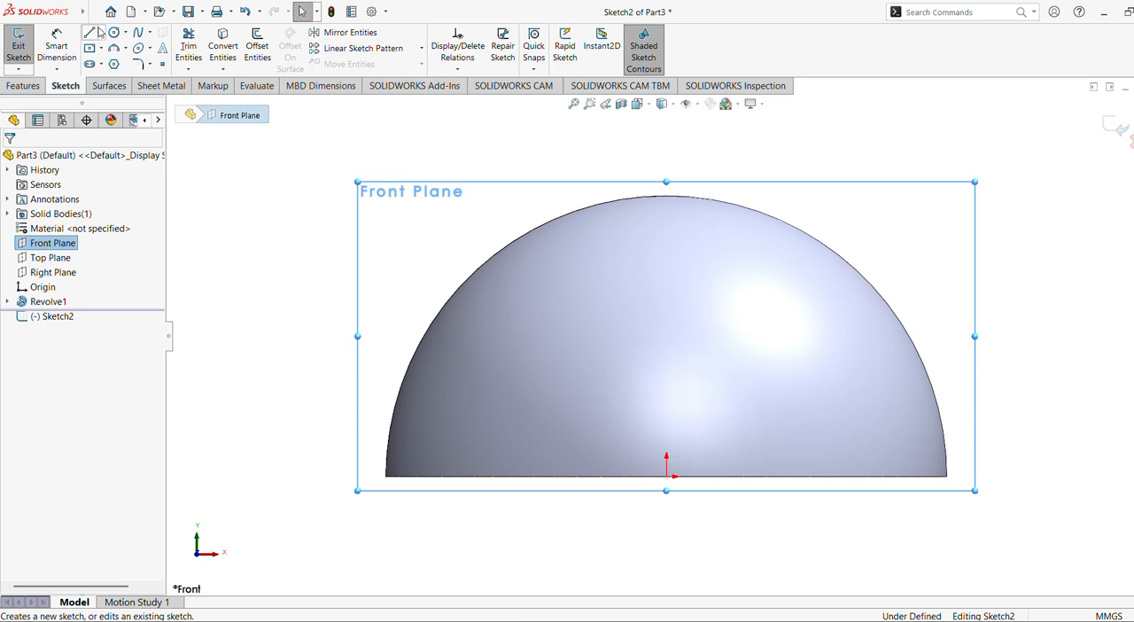
left_click(101, 33)
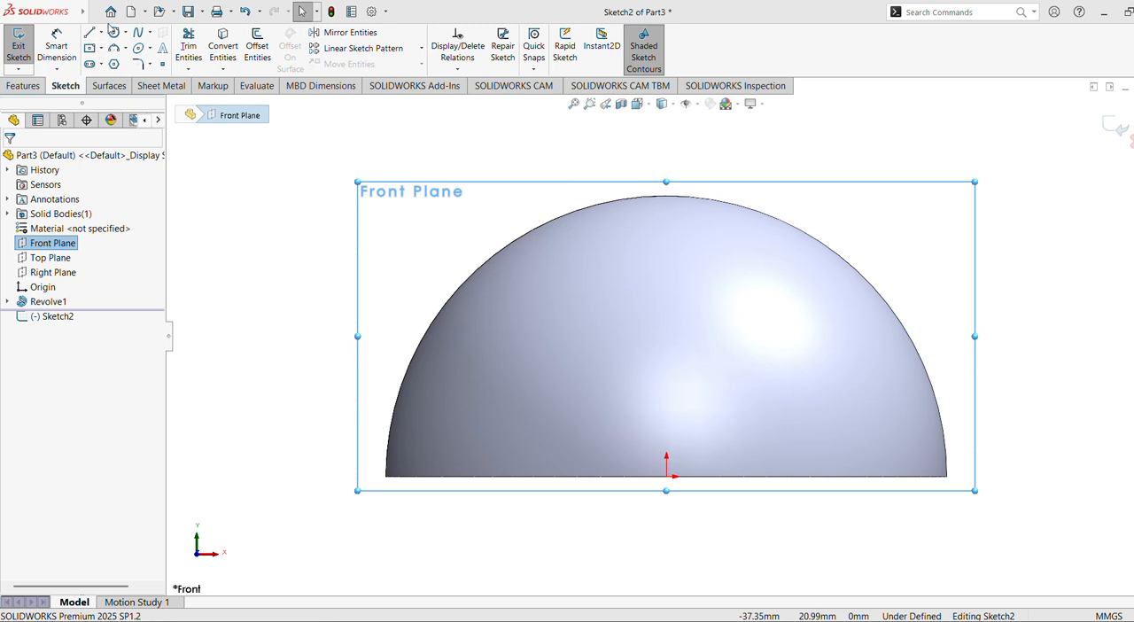
mouse_move(100, 33)
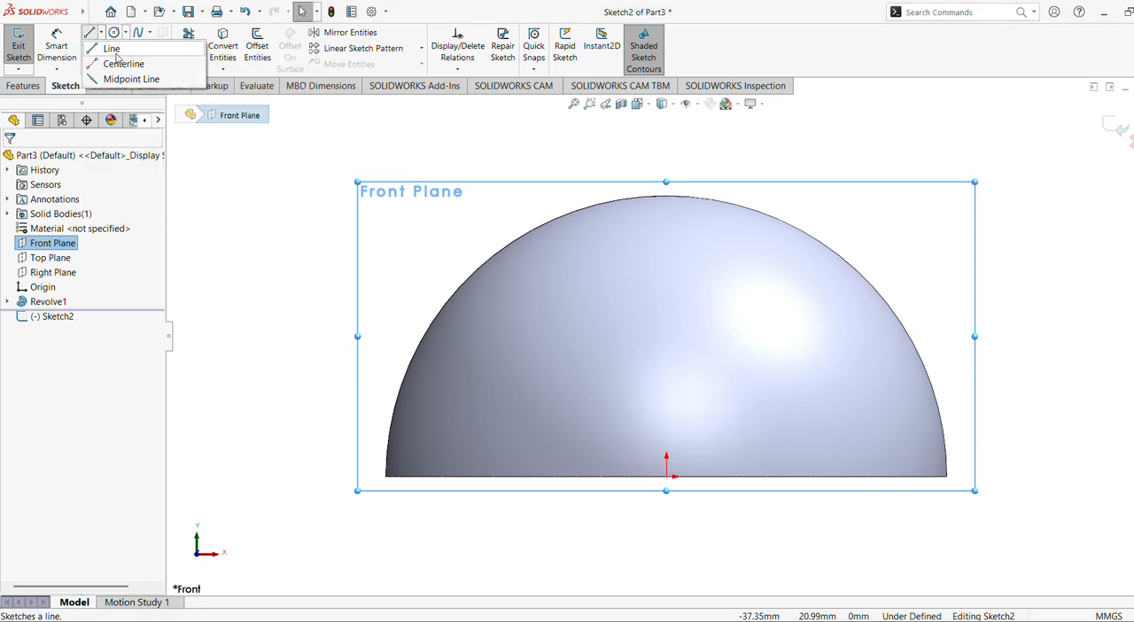
left_click(121, 63)
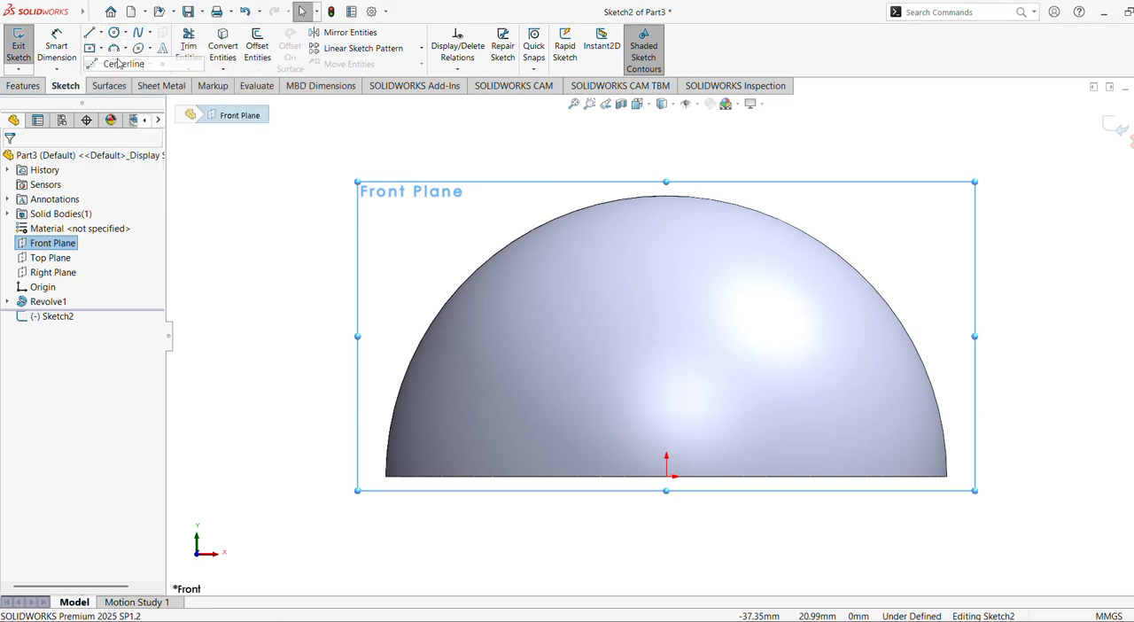
left_click(667, 477)
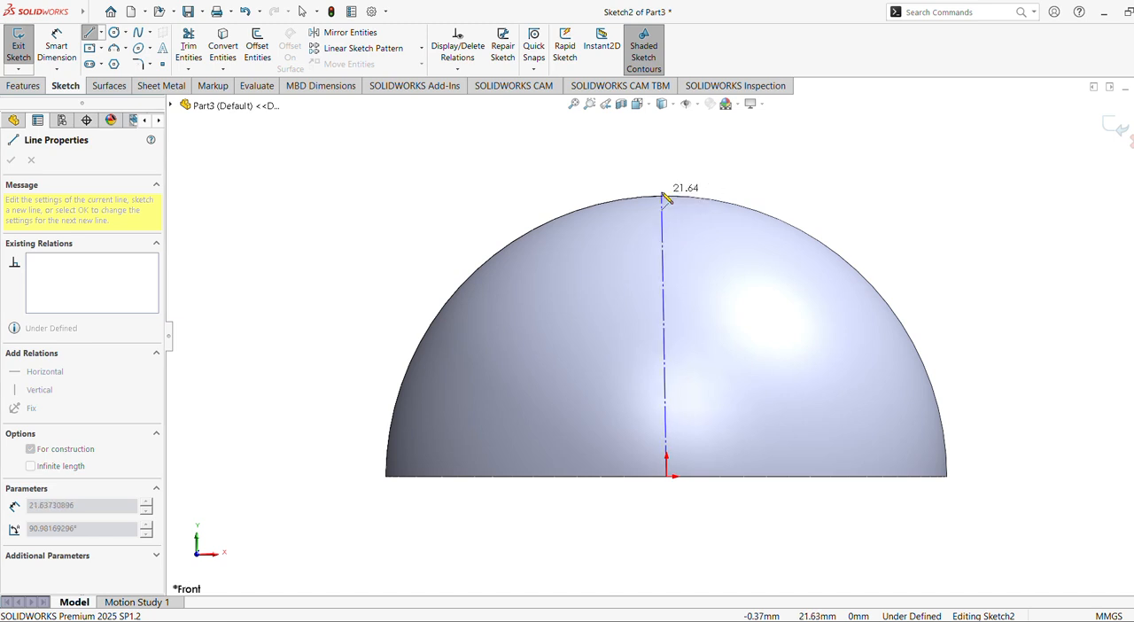
left_click(667, 195)
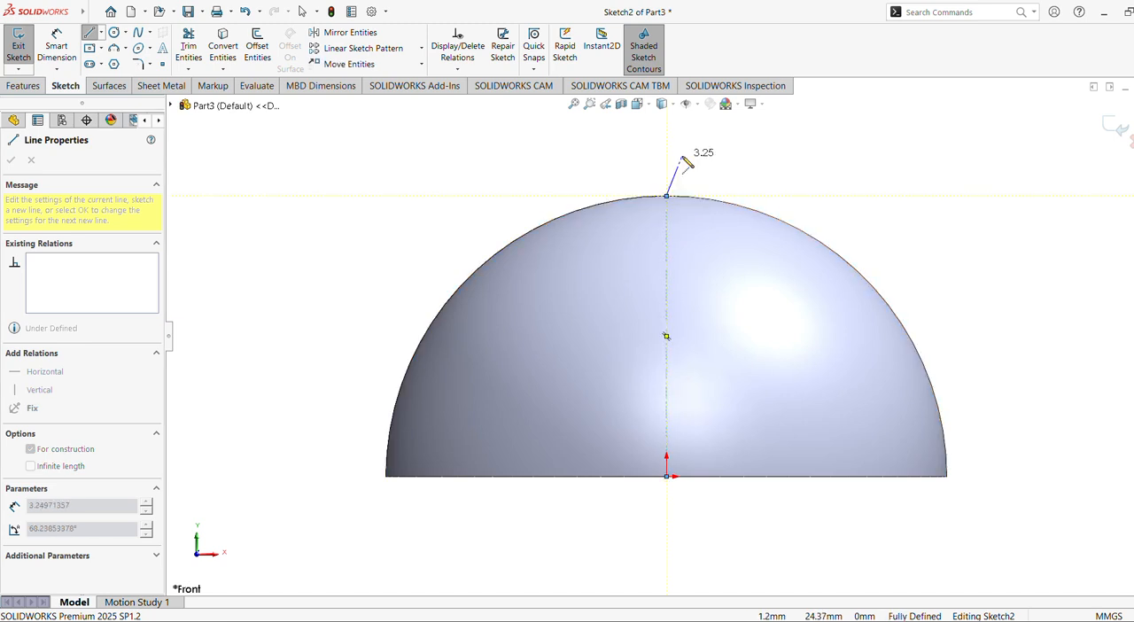
key("Escape")
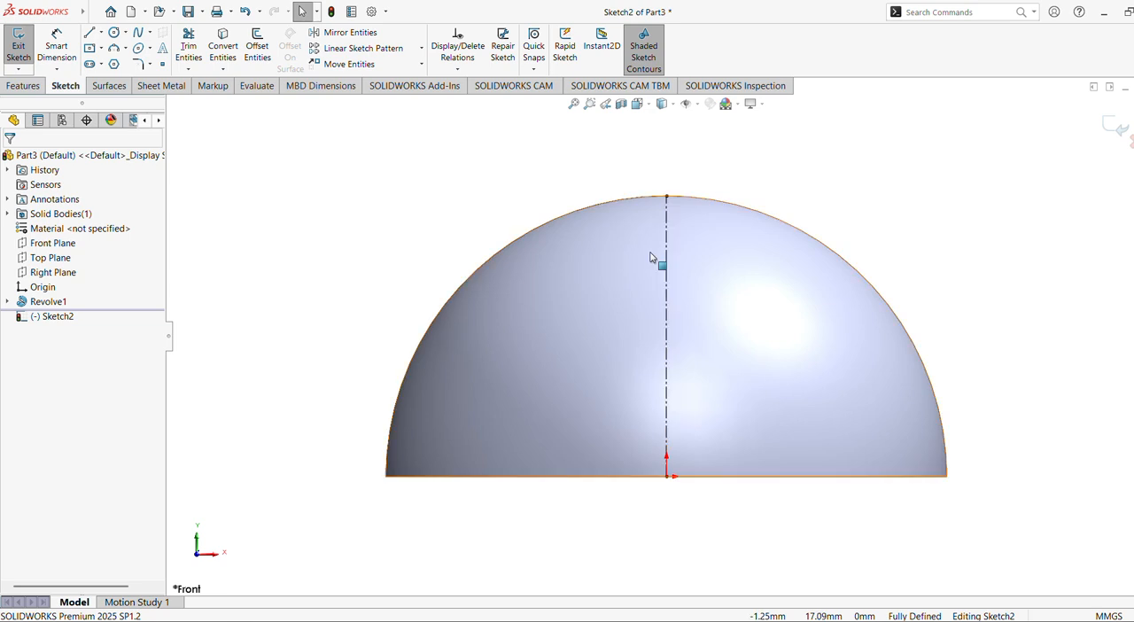
Sketch a three-point arc of about 8.72 mm radius, dipping from the dome's outline near the top to the centerline.
left_click(123, 49)
left_click(137, 93)
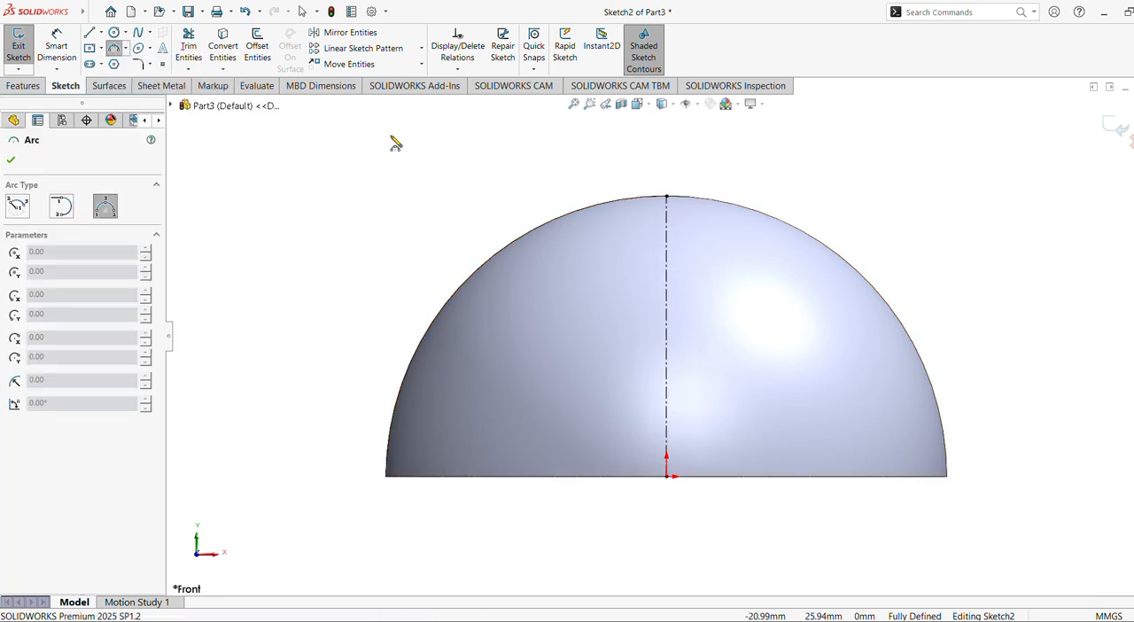
left_click(614, 202)
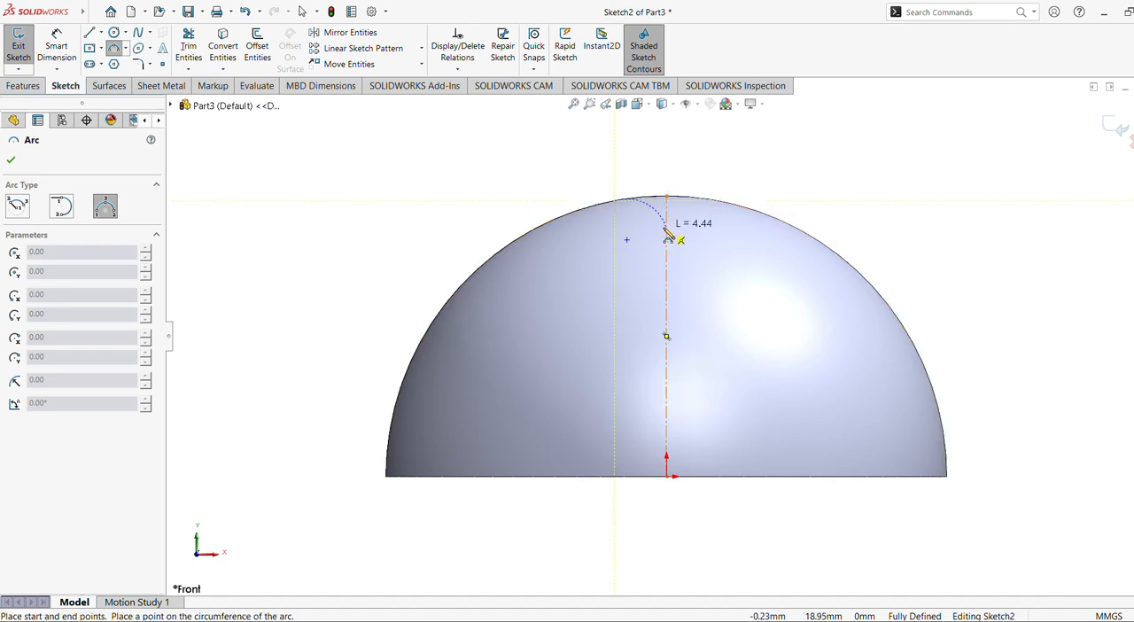
left_click(667, 232)
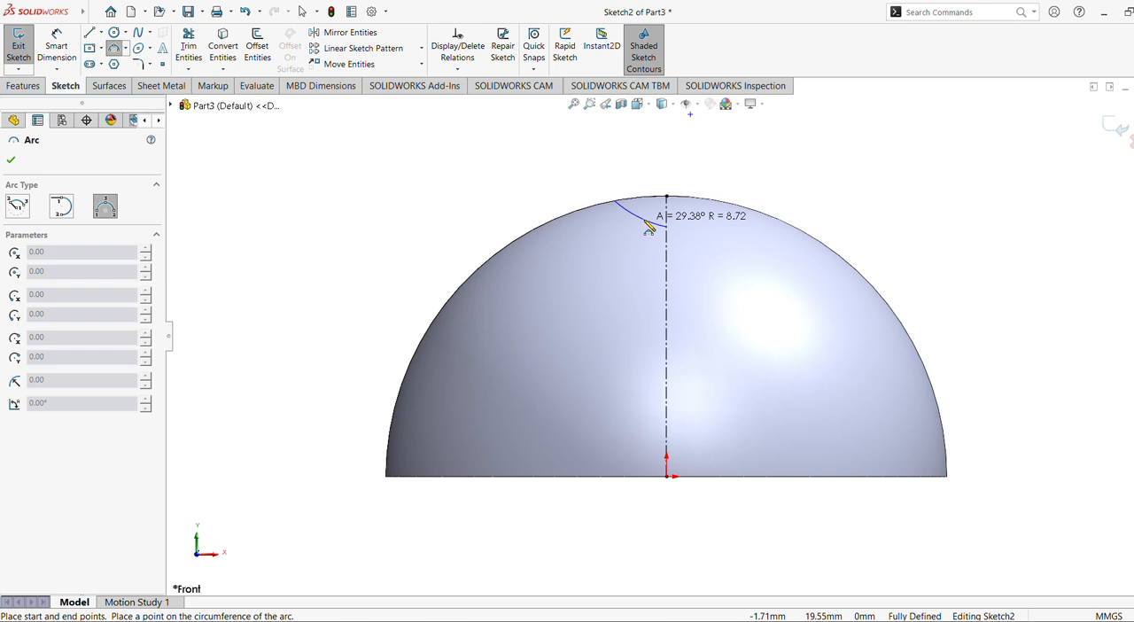
left_click(648, 227)
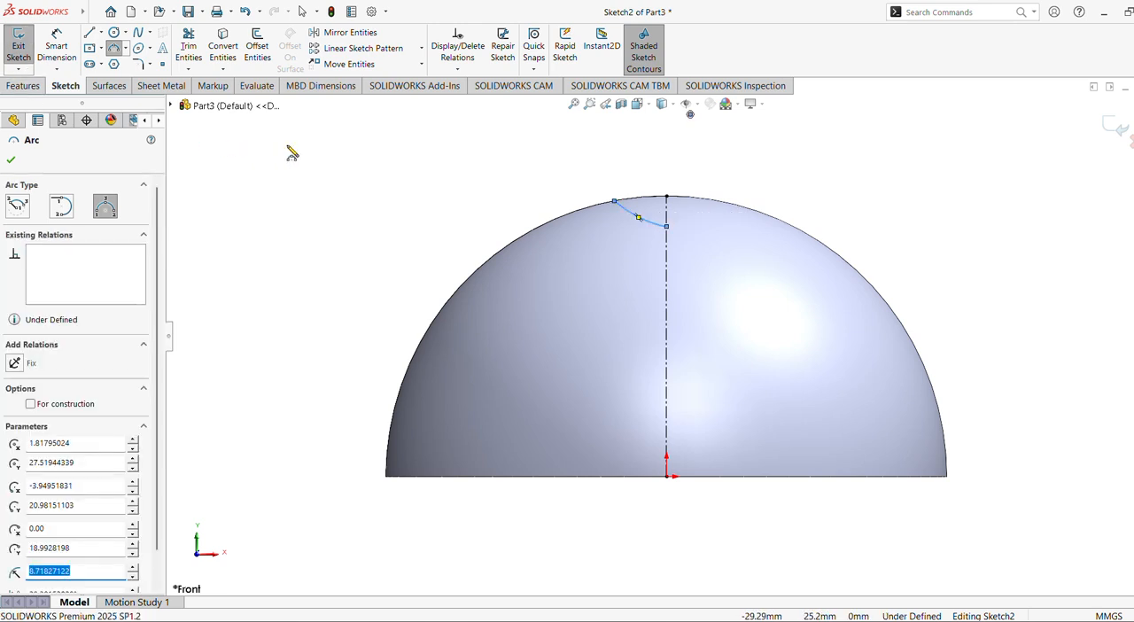
Dimension the horizontal distance between the arc's outer endpoint and the dome's top point, setting it to 2.25 mm.
left_click(55, 49)
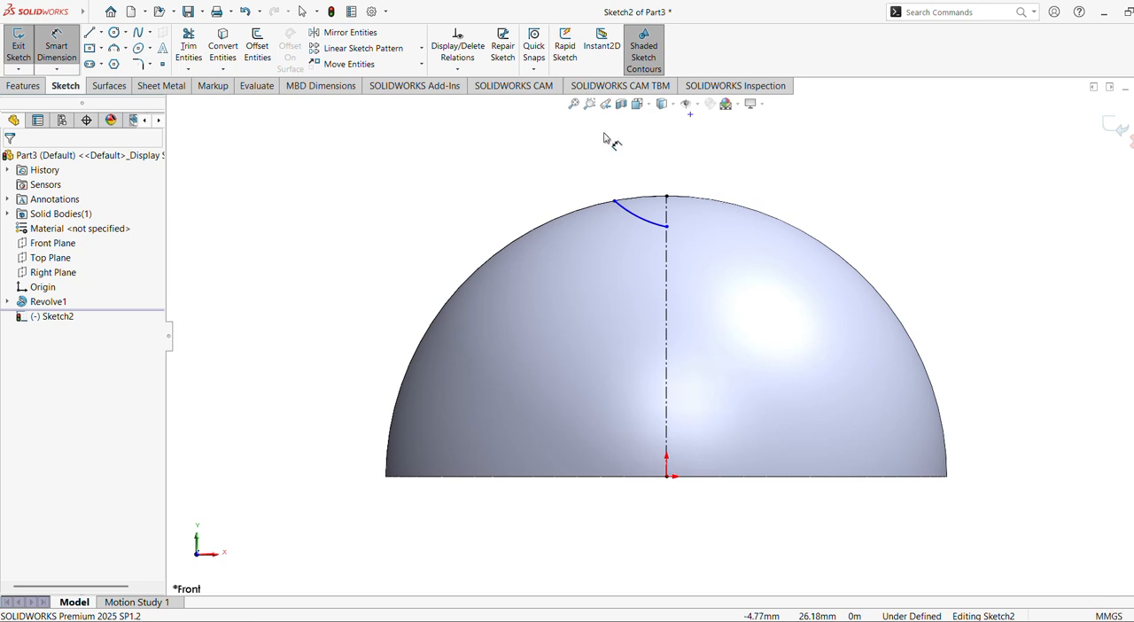
left_click(589, 104)
left_click_drag(564, 157, 819, 298)
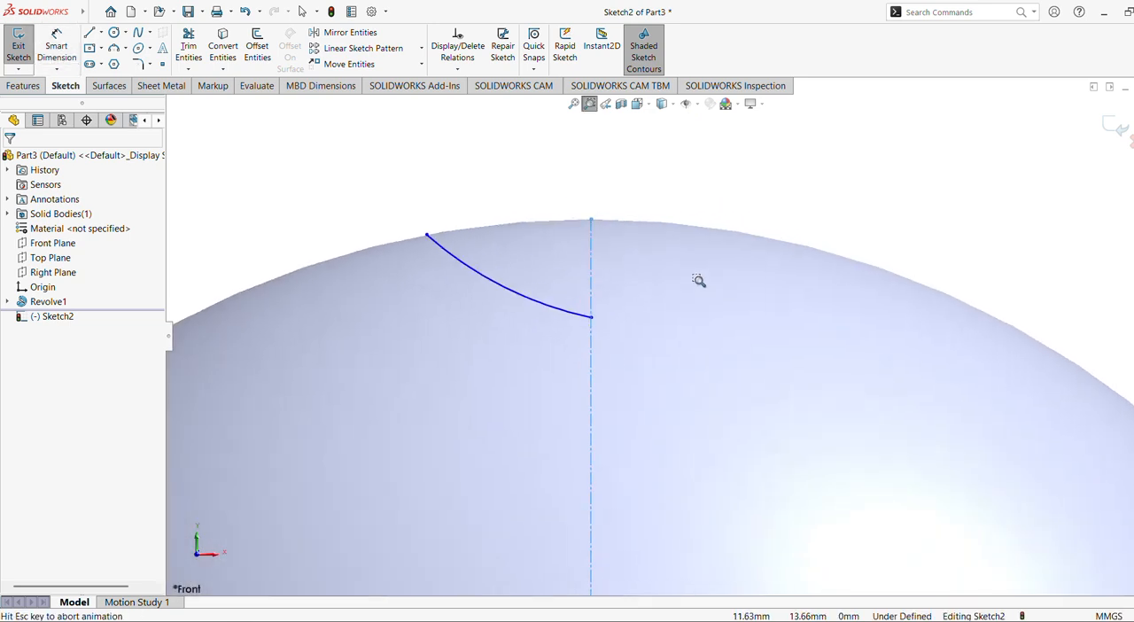
scroll(686, 279, "up", 5)
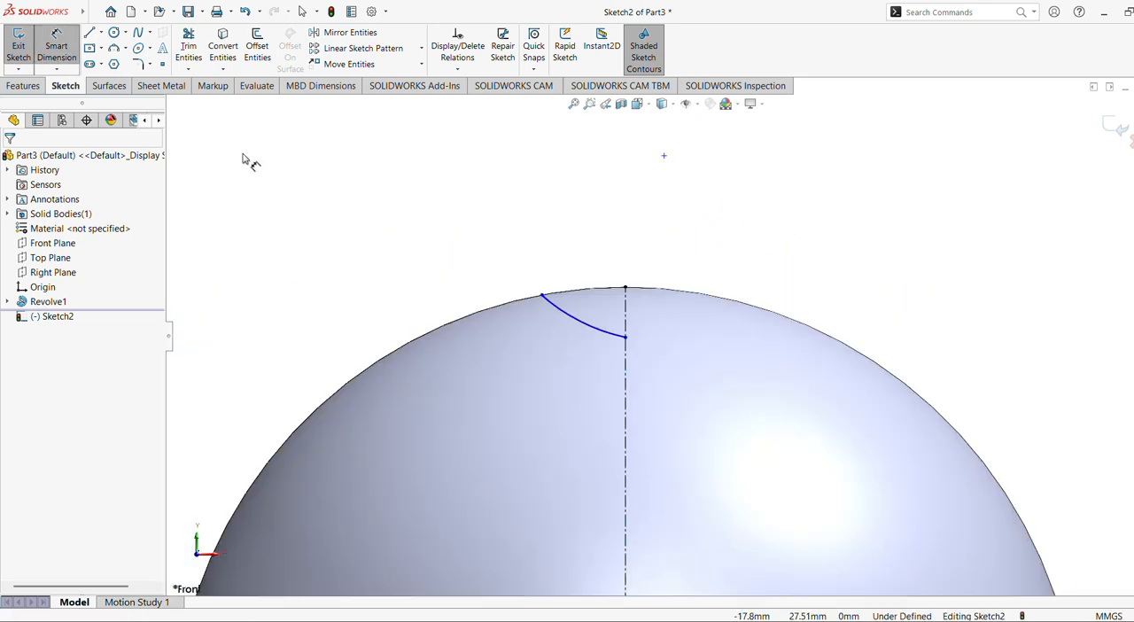
left_click(52, 46)
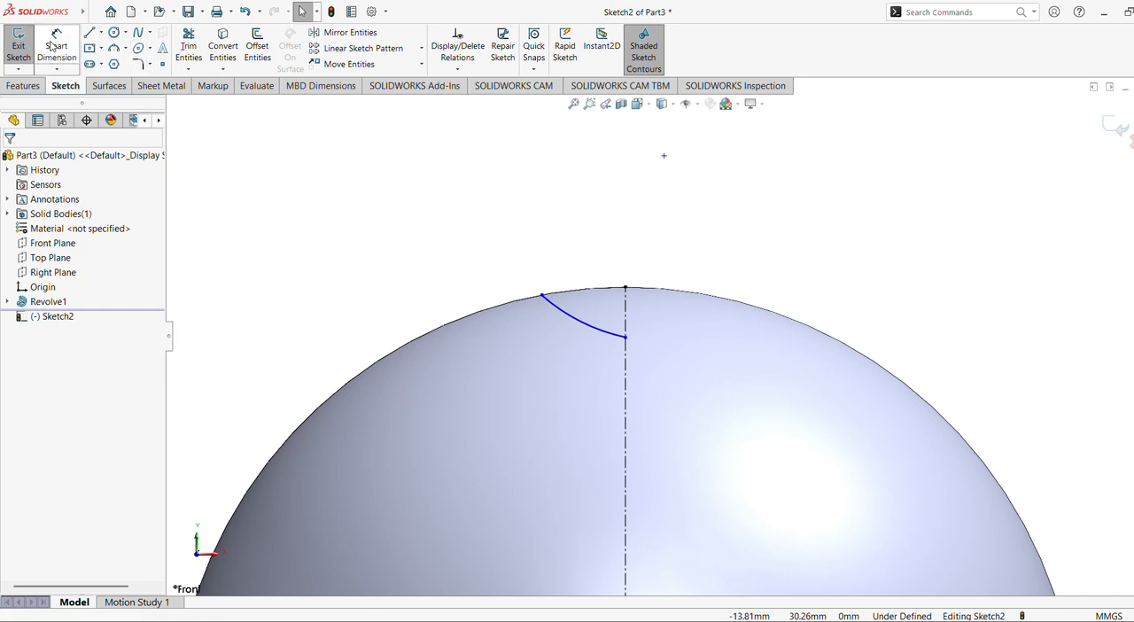
left_click(542, 295)
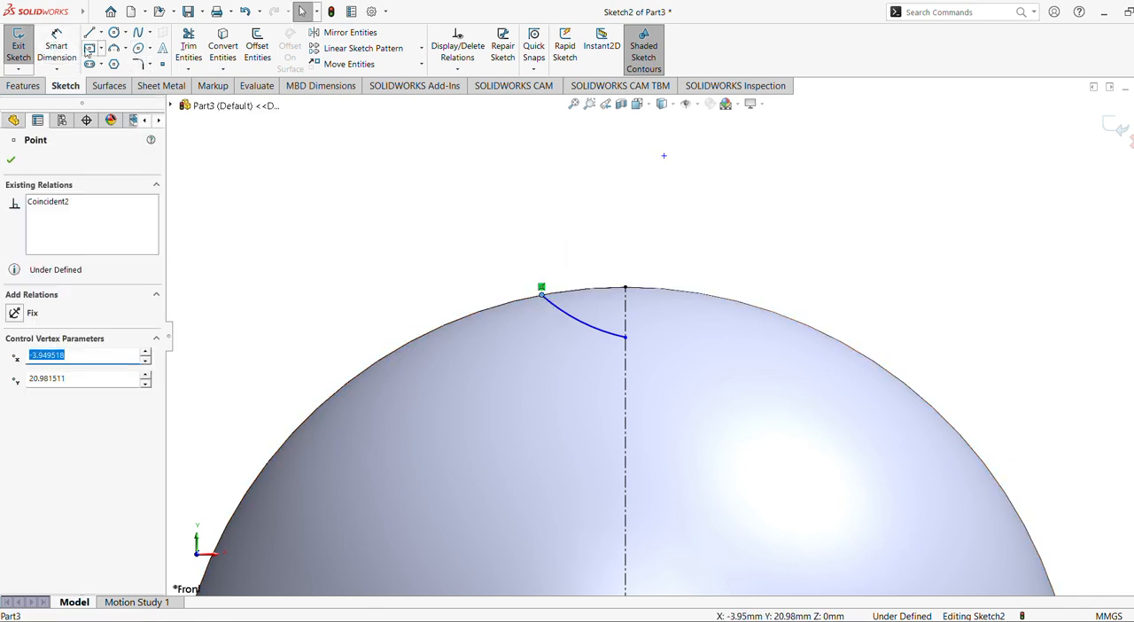
left_click(58, 48)
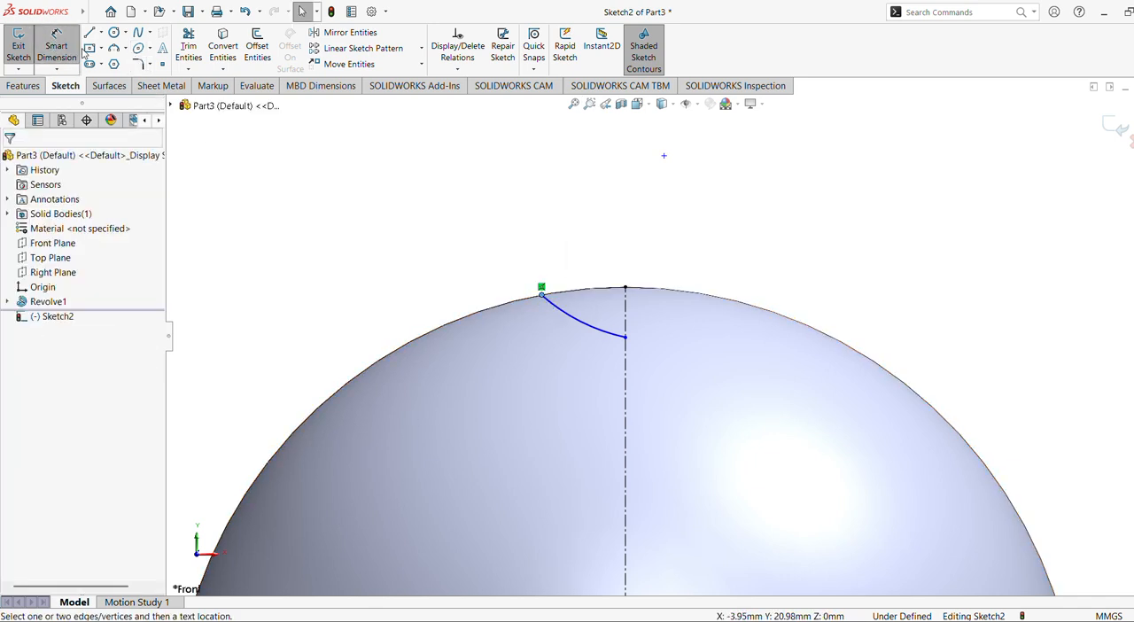
left_click(542, 296)
left_click(625, 292)
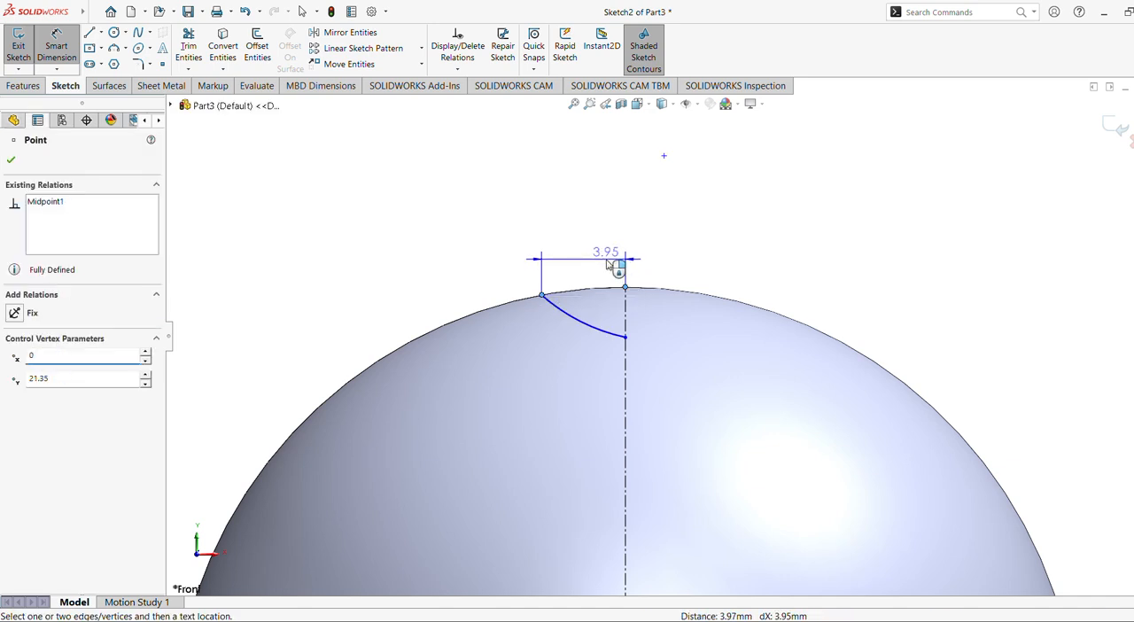
left_click(609, 264)
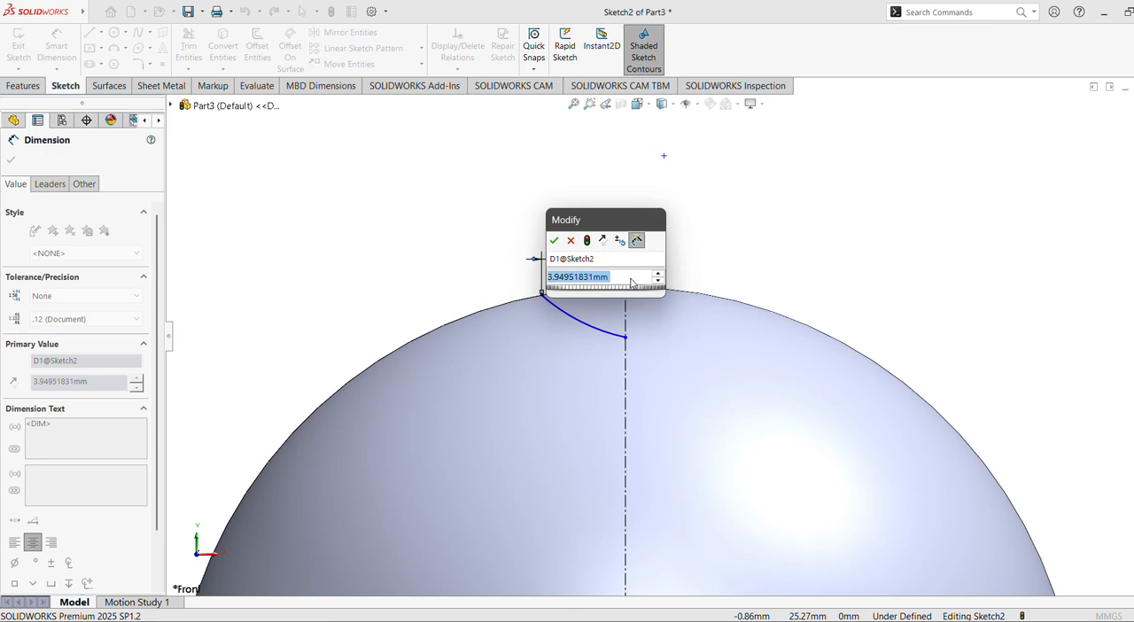
type("2.25")
key("Return")
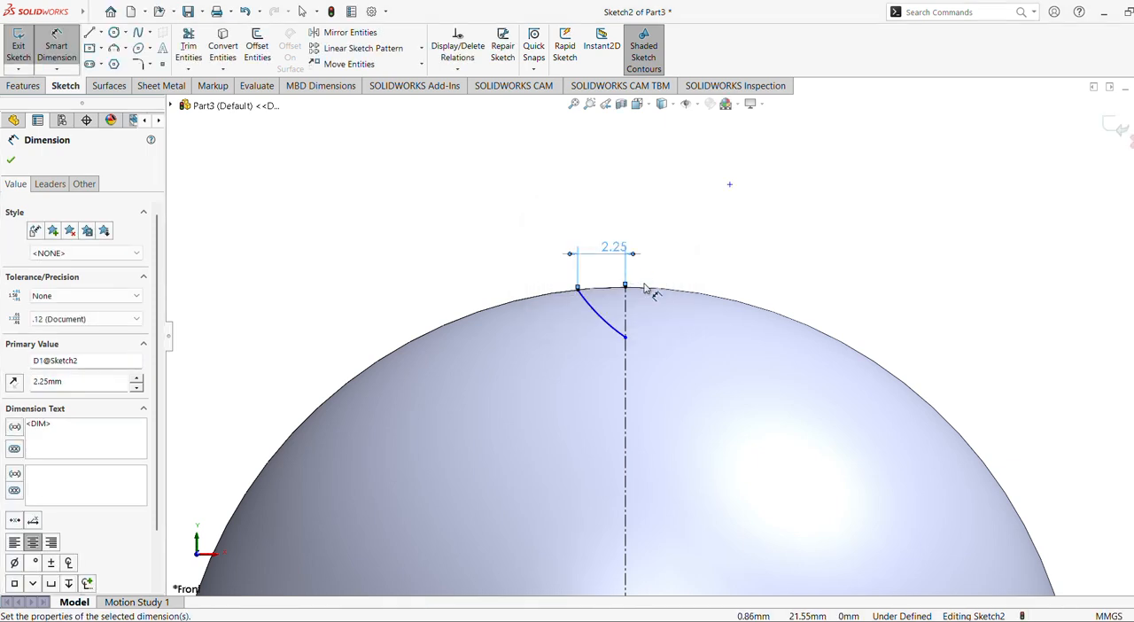
left_click(11, 162)
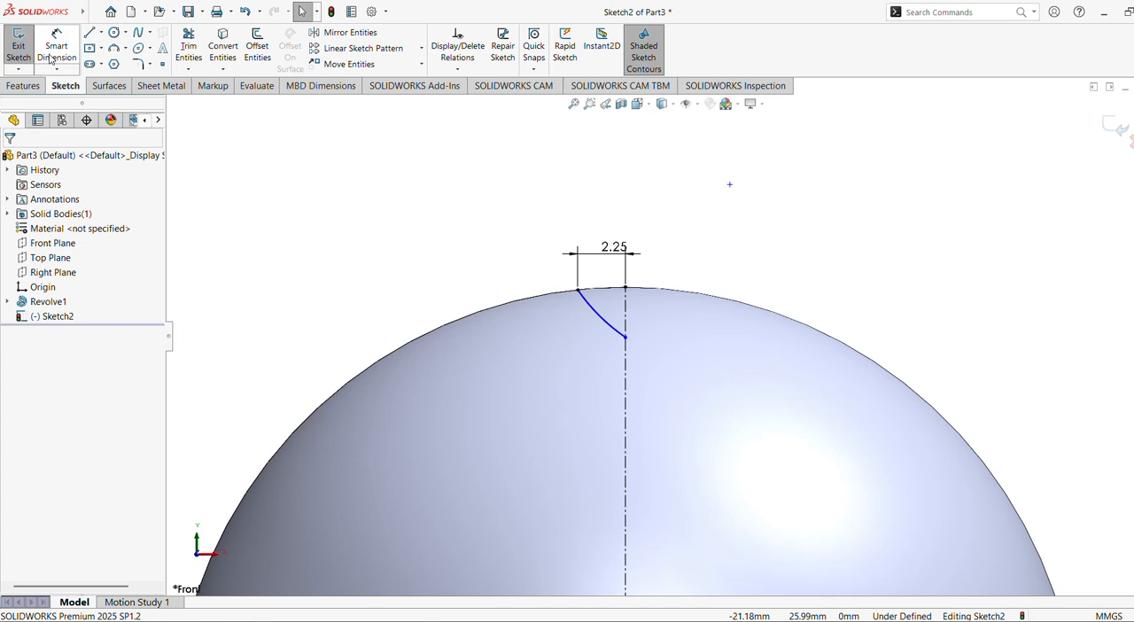
Dimension the vertical depth from the dome's top point to the arc's lower endpoint and set it to 1 mm.
left_click(56, 49)
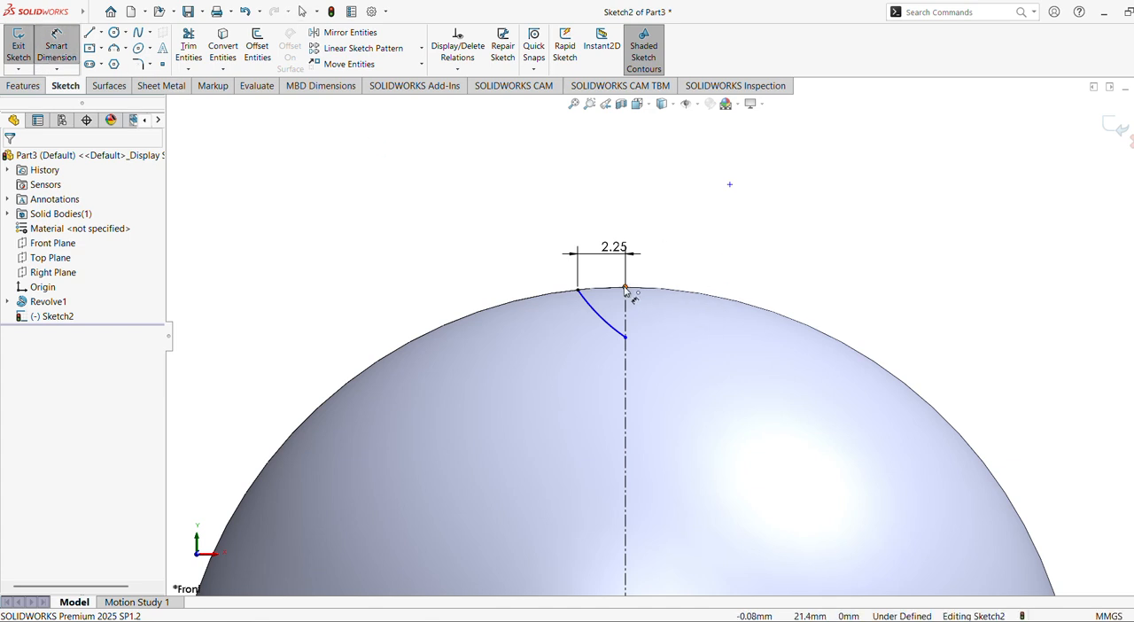
left_click(625, 336)
left_click(625, 288)
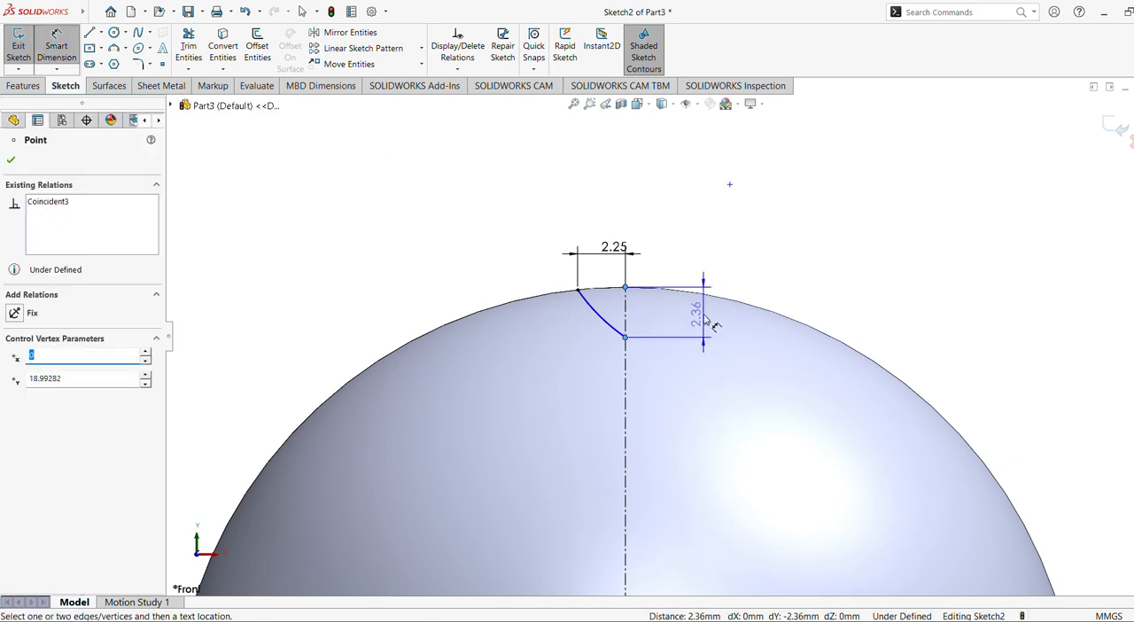
left_click(678, 315)
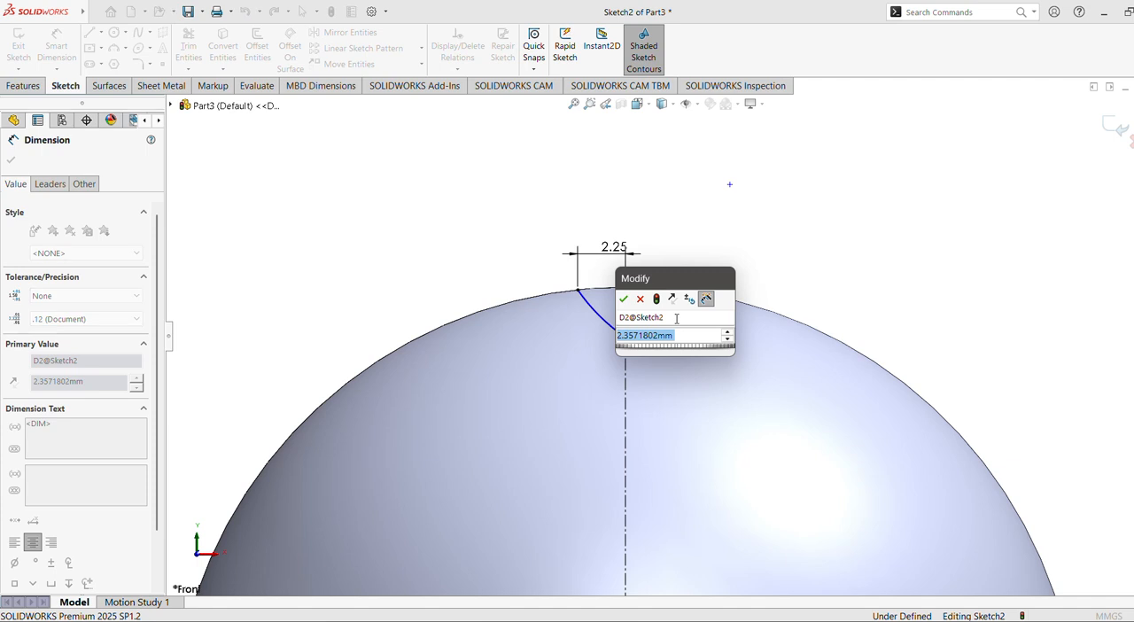
type("1")
key("Return")
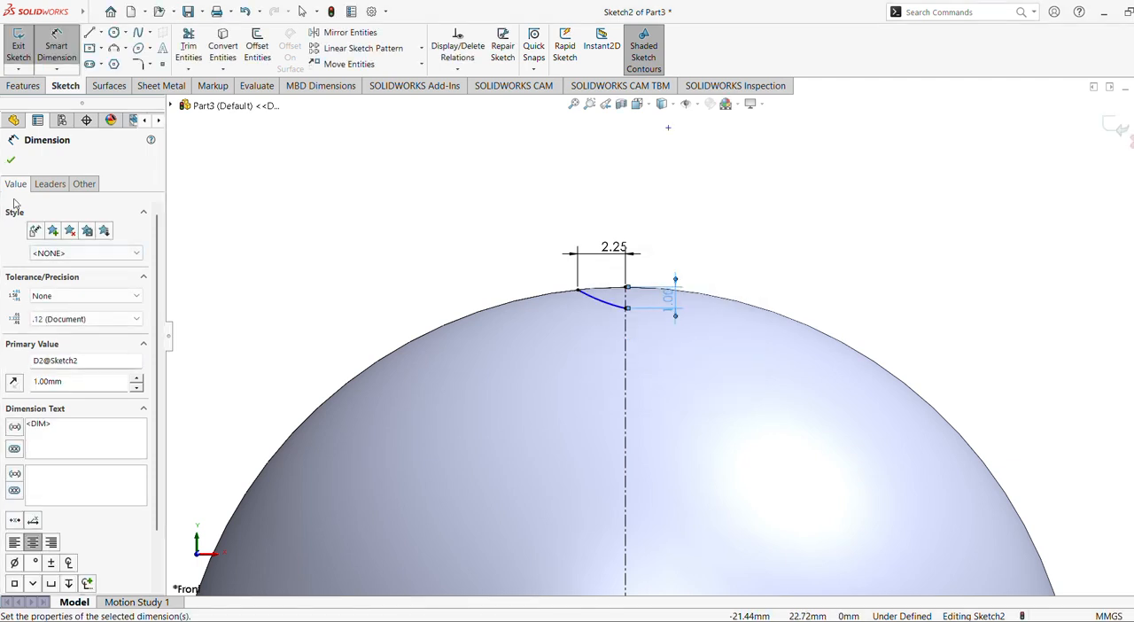
left_click(10, 160)
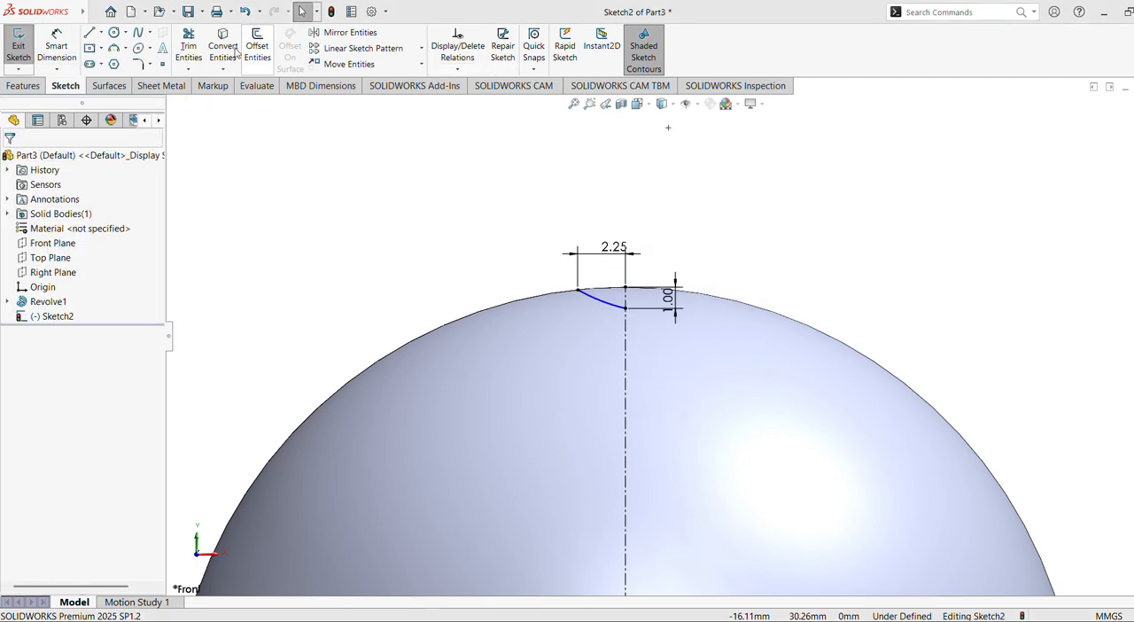
Draw a horizontal centerline about 5.25 mm long, starting at the arc's lower endpoint and running away from the arc.
left_click(101, 33)
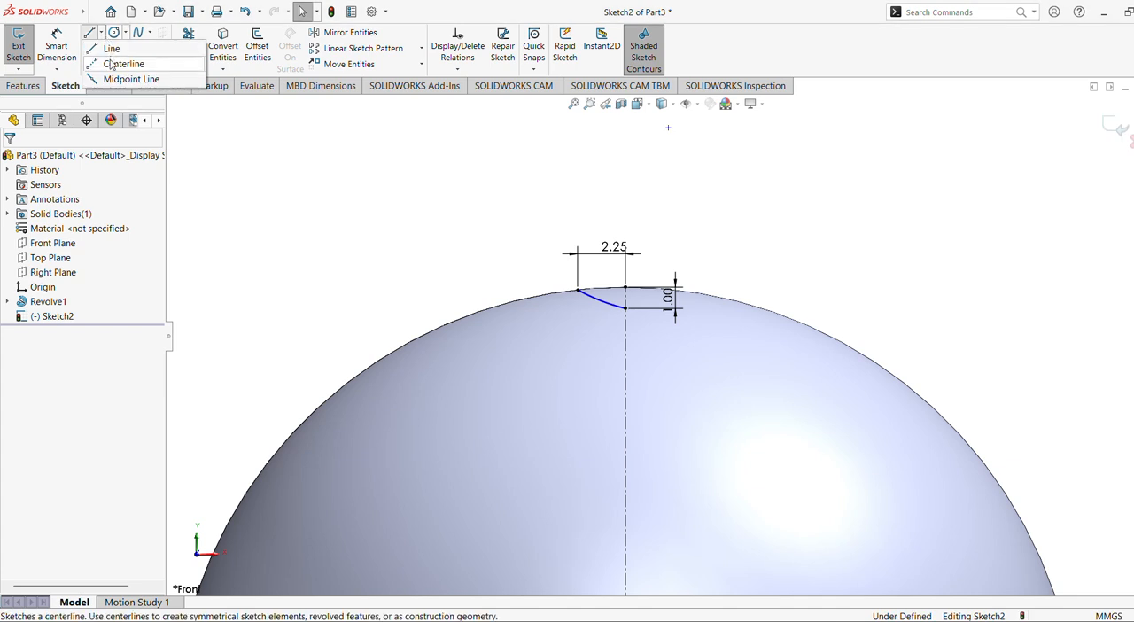
left_click(113, 64)
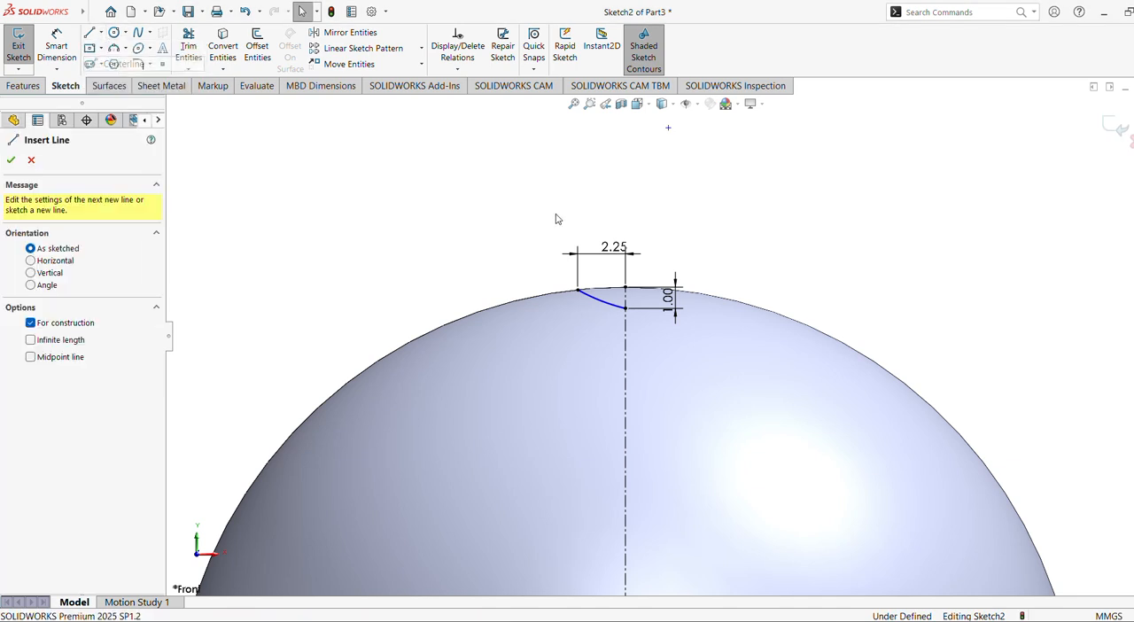
left_click(625, 308)
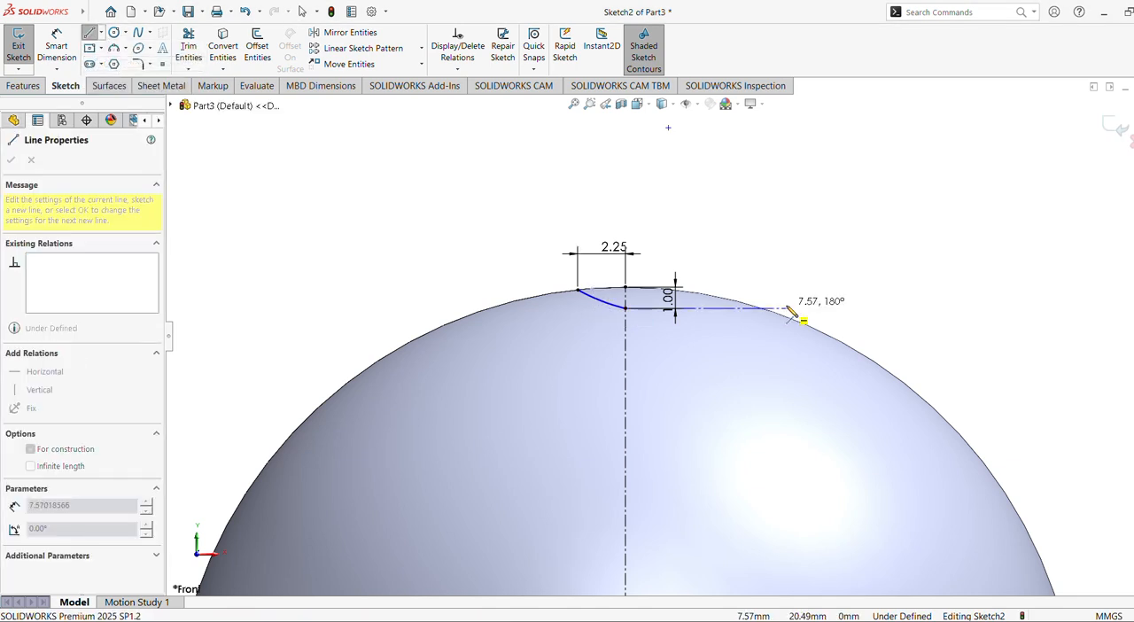
left_click(737, 308)
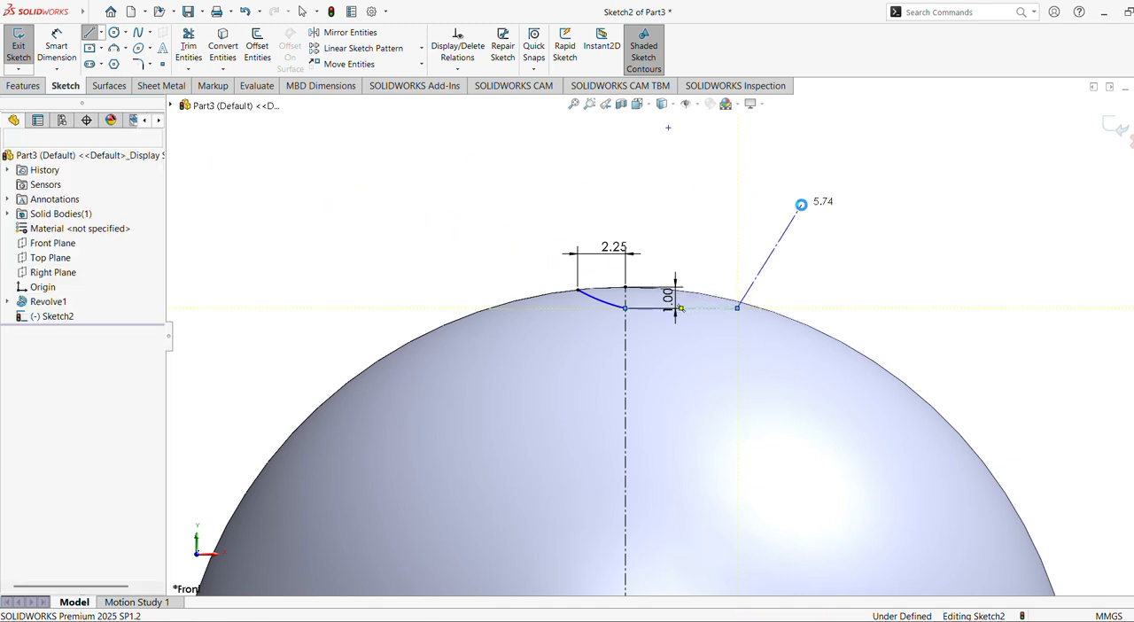
key("Escape")
Make the dimple arc tangent to the horizontal centerline.
left_click(678, 309)
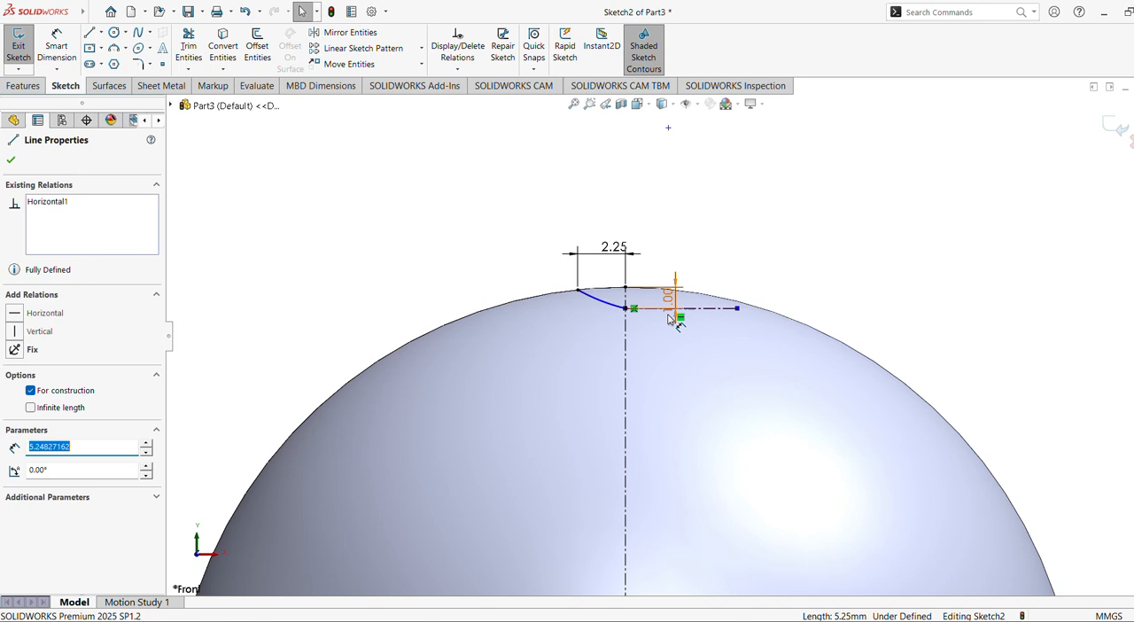
left_click(605, 303)
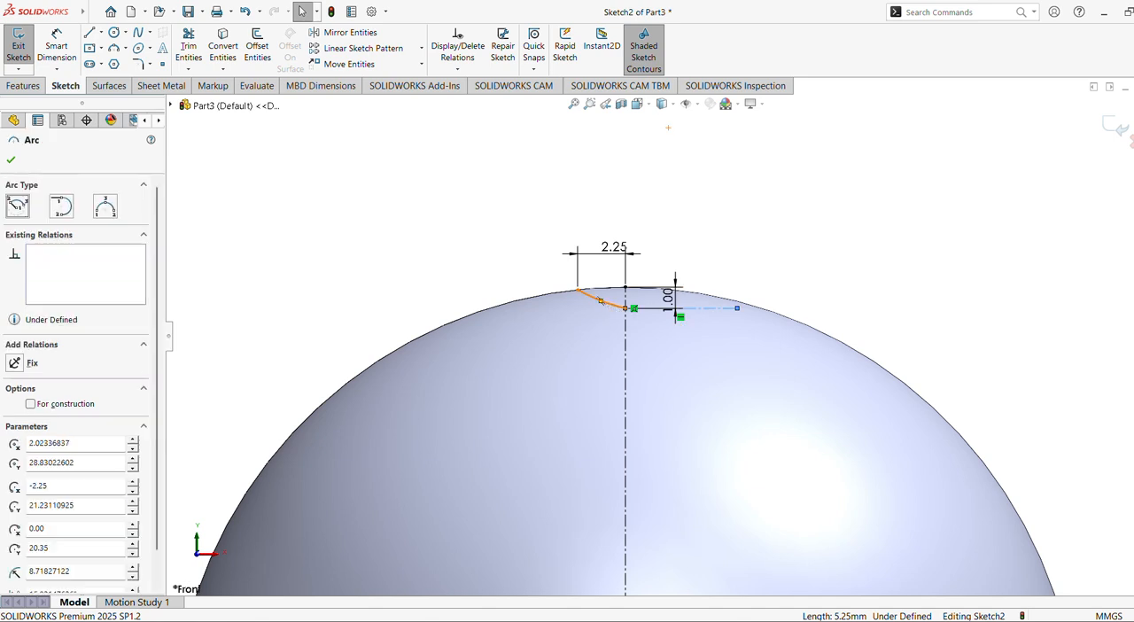
left_click(666, 308, "ctrl")
left_click(652, 252)
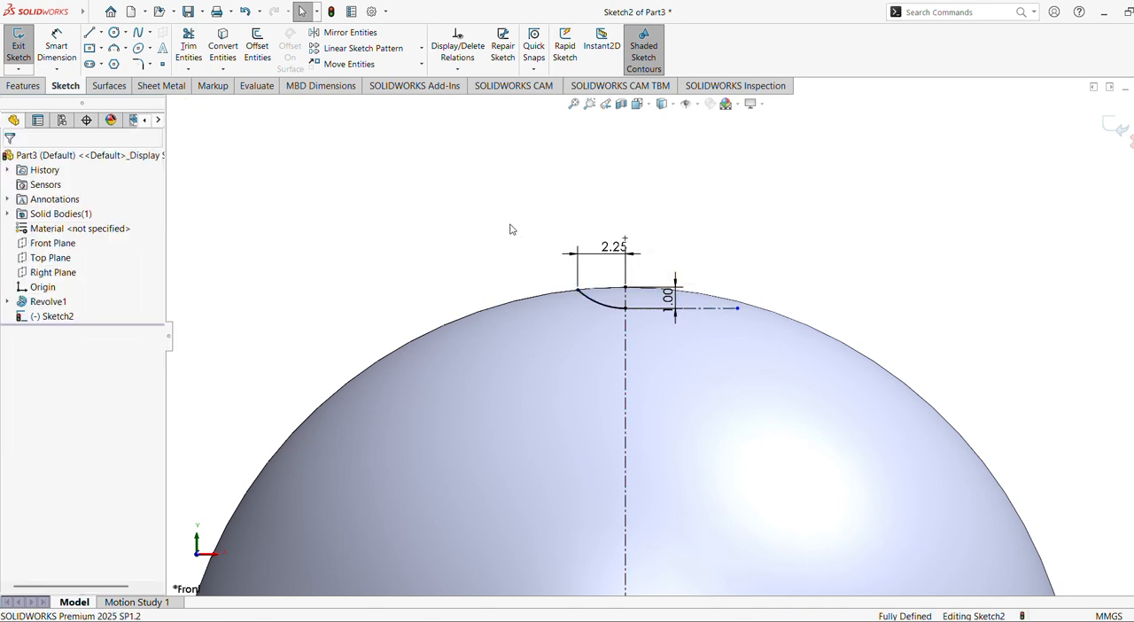
Draw a vertical solid line from the arc's lower endpoint up to the dome's top point.
left_click(589, 105)
mouse_move(520, 206)
left_mouse_down()
mouse_move(679, 311)
mouse_move(767, 327)
left_mouse_up()
scroll(754, 291, "up", 3)
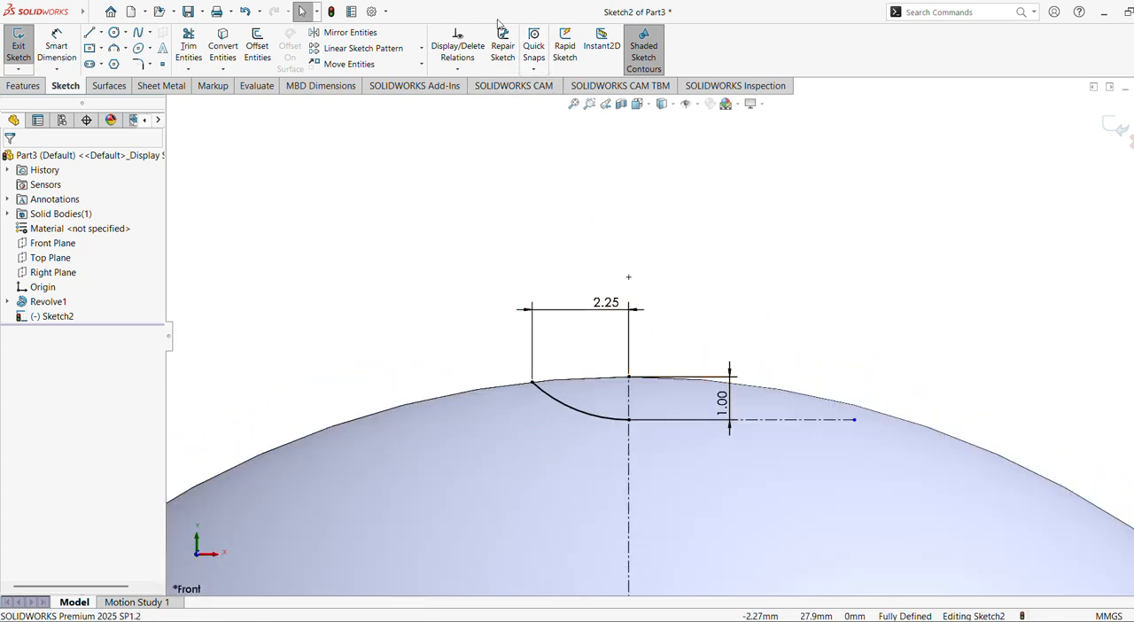
left_click(89, 31)
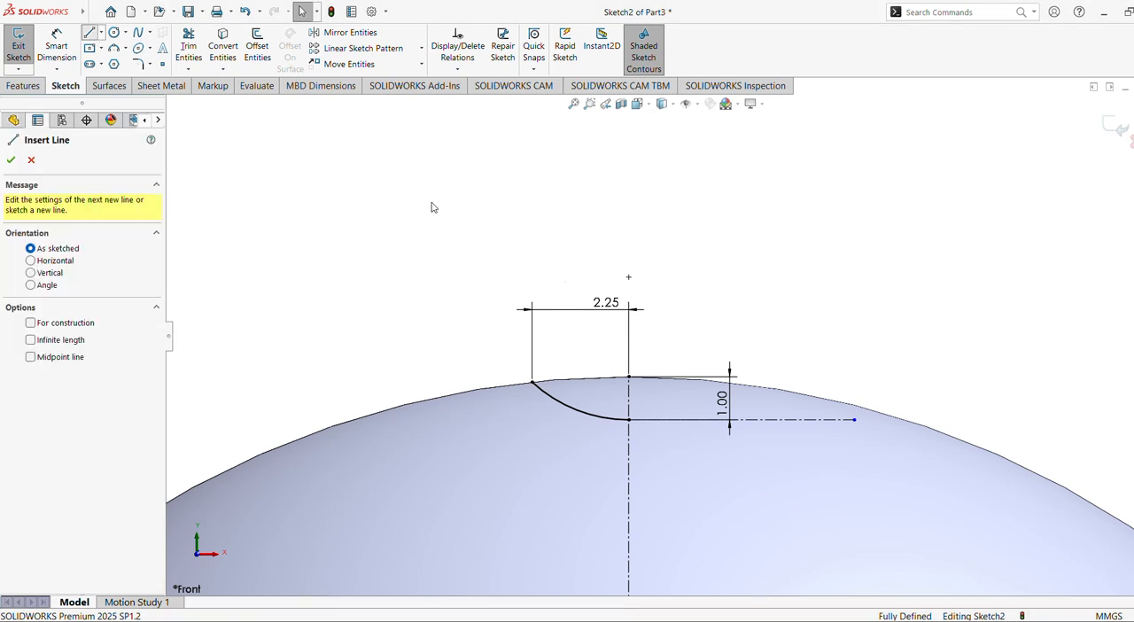
left_click(629, 419)
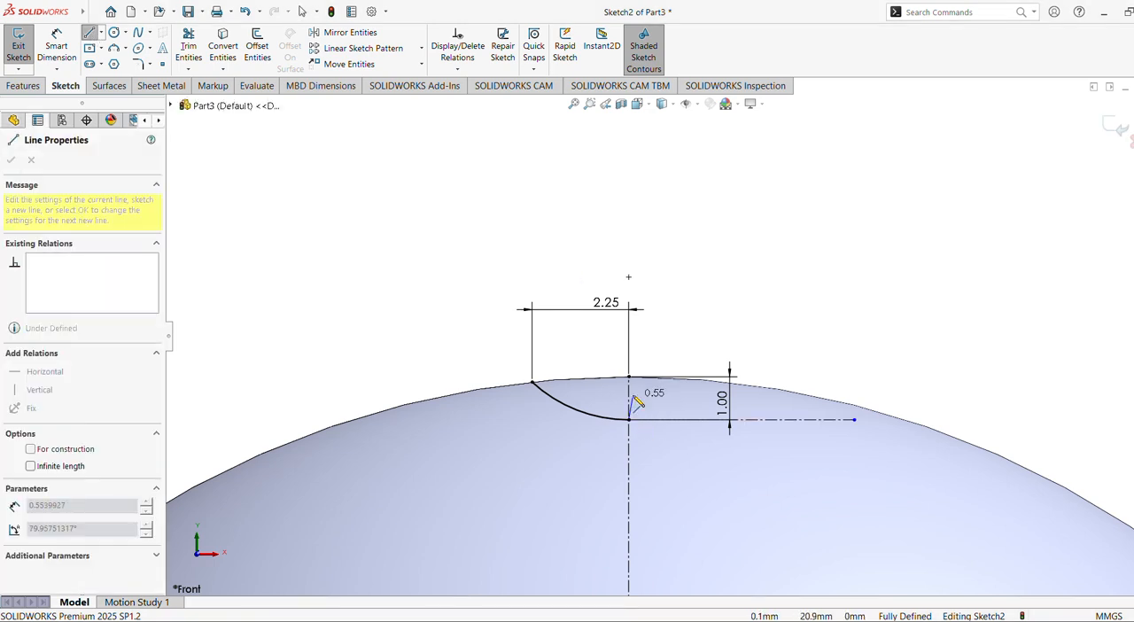
left_click(629, 377)
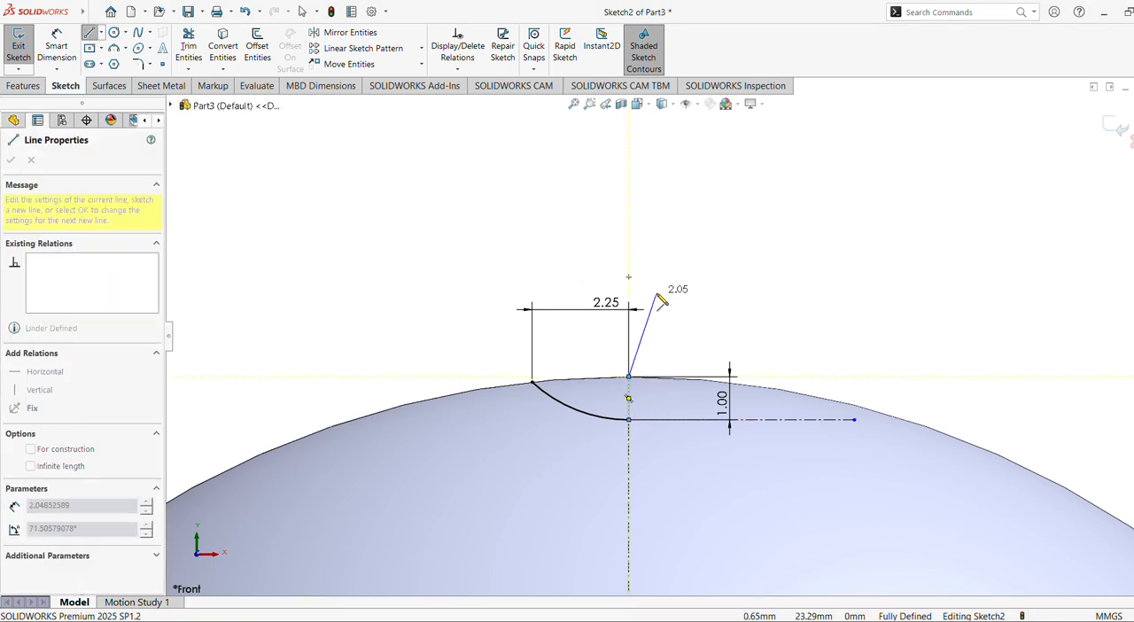
key("Escape")
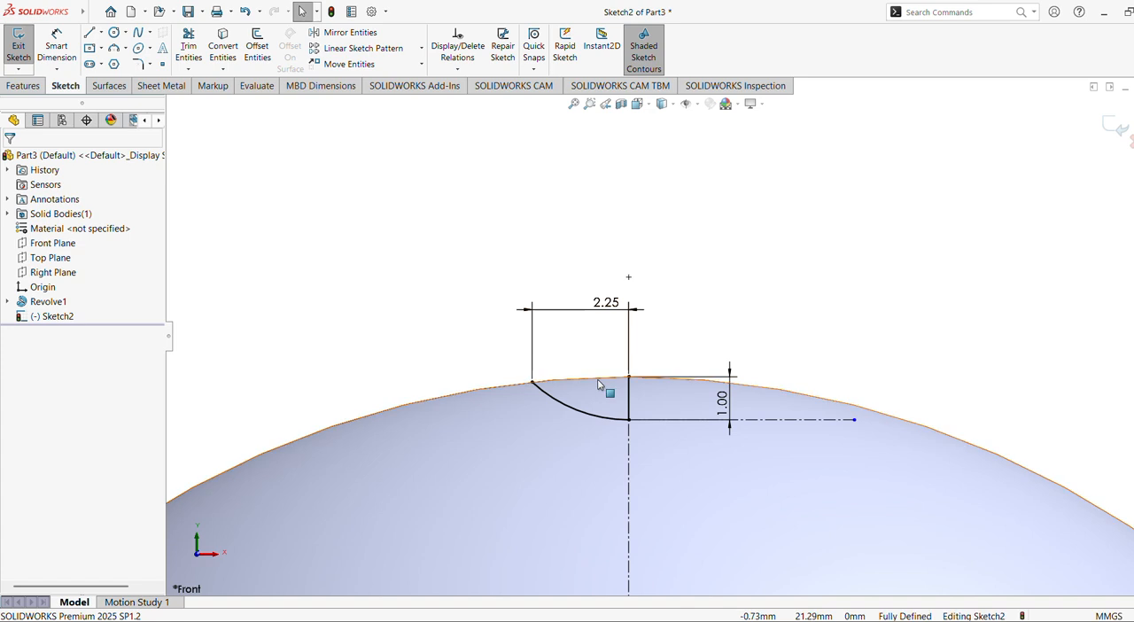
Convert the dome's silhouette edge into a sketch arc with Convert Entities.
left_click(602, 385)
left_click(429, 338)
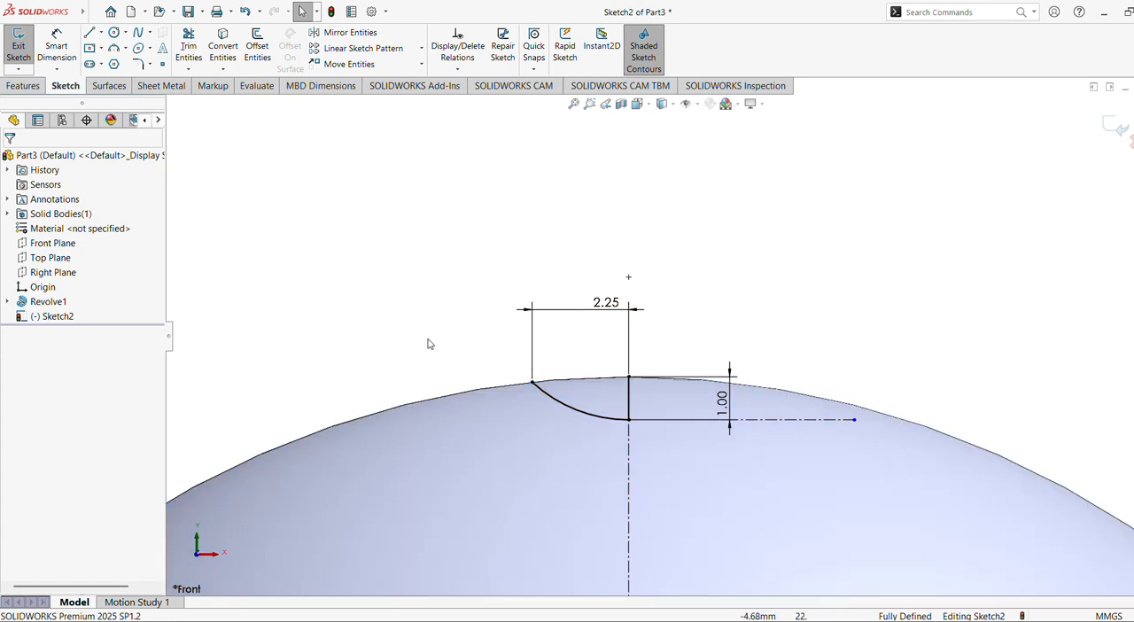
left_click(483, 390)
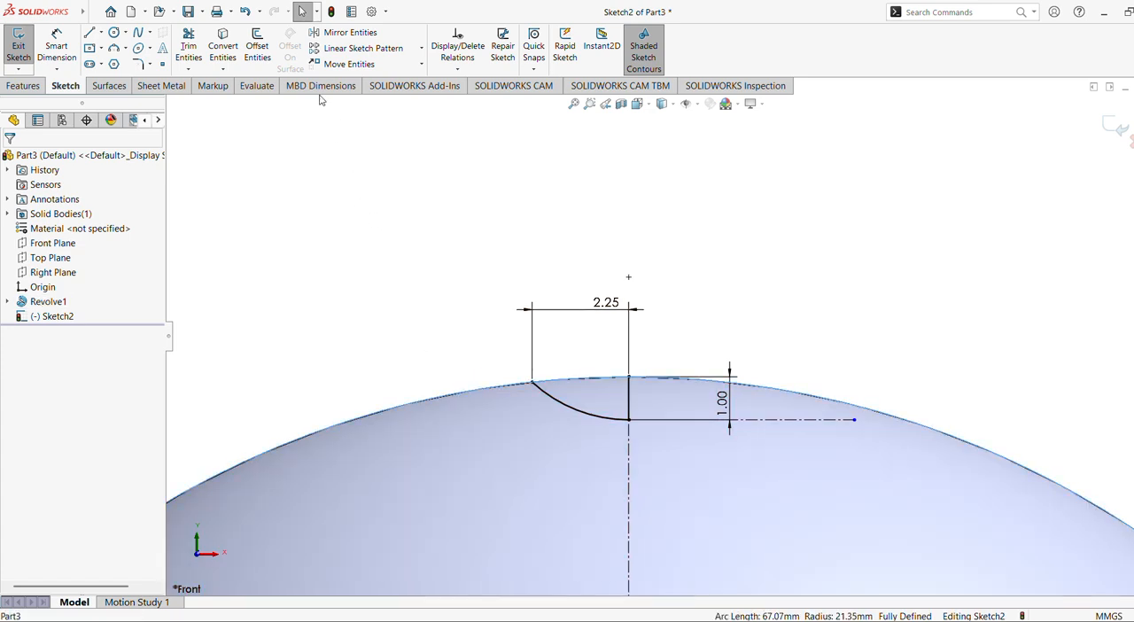
left_click(222, 46)
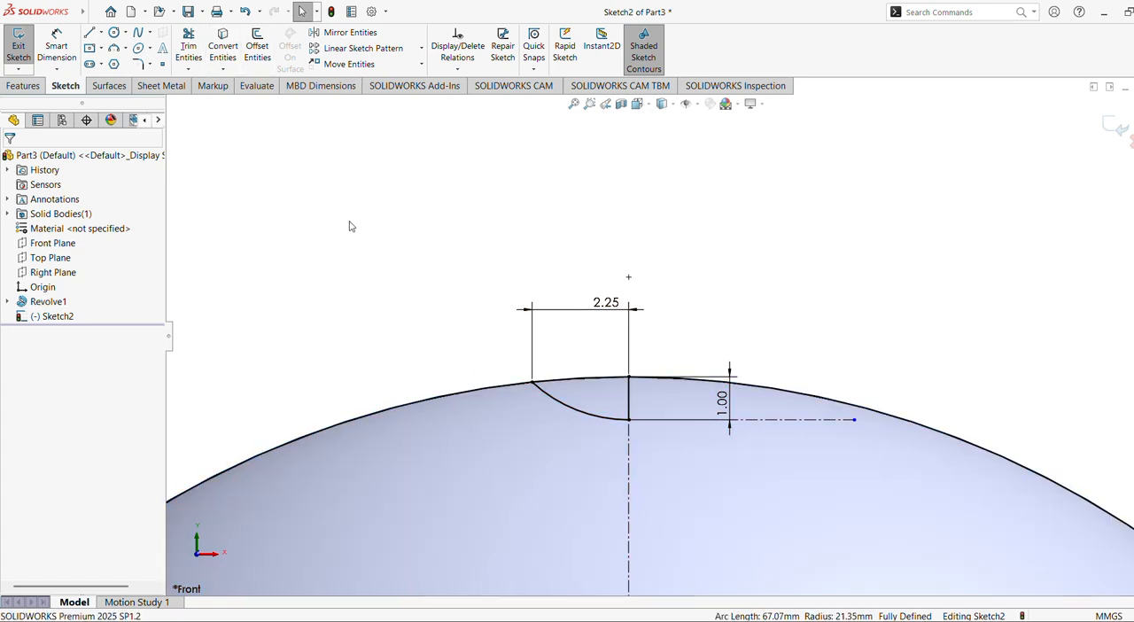
Power-trim the converted dome arc on both sides, keeping only the short piece that closes the dimple profile.
left_click(188, 45)
left_click_drag(337, 326, 409, 433)
left_click_drag(919, 339, 928, 462)
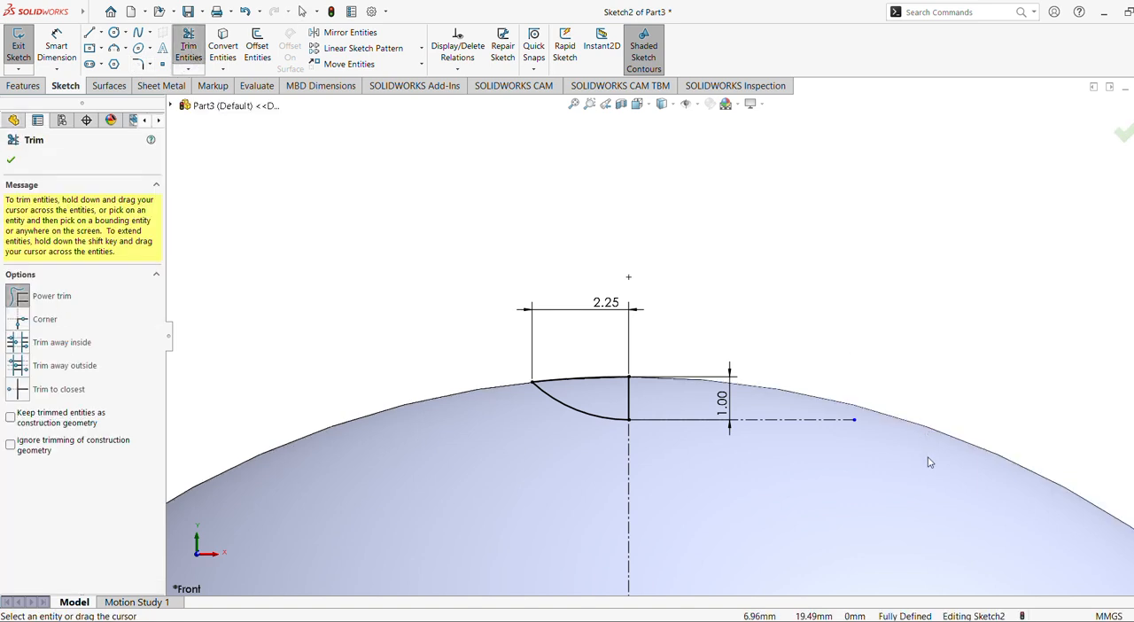
left_click(10, 161)
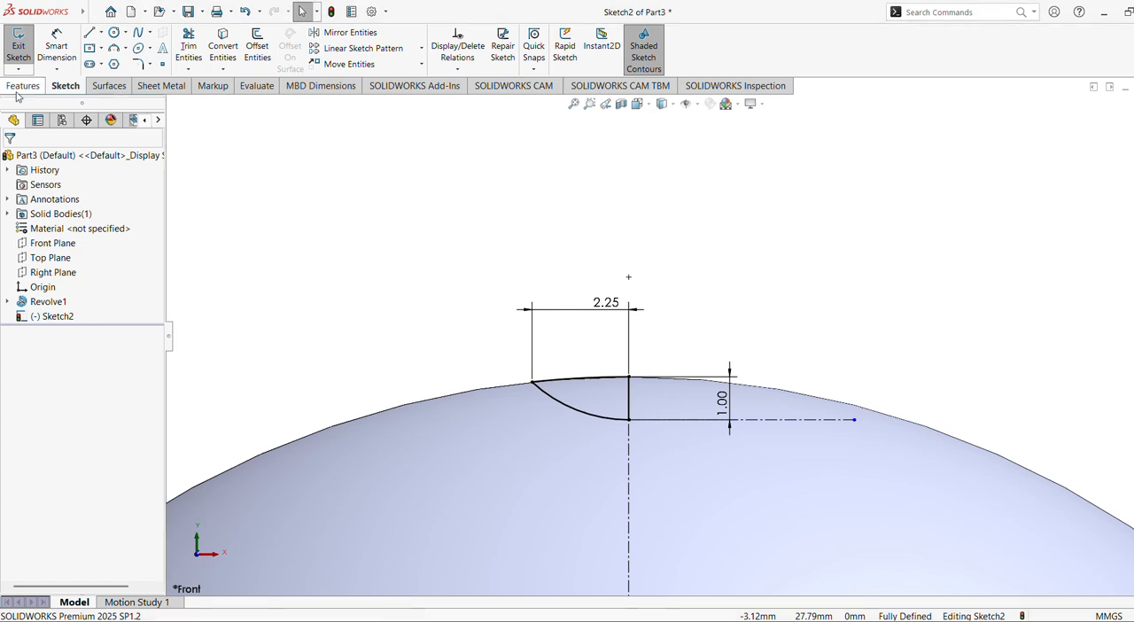
Cut the dimple with a 360° Revolved Cut of the closed profile about its short vertical line.
left_click(23, 85)
left_click(280, 44)
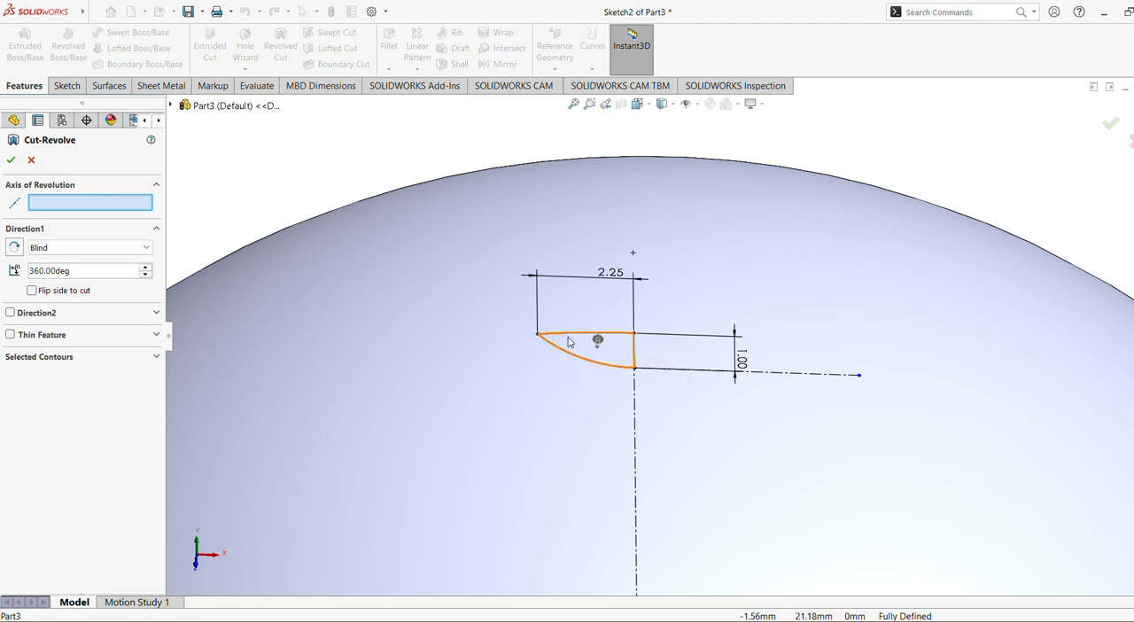
left_click(577, 351)
middle_click_drag(496, 304, 483, 197)
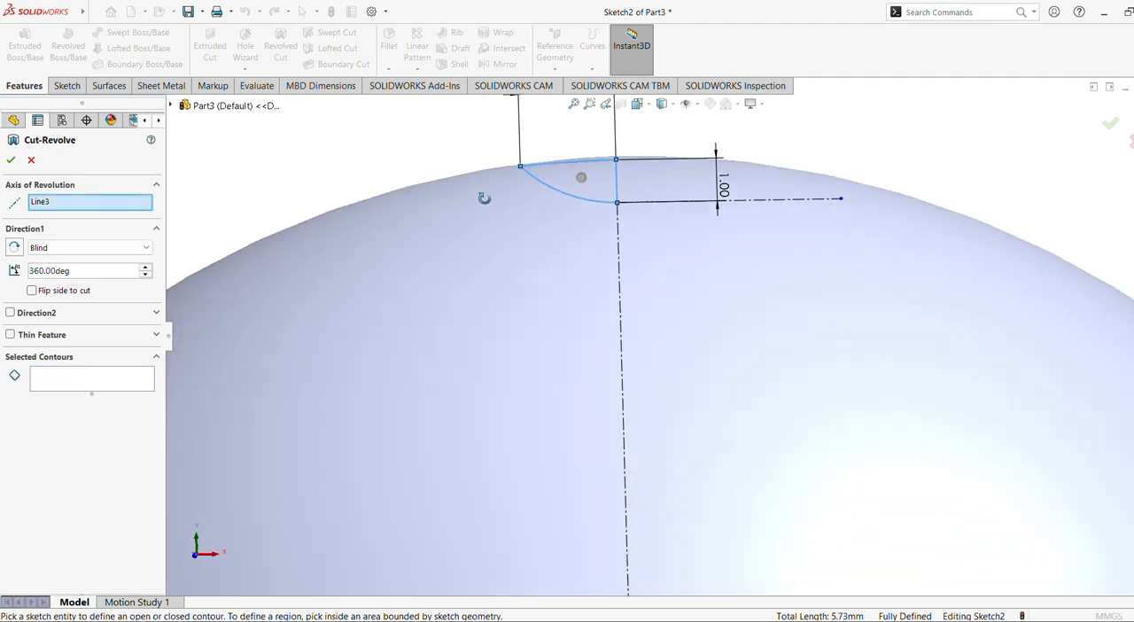
left_click(11, 163)
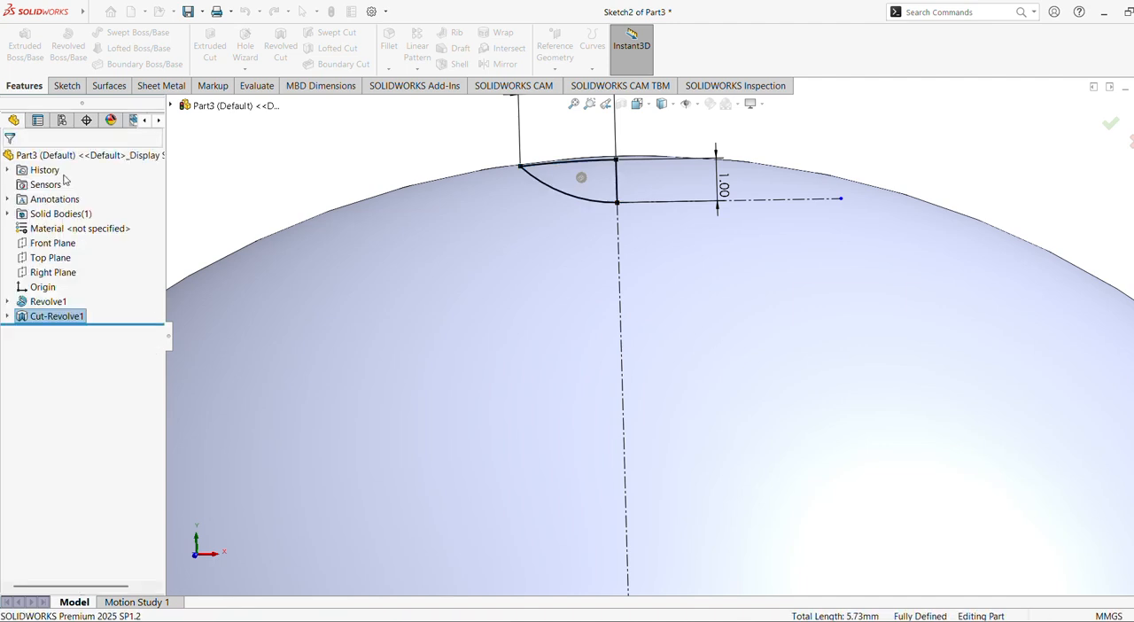
Create a reference axis at the intersection of the Top Plane and the Right Plane.
middle_click_drag(463, 218, 473, 293)
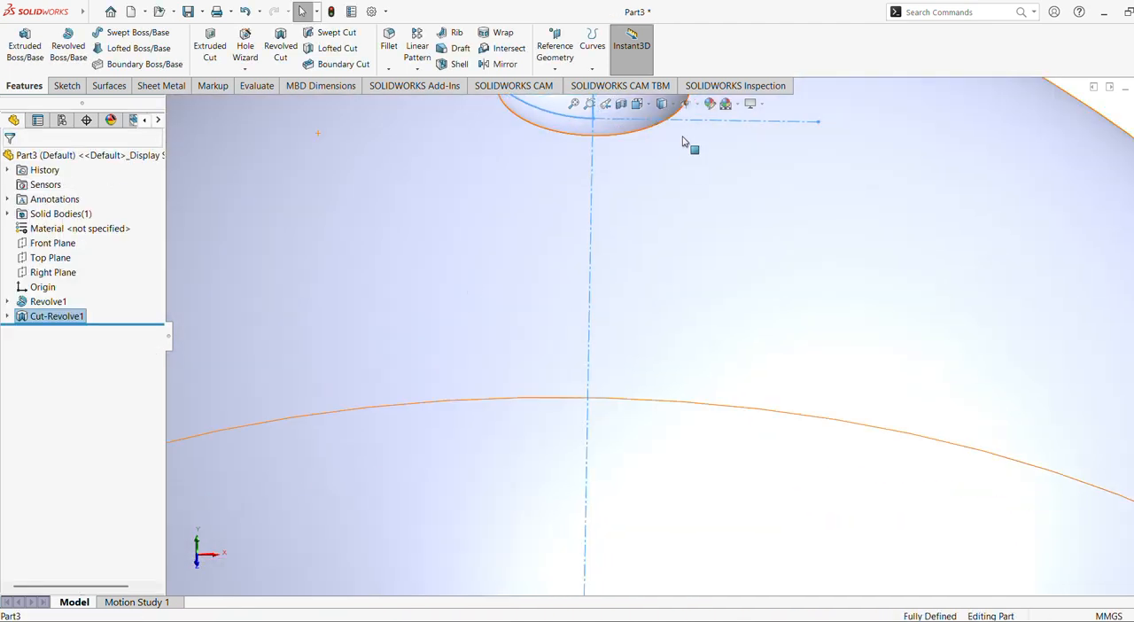
scroll(716, 246, "up", 2)
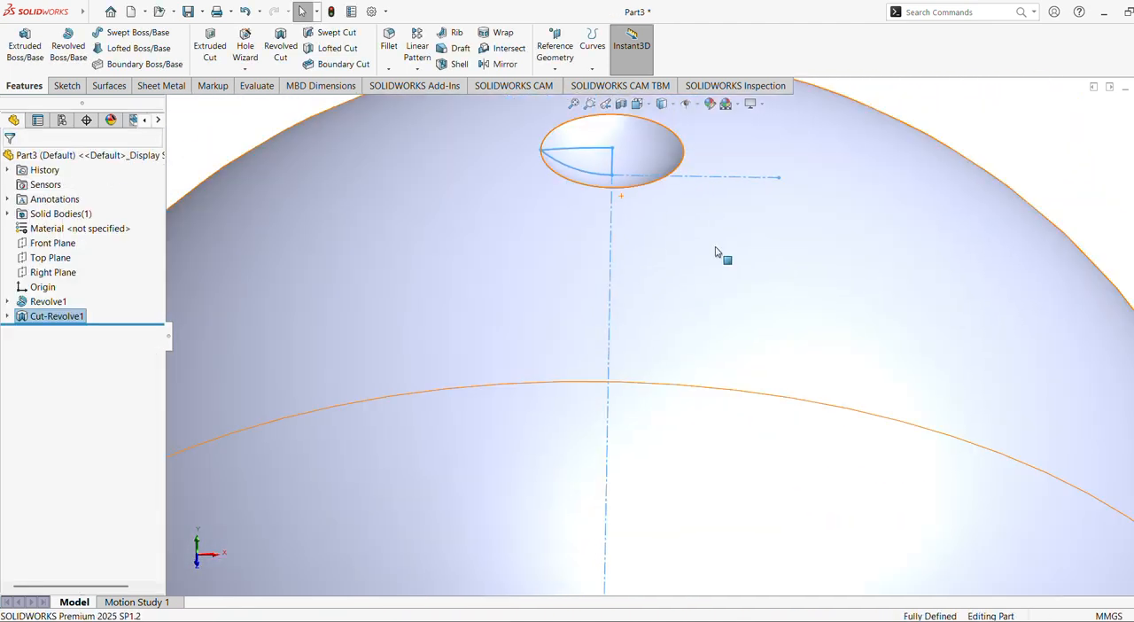
middle_click_drag(716, 258, 719, 342, "ctrl")
left_click(906, 172)
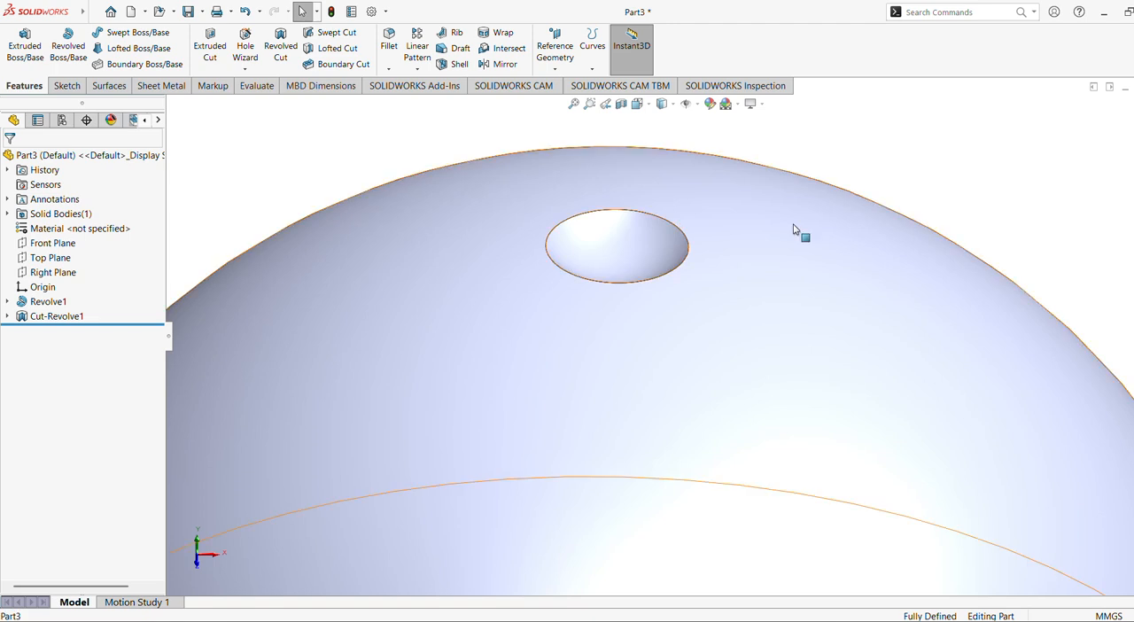
middle_click_drag(793, 229, 777, 277)
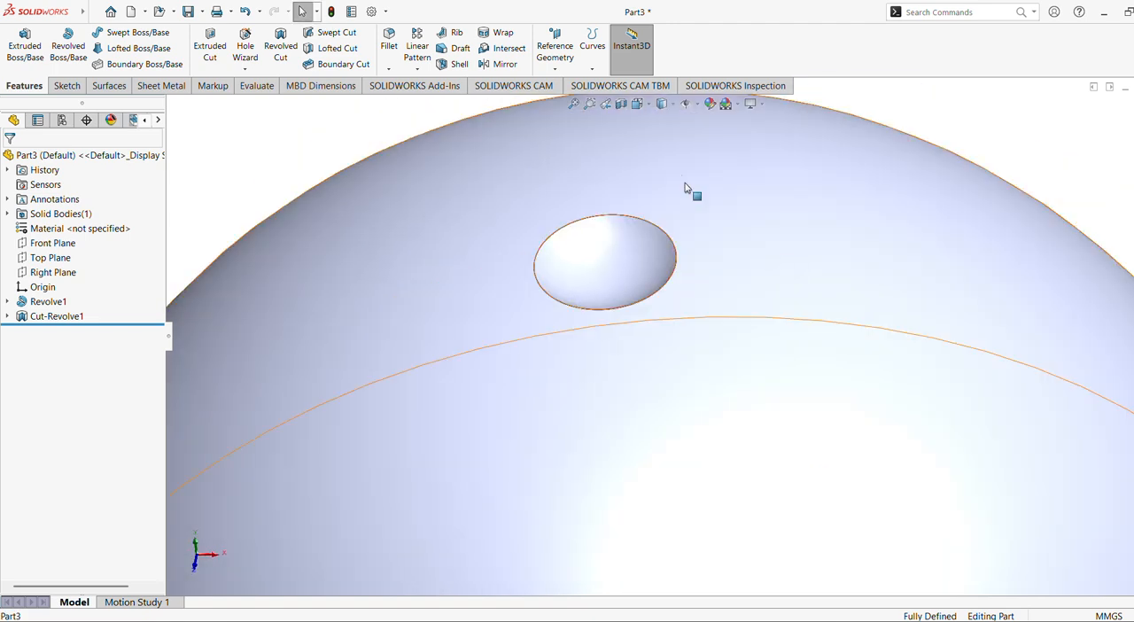
left_click(572, 105)
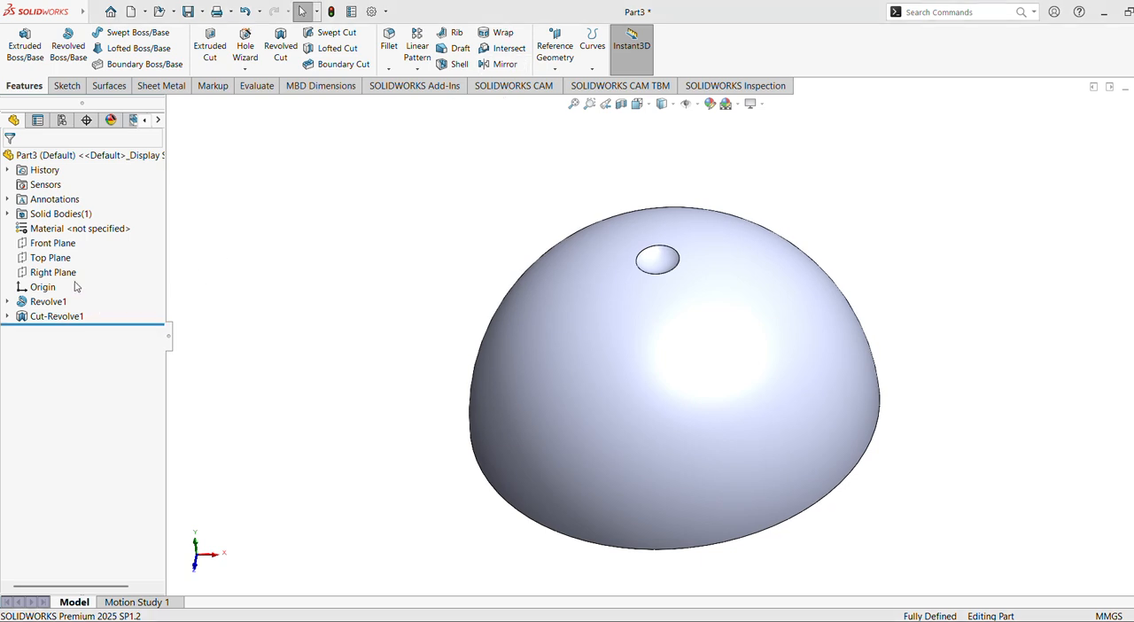
left_click(50, 257)
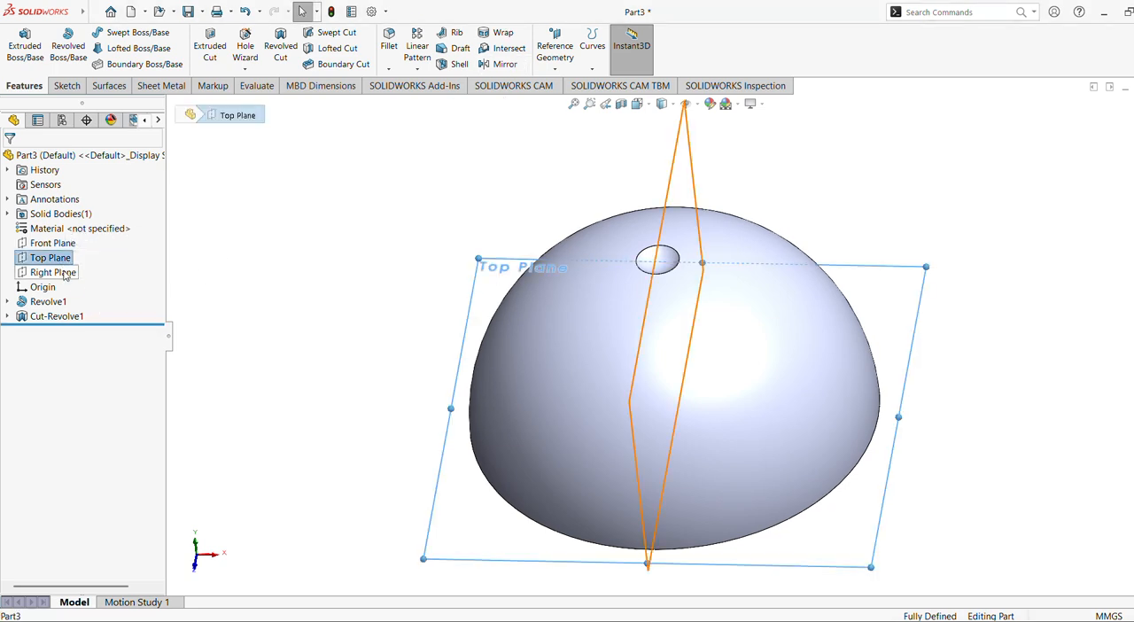
left_click(64, 275, "ctrl")
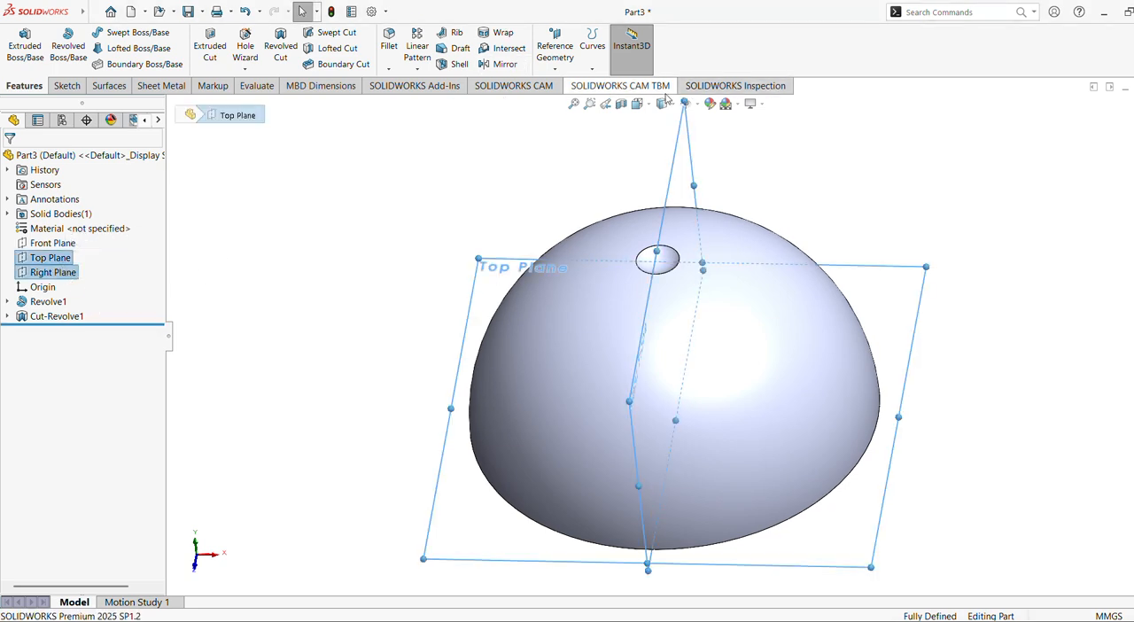
left_click(560, 71)
left_click(567, 99)
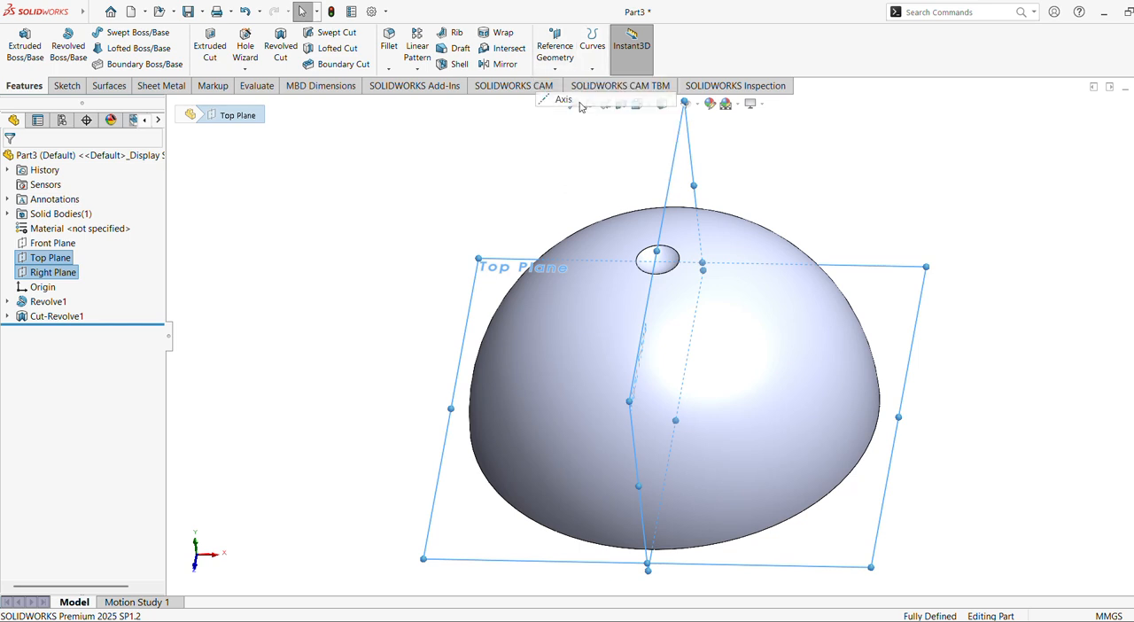
middle_click_drag(398, 281, 387, 227)
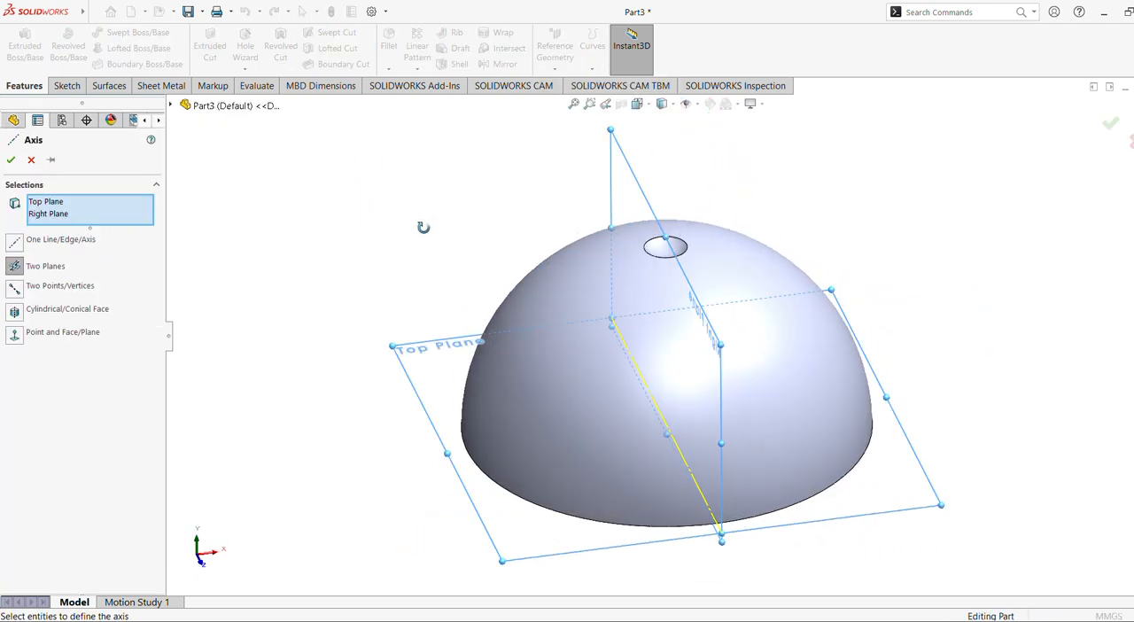
left_click(11, 161)
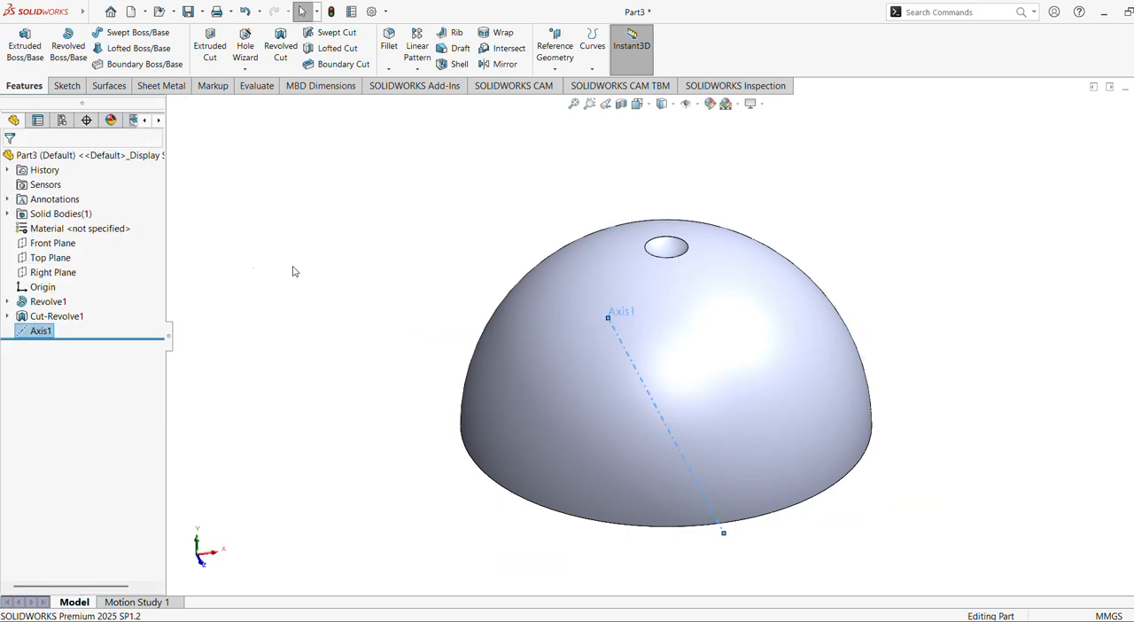
Create a second reference axis at the intersection of the Right Plane and the Front Plane.
left_click(71, 273)
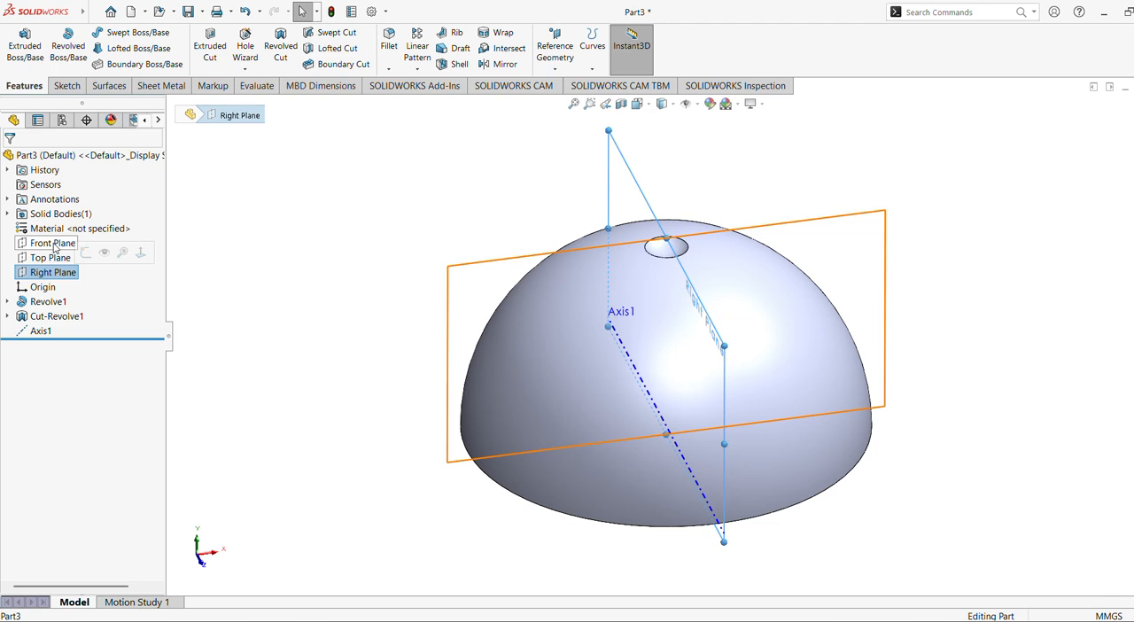
left_click(54, 245, "ctrl")
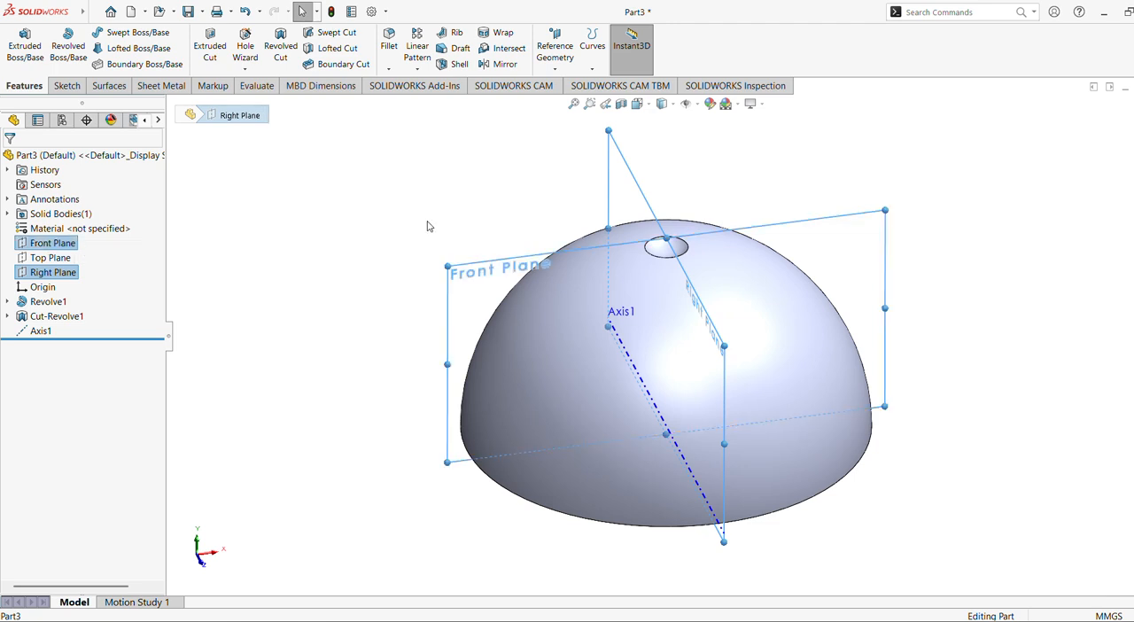
left_click(565, 74)
left_click(563, 99)
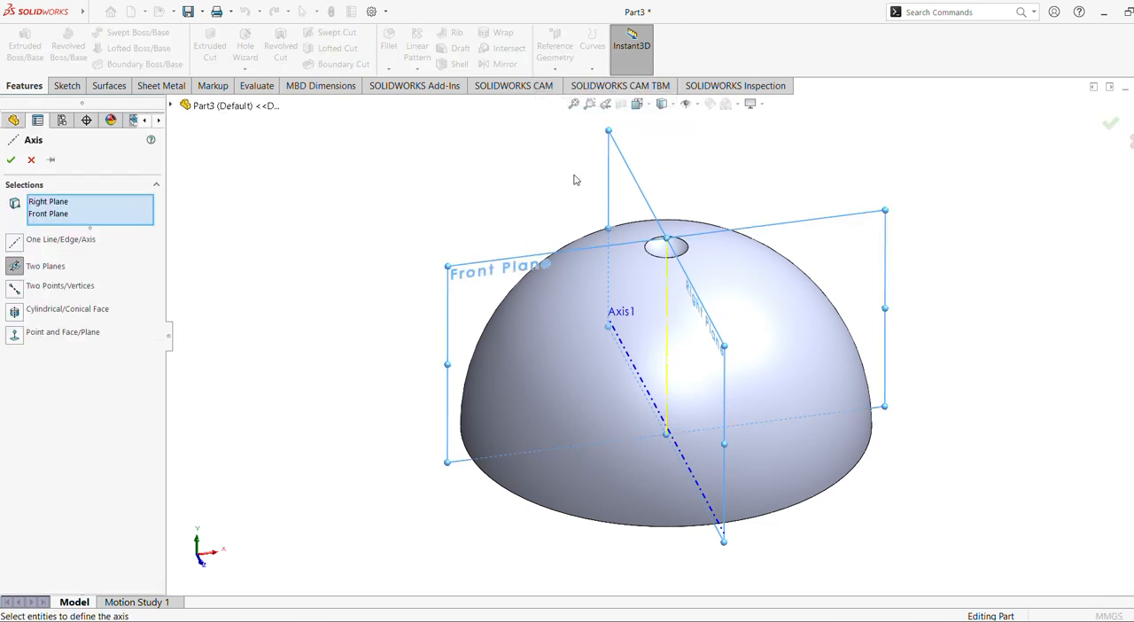
left_click(10, 159)
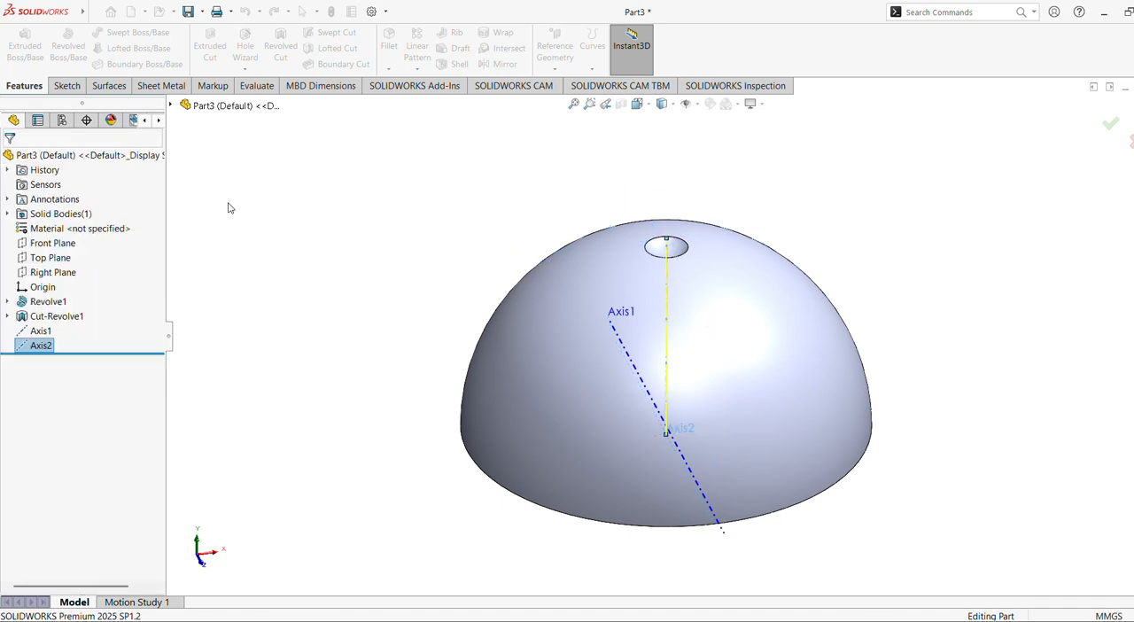
Create a third reference axis at the intersection of the Front Plane and the Top Plane.
middle_click_drag(200, 290, 238, 301)
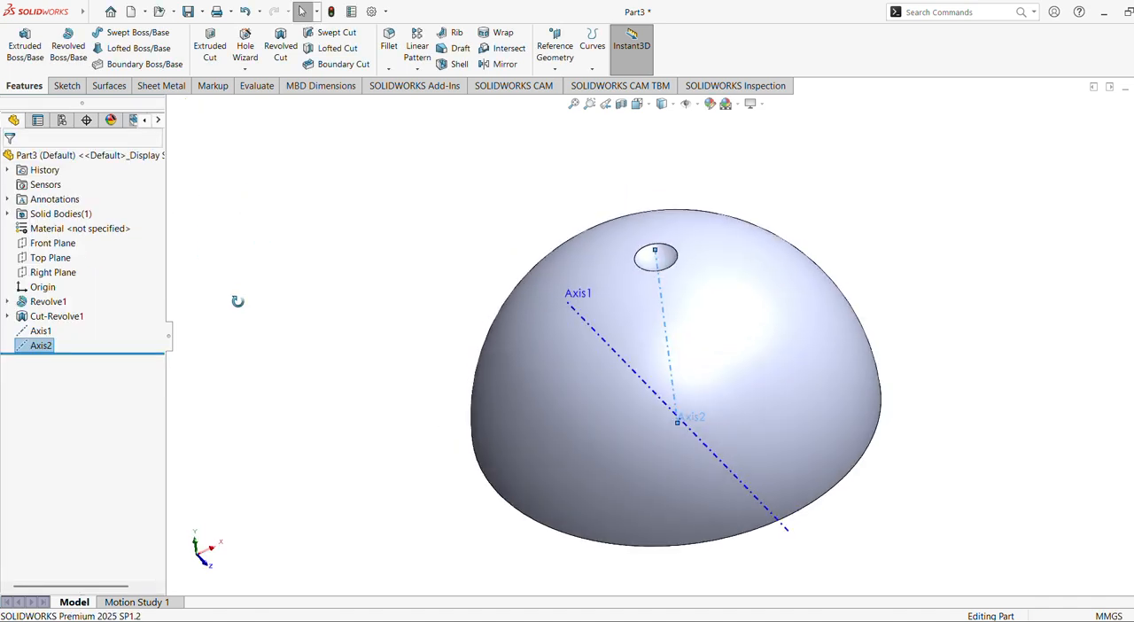
left_click(67, 246)
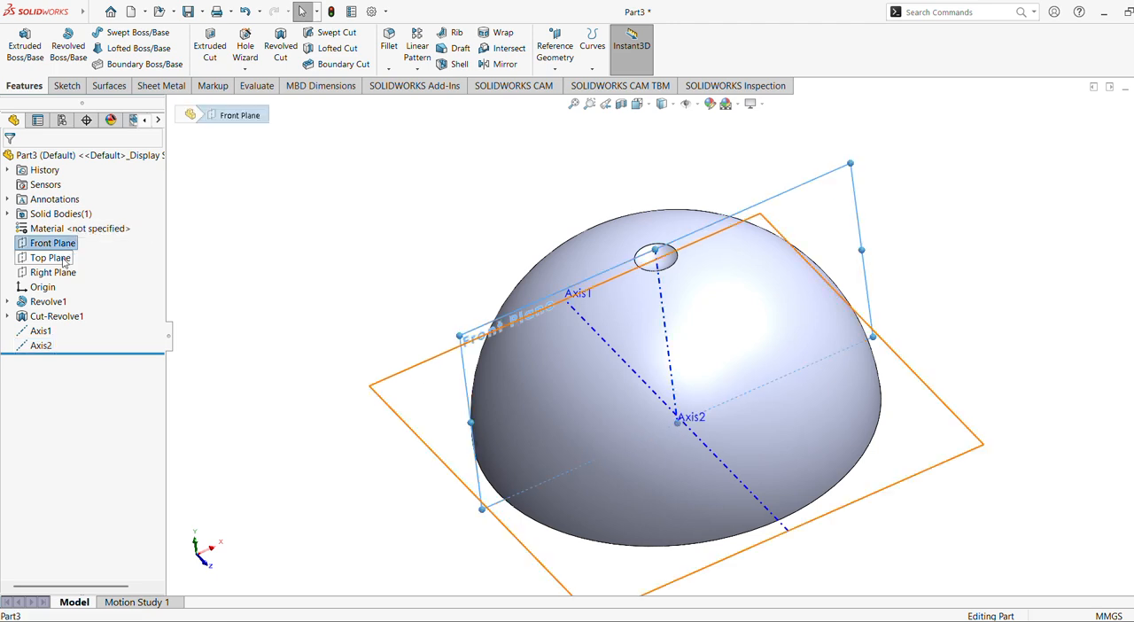
left_click(63, 259, "ctrl")
middle_click_drag(431, 241, 443, 139)
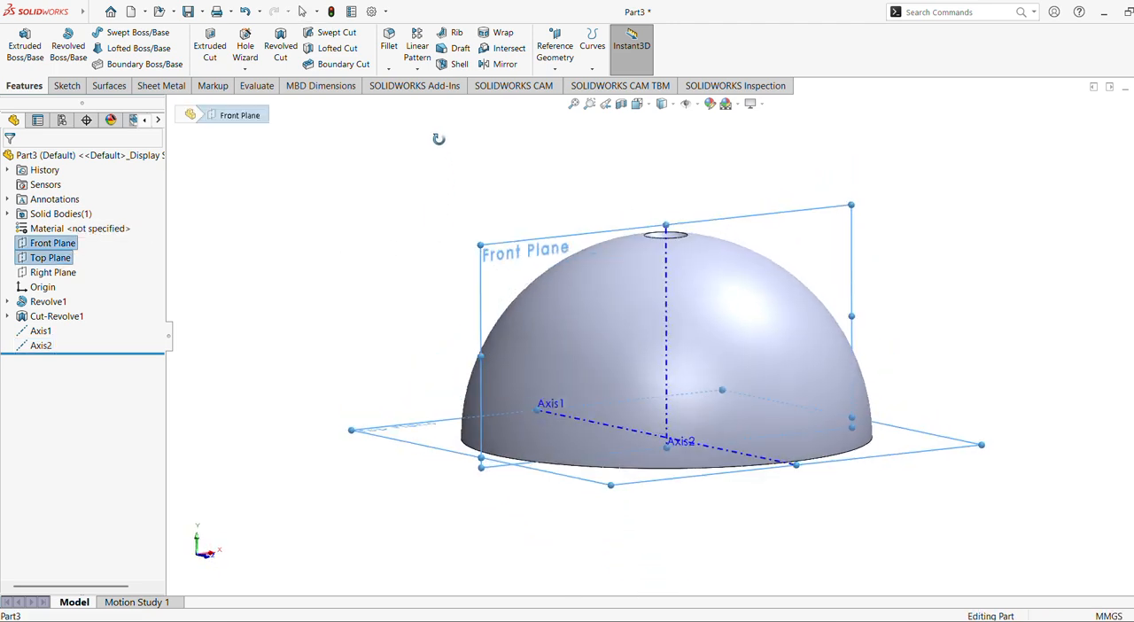
left_click(554, 70)
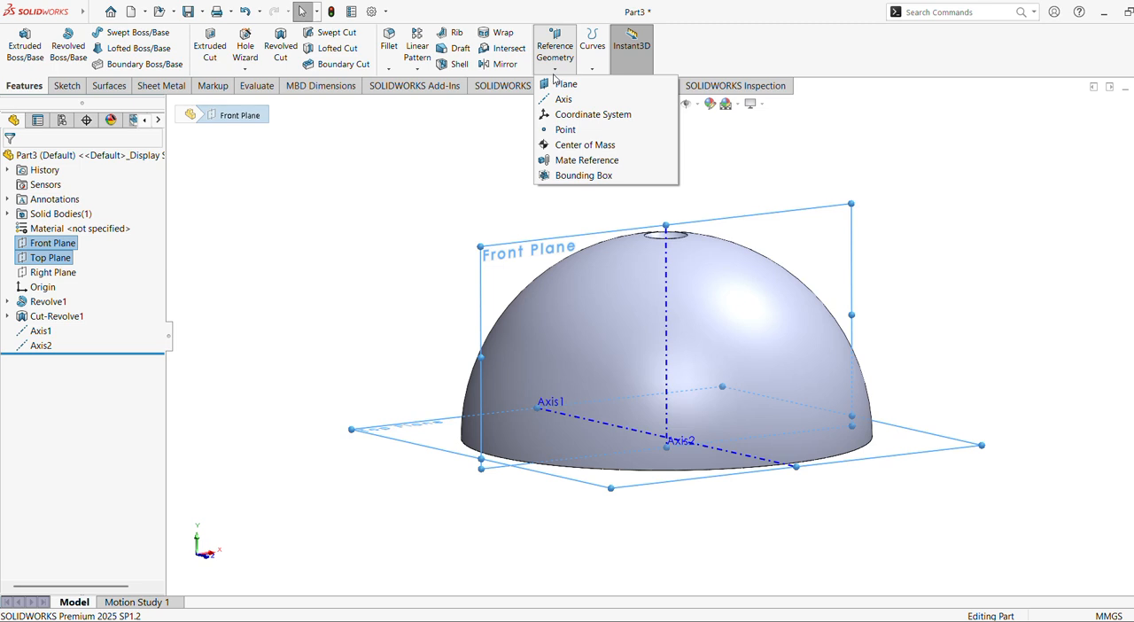
left_click(558, 100)
middle_click_drag(398, 162, 389, 281)
left_click(10, 159)
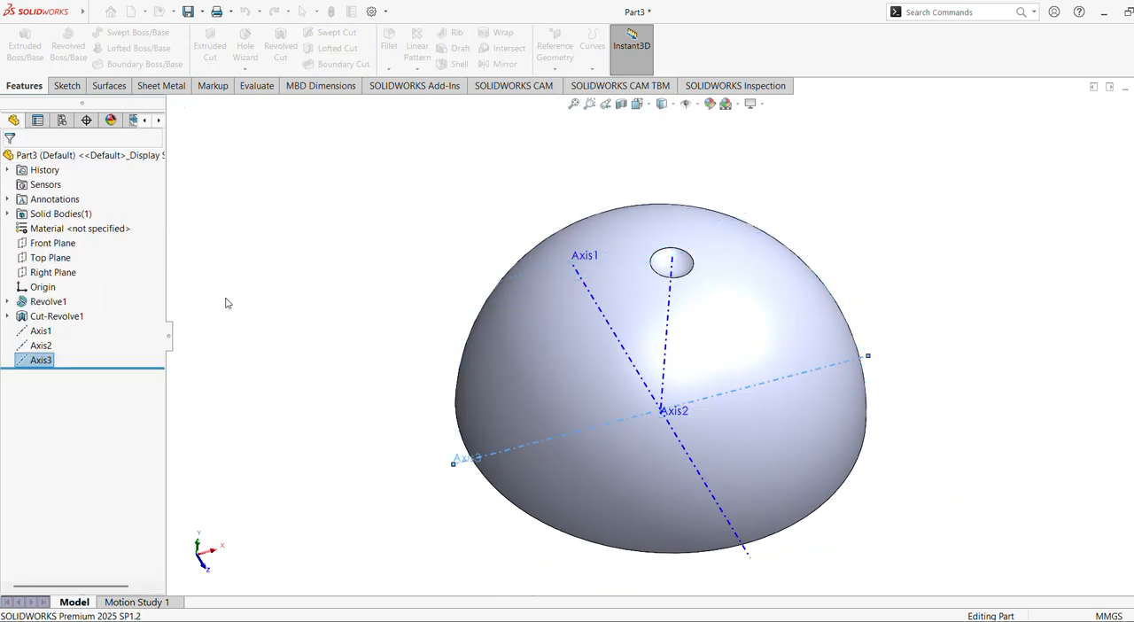
middle_click_drag(245, 314, 305, 245)
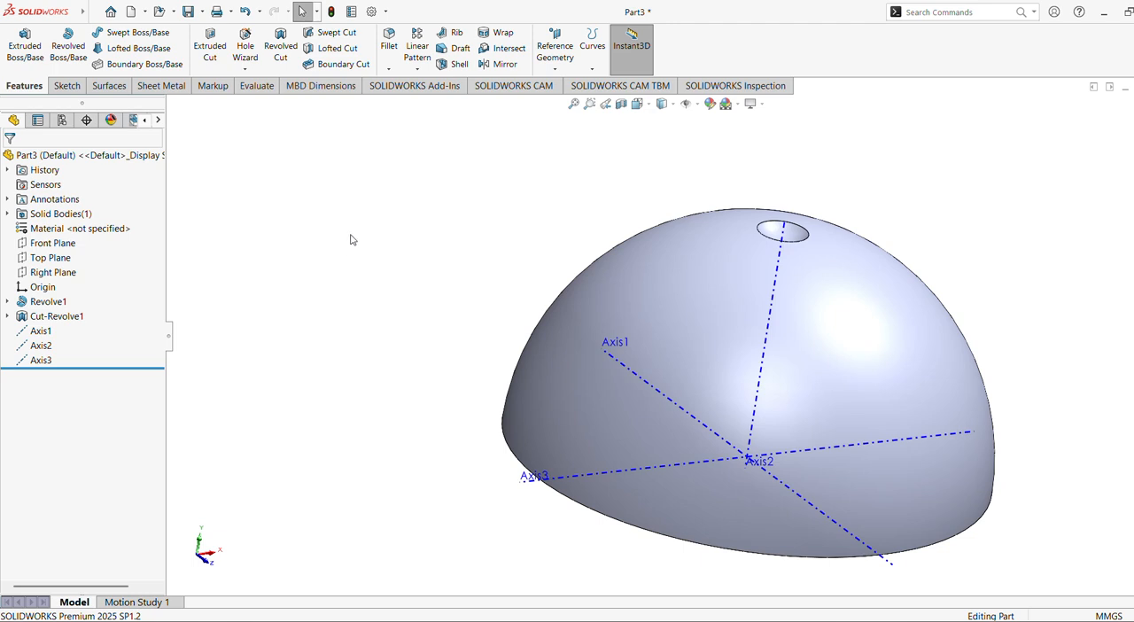
left_click(915, 5)
type("c")
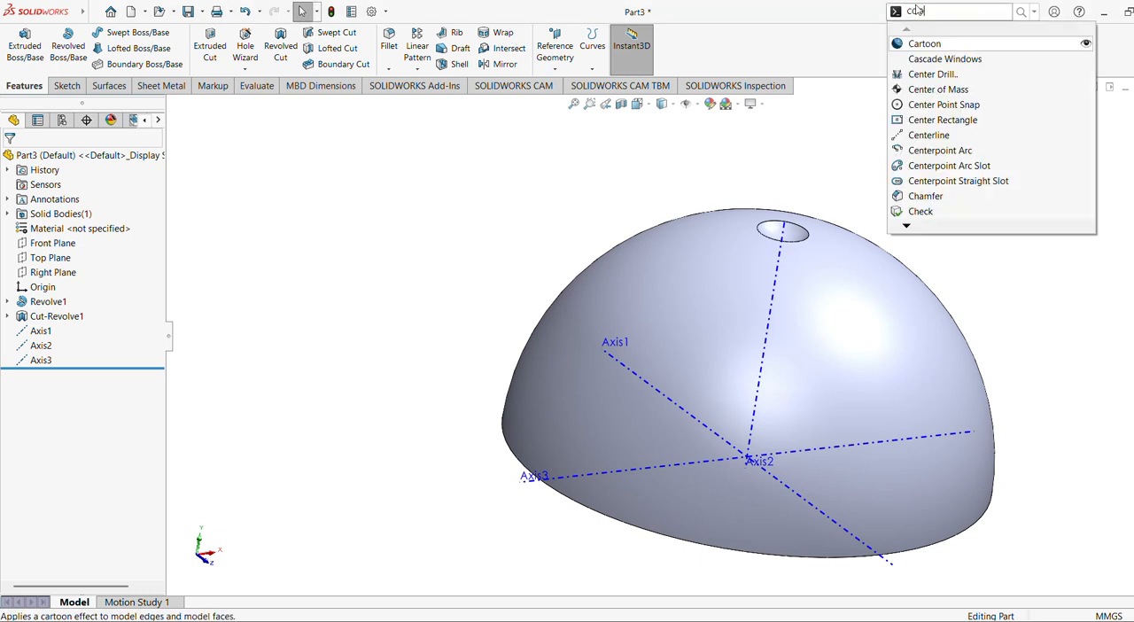
type("oo")
left_click(960, 29)
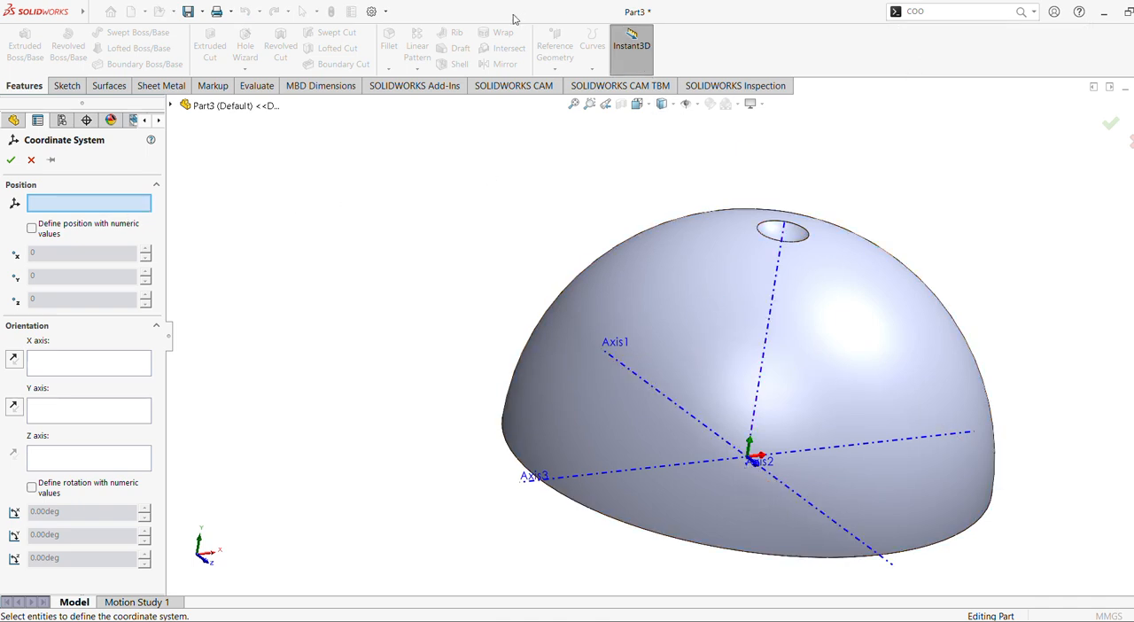
left_click(32, 161)
Start a Circular Pattern of the dimple cut (Cut-Revolve1) about Axis3.
mouse_move(382, 257)
middle_mouse_down()
mouse_move(387, 287)
mouse_move(385, 271)
middle_mouse_up()
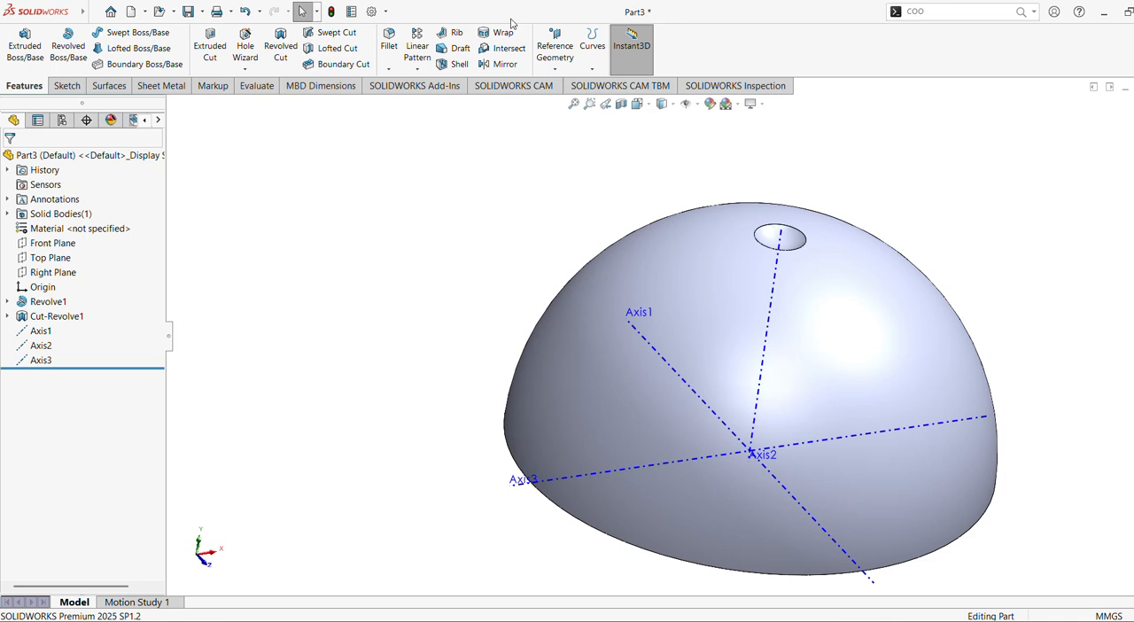
left_click(416, 62)
left_click(428, 99)
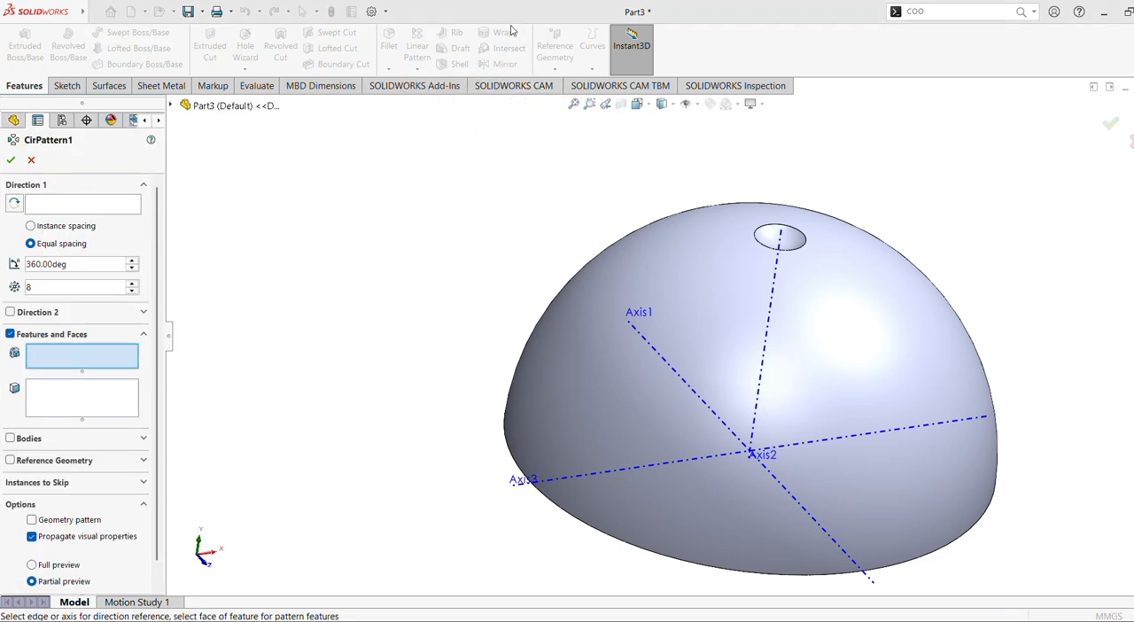
left_click(171, 105)
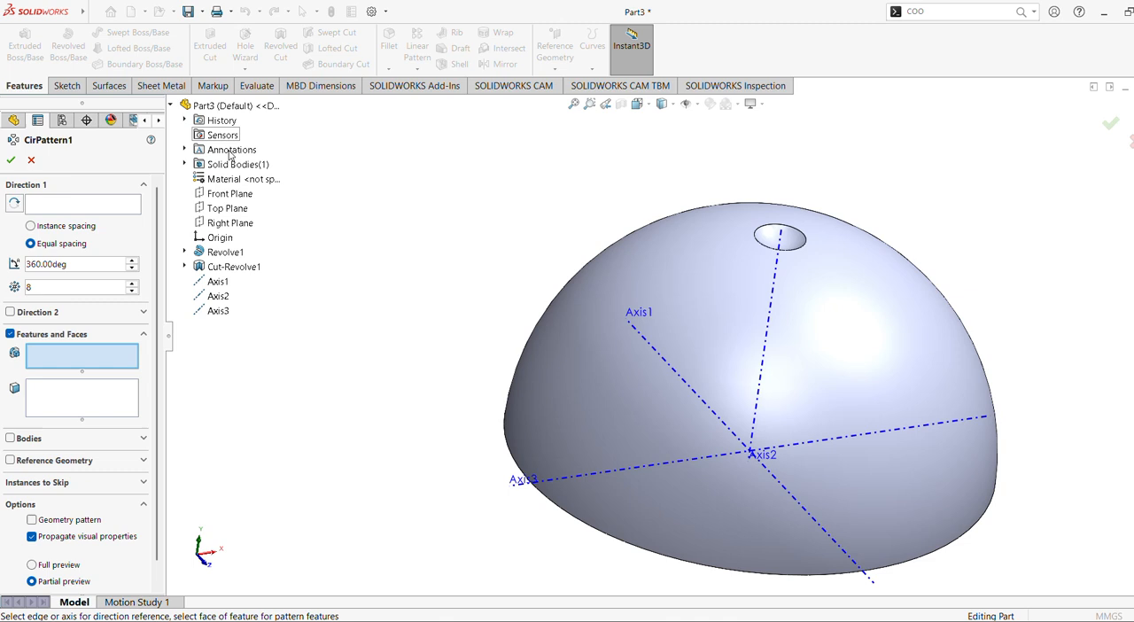
left_click(215, 269)
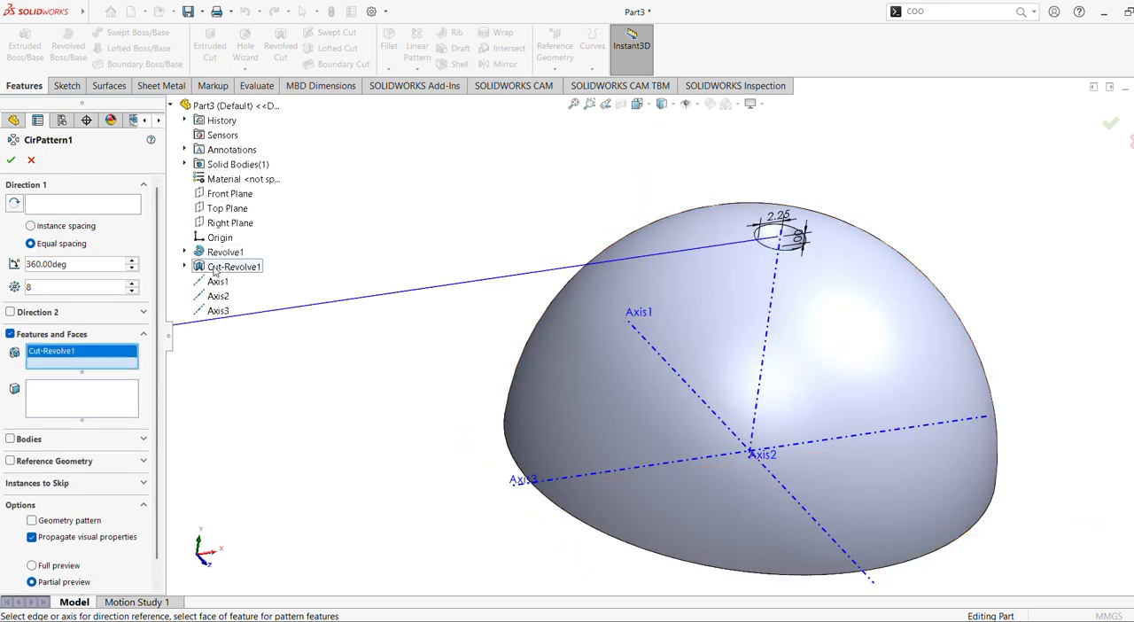
left_click(73, 209)
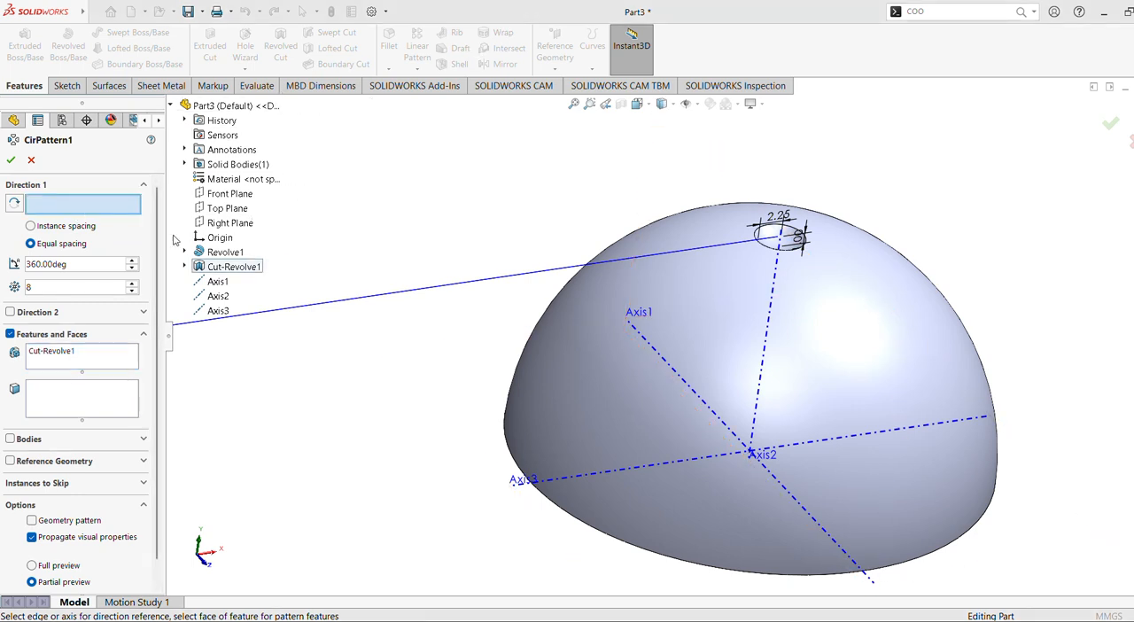
left_click(712, 456)
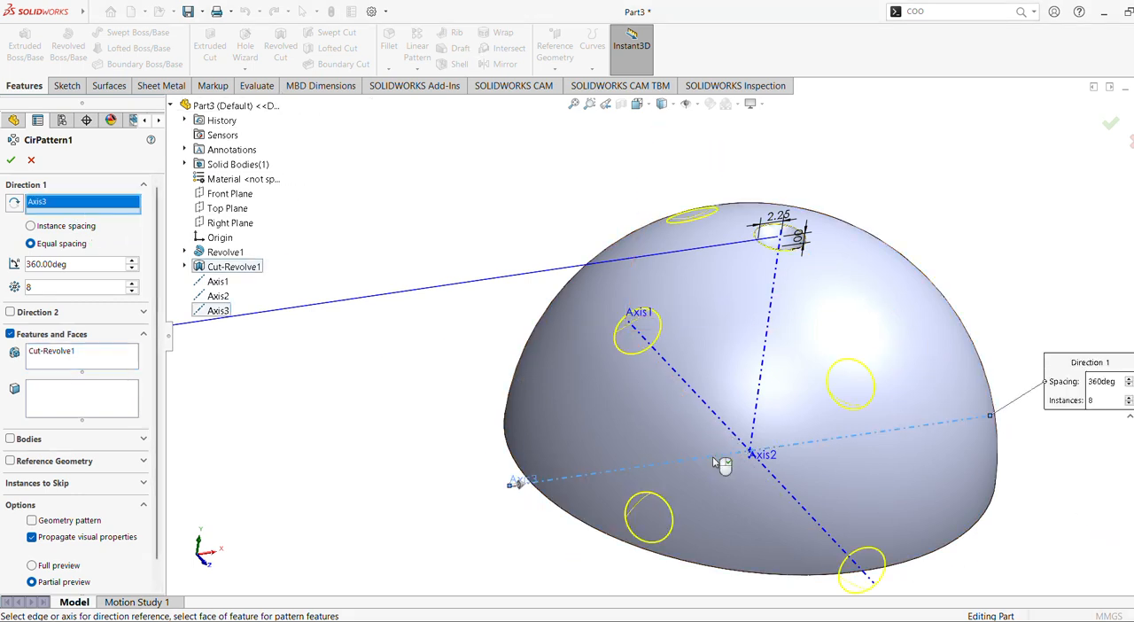
Try 6 instances for the dimple's circular pattern and return the count to 8.
middle_click_drag(695, 421, 775, 501)
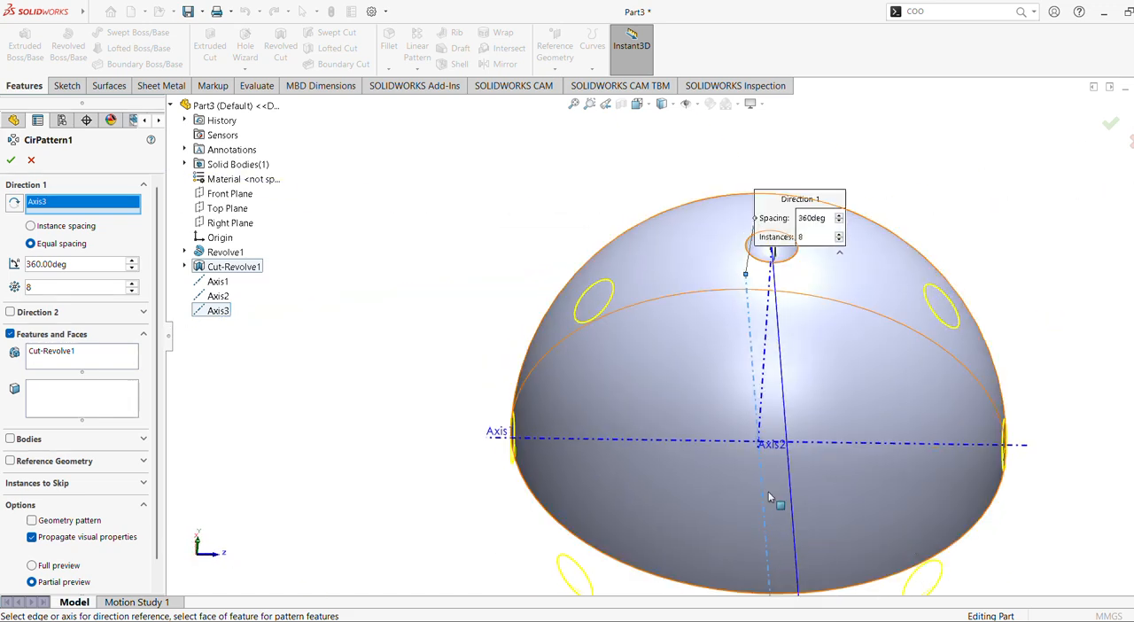
left_click(131, 290)
left_click(131, 291)
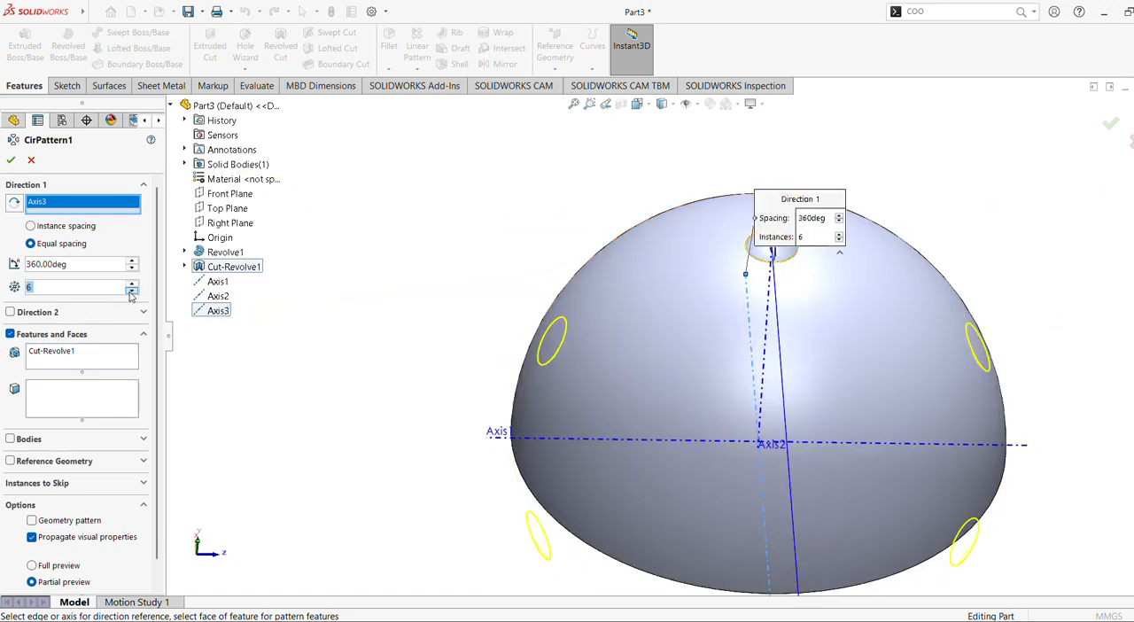
left_click(131, 284)
left_click(132, 284)
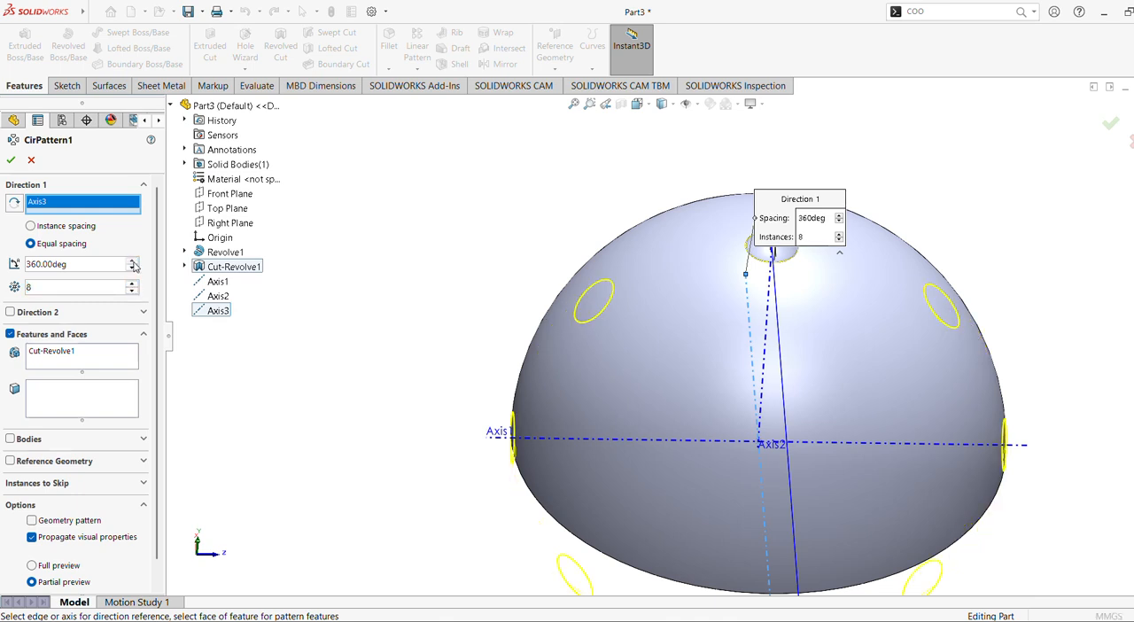
Set the circular pattern's total angle to 180° with equal spacing.
left_click(132, 262)
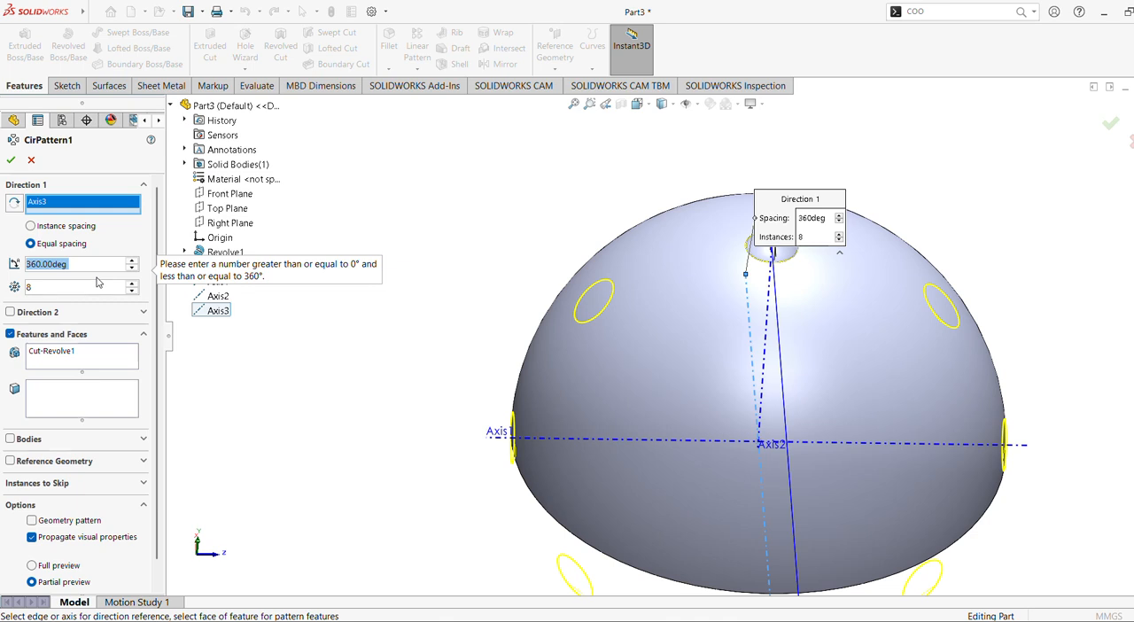
type("180")
key("Return")
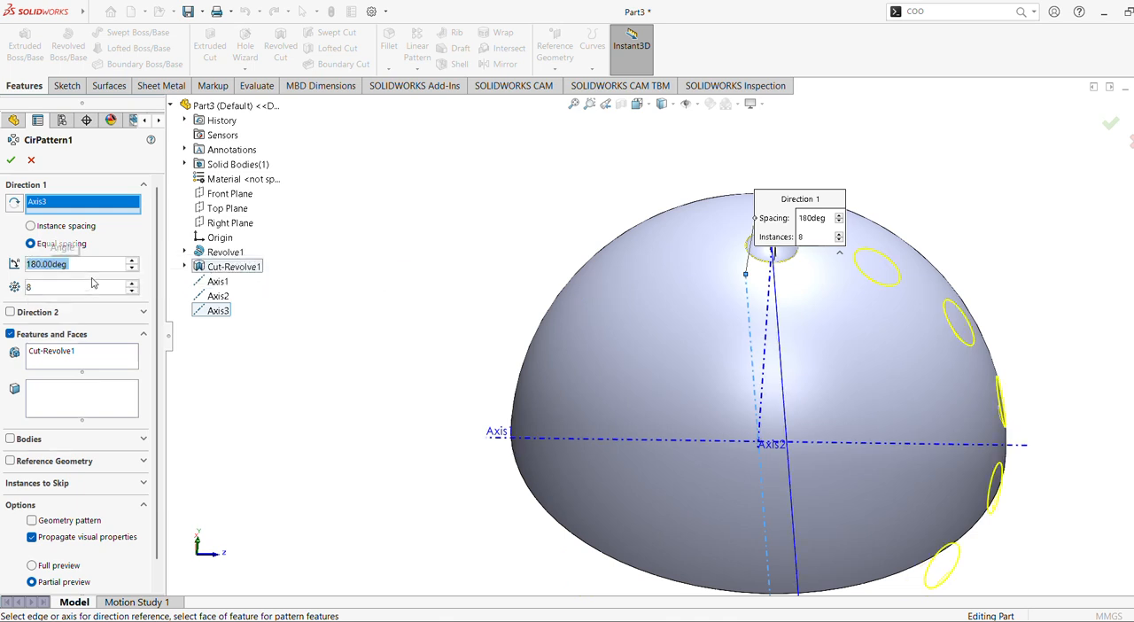
Set the total angle of the dimple's circular pattern about Axis3 to 90°.
middle_click_drag(319, 298, 365, 301)
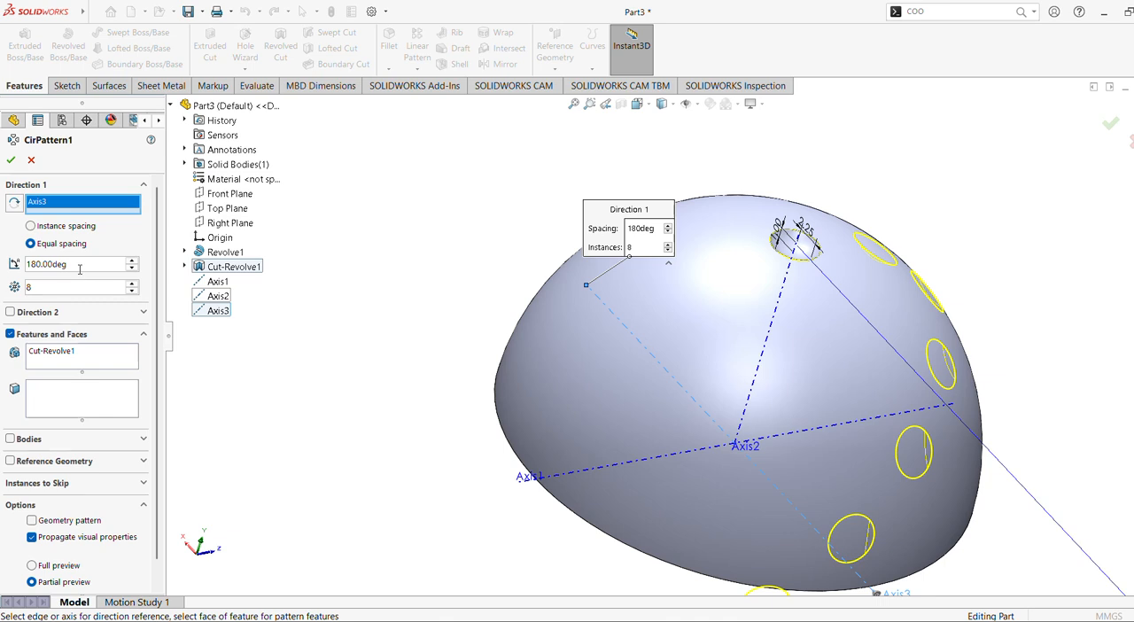
left_click_drag(79, 268, 3, 275)
type("90")
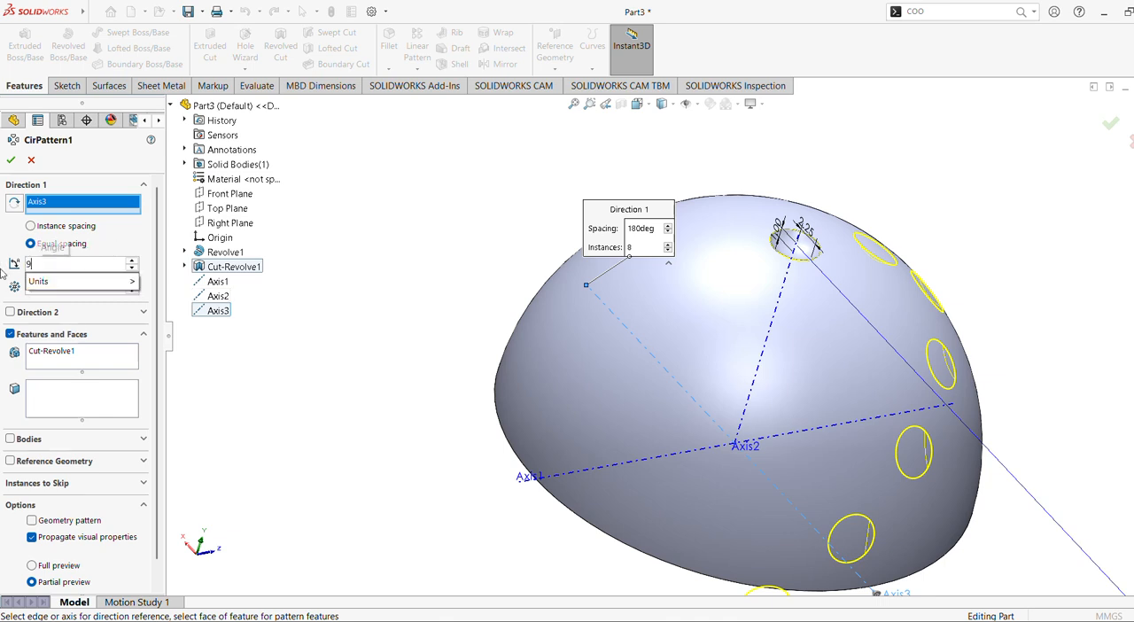
key("Return")
middle_click_drag(337, 298, 283, 241)
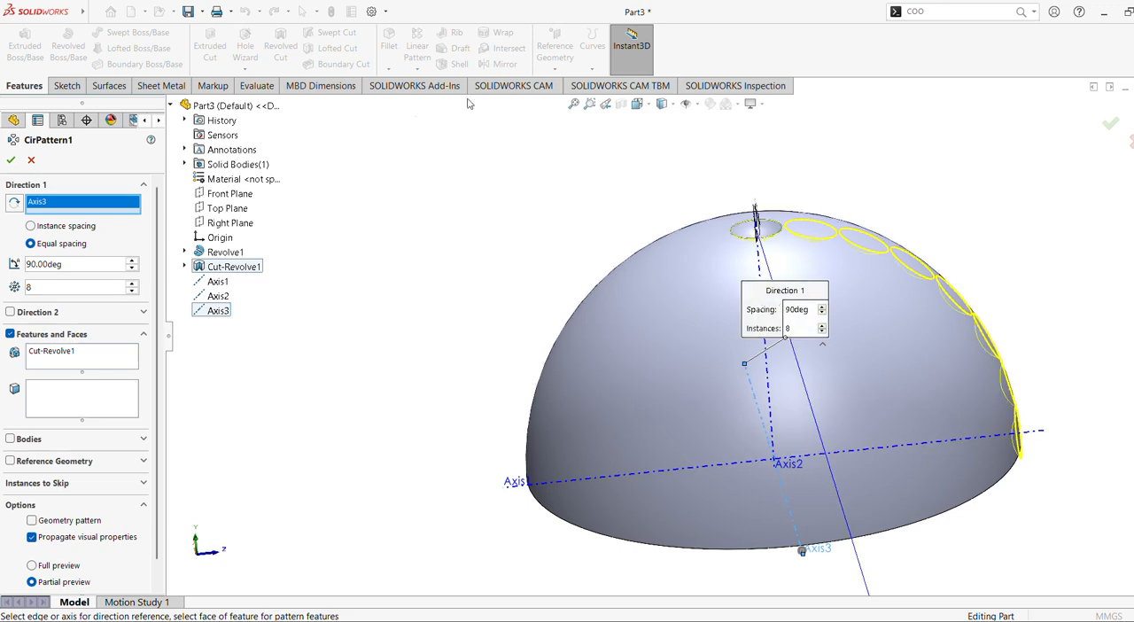
Set the circular pattern about Axis3 to 7 instances and accept it.
middle_click_drag(547, 245, 434, 316)
scroll(468, 385, "up", 3)
middle_click_drag(468, 385, 579, 381)
scroll(579, 381, "down", 2)
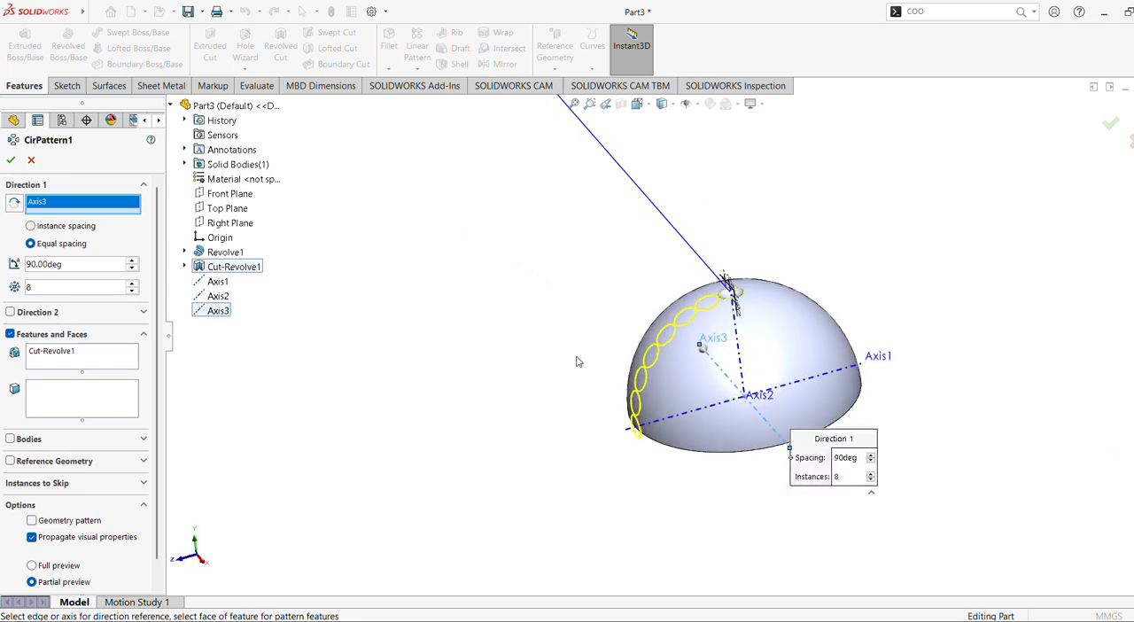
left_click_drag(43, 288, 24, 286)
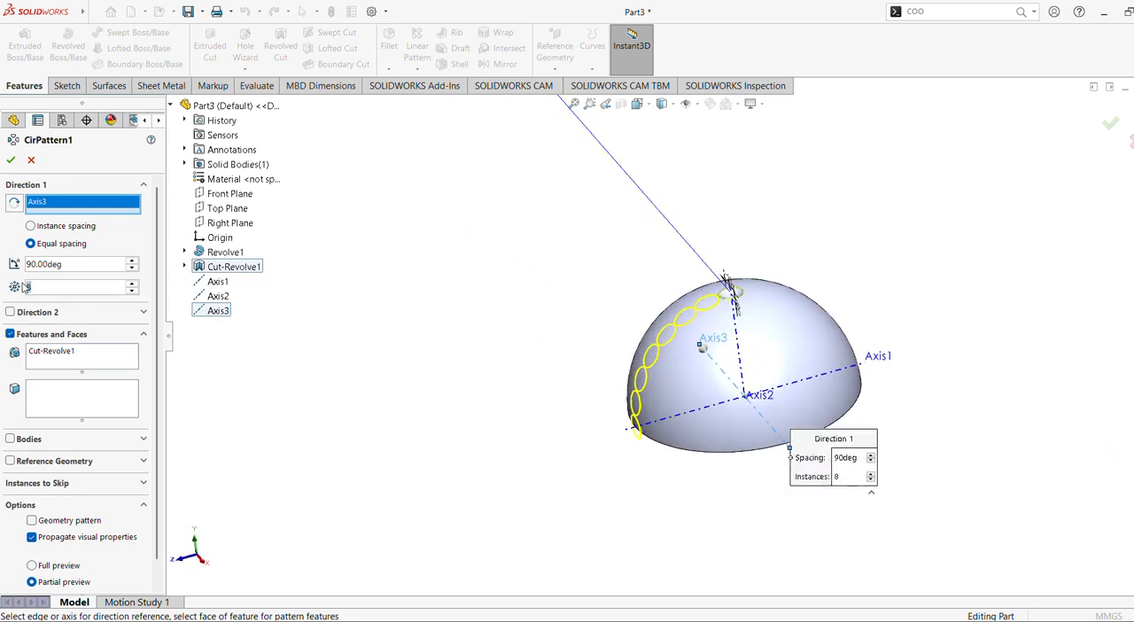
type("7")
middle_click_drag(334, 363, 472, 324)
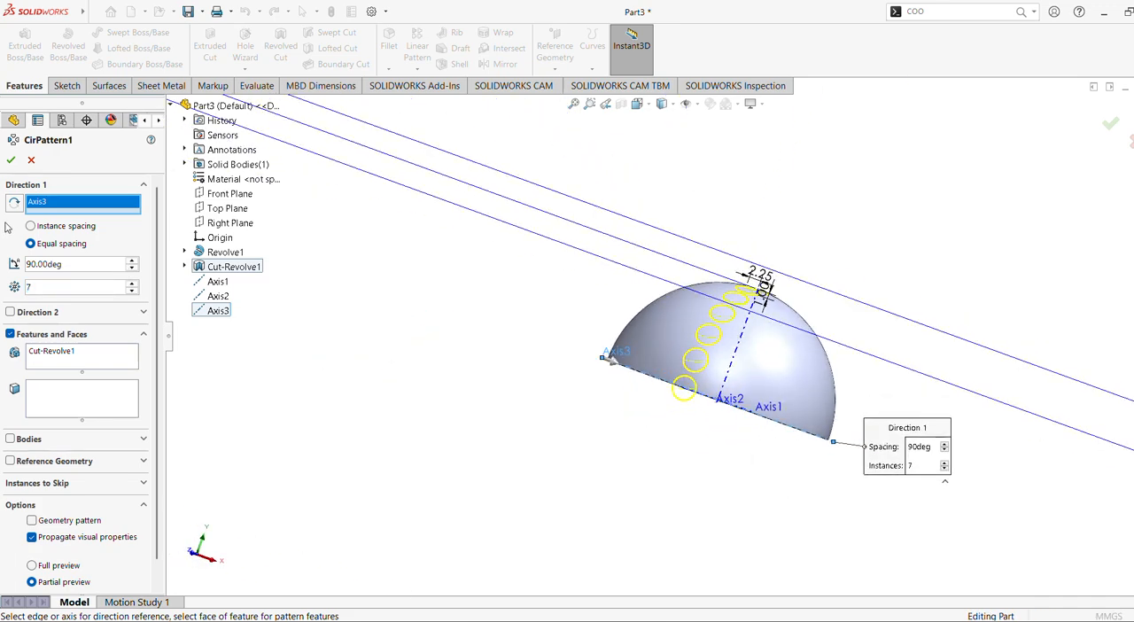
left_click(11, 161)
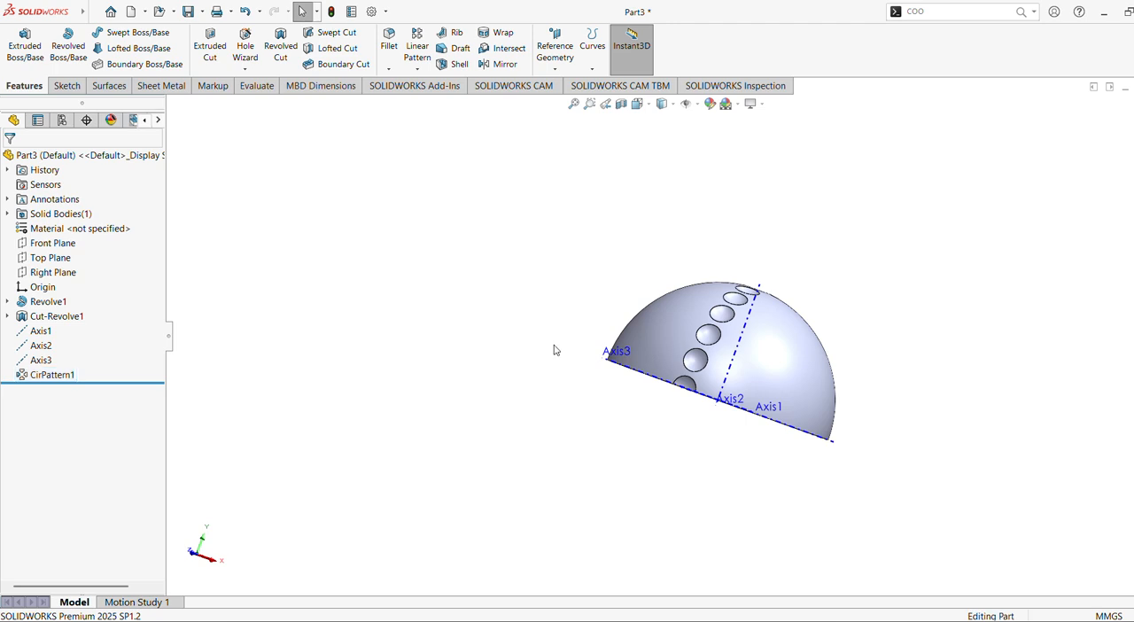
Start a second Circular Pattern of the dimple cut (Cut-Revolve1) about Axis2.
middle_click_drag(555, 349, 395, 395)
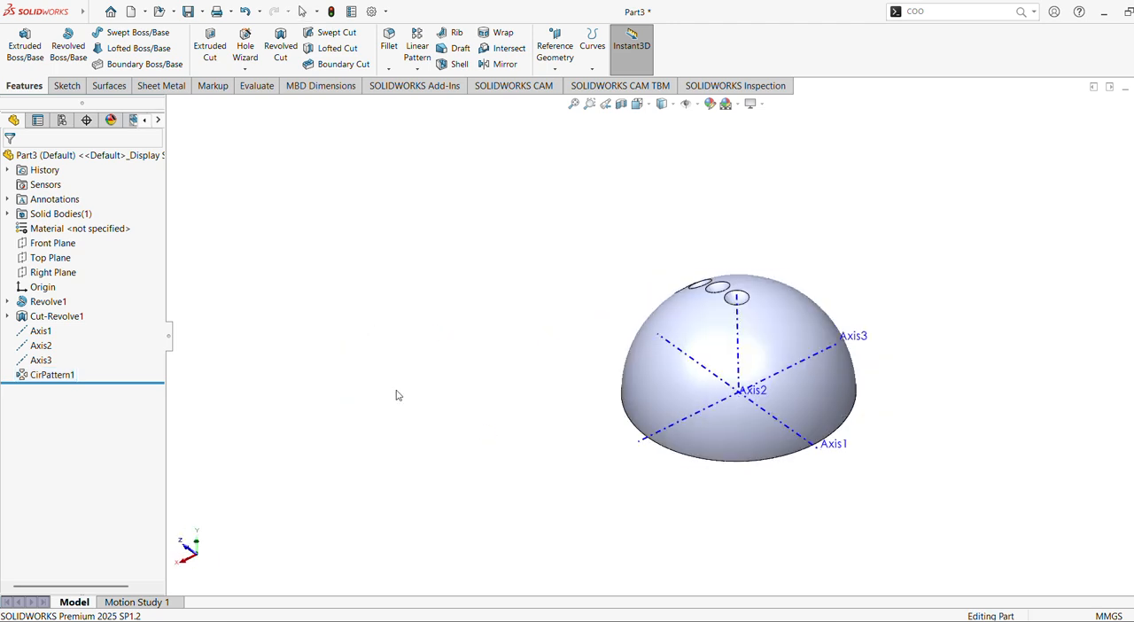
left_click(570, 105)
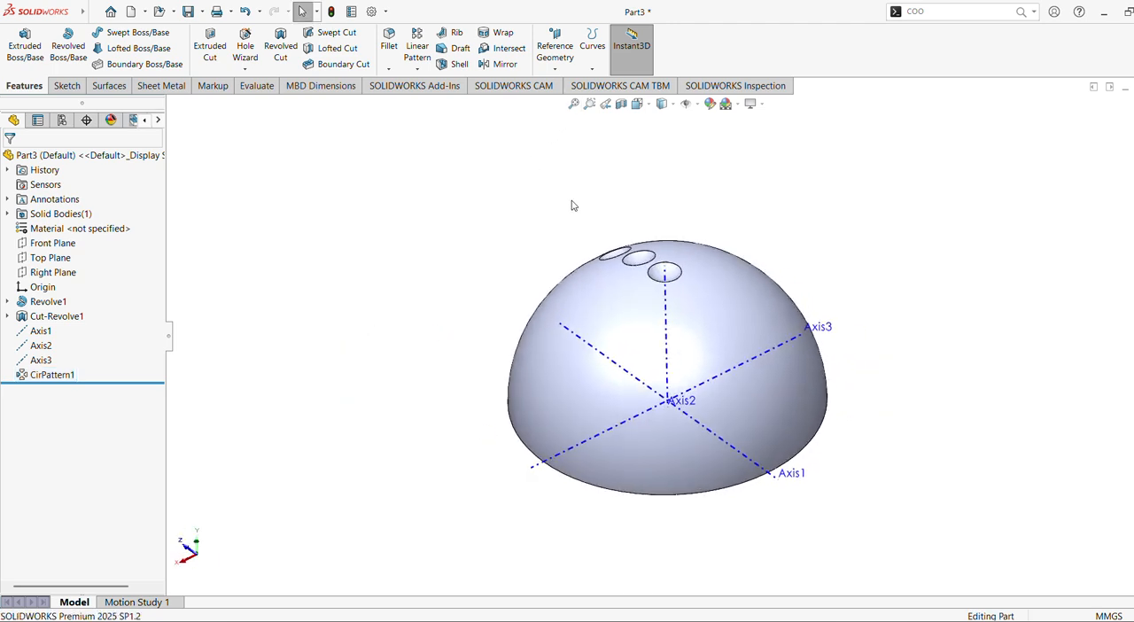
middle_click_drag(572, 205, 529, 80)
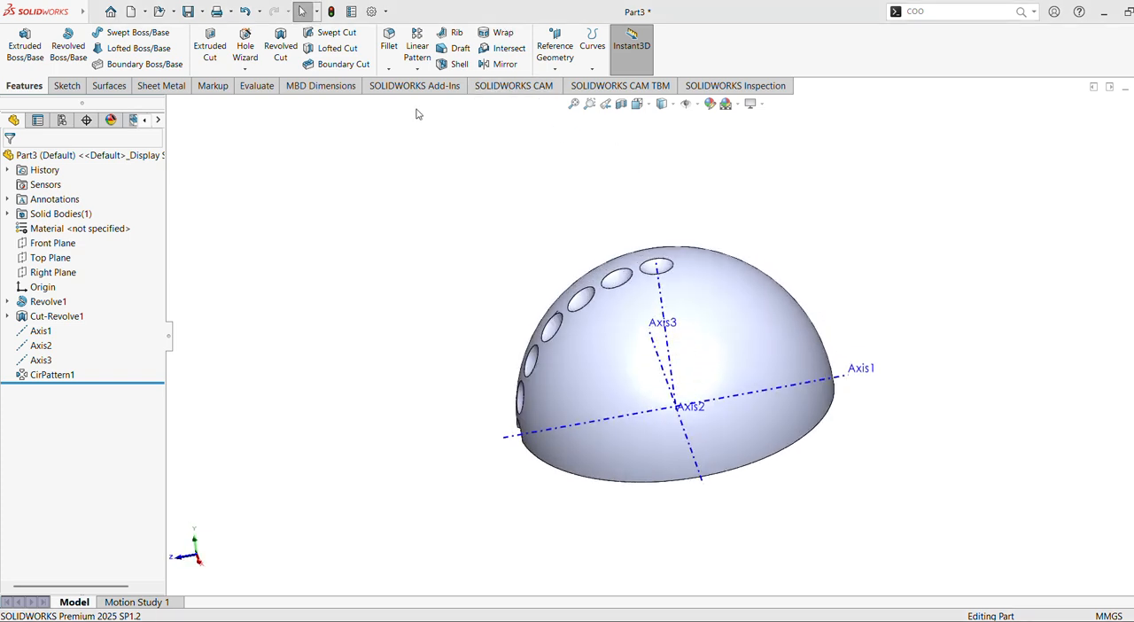
left_click(417, 68)
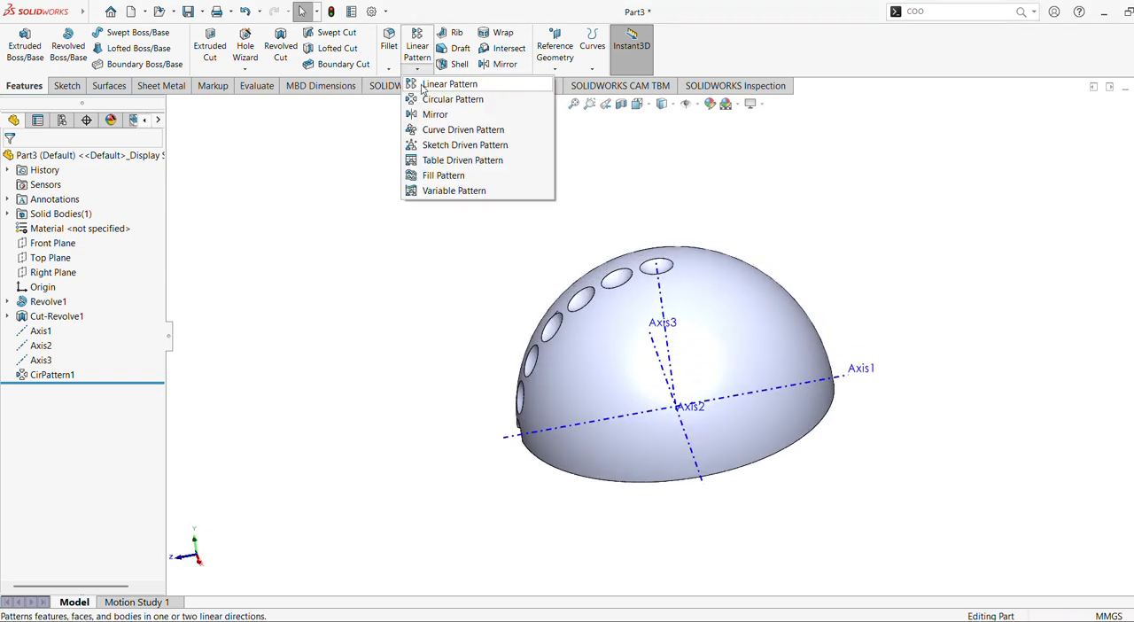
left_click(425, 99)
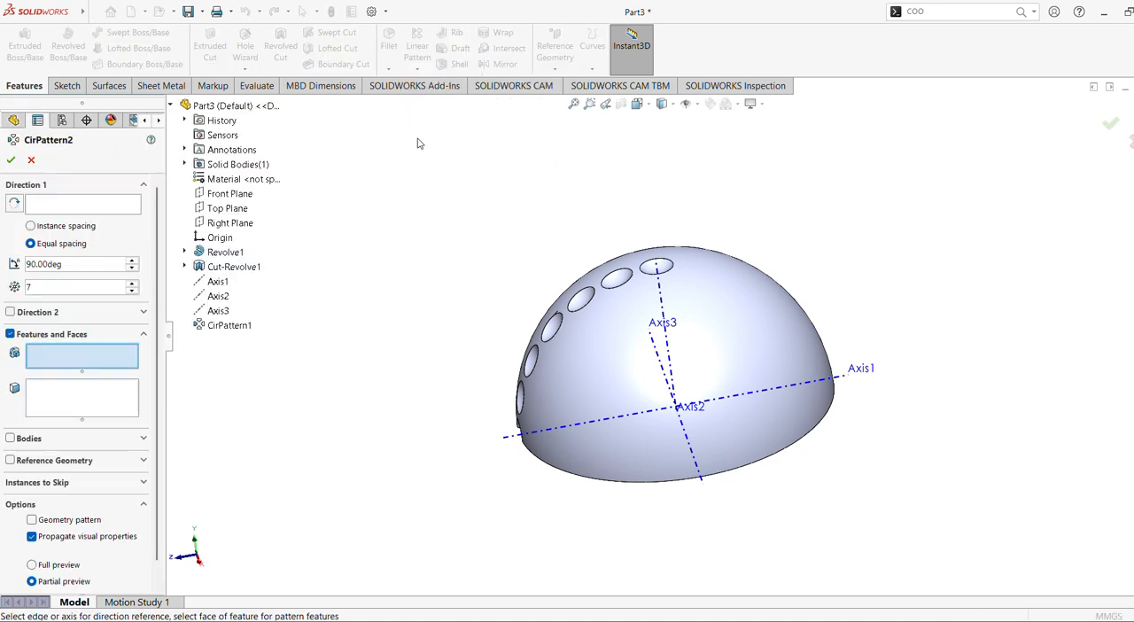
left_click(233, 266)
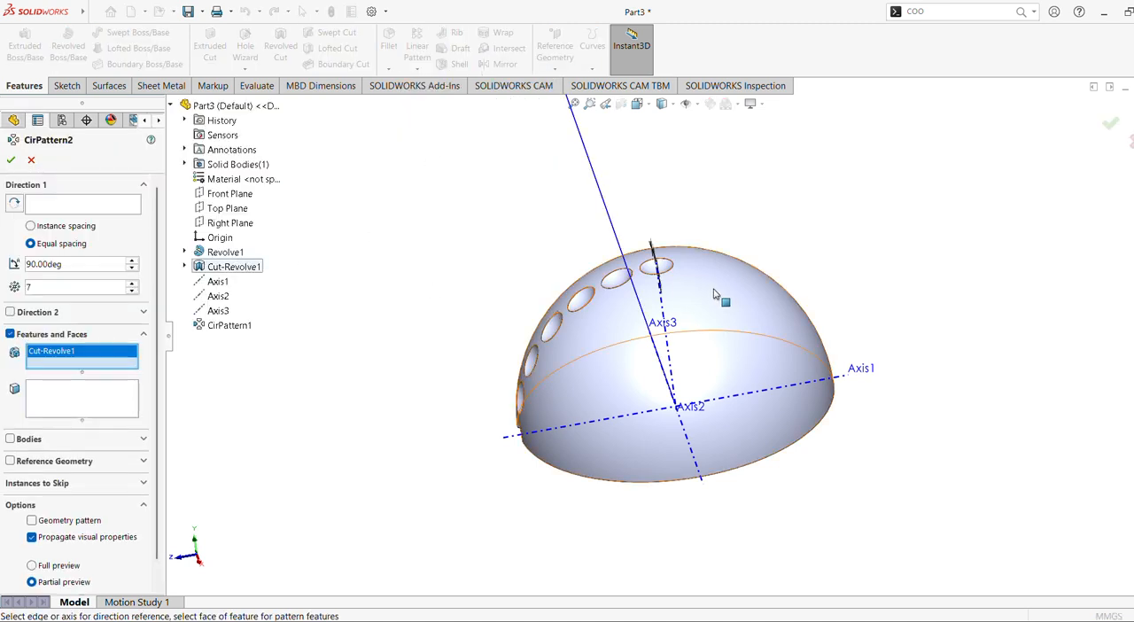
middle_click_drag(713, 286, 663, 324)
left_click(91, 203)
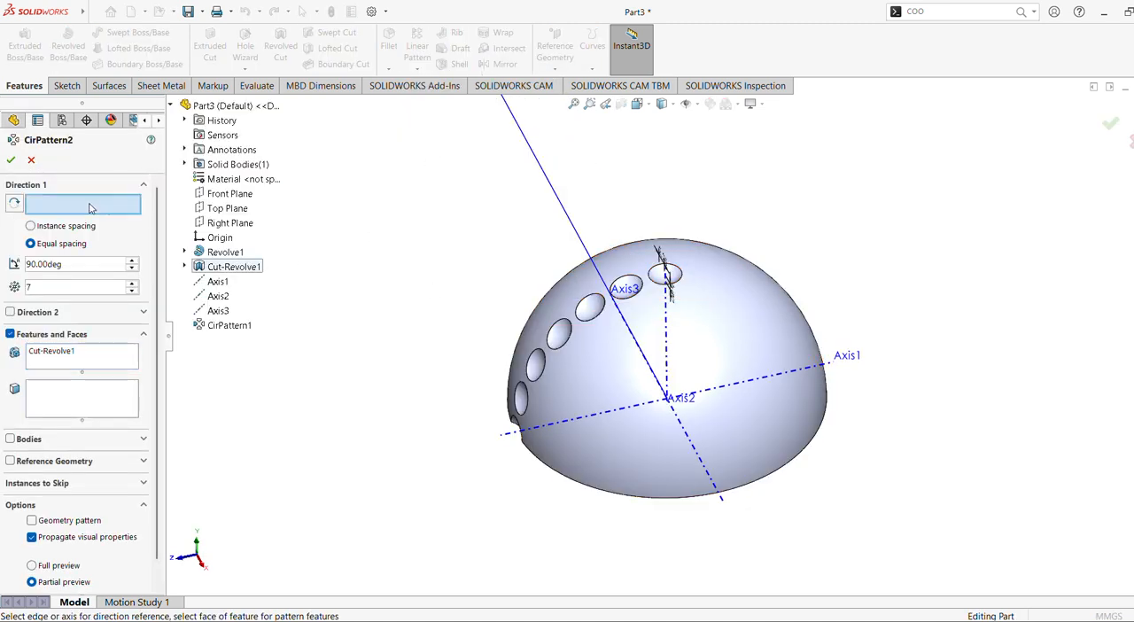
left_click(666, 332)
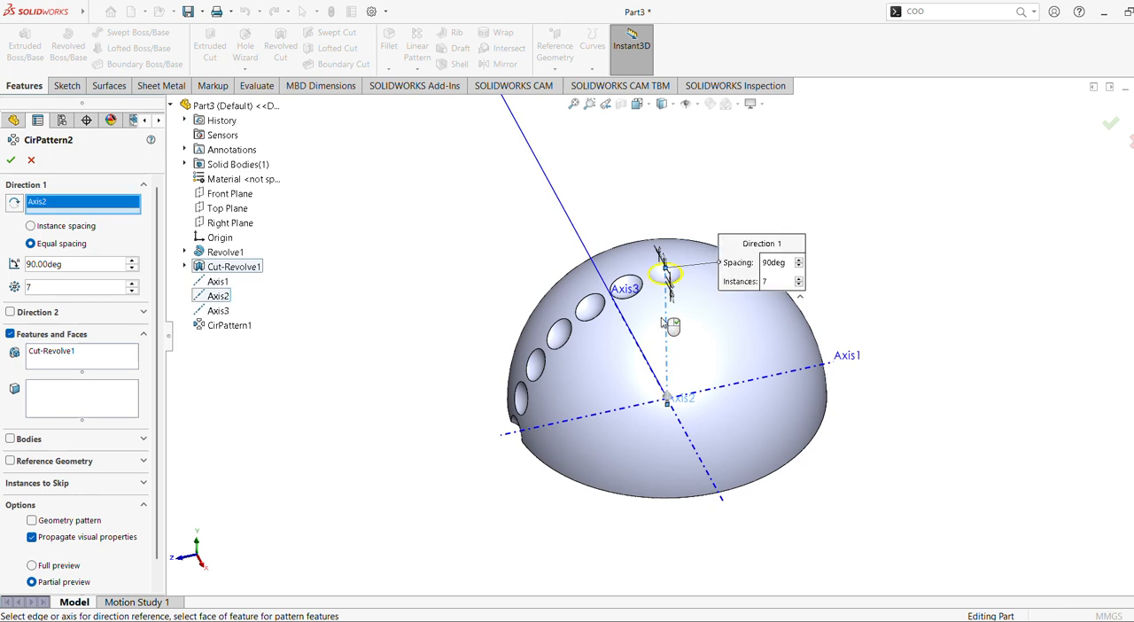
Set the second circular pattern's total angle to 360° with 8 instances.
scroll(500, 266, "down", 3)
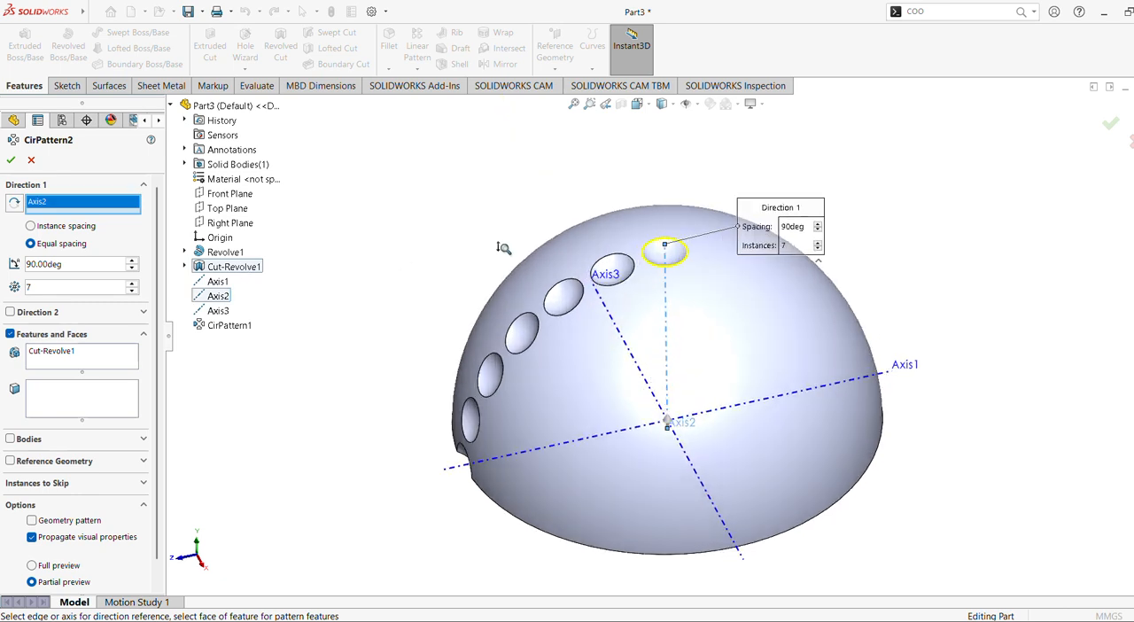
scroll(550, 231, "up", 2)
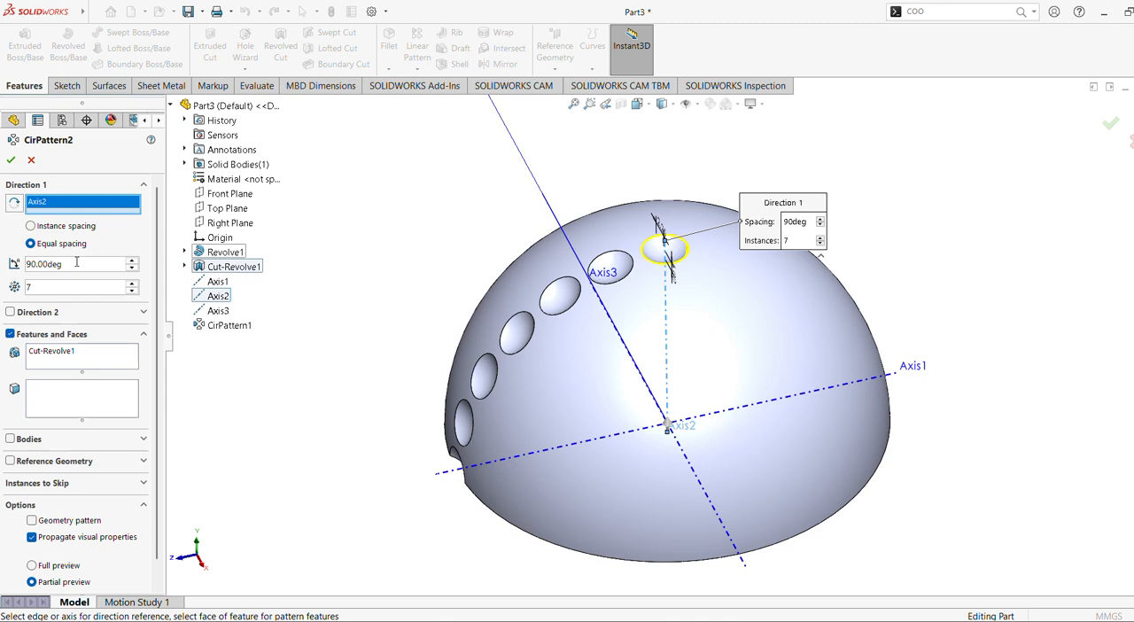
left_click_drag(78, 263, 3, 250)
type("360")
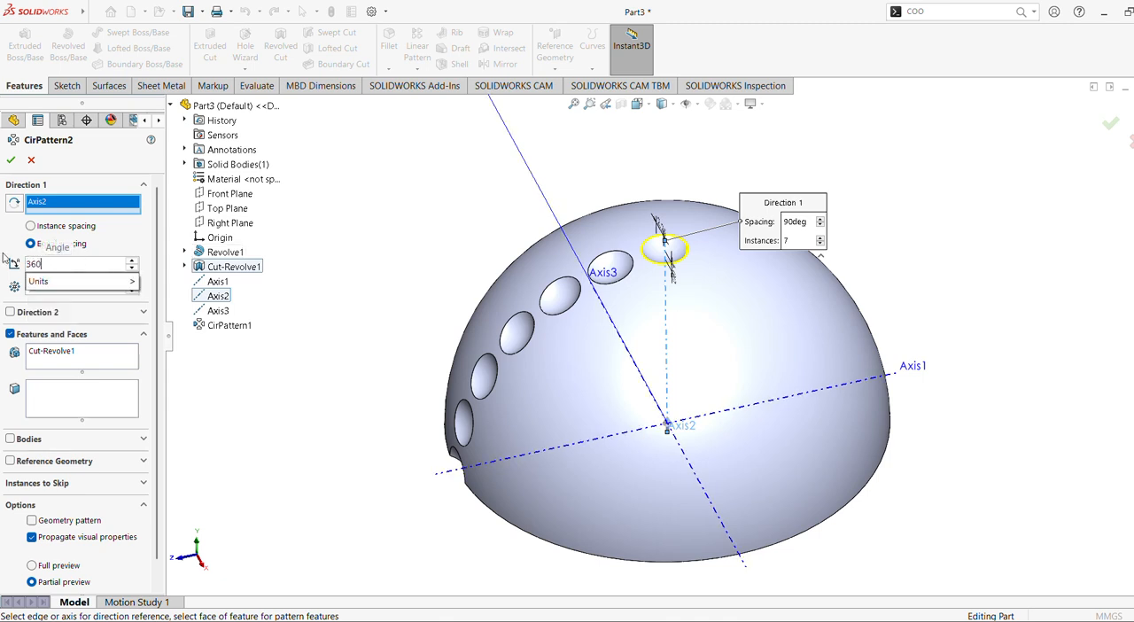
key("Return")
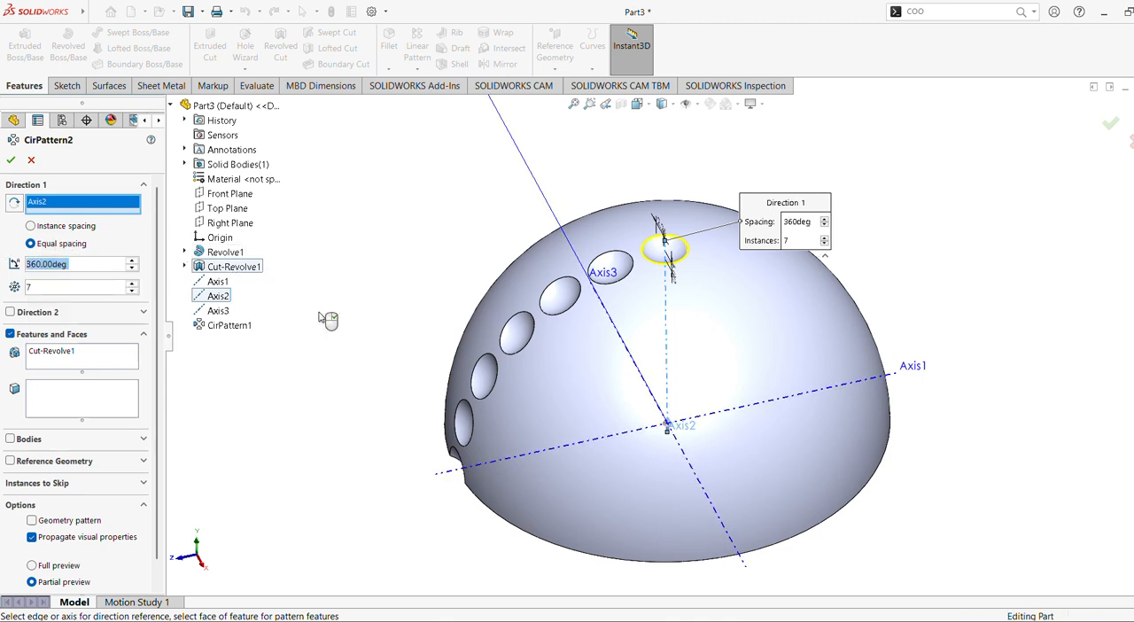
left_click(134, 285)
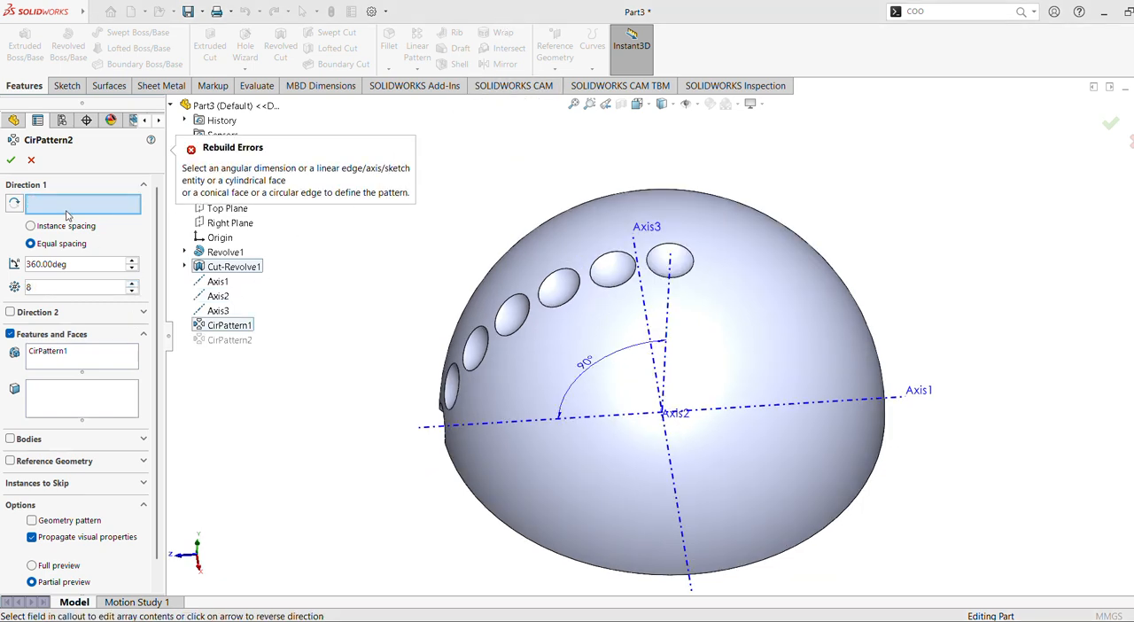
left_click(672, 476)
middle_click_drag(679, 463, 675, 405)
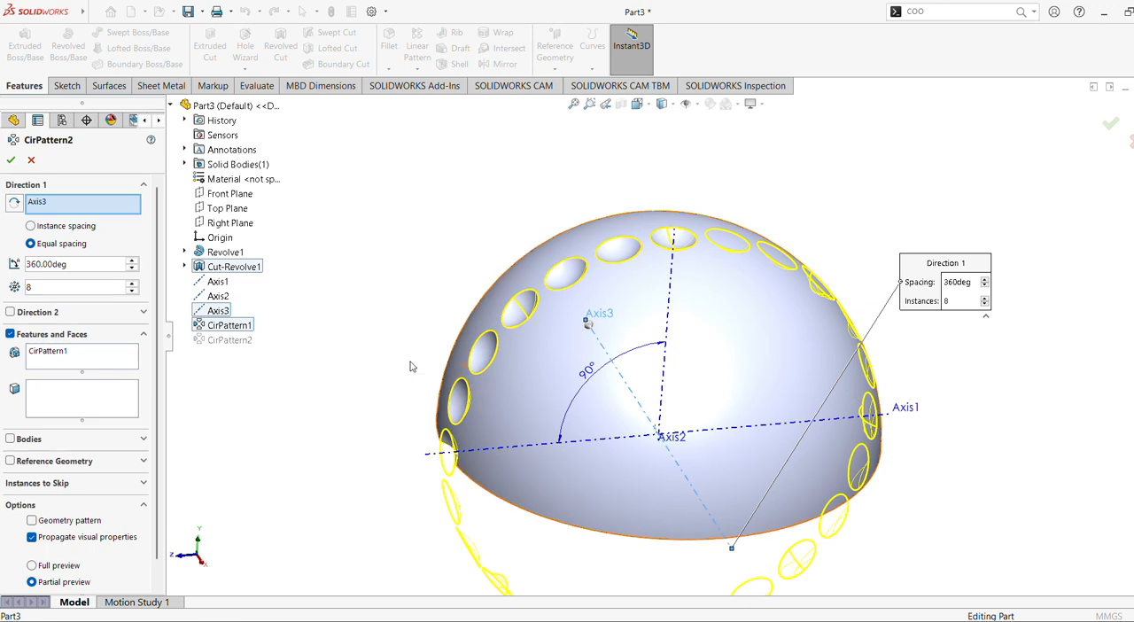
middle_click_drag(375, 354, 409, 361)
left_click(492, 445)
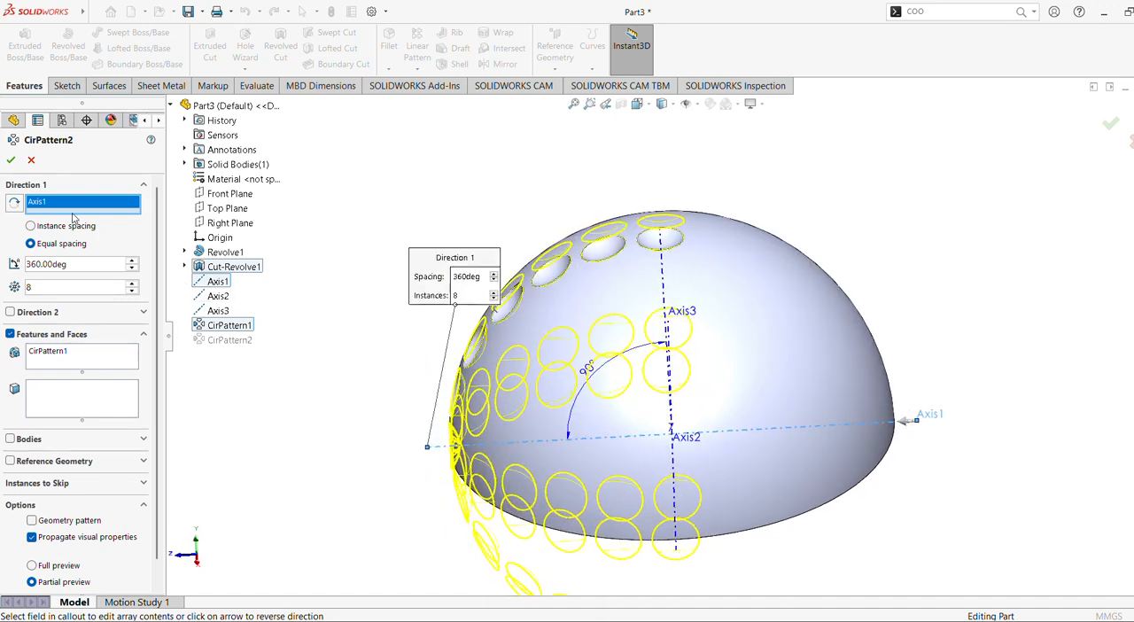
left_click(33, 159)
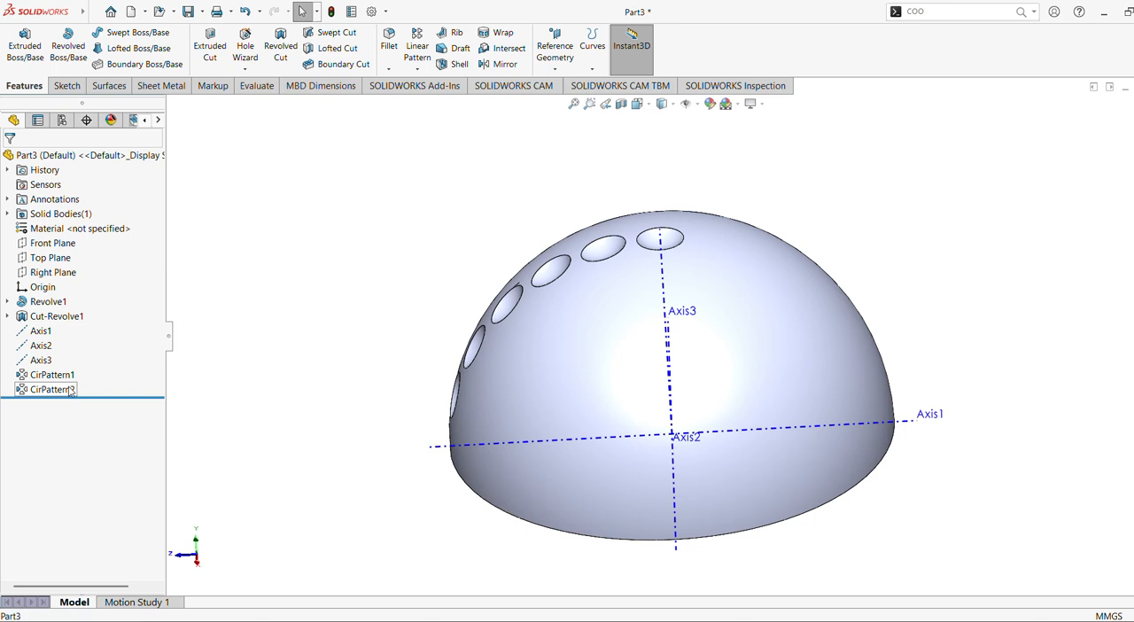
Edit the second circular pattern of the dimple cut and change its rotation axis to Axis1.
left_click(70, 391)
left_click(84, 362)
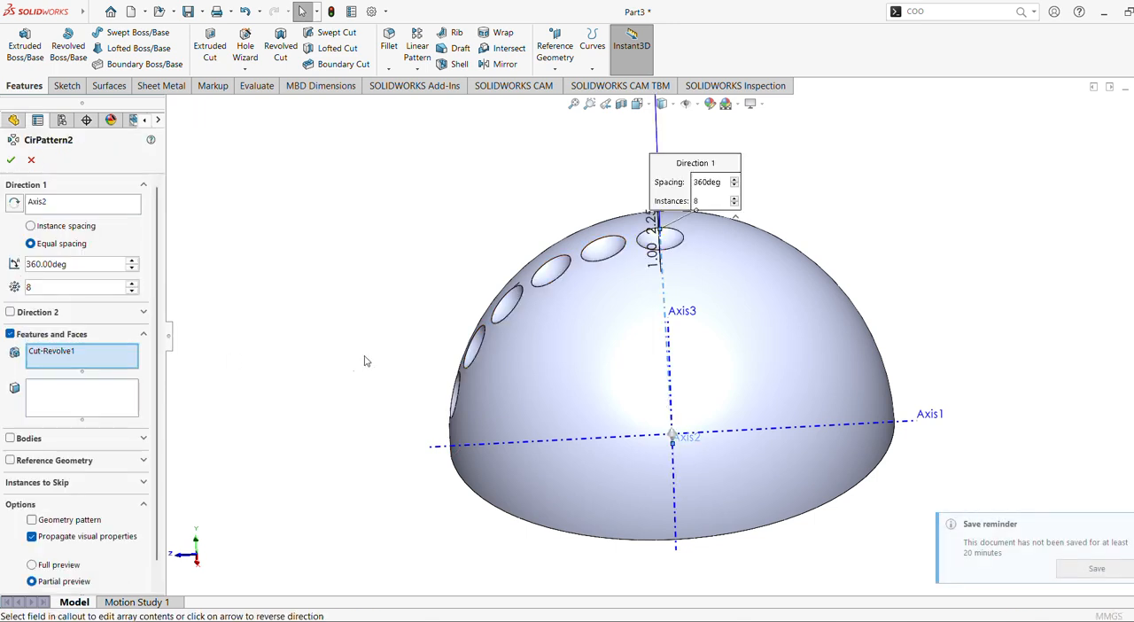
left_click(794, 430)
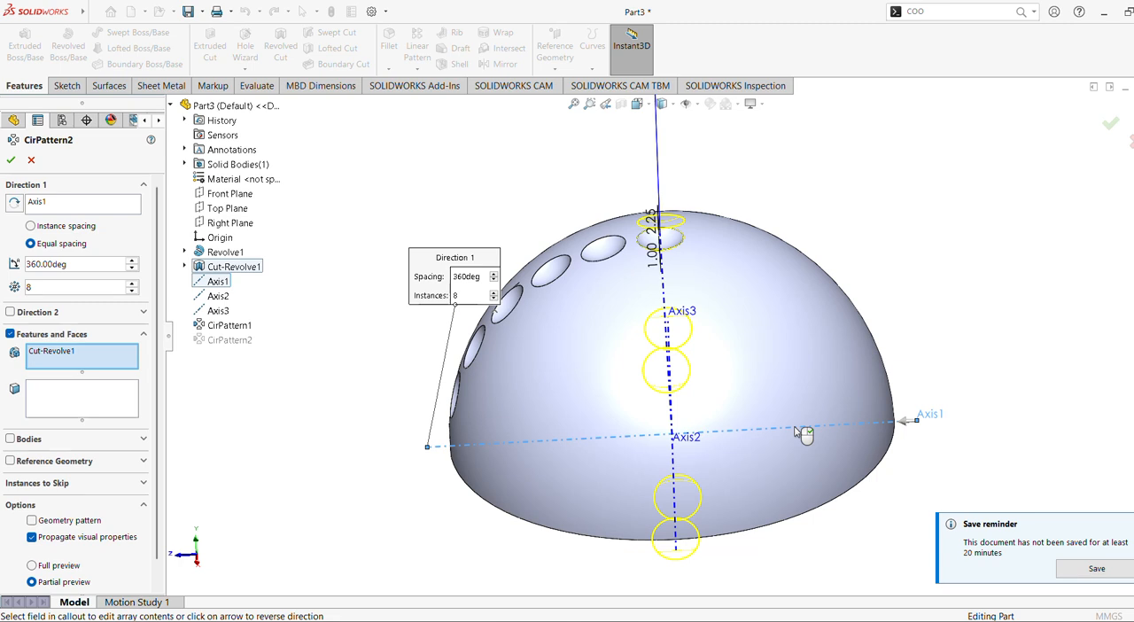
middle_click_drag(541, 377, 575, 392)
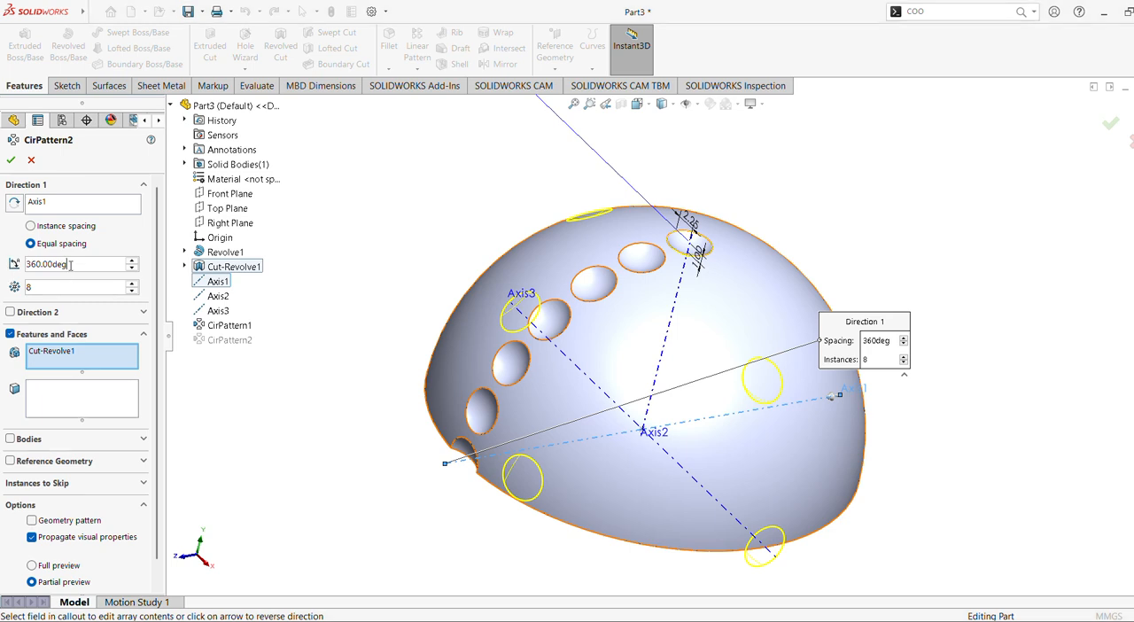
Set the second circular pattern's total angle to 15° with 2 instances and accept it.
left_click_drag(71, 264, 3, 266)
type("15")
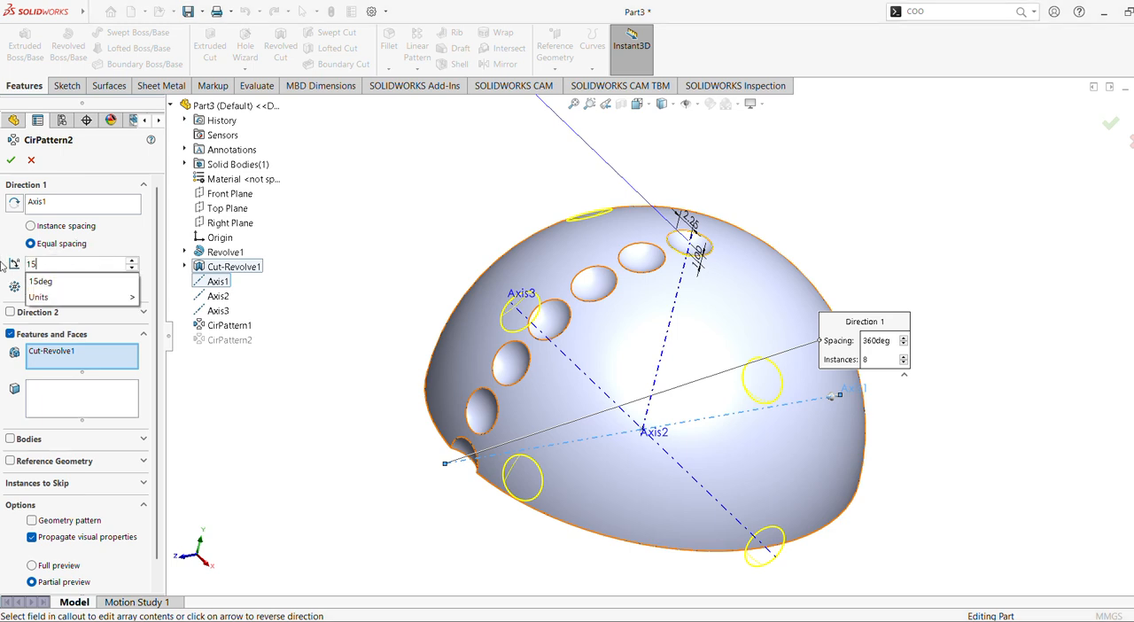
key("Return")
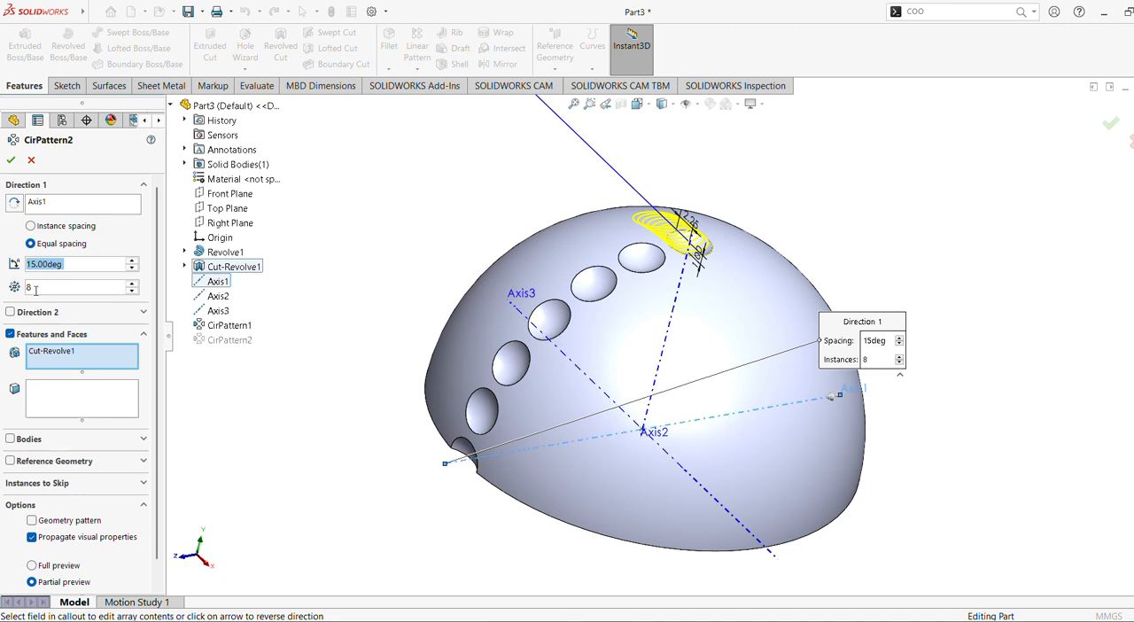
double_click(42, 288)
type("2")
key("Return")
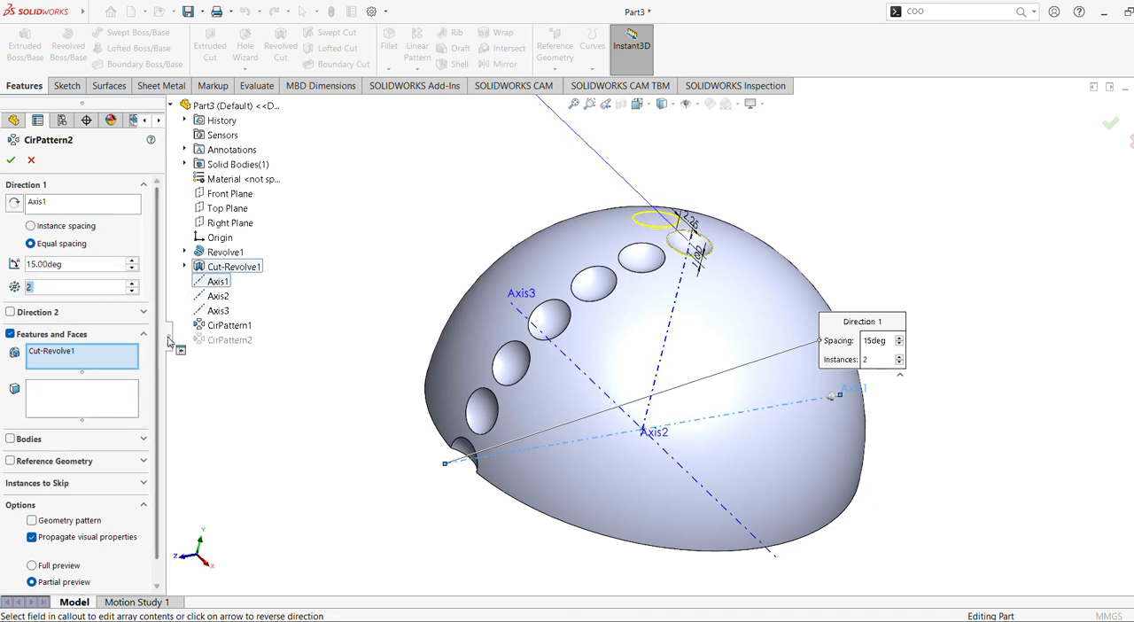
scroll(101, 337, "down", 1)
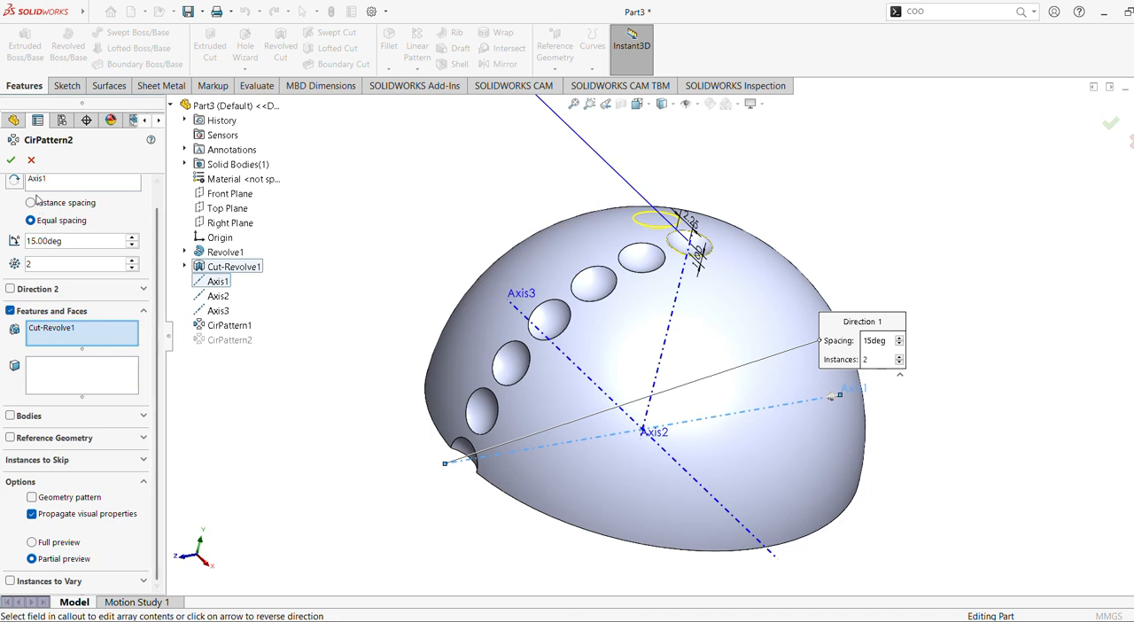
left_click(11, 160)
mouse_move(341, 289)
middle_mouse_down()
mouse_move(311, 289)
mouse_move(325, 304)
middle_mouse_up()
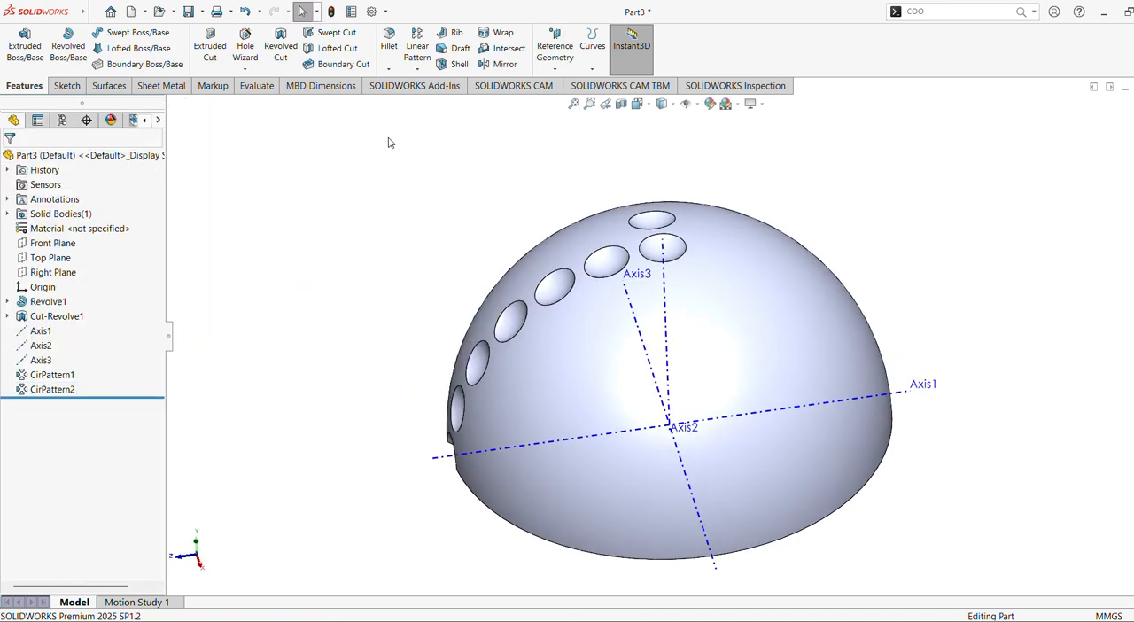
left_click(416, 46)
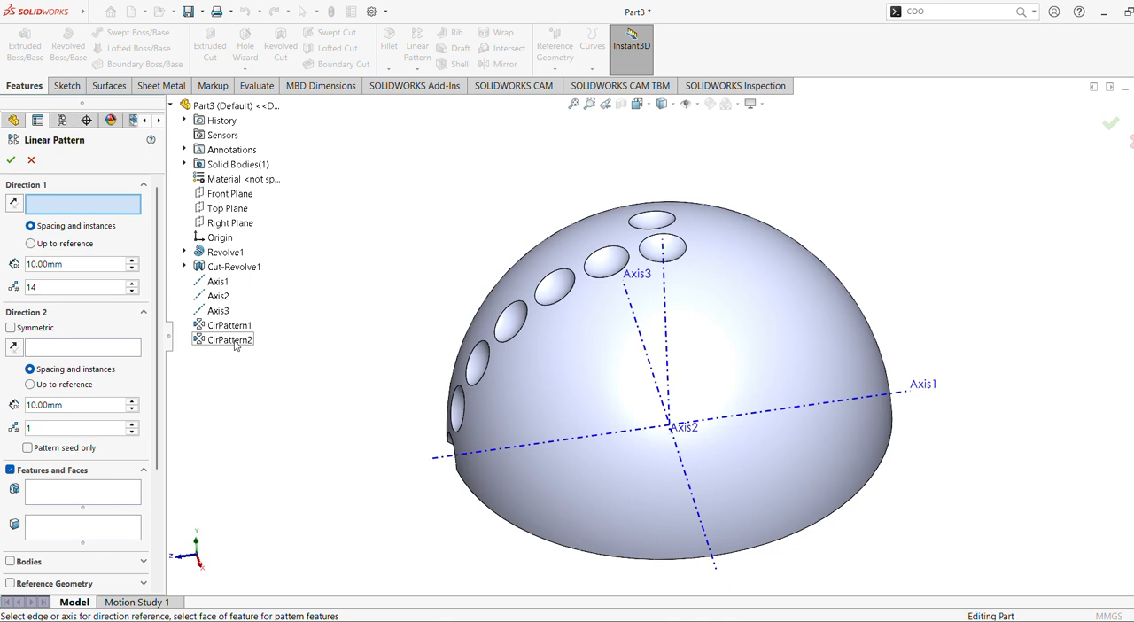
scroll(108, 399, "down", 3)
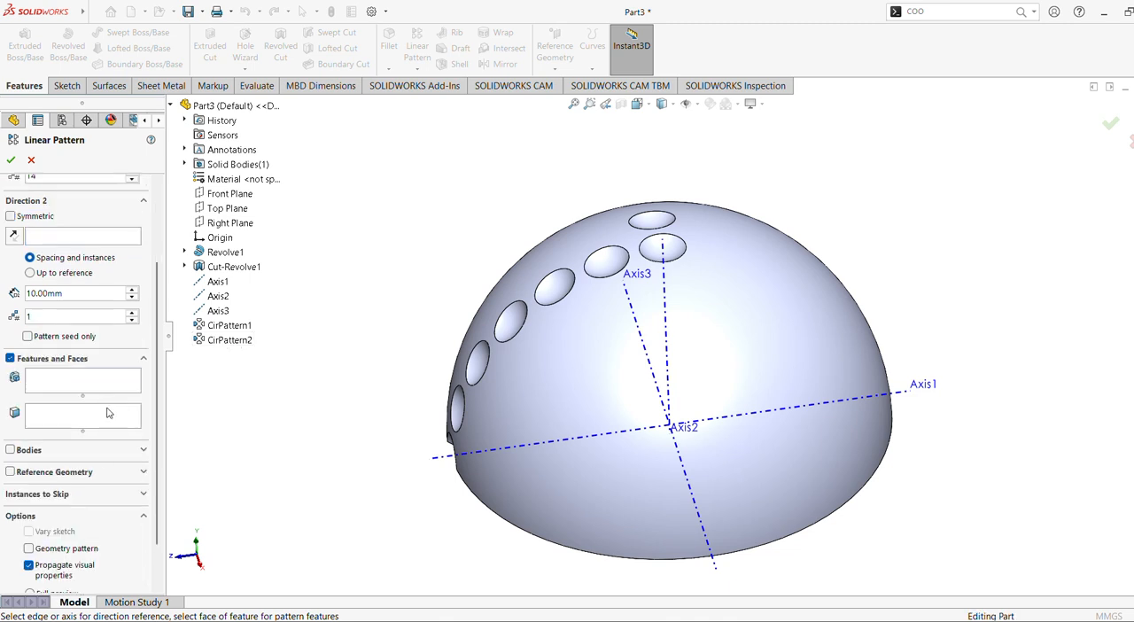
left_click(48, 372)
left_click(223, 343)
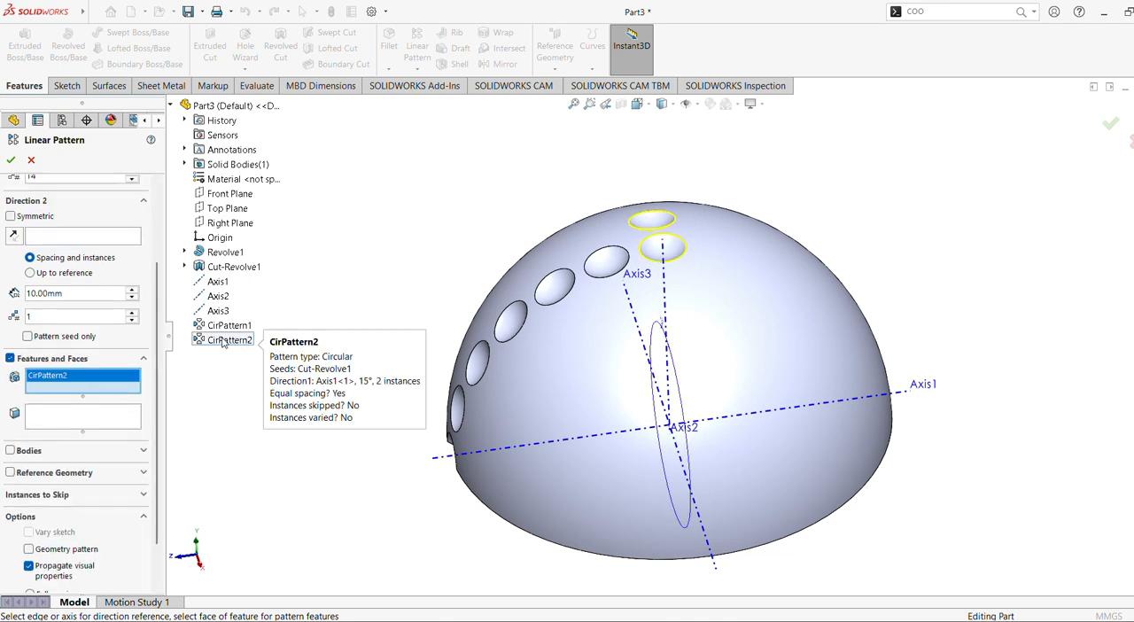
scroll(71, 250, "up", 3)
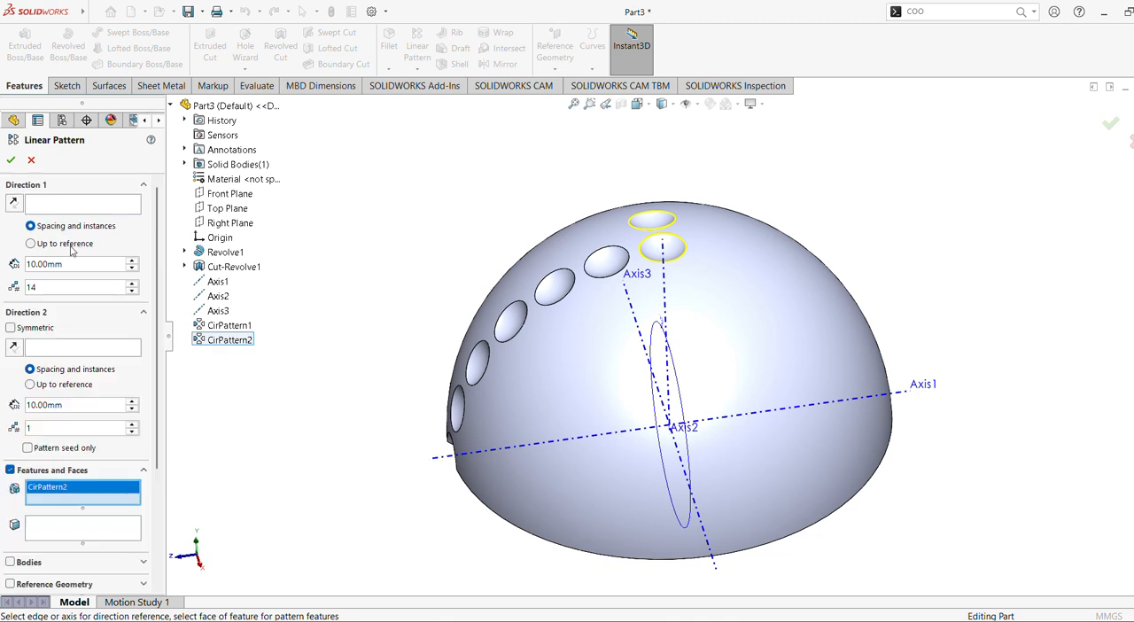
left_click(63, 206)
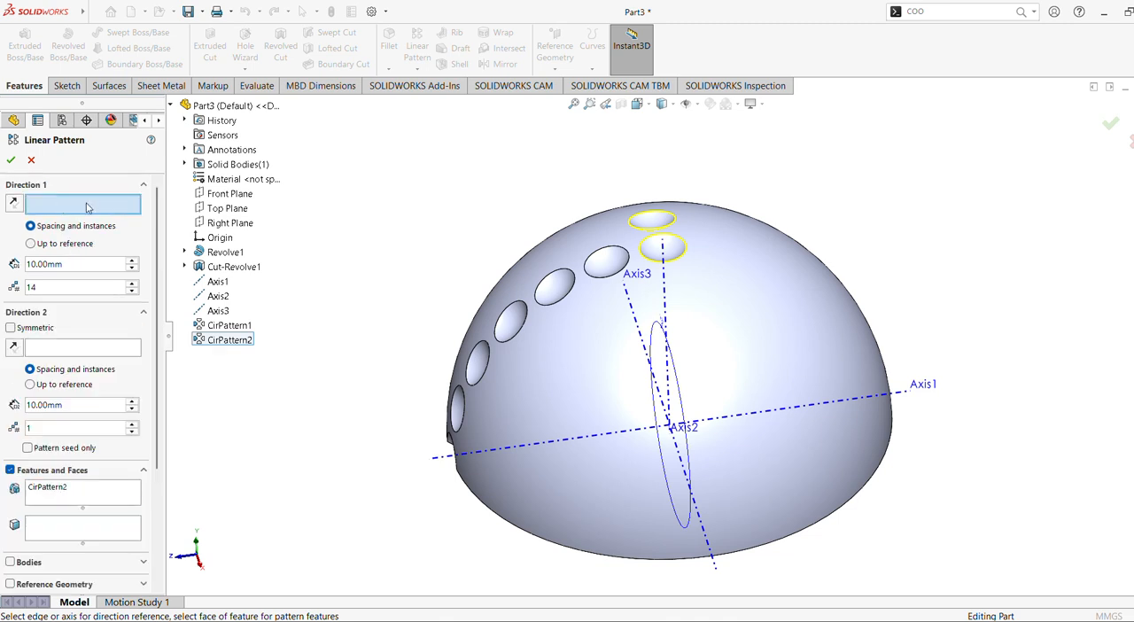
left_click(668, 290)
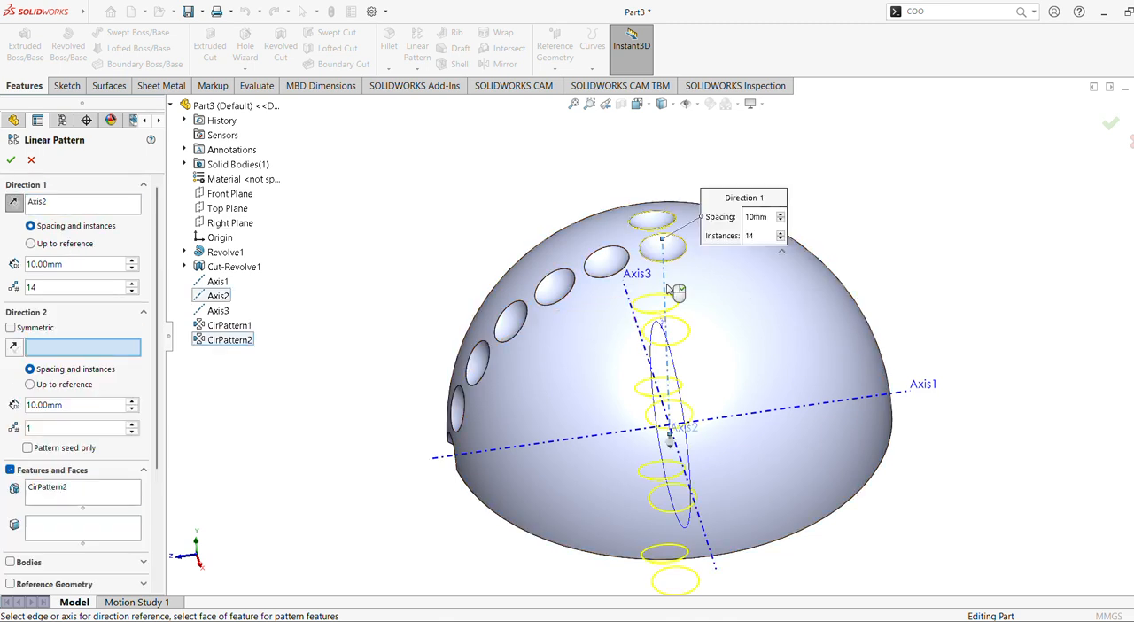
middle_click_drag(668, 290, 618, 330)
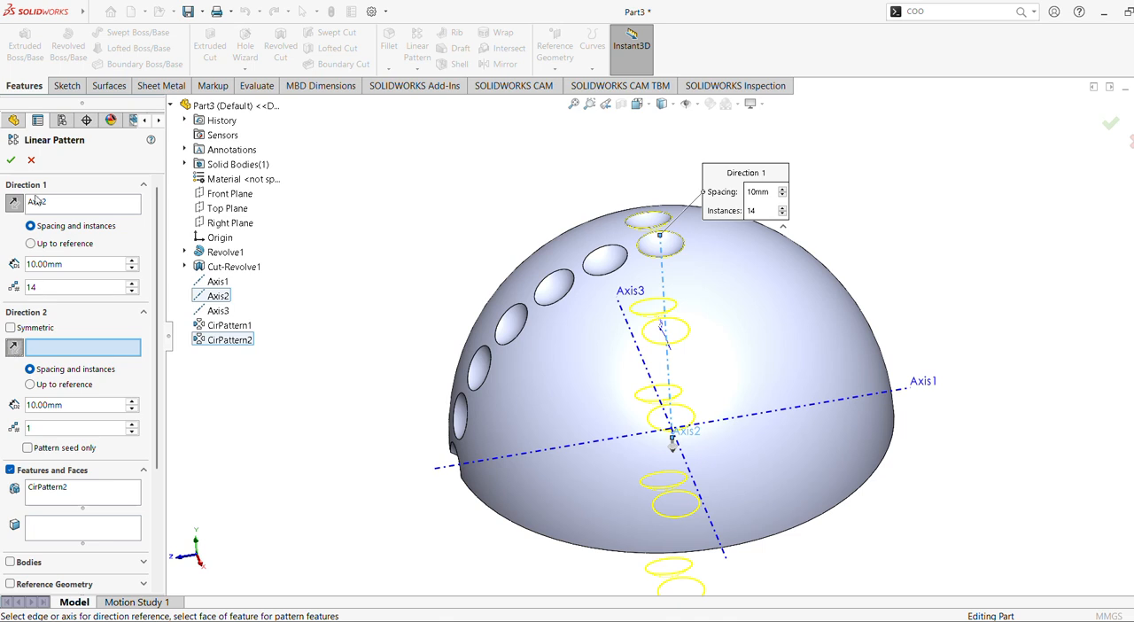
left_click(31, 160)
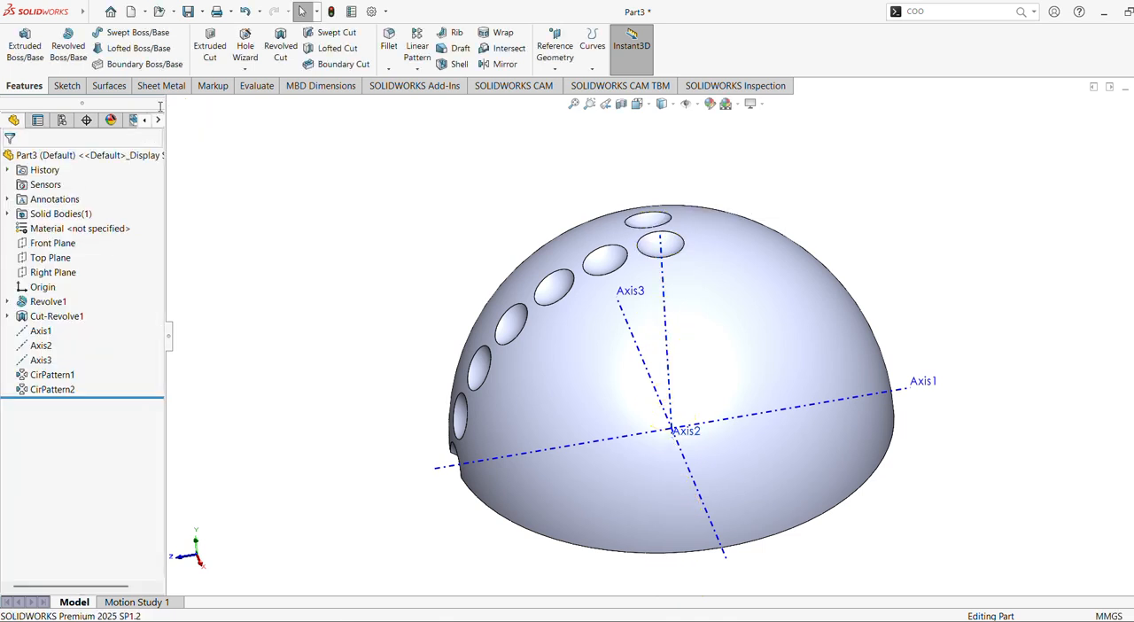
left_click(425, 62)
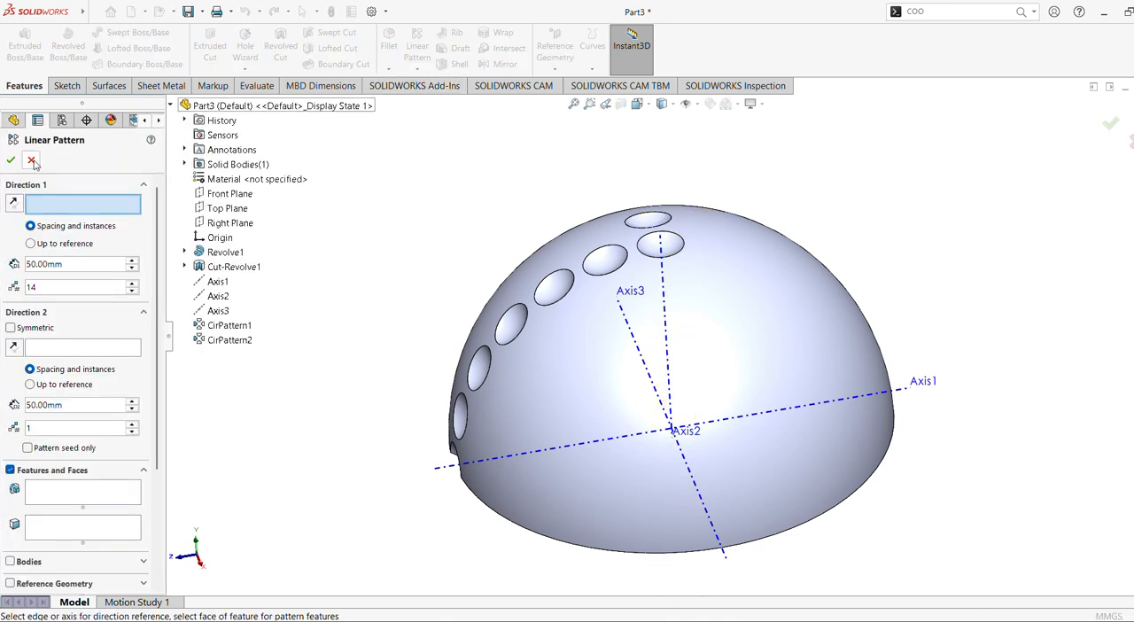
left_click(31, 160)
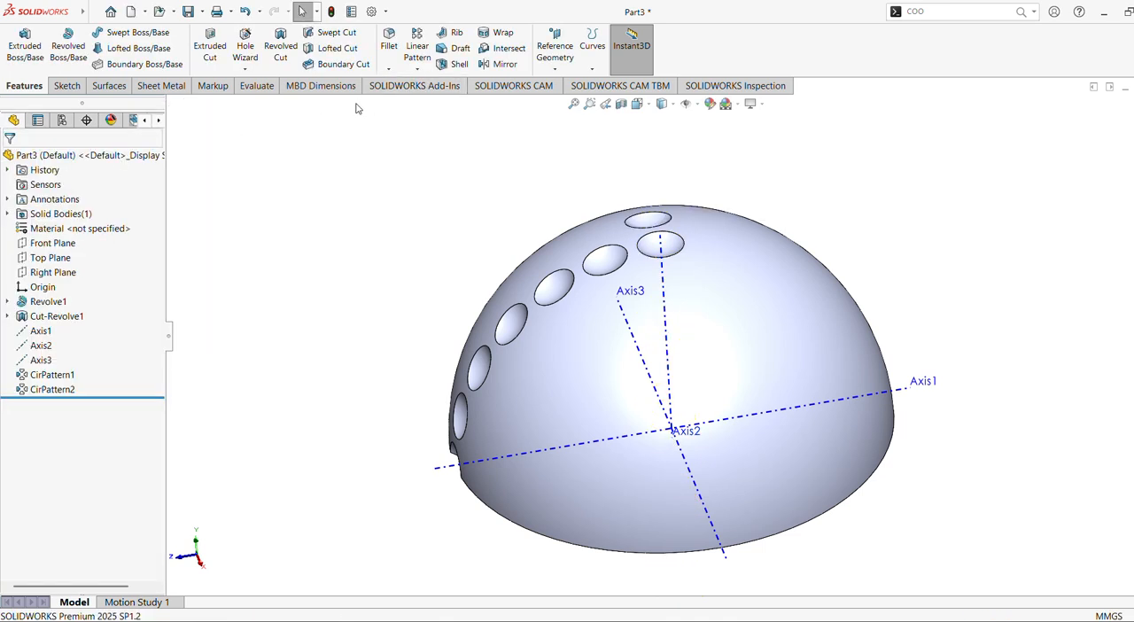
Start a Circular Pattern of the two-dimple pattern (CirPattern2) about Axis2.
left_click(418, 69)
left_click(439, 99)
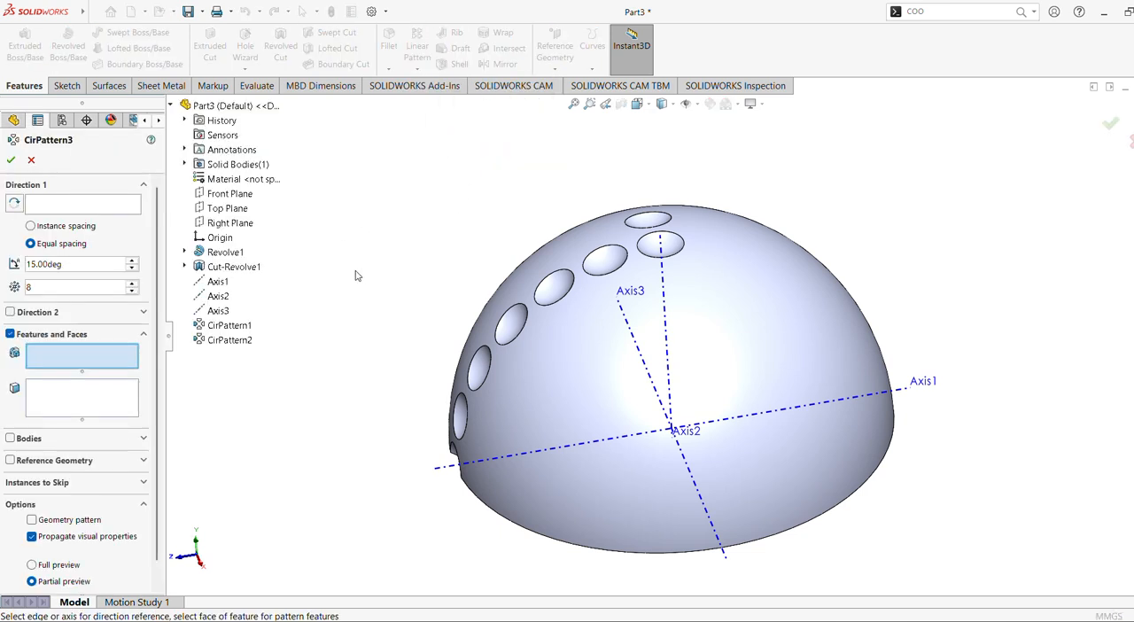
left_click(232, 341)
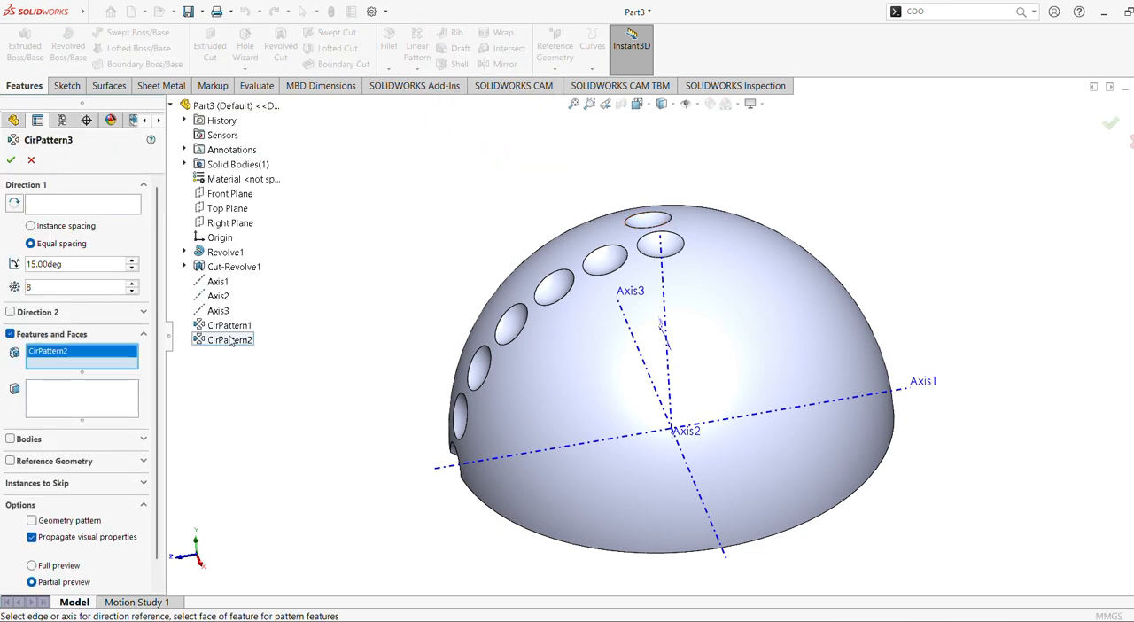
left_click(64, 211)
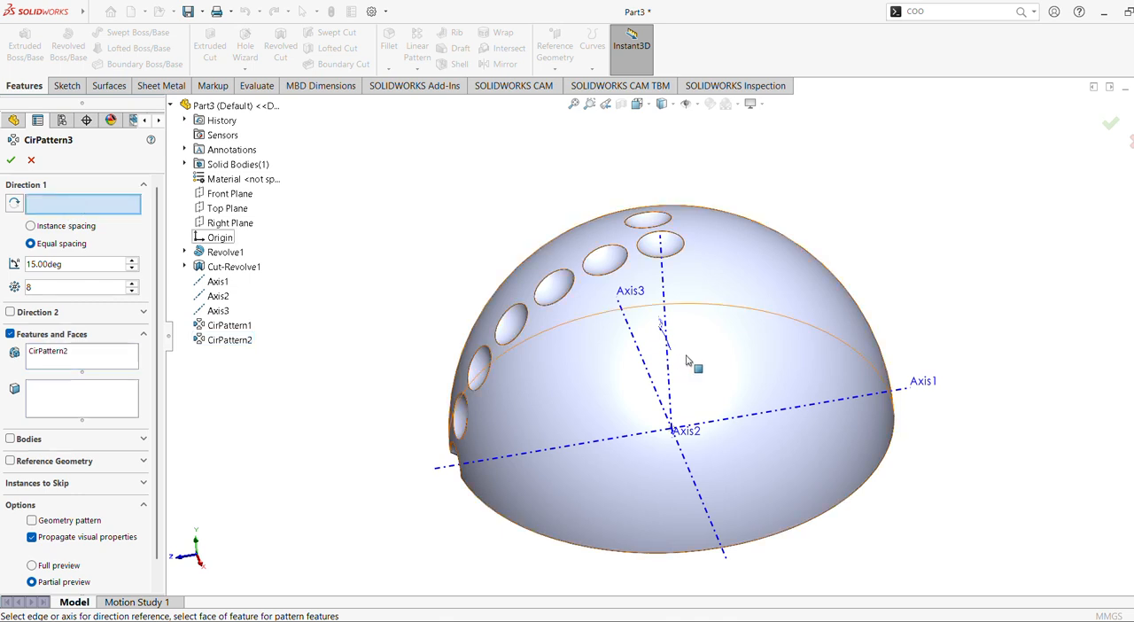
left_click(660, 280)
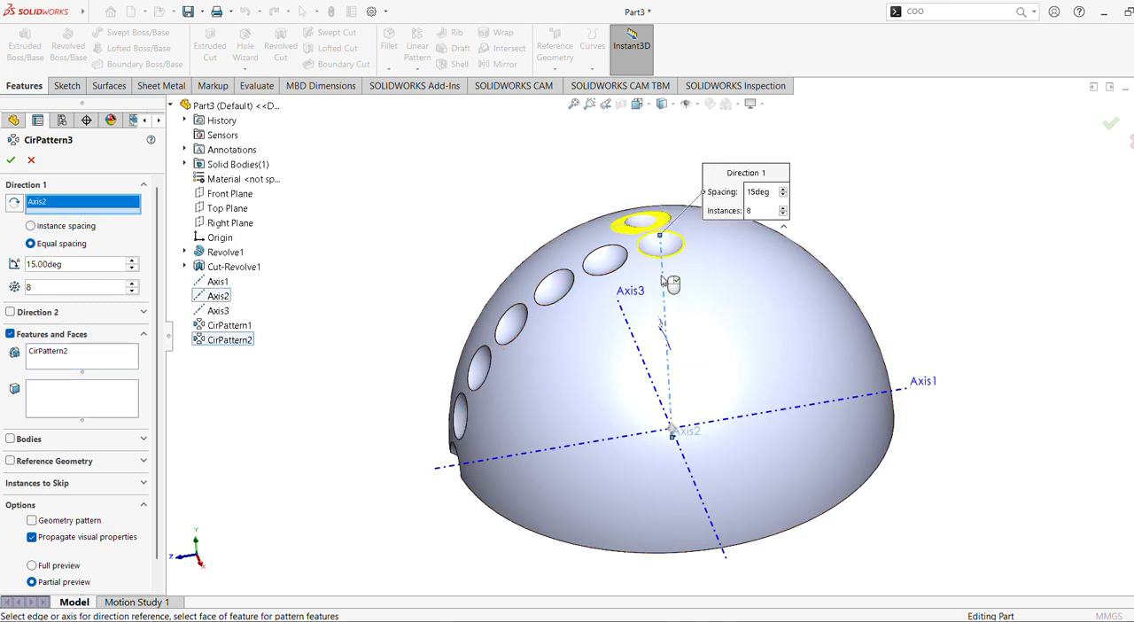
Set the Axis2 pattern's total angle to 360° with 6 equally spaced instances and accept it.
left_click_drag(99, 264, 2, 259)
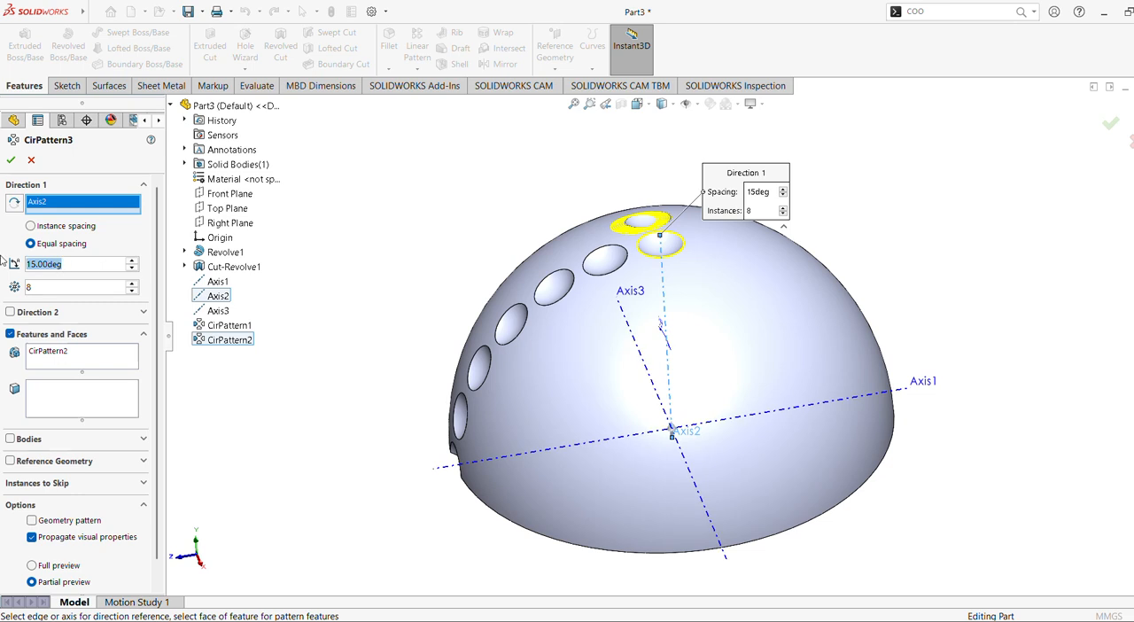
type("360")
key("Return")
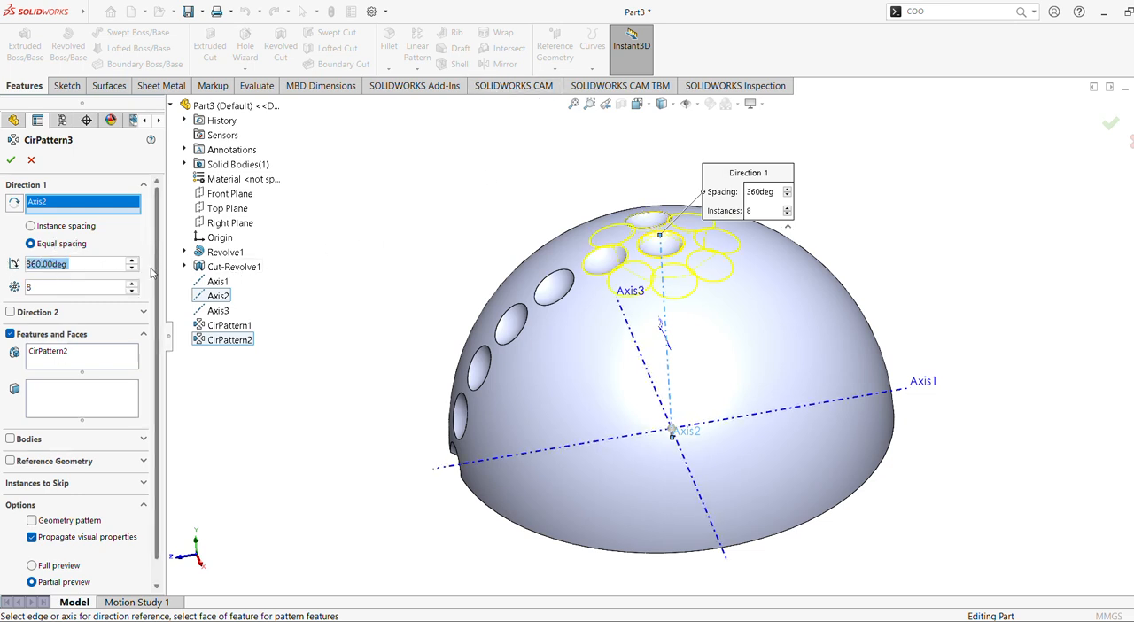
left_click(131, 291)
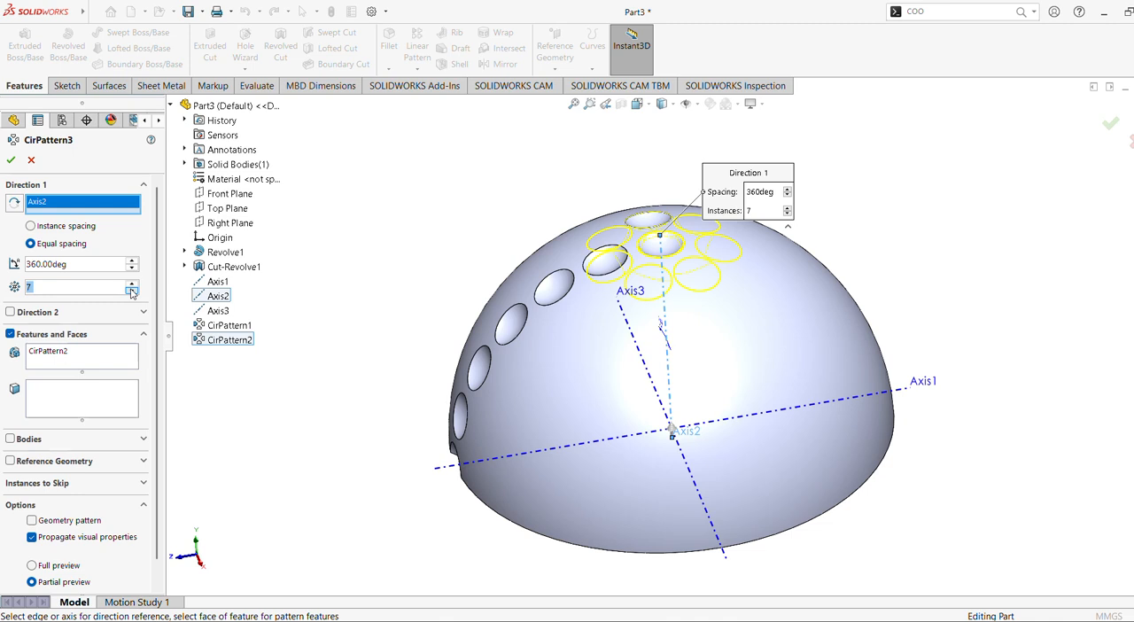
left_click(131, 292)
left_click(131, 291)
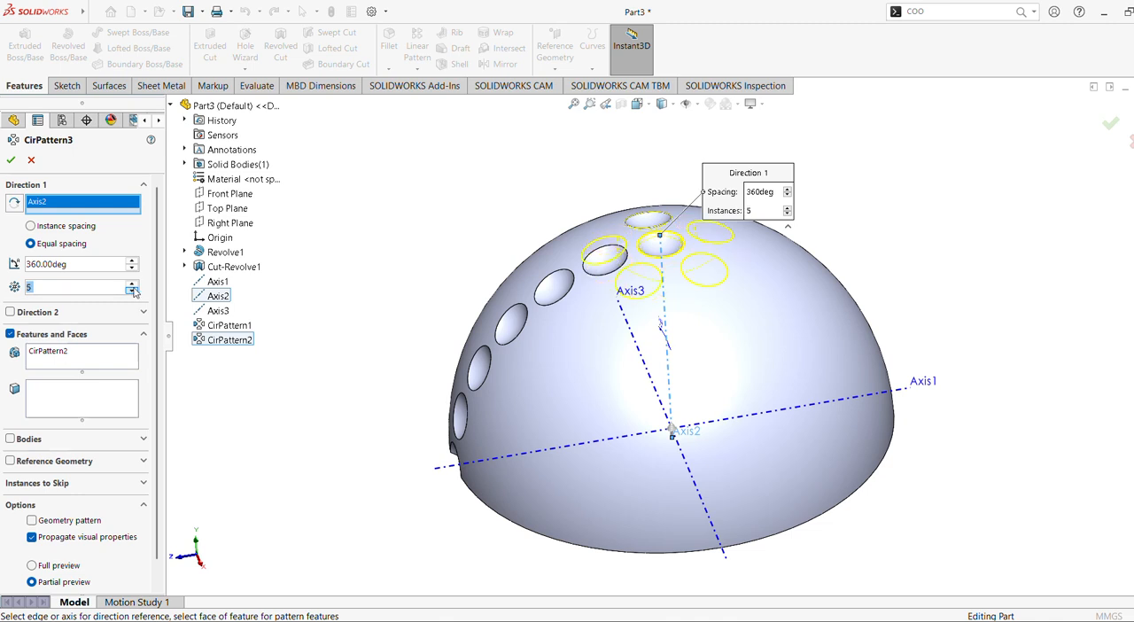
left_click(131, 284)
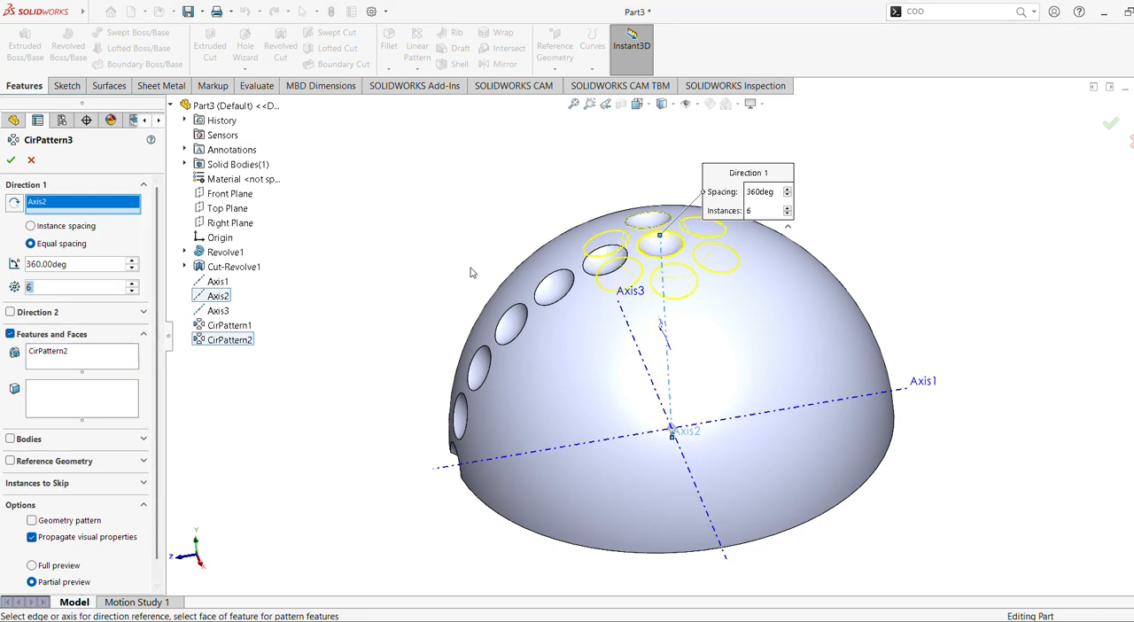
middle_click_drag(471, 272, 492, 321)
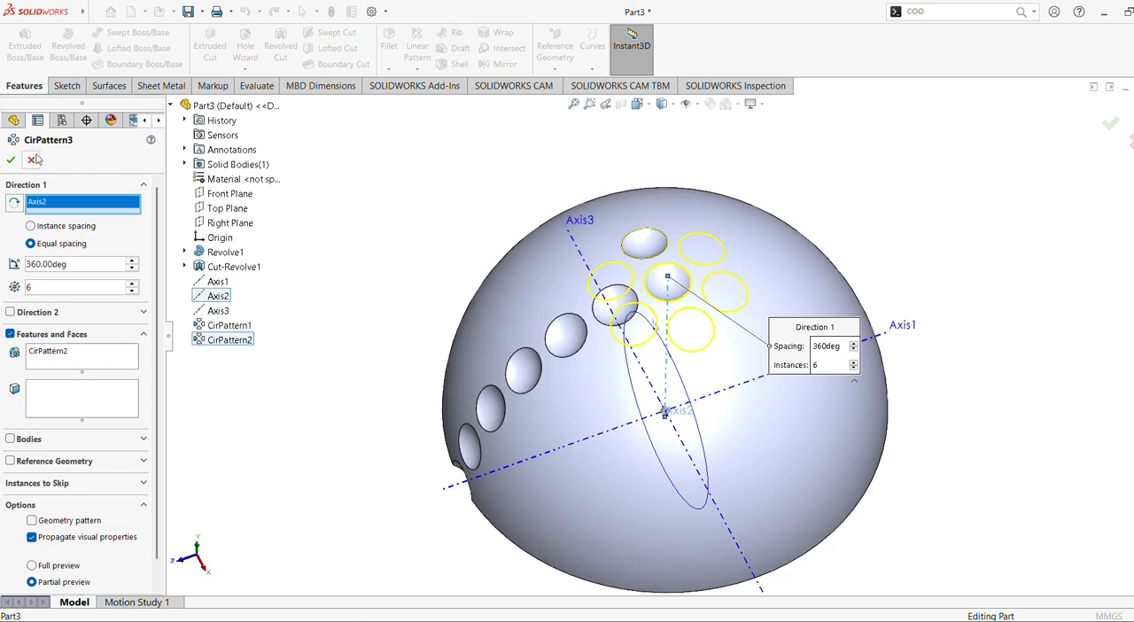
left_click(11, 159)
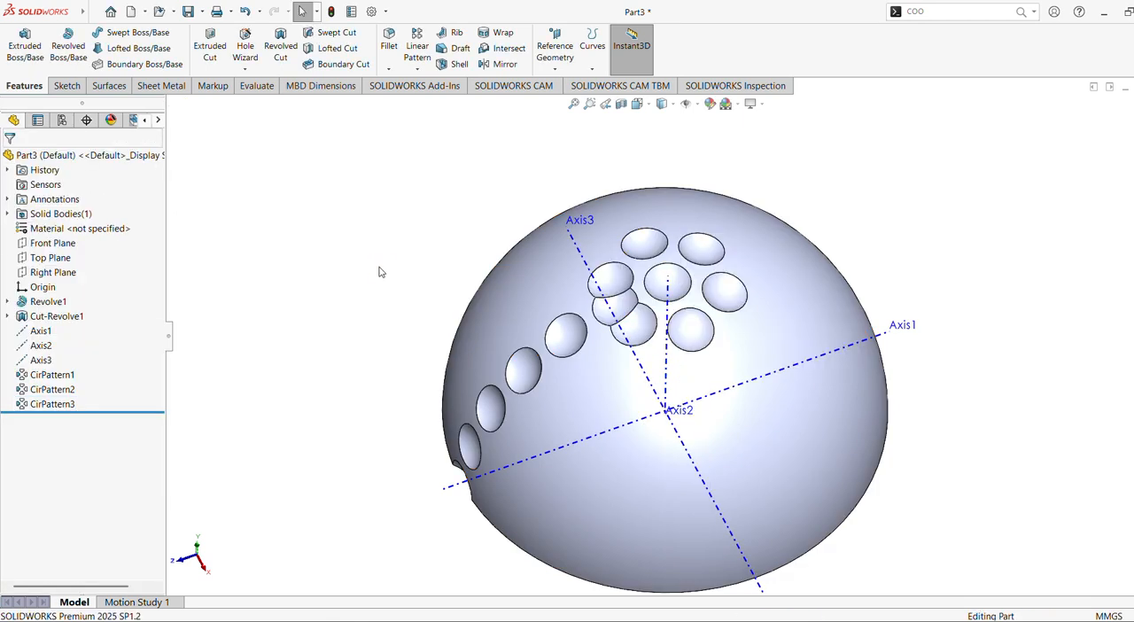
Delete CirPattern1, the row of dimples running down the side of the dome.
mouse_move(379, 271)
middle_mouse_down()
mouse_move(381, 185)
mouse_move(396, 285)
mouse_move(392, 274)
middle_mouse_up()
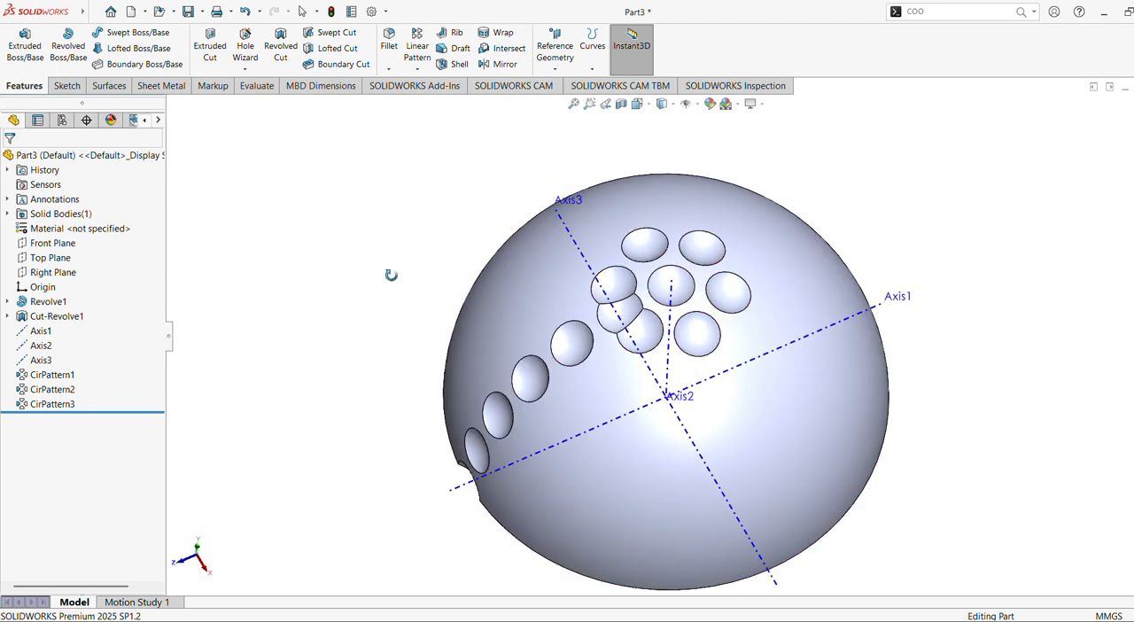
left_click(71, 391)
left_click(63, 376)
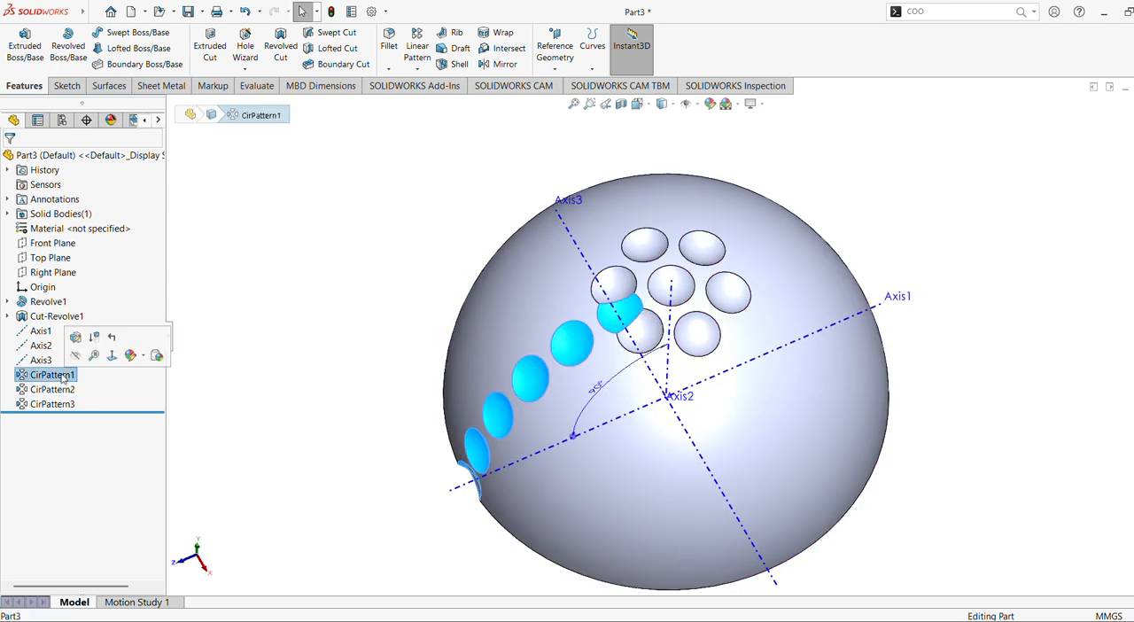
right_click(63, 376)
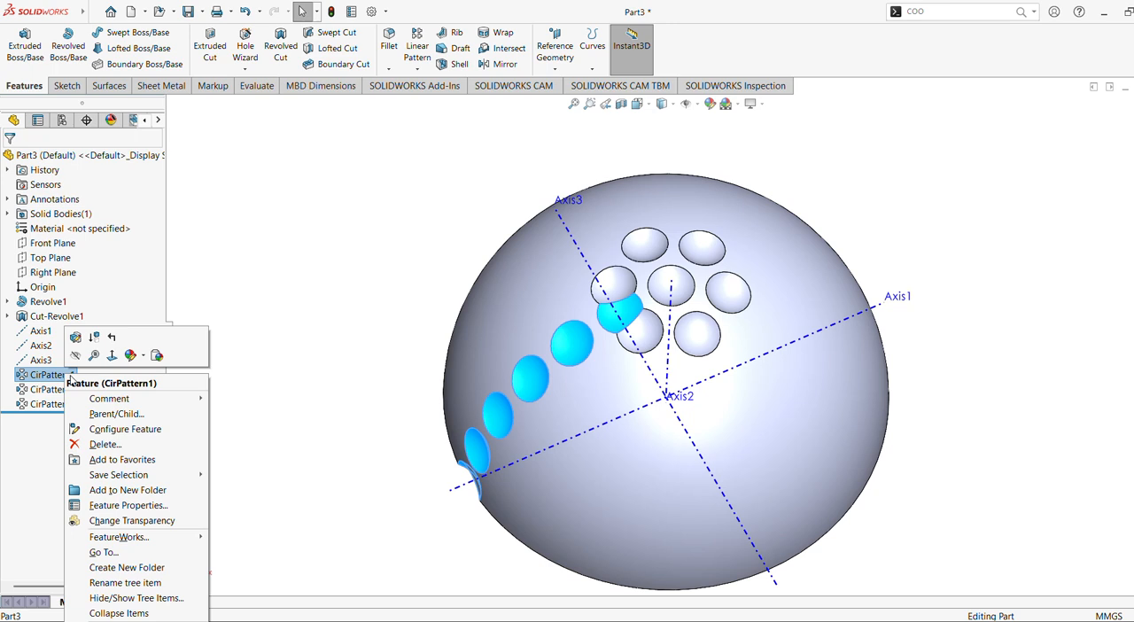
left_click(104, 440)
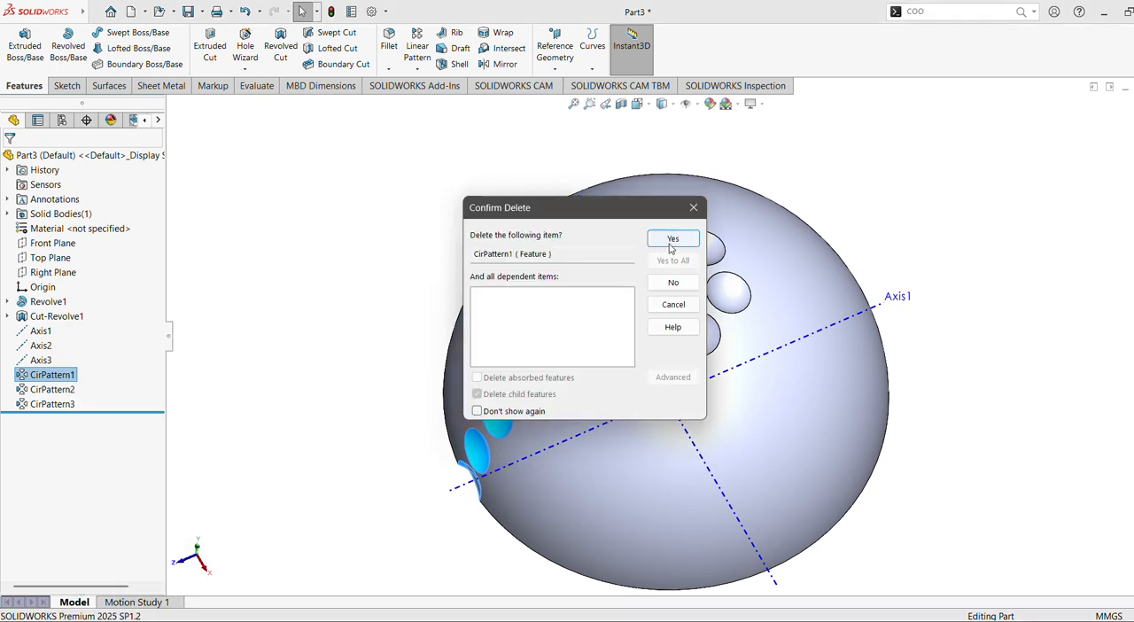
left_click(671, 242)
mouse_move(340, 312)
middle_mouse_down()
mouse_move(367, 238)
mouse_move(353, 280)
middle_mouse_up()
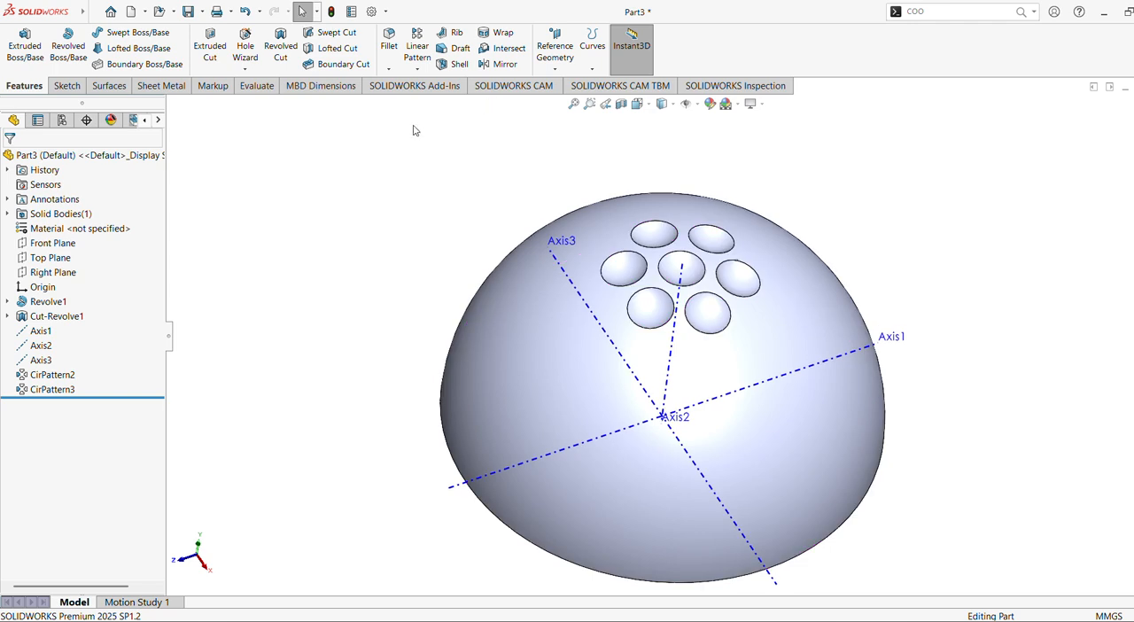
Start a new Circular Pattern about Axis3 with equal spacing over a total angle of 90°.
mouse_move(74, 376)
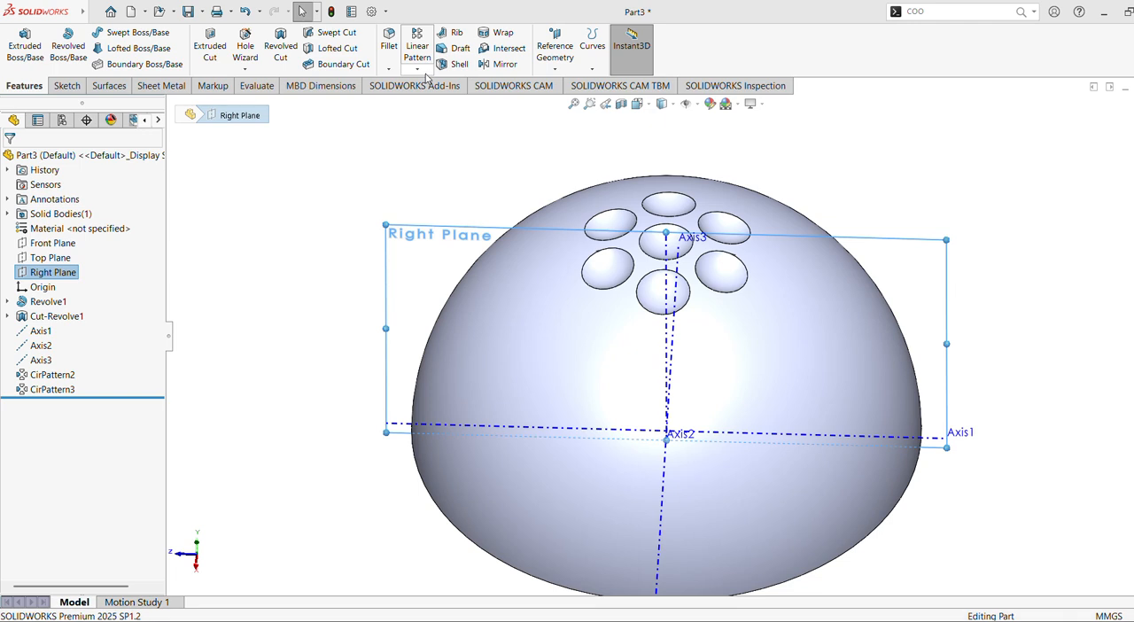
left_click(417, 68)
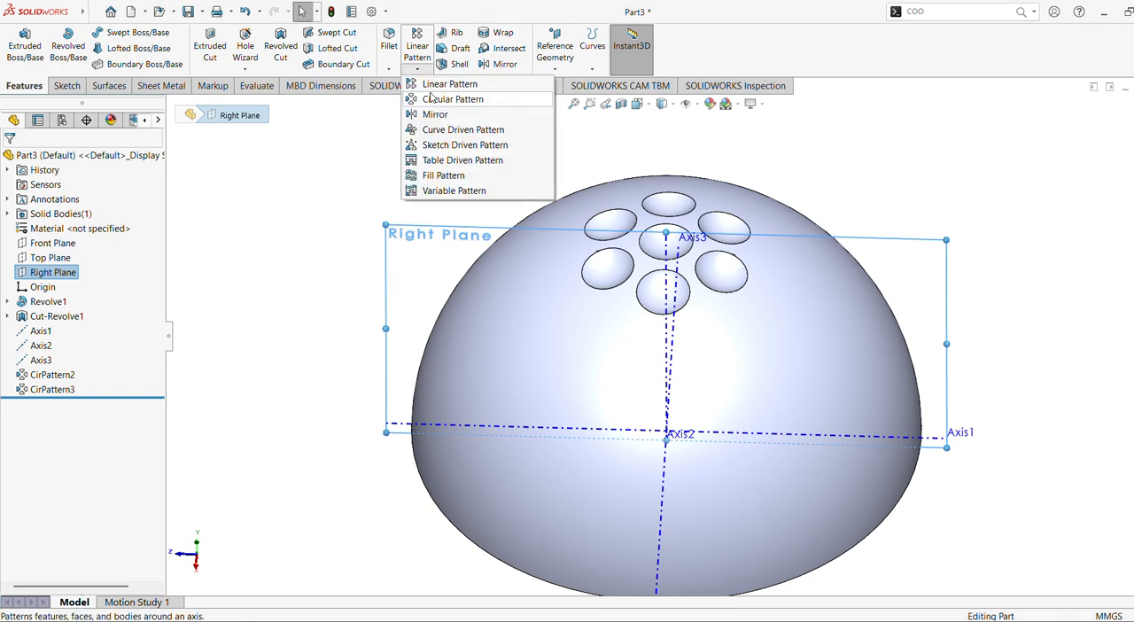
left_click(452, 99)
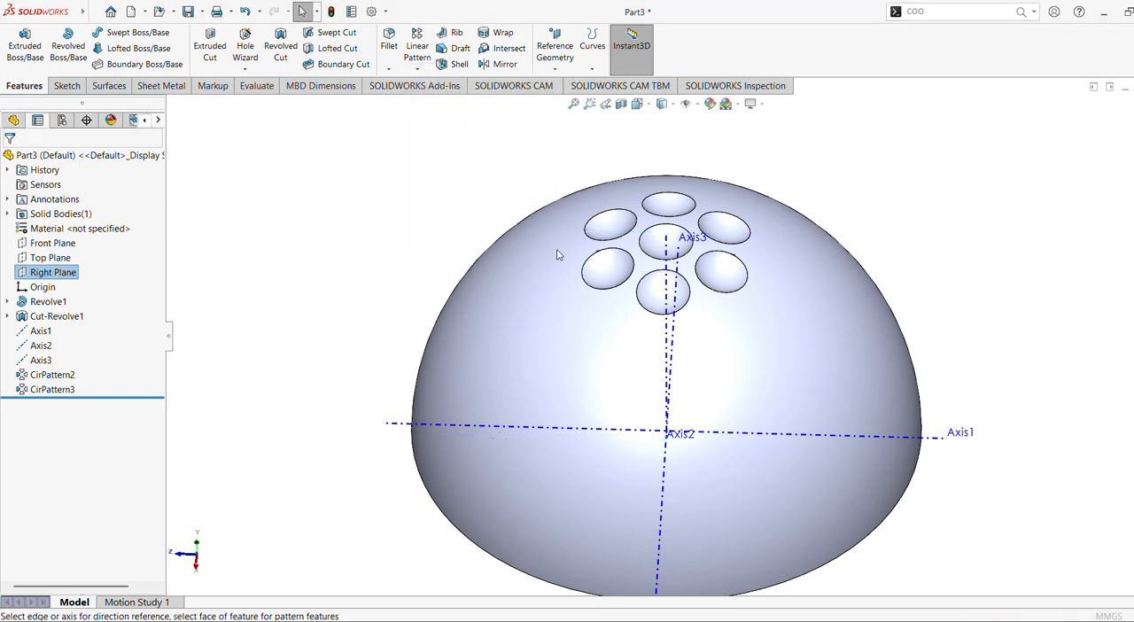
left_click(662, 507)
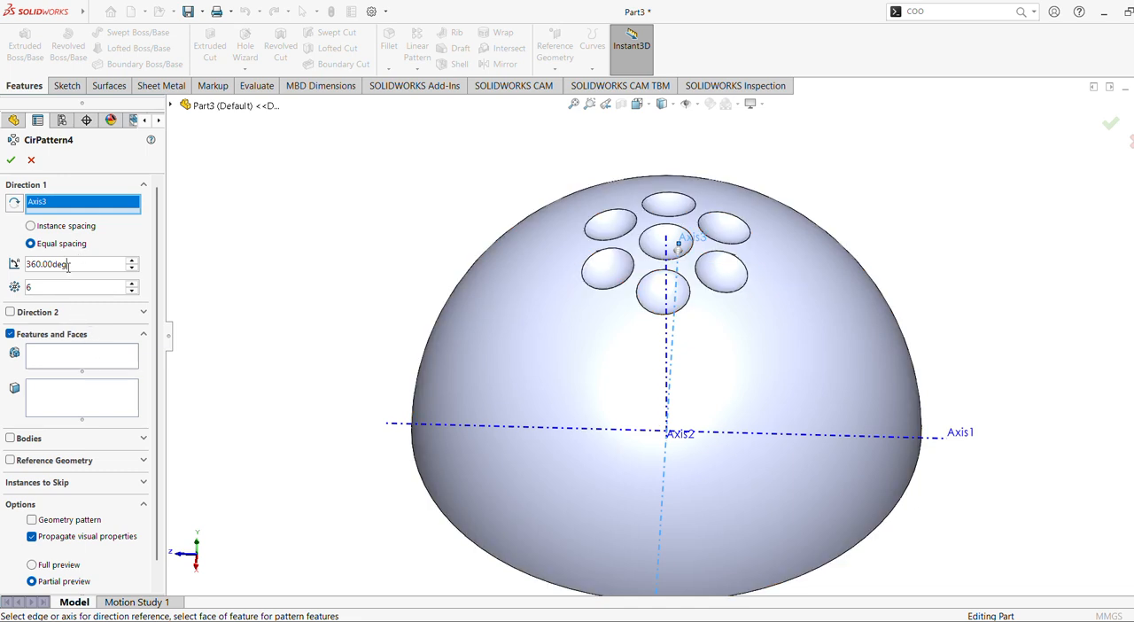
left_click_drag(70, 264, 2, 265)
type("90")
key("Return")
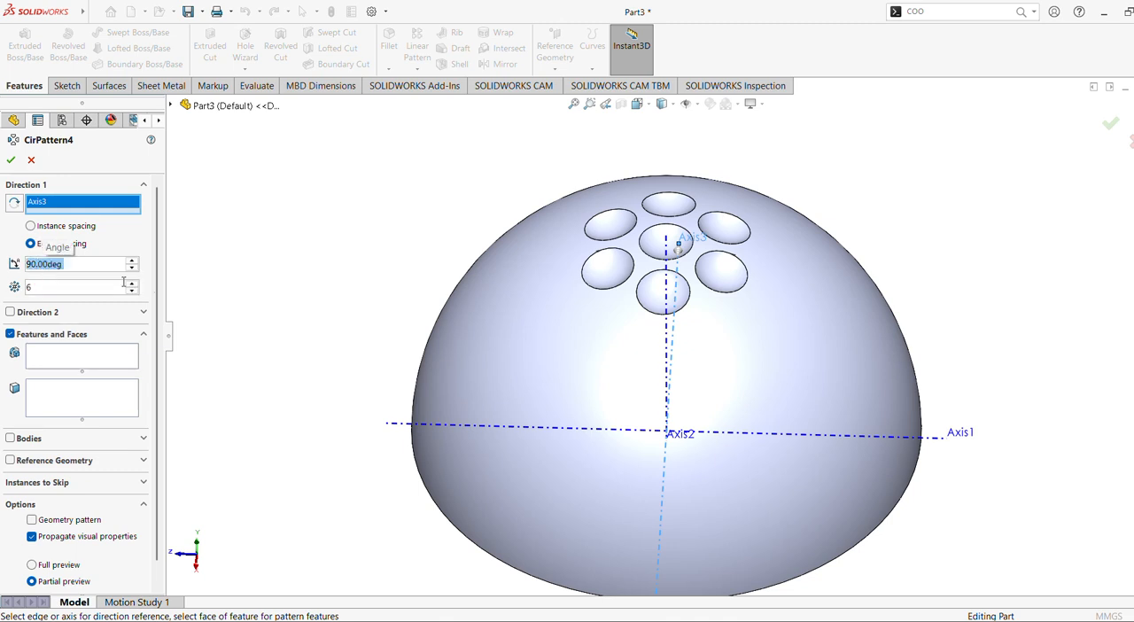
Set the Axis3 pattern to 7 instances and choose the central dimple cut (Cut-Revolve1) as its feature.
left_click(34, 285)
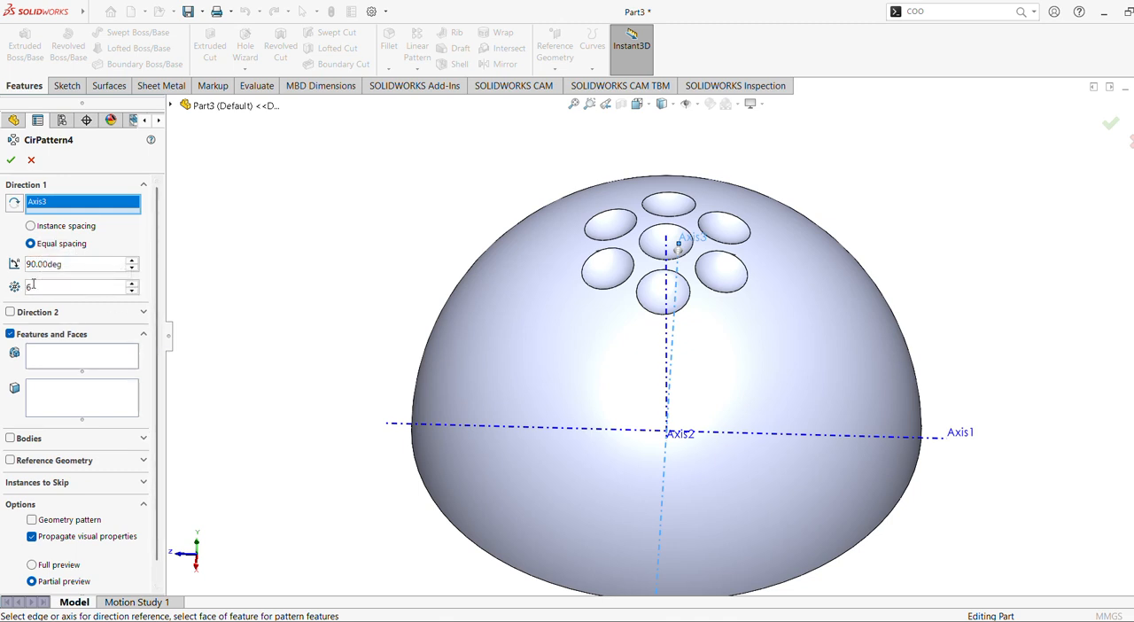
double_click(35, 285)
type("7")
left_click(53, 365)
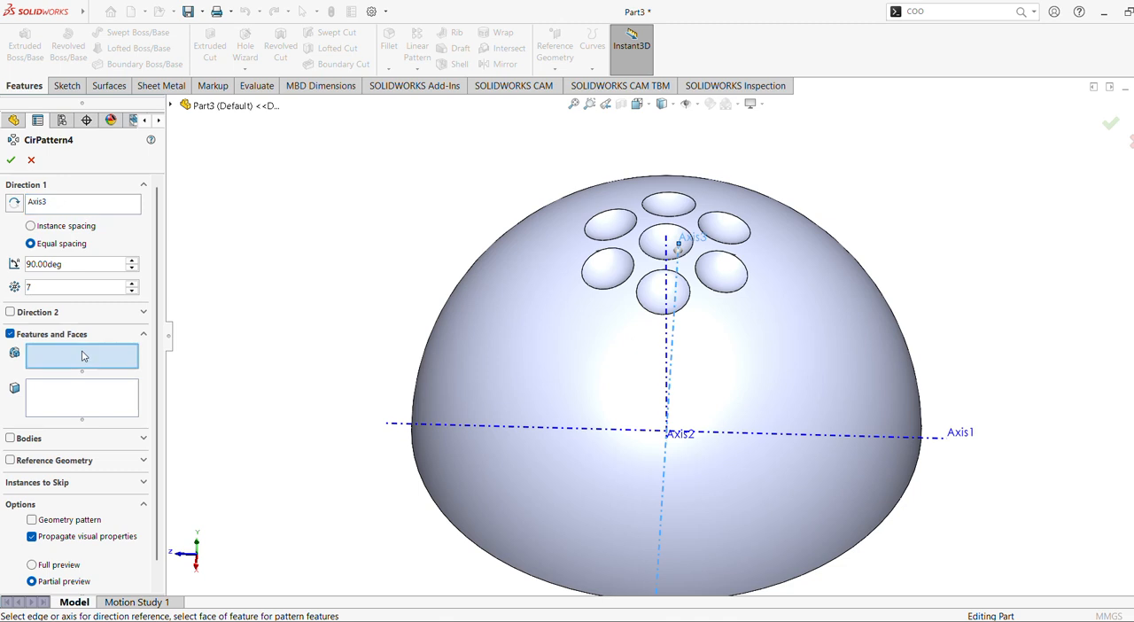
left_click(657, 250)
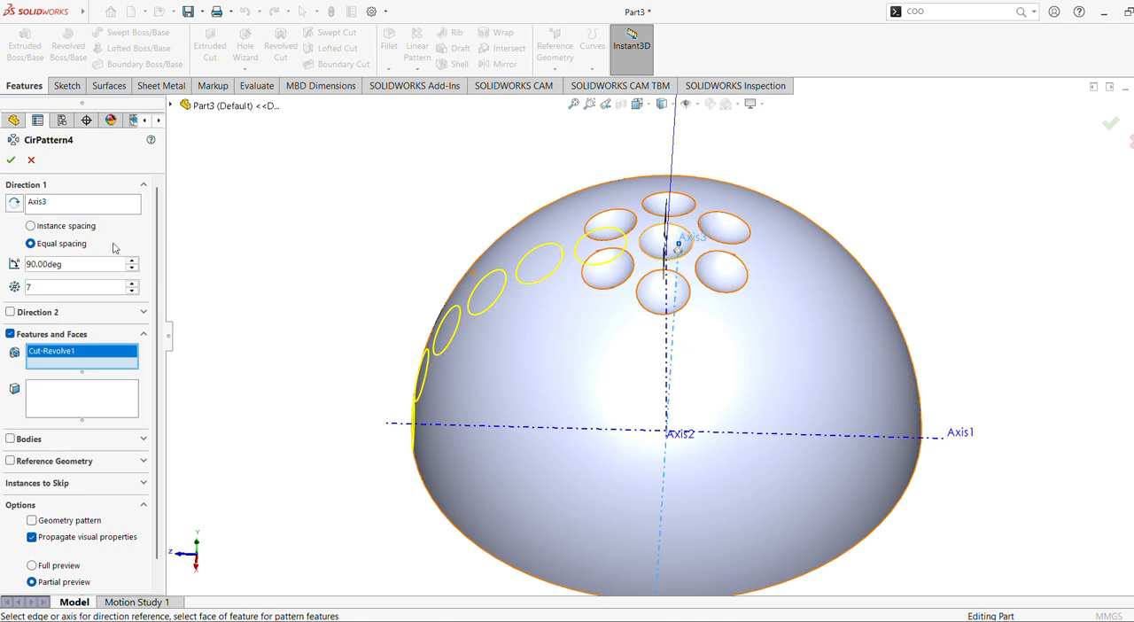
Replace the pattern's rotation axis with Axis1 and accept the seven-instance, 90° dimple pattern.
left_click(73, 209)
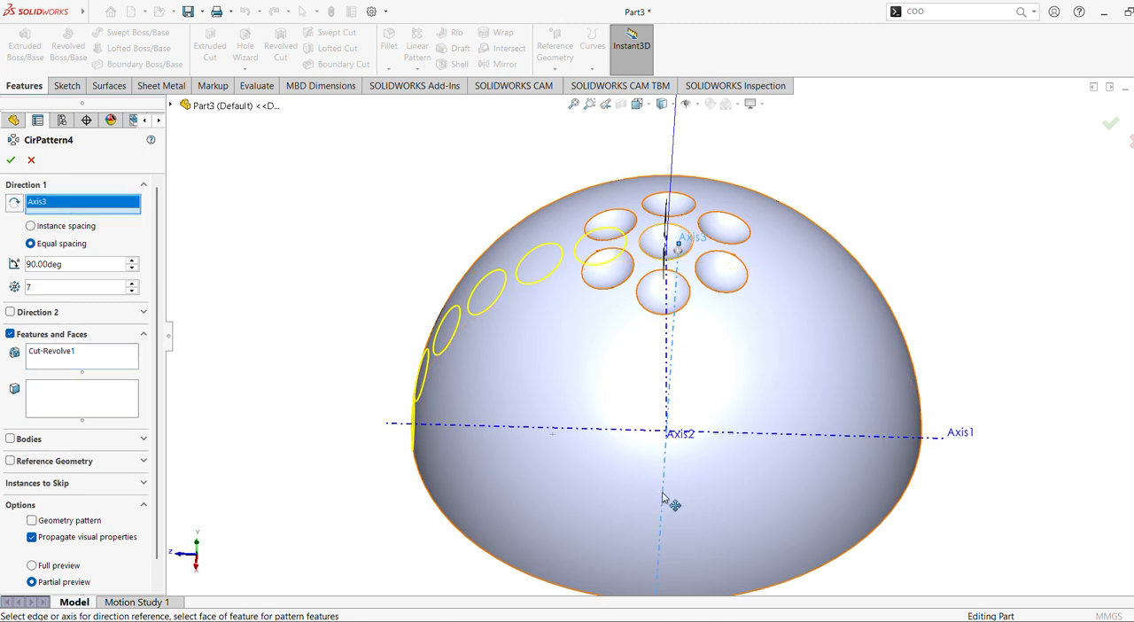
left_click(625, 431)
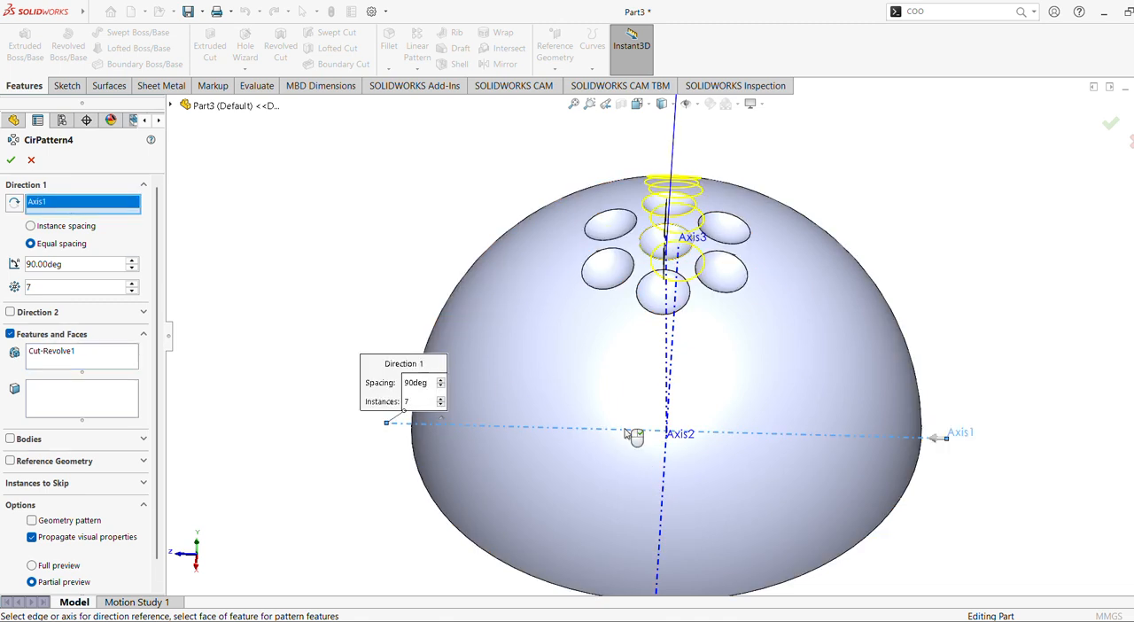
middle_click_drag(626, 435, 396, 589)
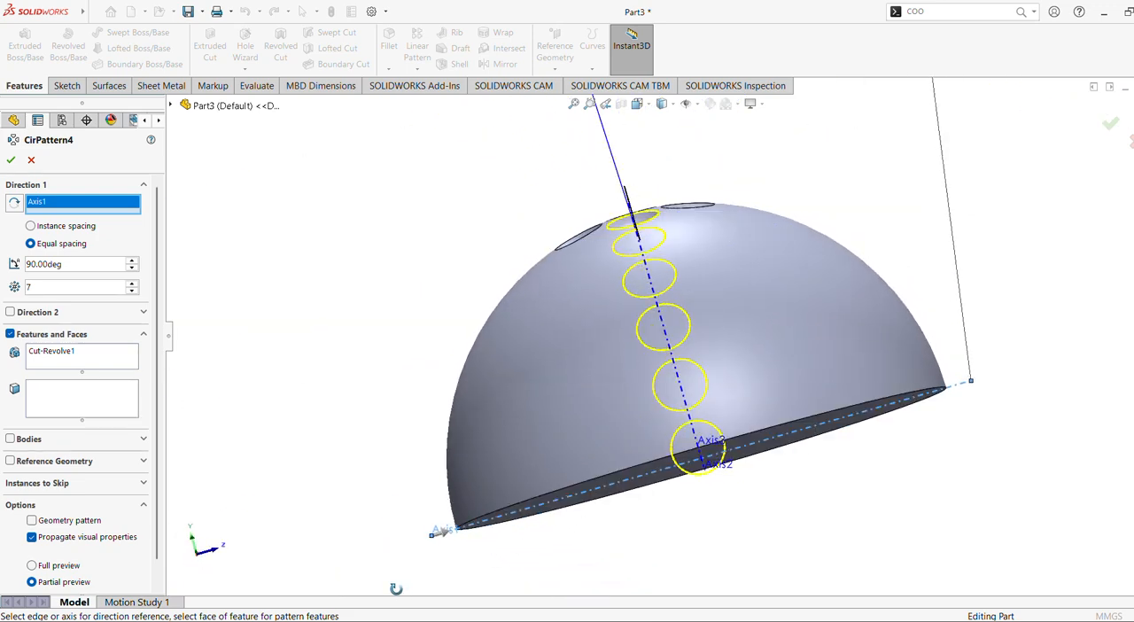
left_click(11, 159)
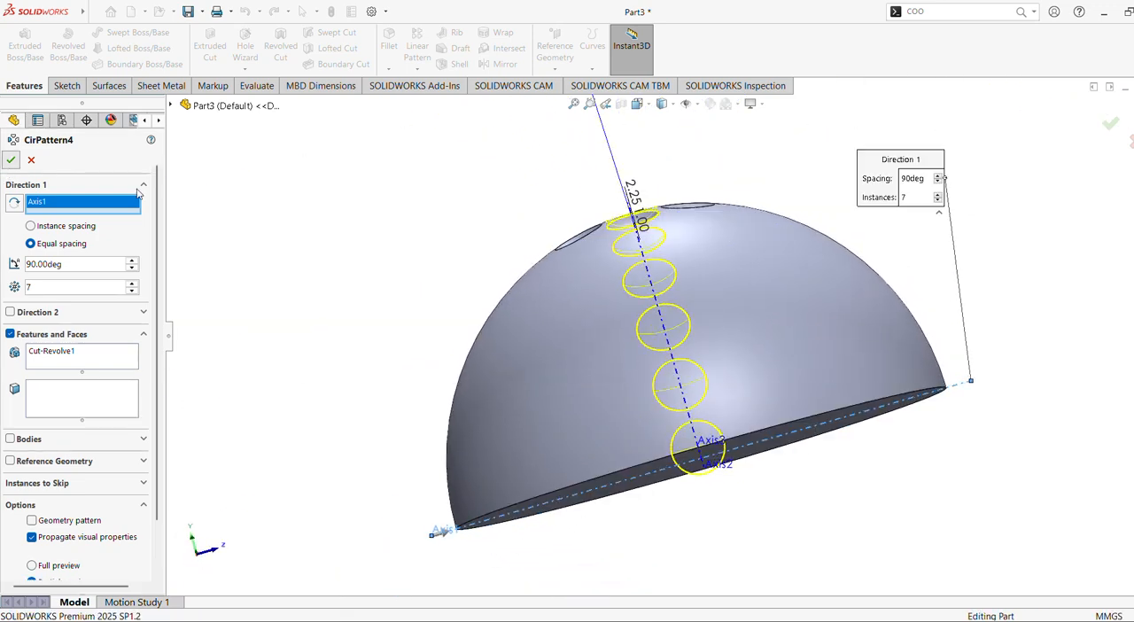
middle_click_drag(588, 215, 534, 233)
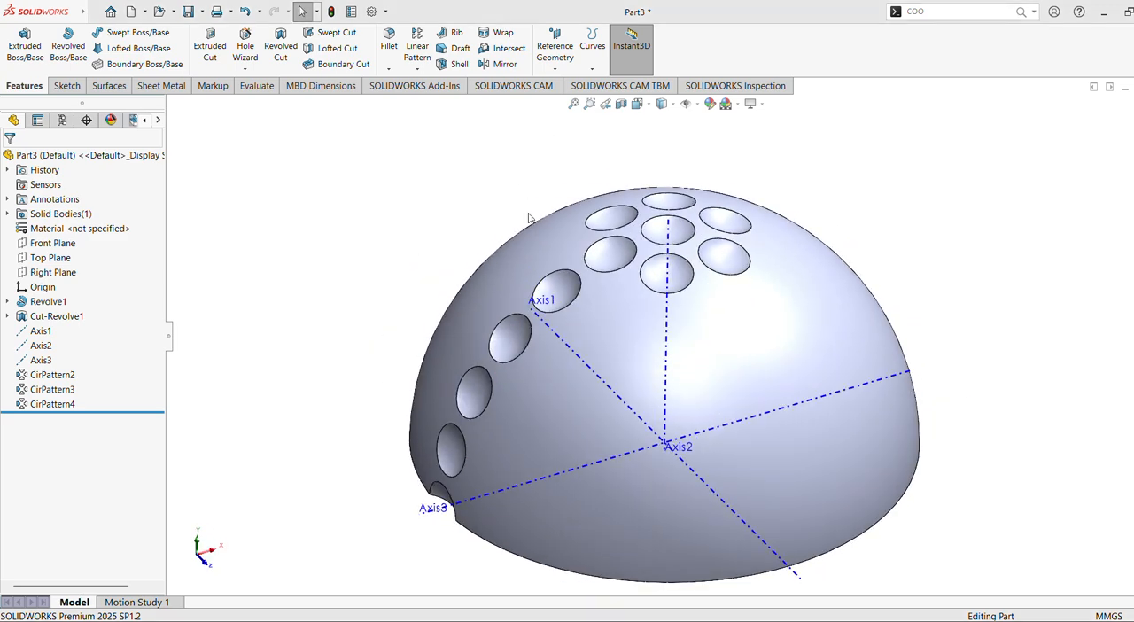
mouse_move(529, 218)
middle_mouse_down()
mouse_move(450, 221)
mouse_move(470, 178)
mouse_move(552, 263)
mouse_move(527, 223)
middle_mouse_up()
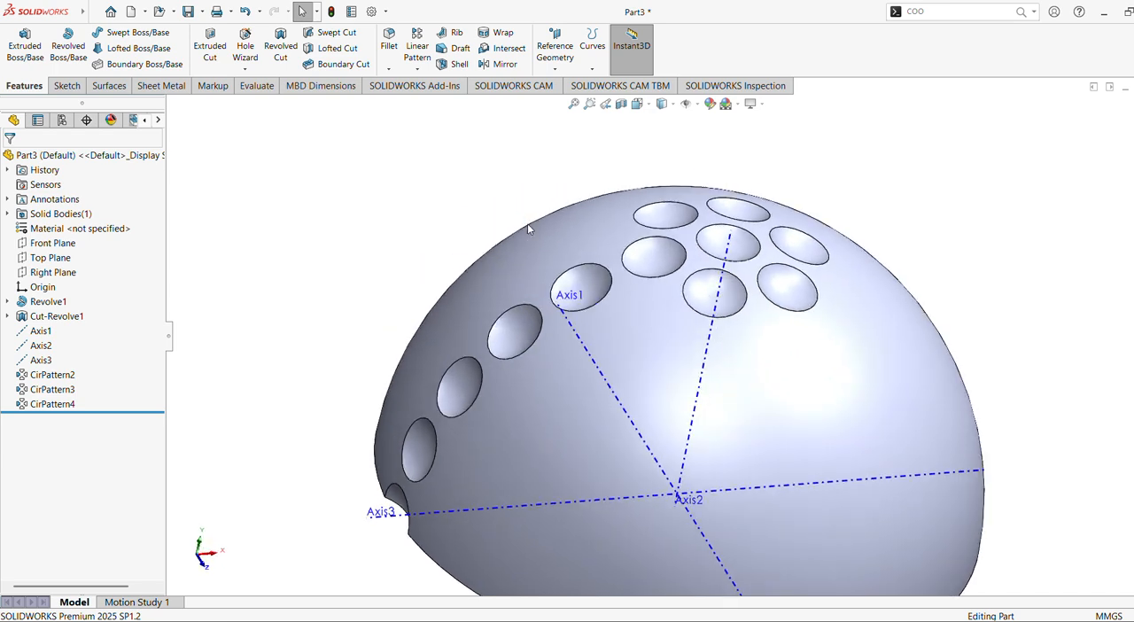
Edit CirPattern4 to 2 equally spaced instances over a total angle of 30° and accept it.
left_click(64, 405)
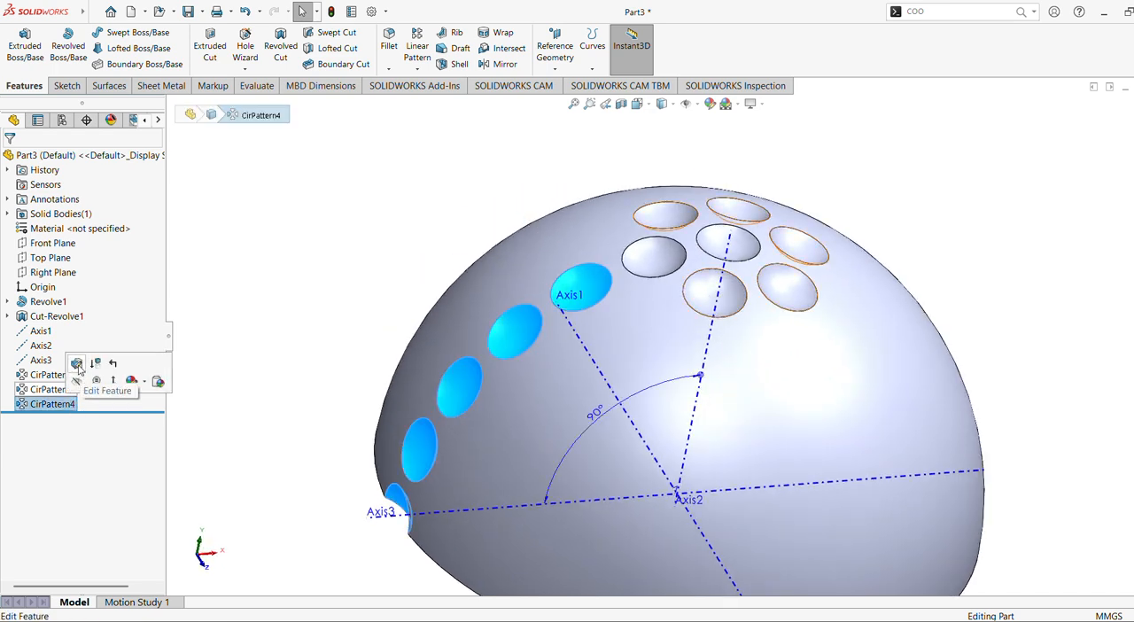
left_click(77, 364)
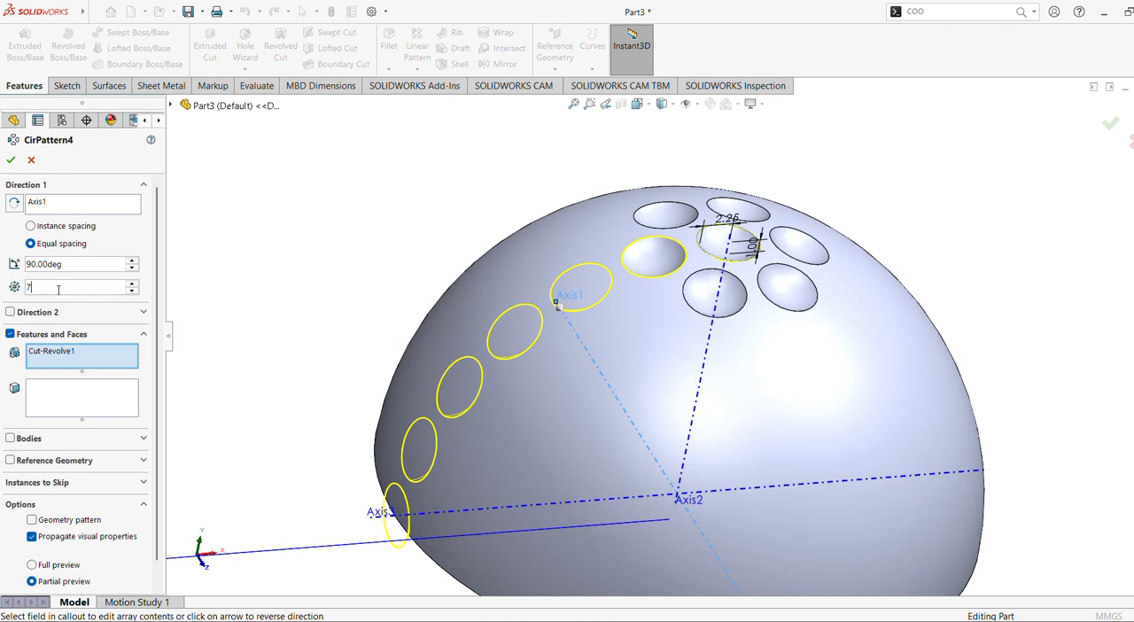
left_click_drag(58, 290, 17, 286)
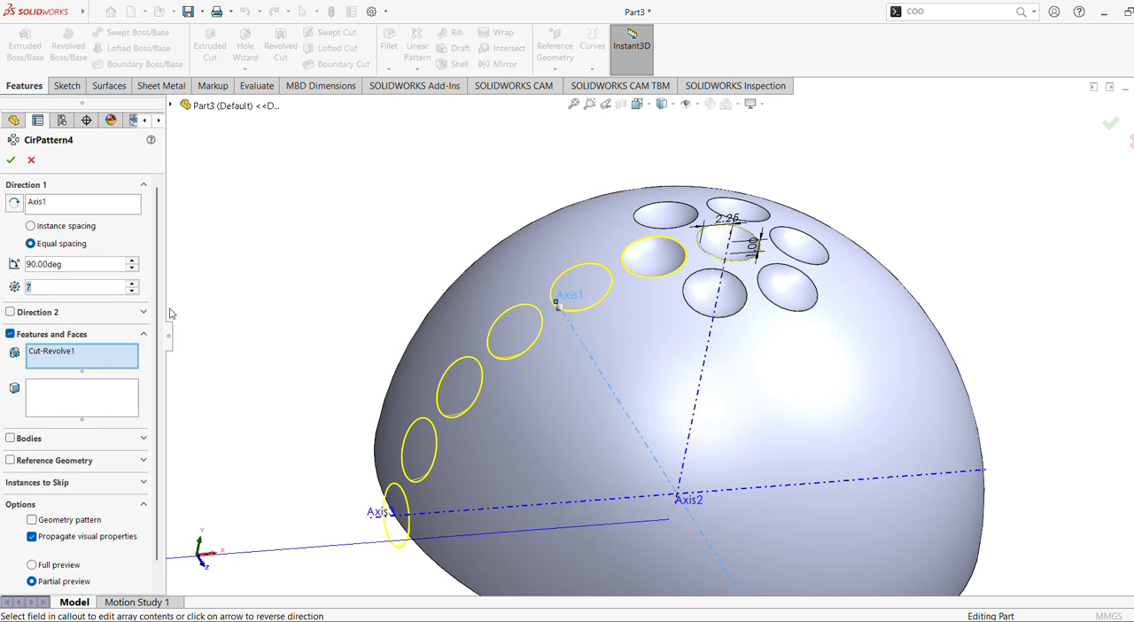
type("2")
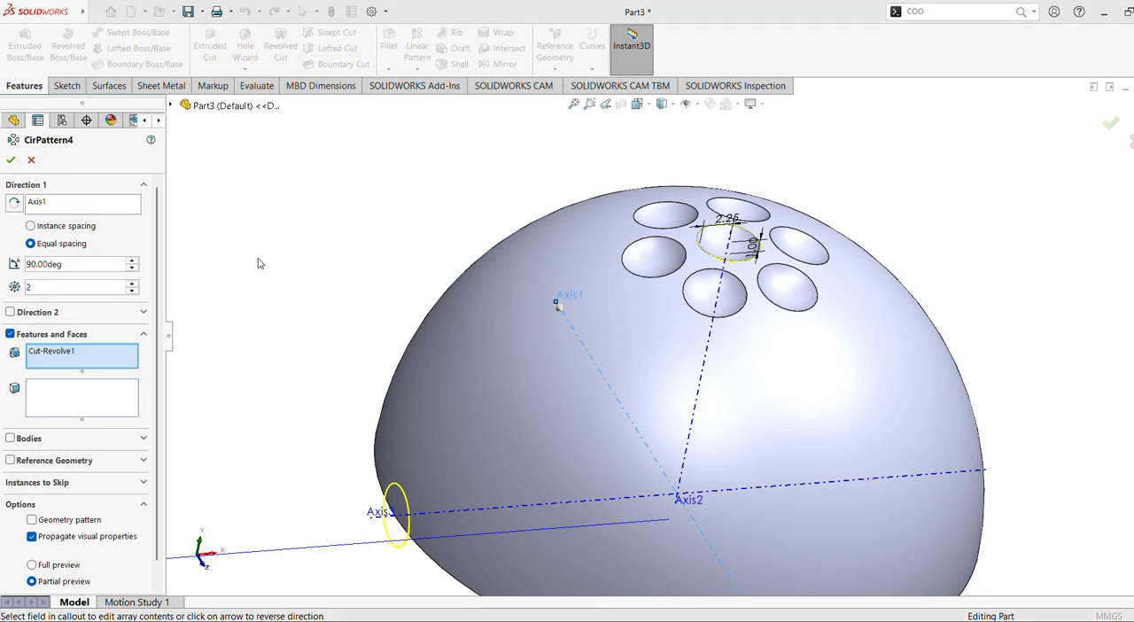
double_click(86, 258)
type("30")
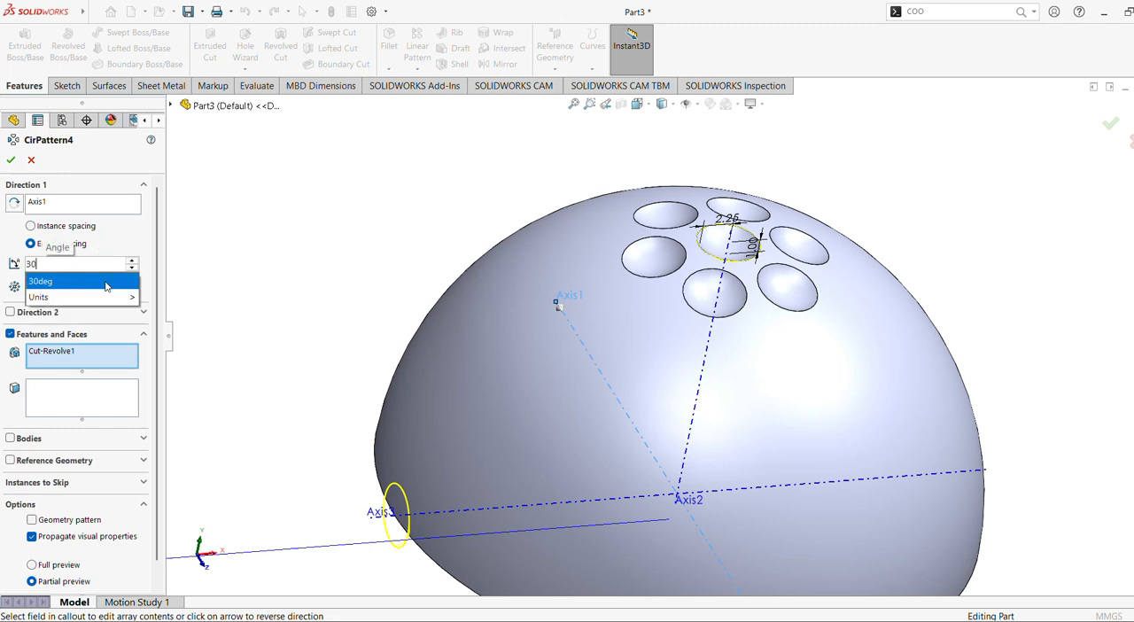
left_click(106, 286)
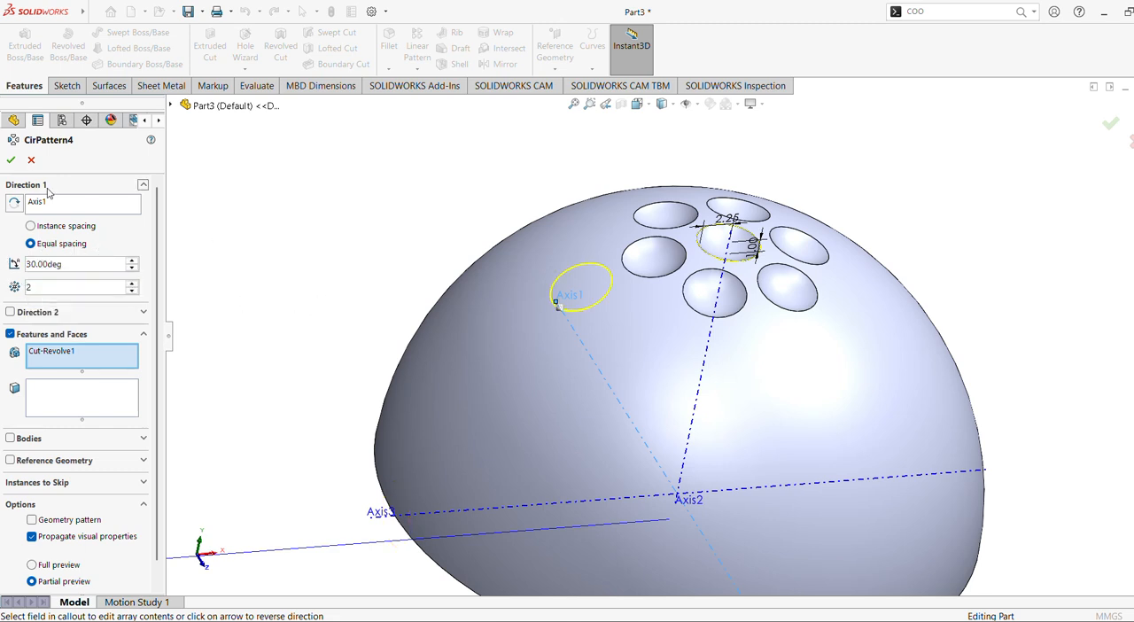
left_click(11, 160)
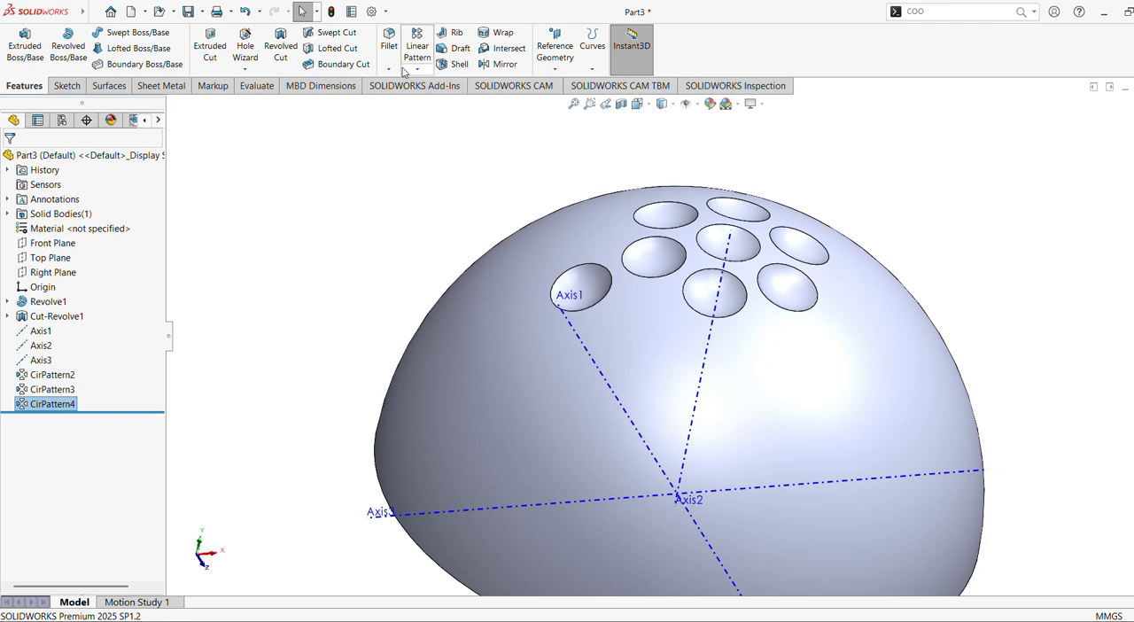
Start a new Circular Pattern with a total angle of 45° and 2 equally spaced instances.
left_click(415, 71)
left_click(433, 102)
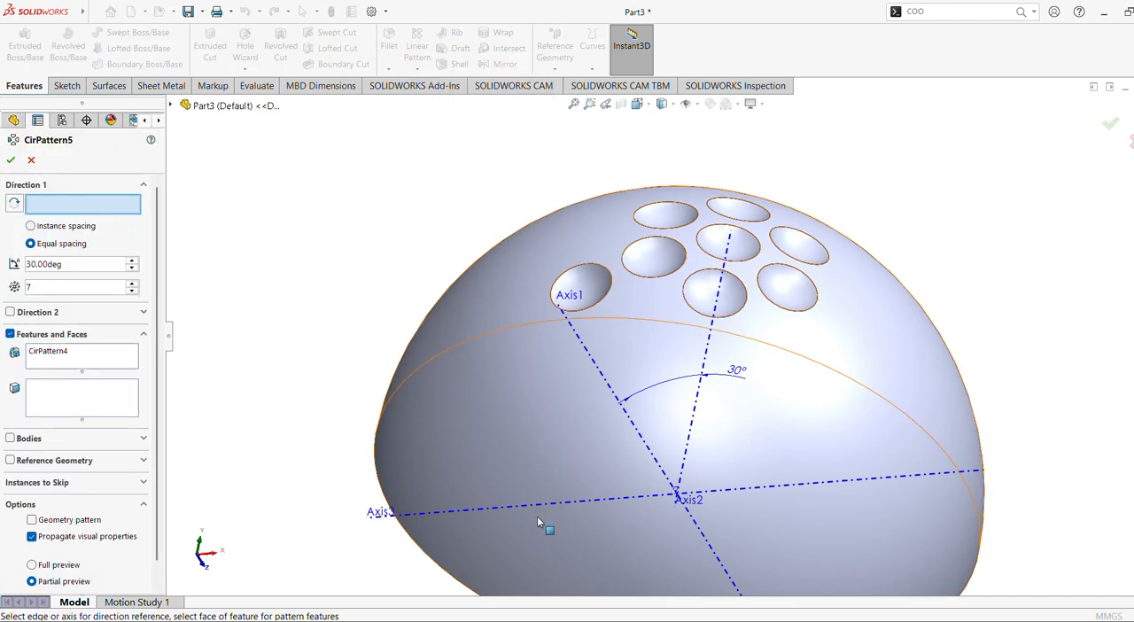
left_click(75, 263)
left_click(75, 263)
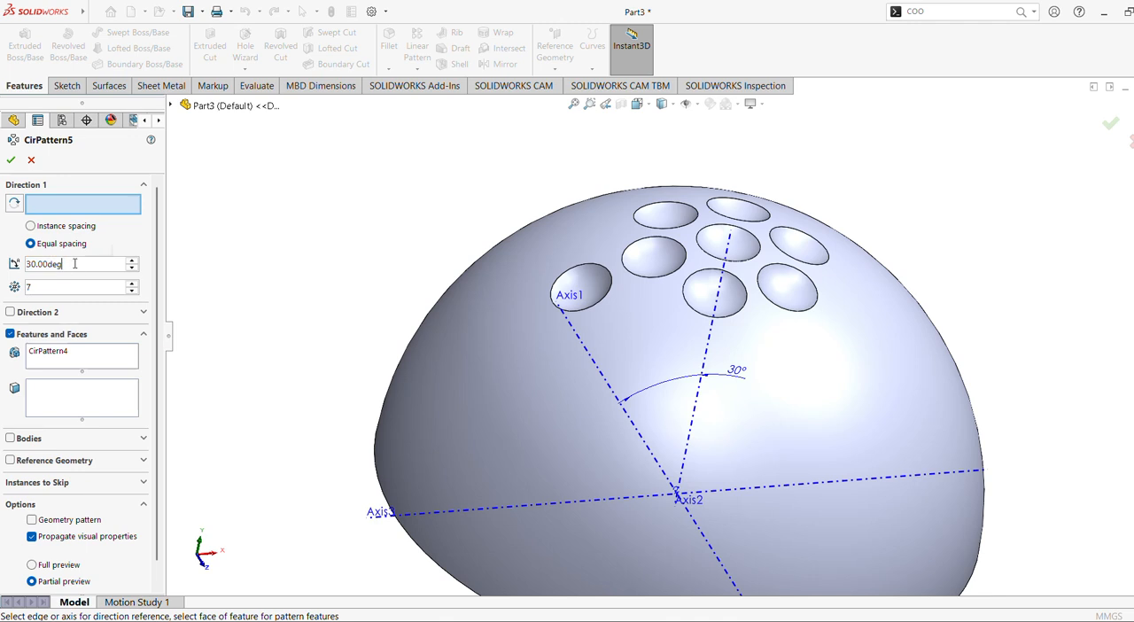
left_click_drag(74, 264, 17, 255)
type("45")
key("Return")
type("2")
Choose Axis1 as the rotation axis of the 45° pattern, with 2 instances.
left_click(605, 501)
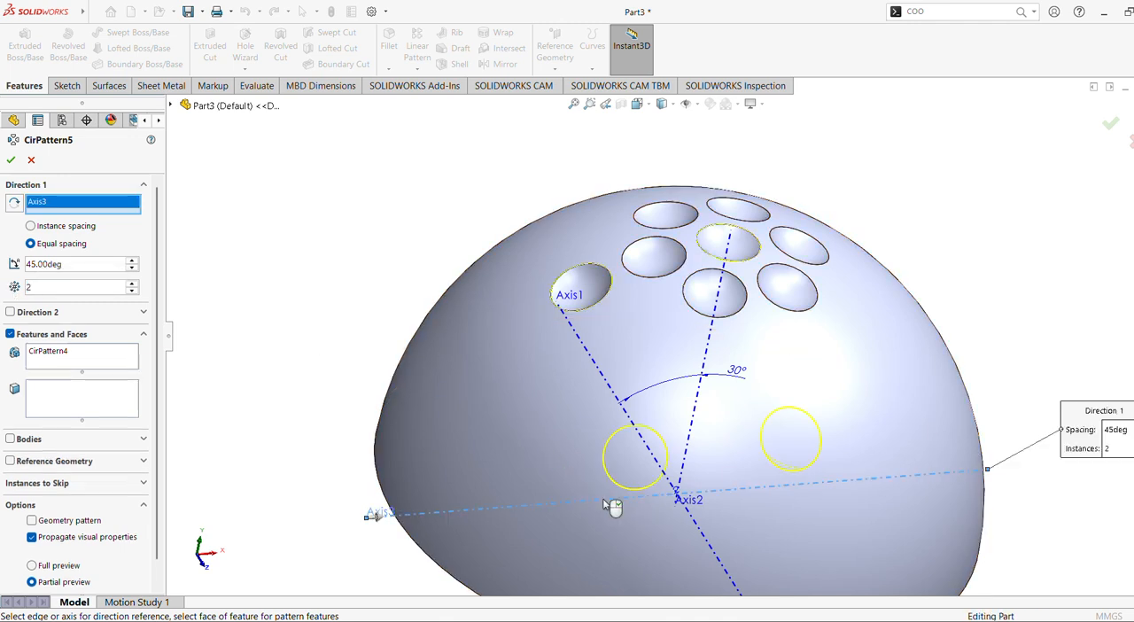
left_click(696, 530)
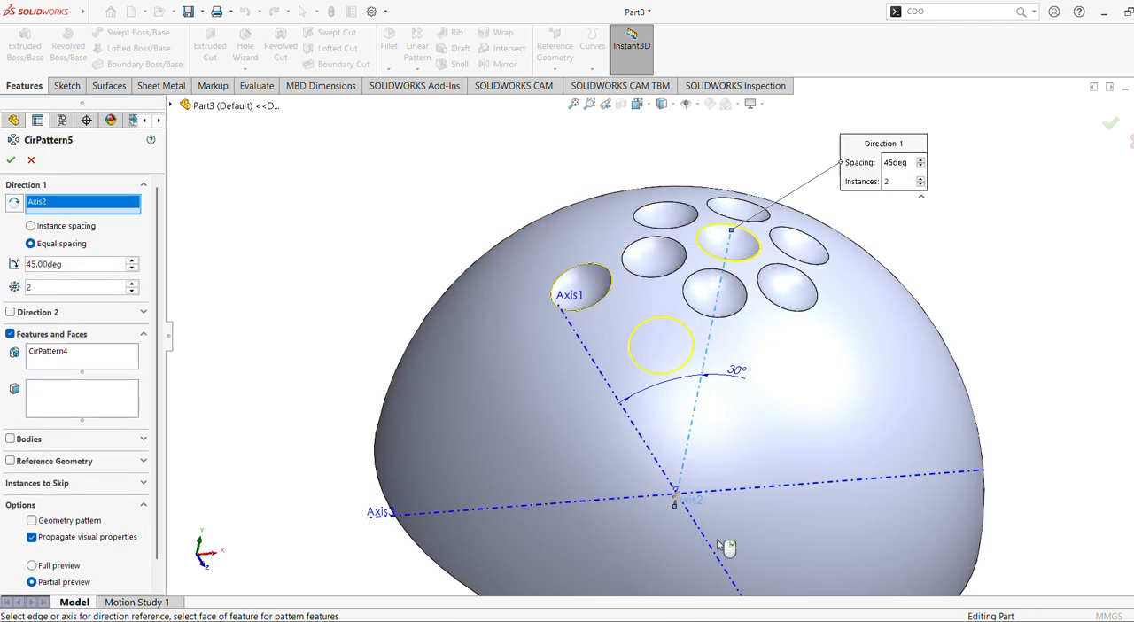
left_click(730, 555)
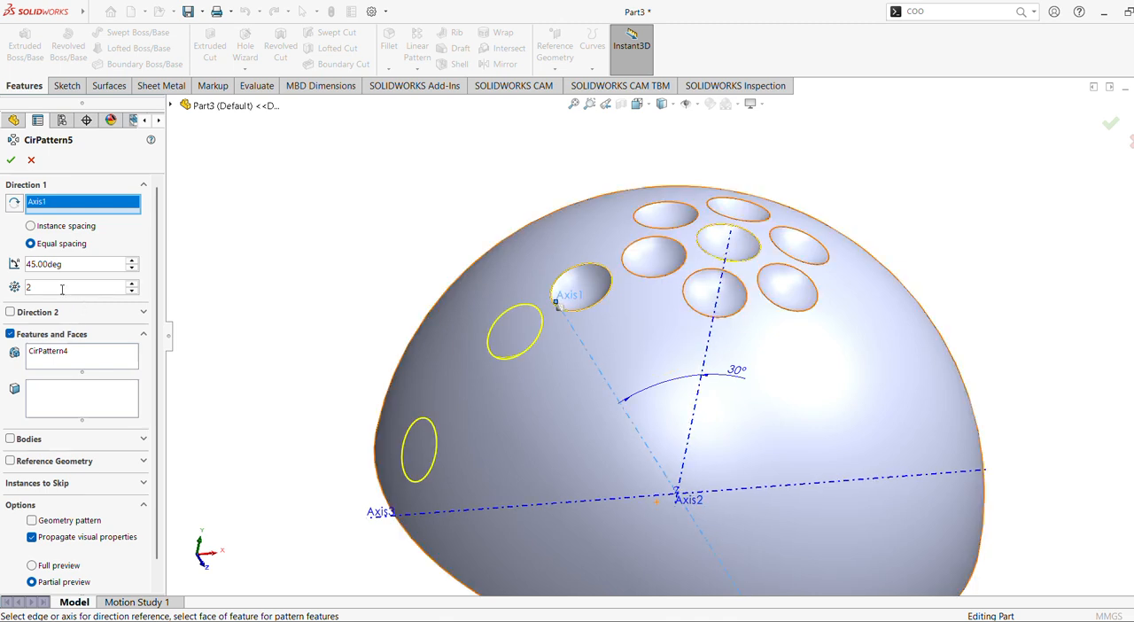
left_click_drag(62, 289, 2, 284)
type("3")
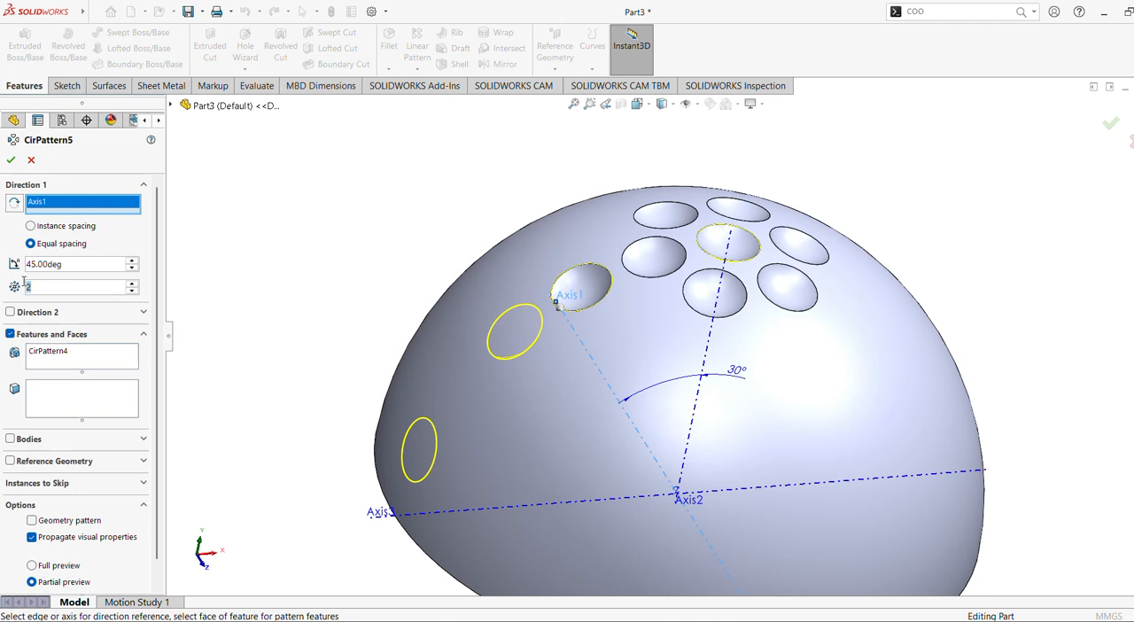
type("2")
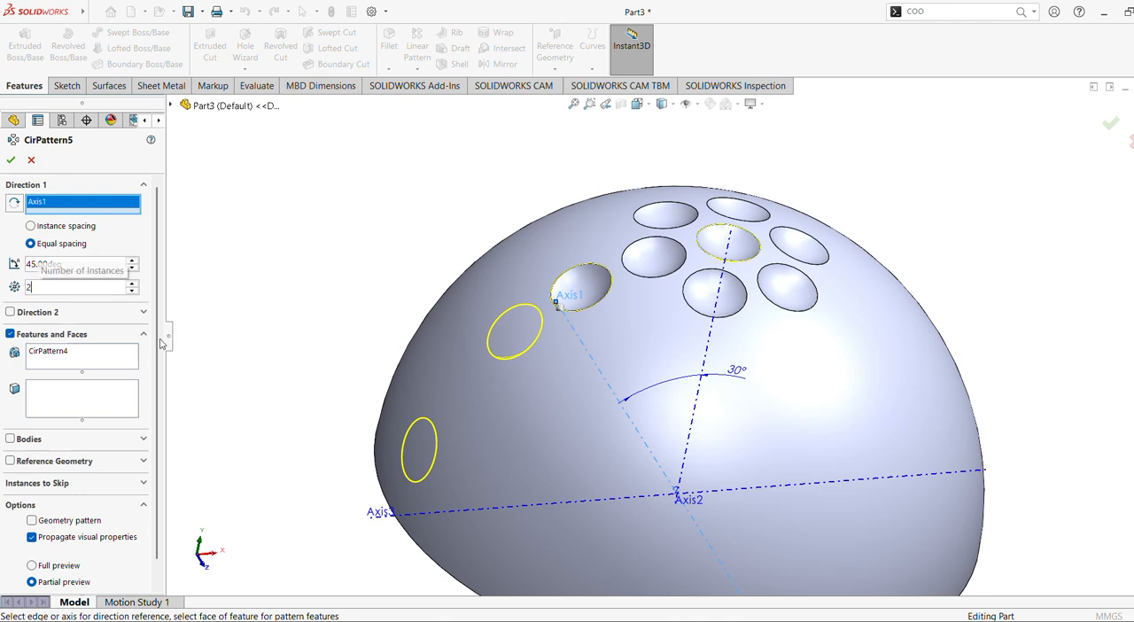
Replace the feature to pattern with the central dimple cut (Cut-Revolve1) and accept the 45° pattern.
left_click(46, 352)
right_click(55, 354)
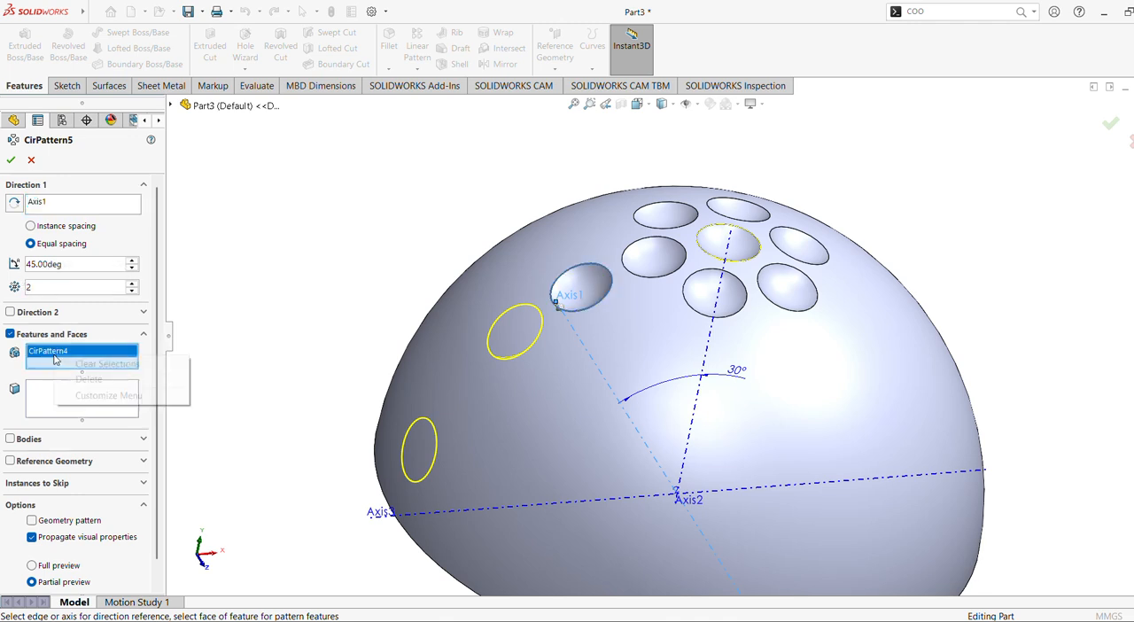
left_click(74, 364)
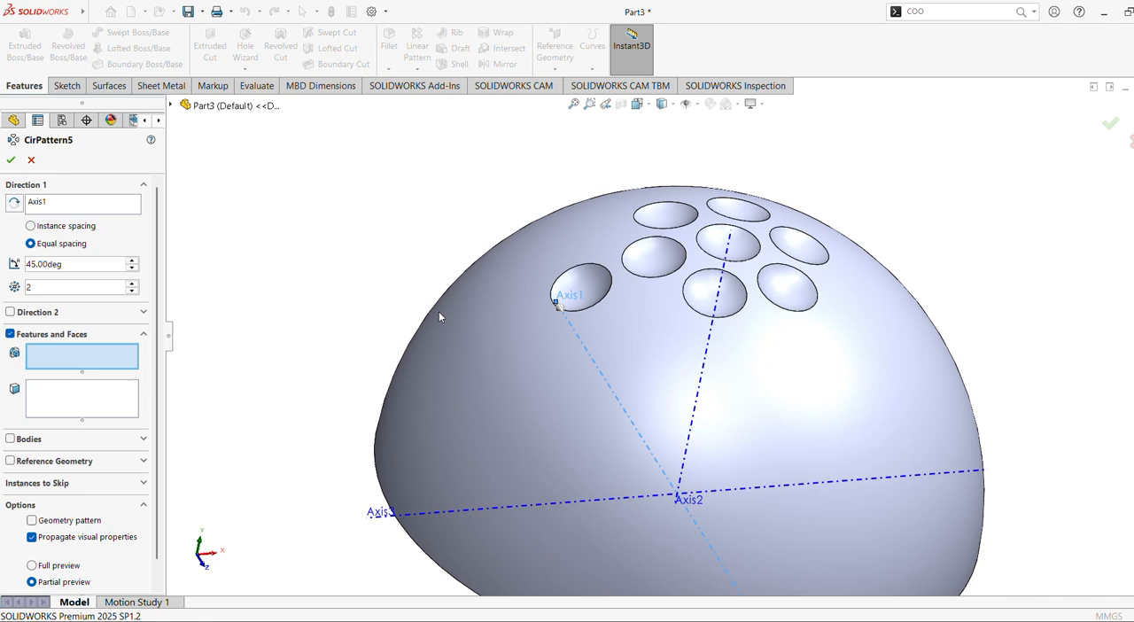
left_click(719, 246)
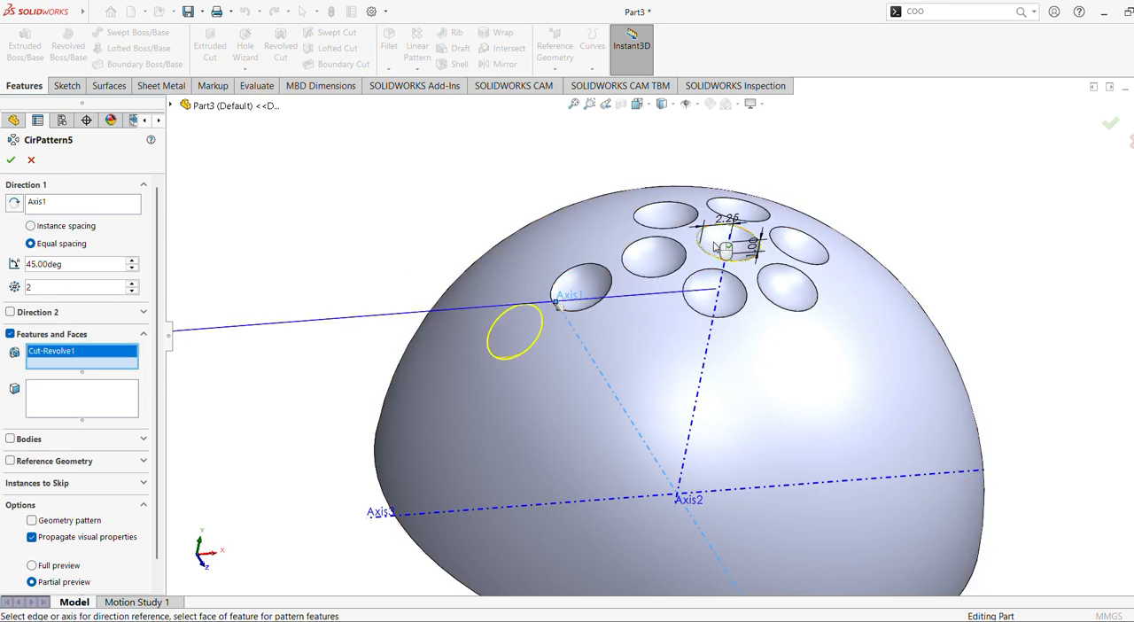
left_click(11, 159)
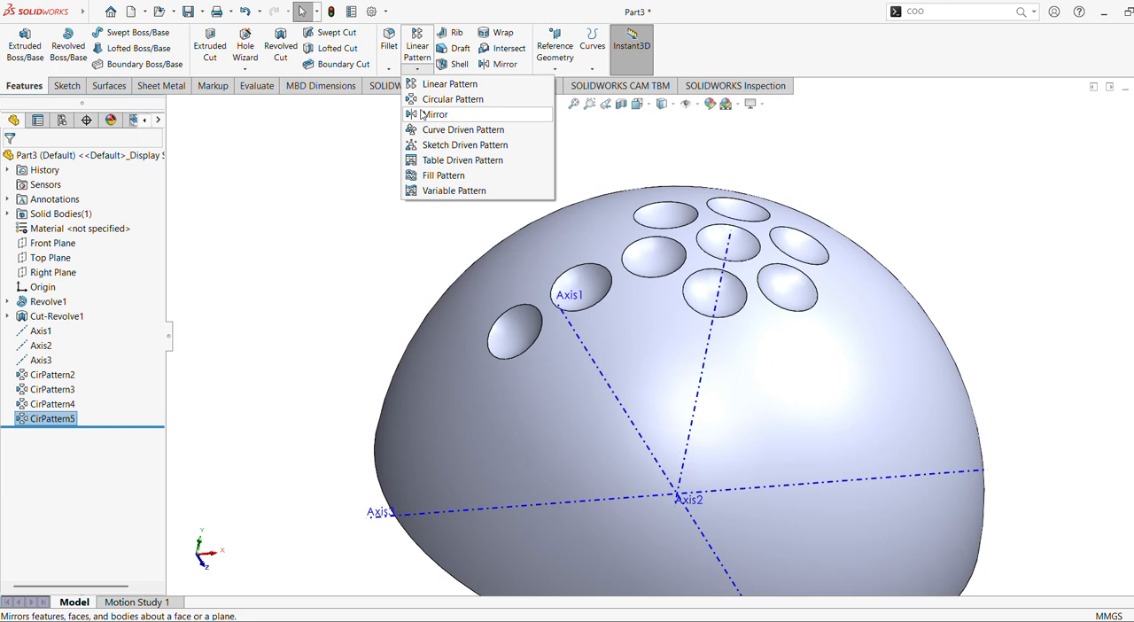
Start another Circular Pattern and replace its preselected feature with the central dimple cut (Cut-Revolve1).
left_click(450, 100)
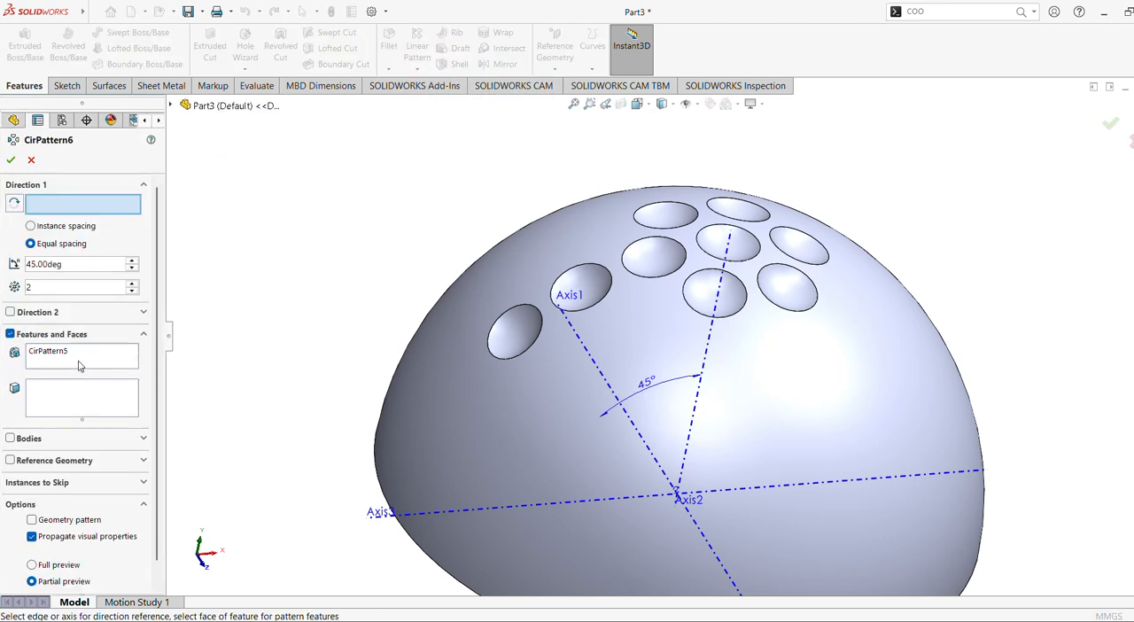
left_click(78, 365)
right_click(80, 365)
left_click(106, 369)
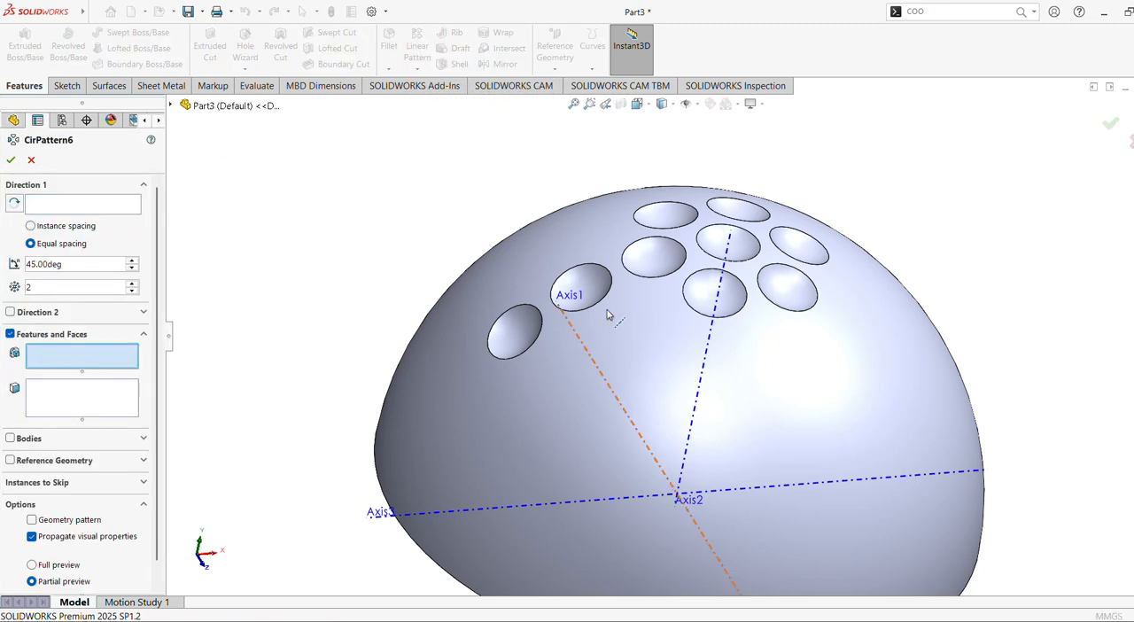
left_click(705, 247)
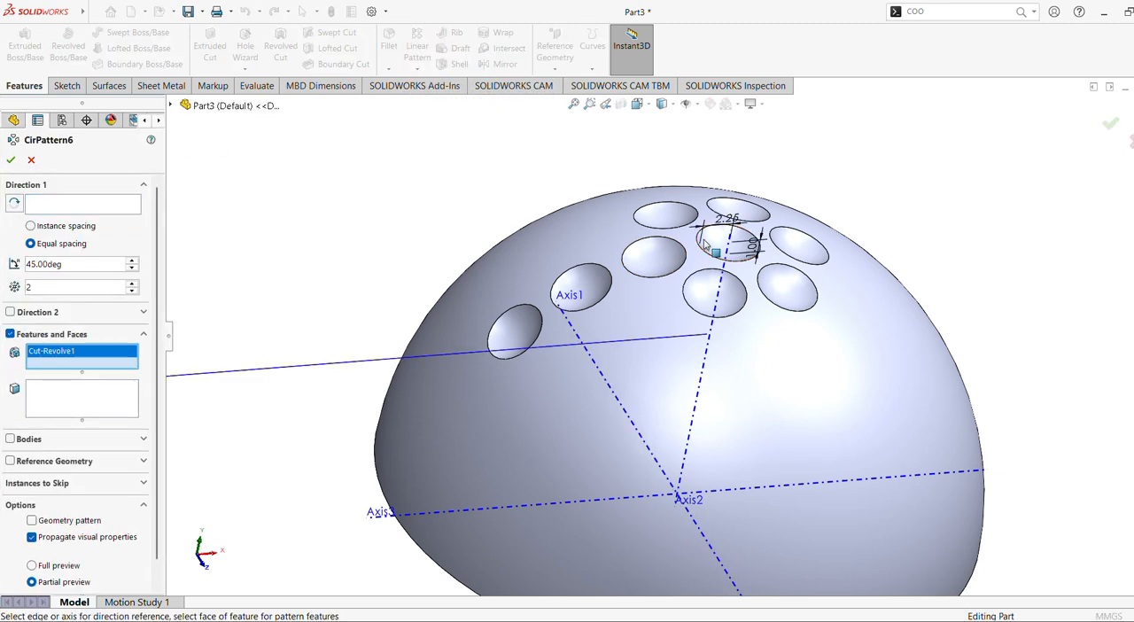
Set the pattern's rotation axis to Axis1 and its total angle to 60°, then accept it.
left_click(32, 202)
left_click(560, 502)
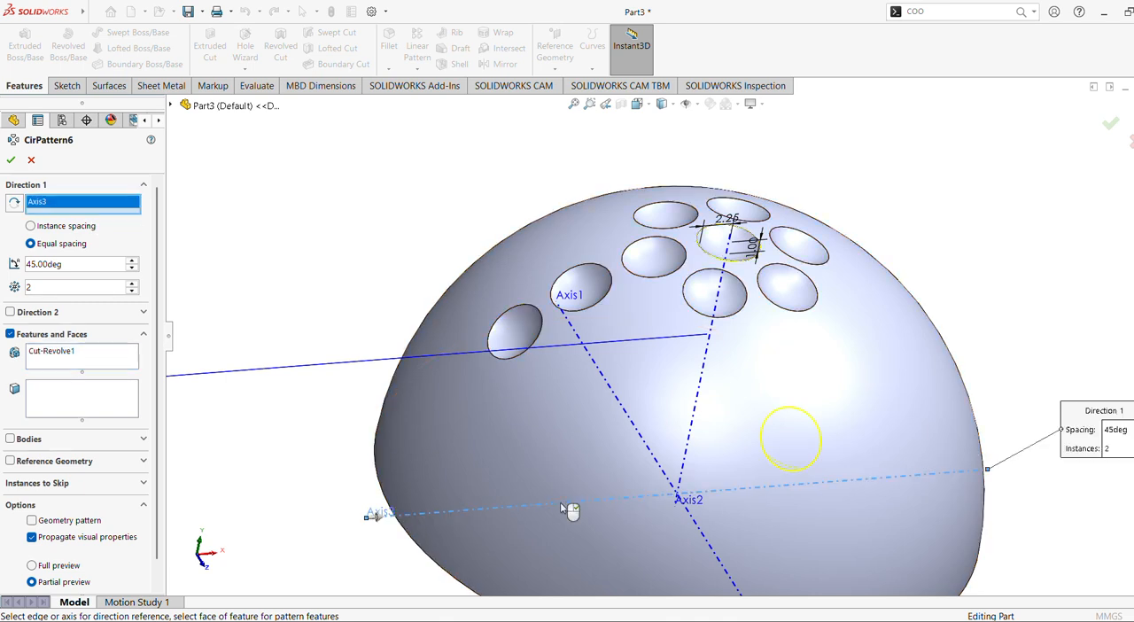
left_click(699, 535)
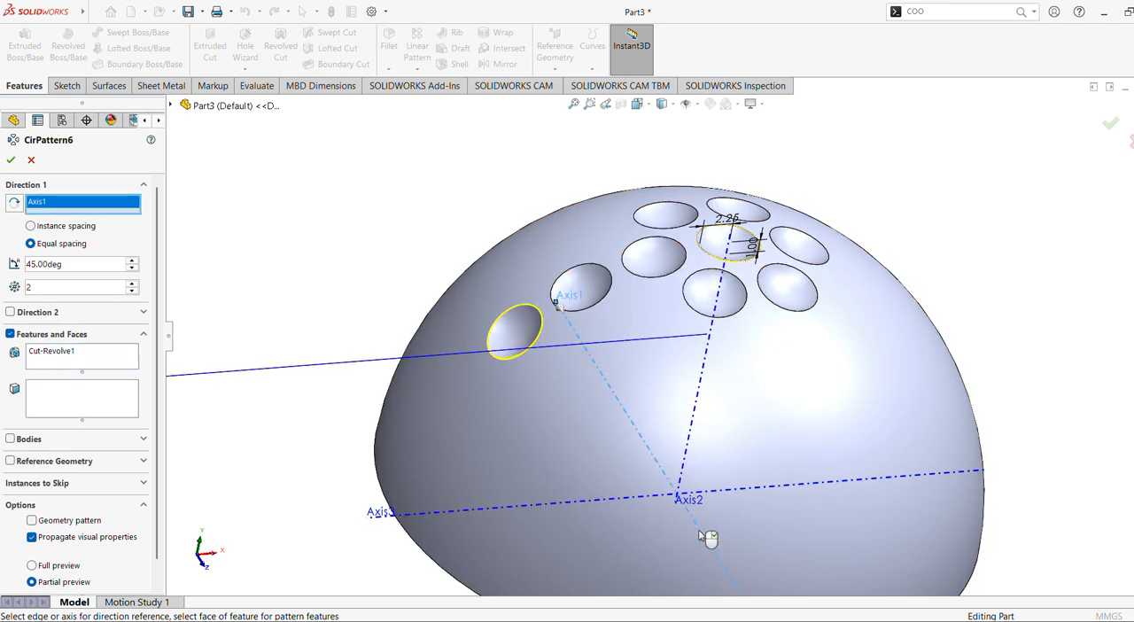
left_click_drag(67, 264, 3, 258)
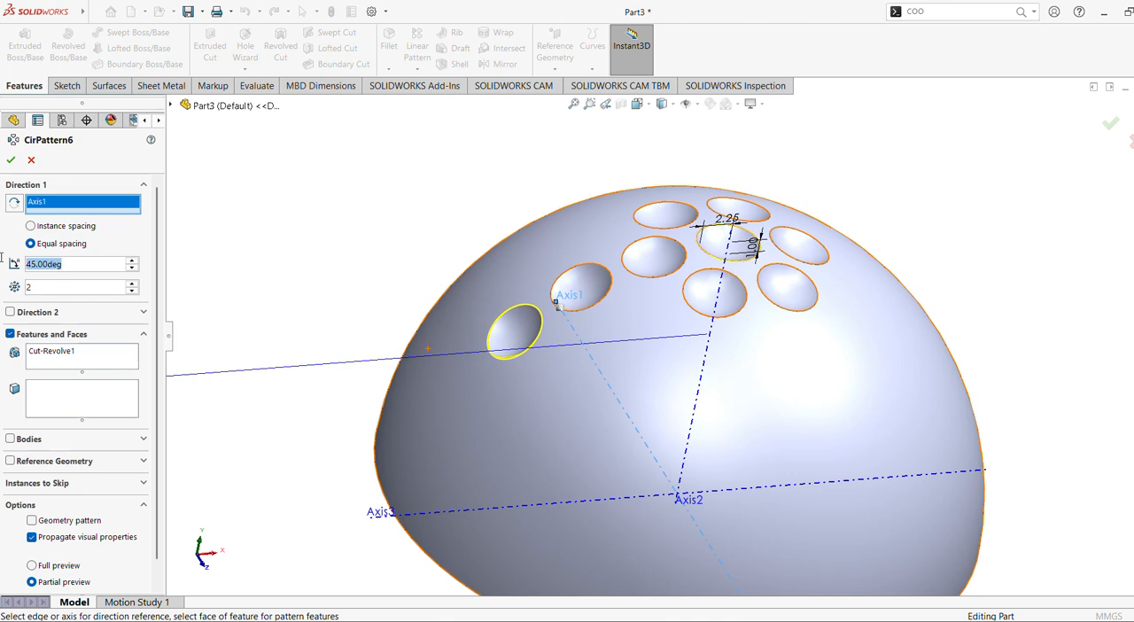
type("60")
key("Return")
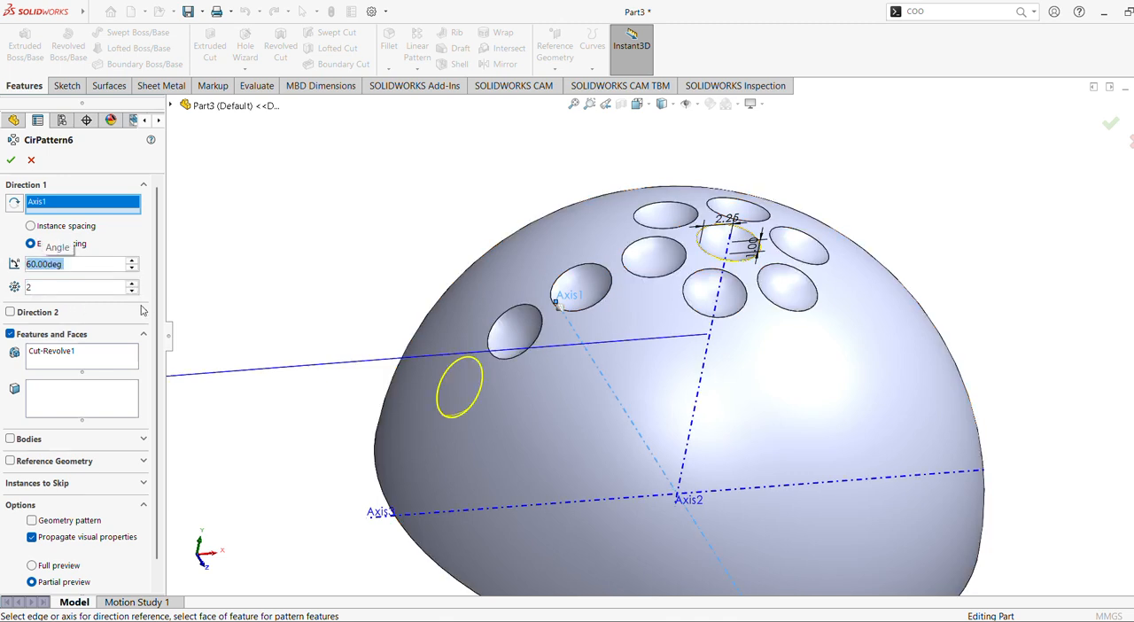
left_click(10, 160)
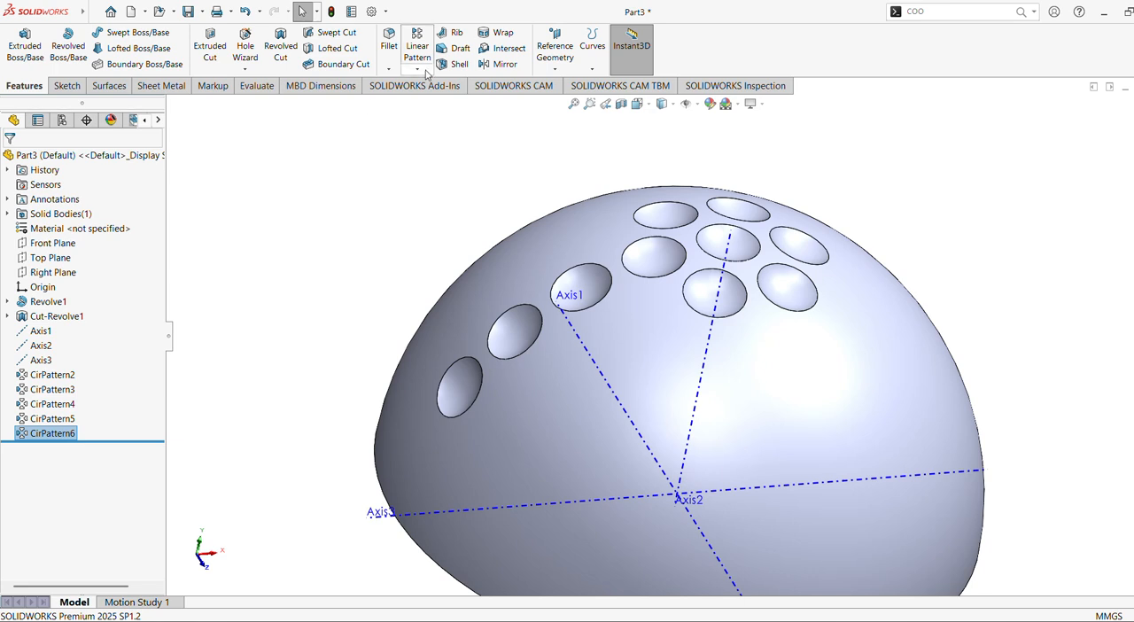
Start another Circular Pattern and replace its preselected feature with the central dimple cut (Cut-Revolve1).
left_click(425, 72)
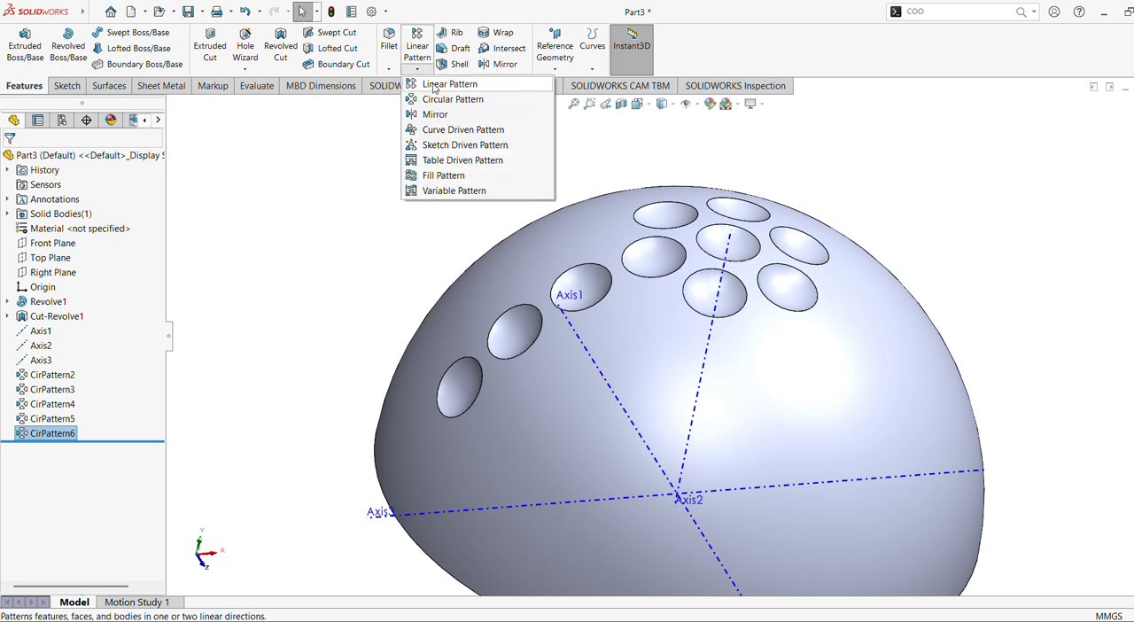
left_click(443, 99)
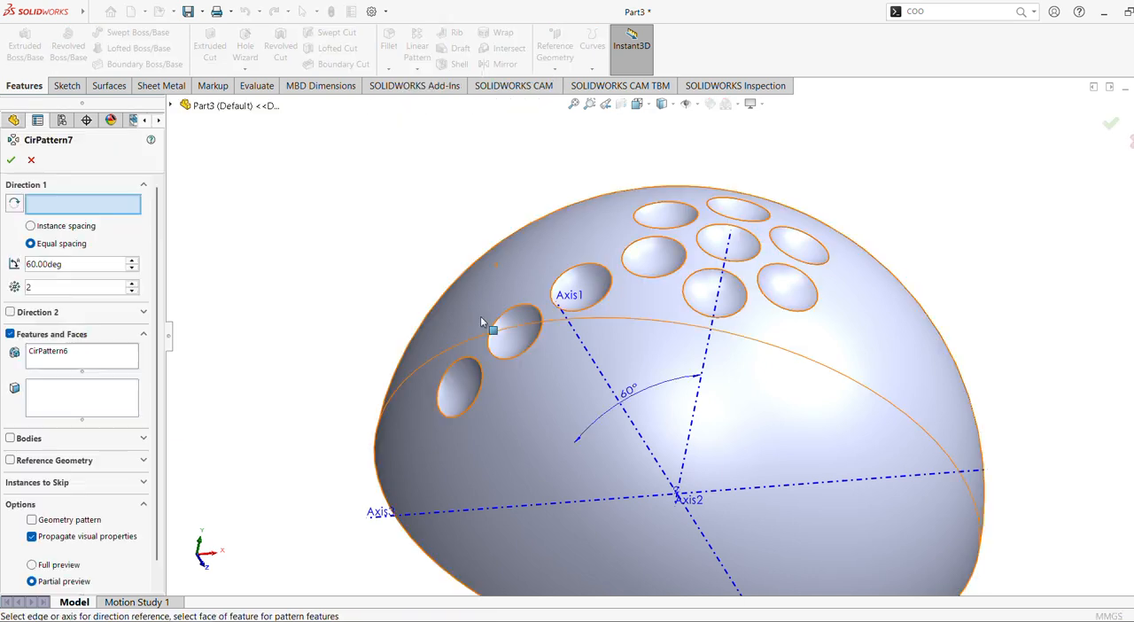
left_click(64, 365)
right_click(60, 362)
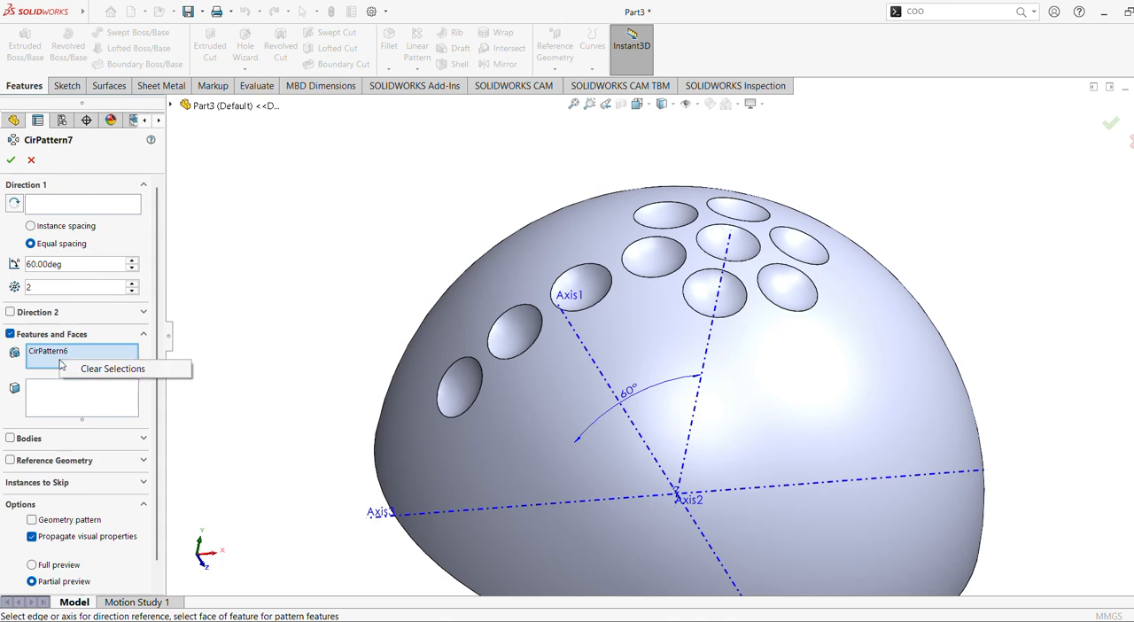
left_click(115, 369)
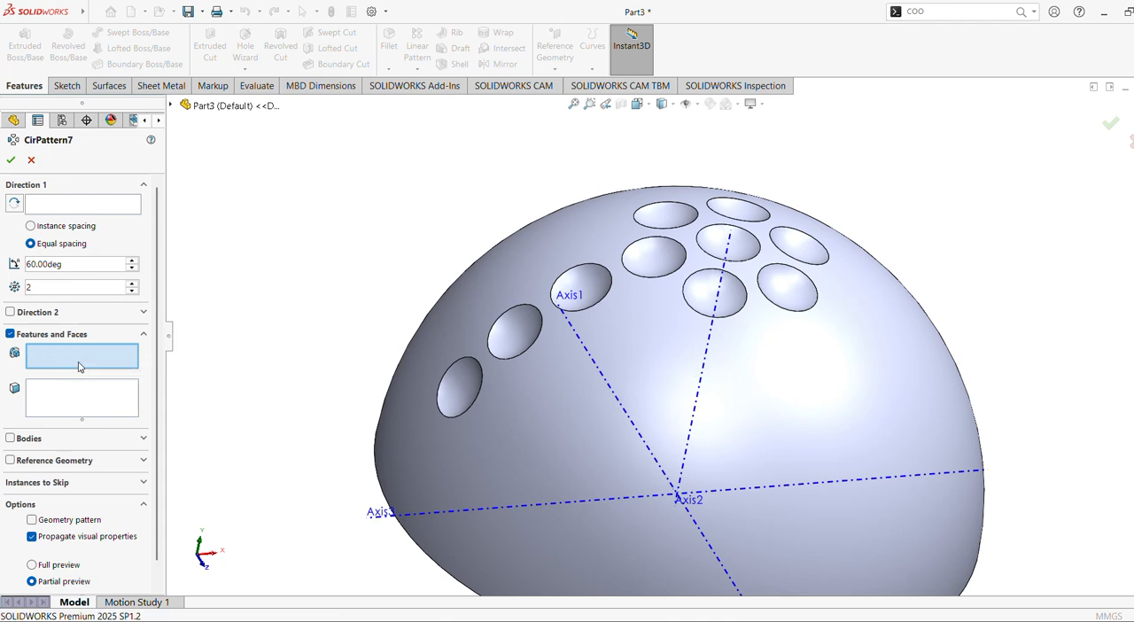
left_click(718, 248)
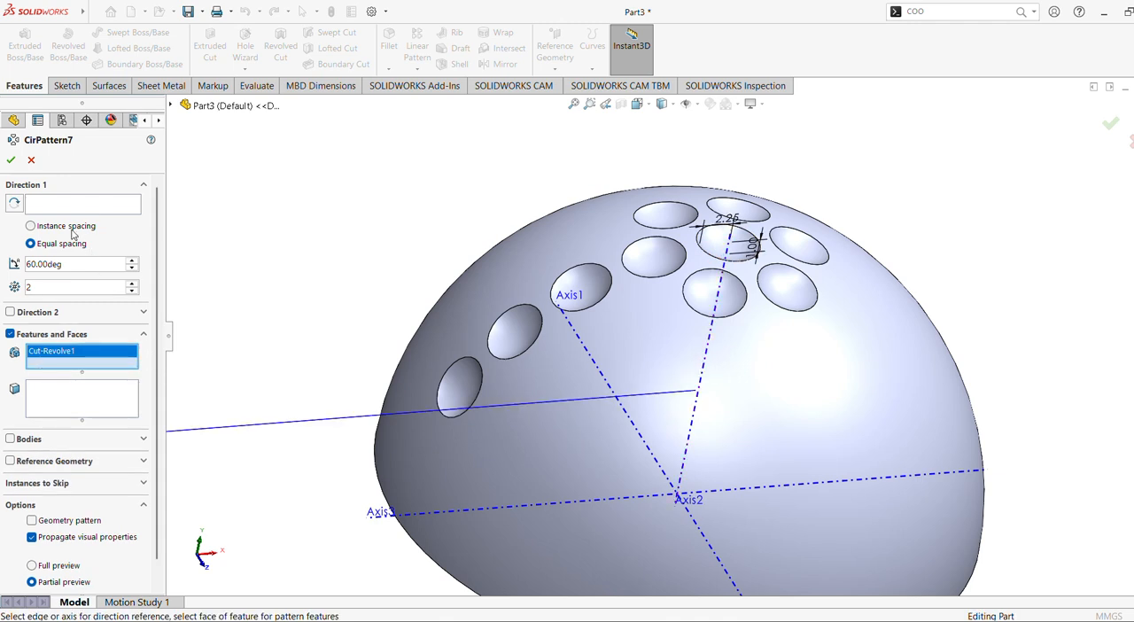
Set the pattern's total angle to 75° and its rotation axis to Axis1, then accept it.
left_click_drag(74, 264, 1, 262)
type("75")
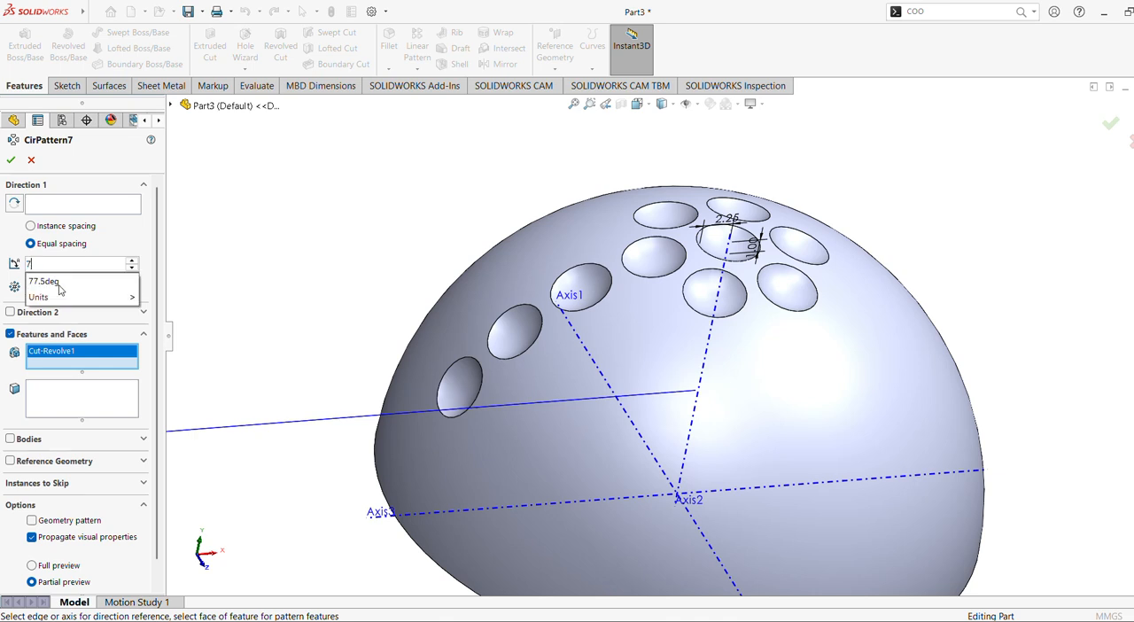
left_click(723, 490)
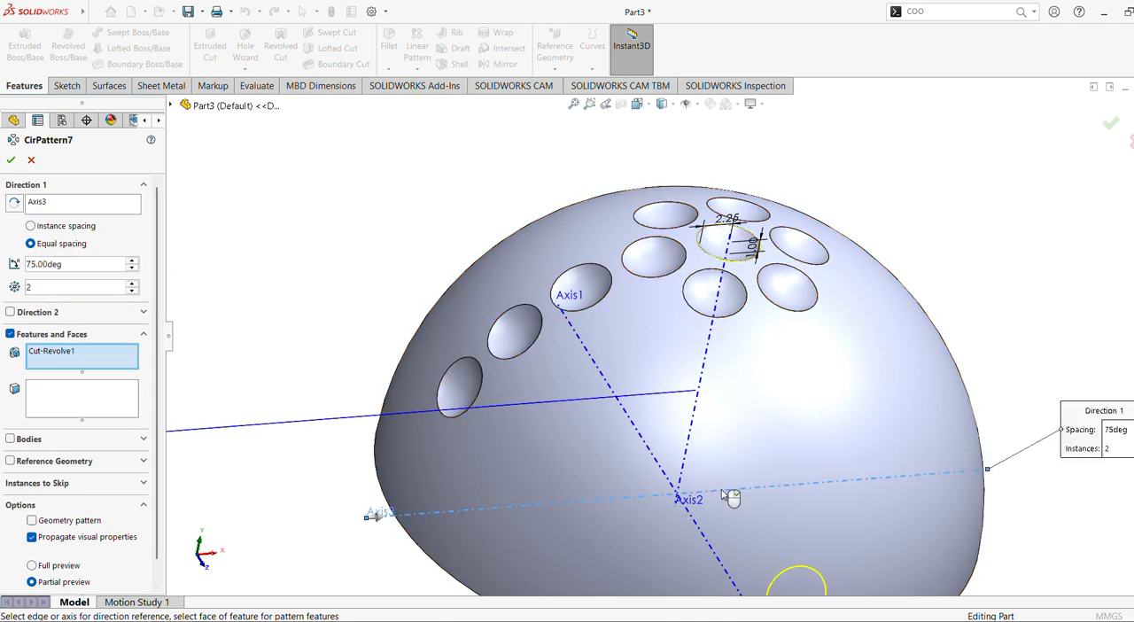
left_click(654, 470)
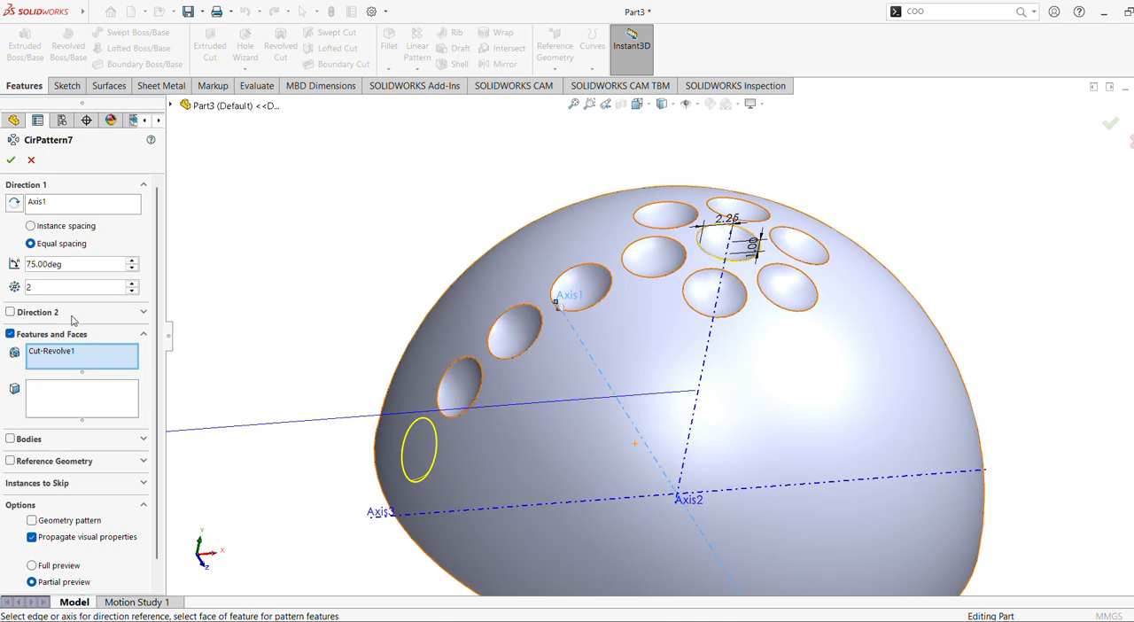
left_click(10, 160)
Start a further Circular Pattern about Axis1 and replace its preselected feature with the central dimple cut (Cut-Revolve1).
left_click(417, 70)
left_click(448, 101)
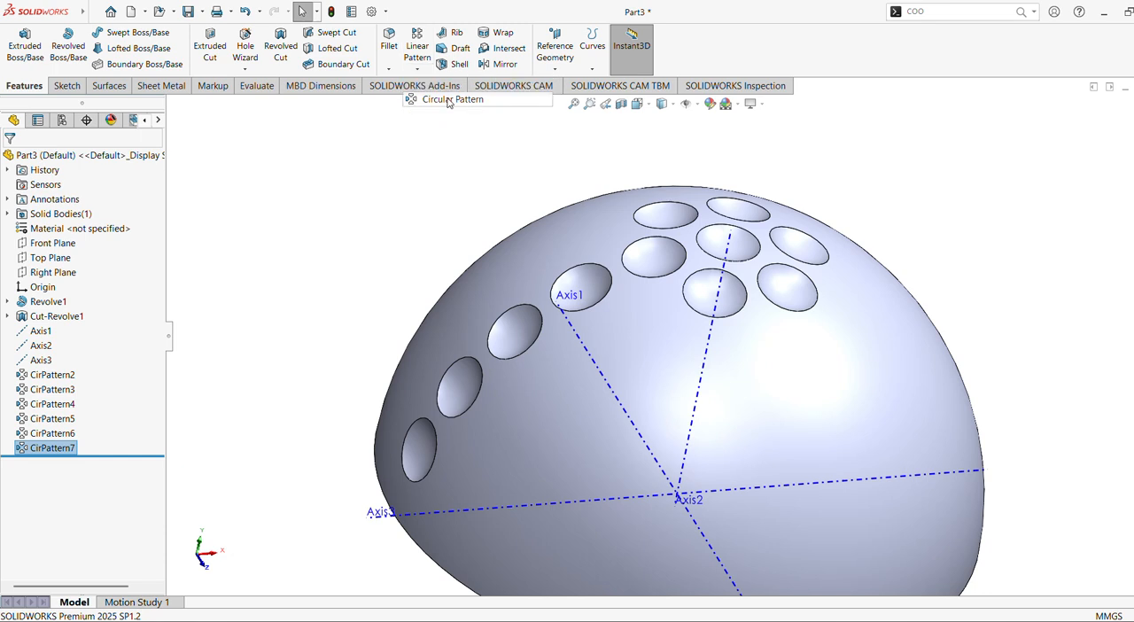
left_click(636, 424)
left_click(90, 358)
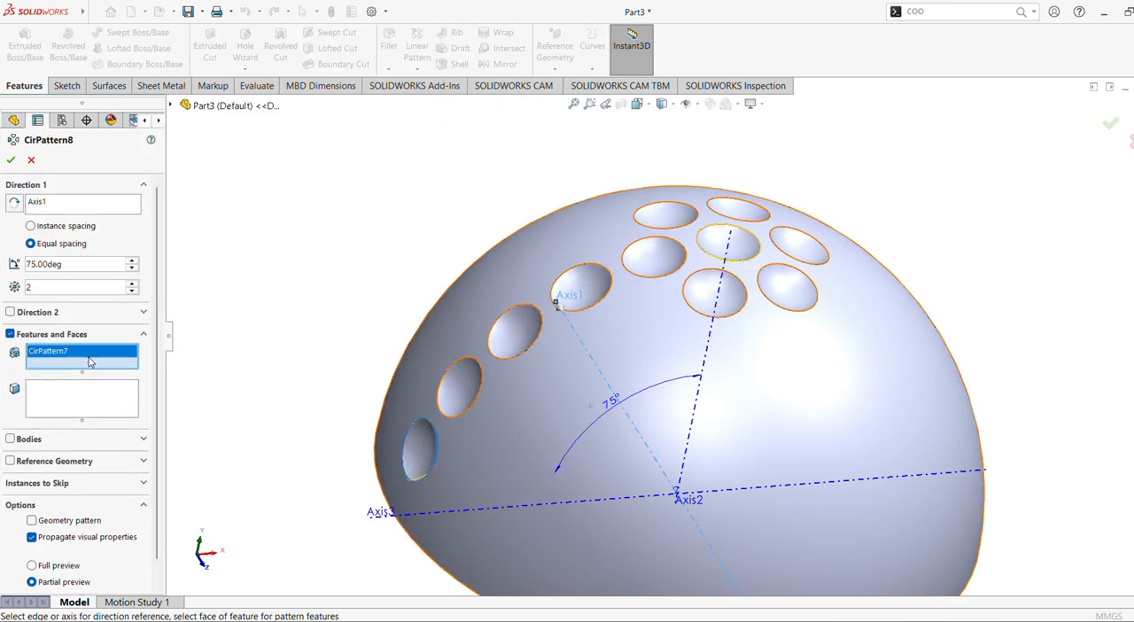
right_click(90, 358)
left_click(108, 363)
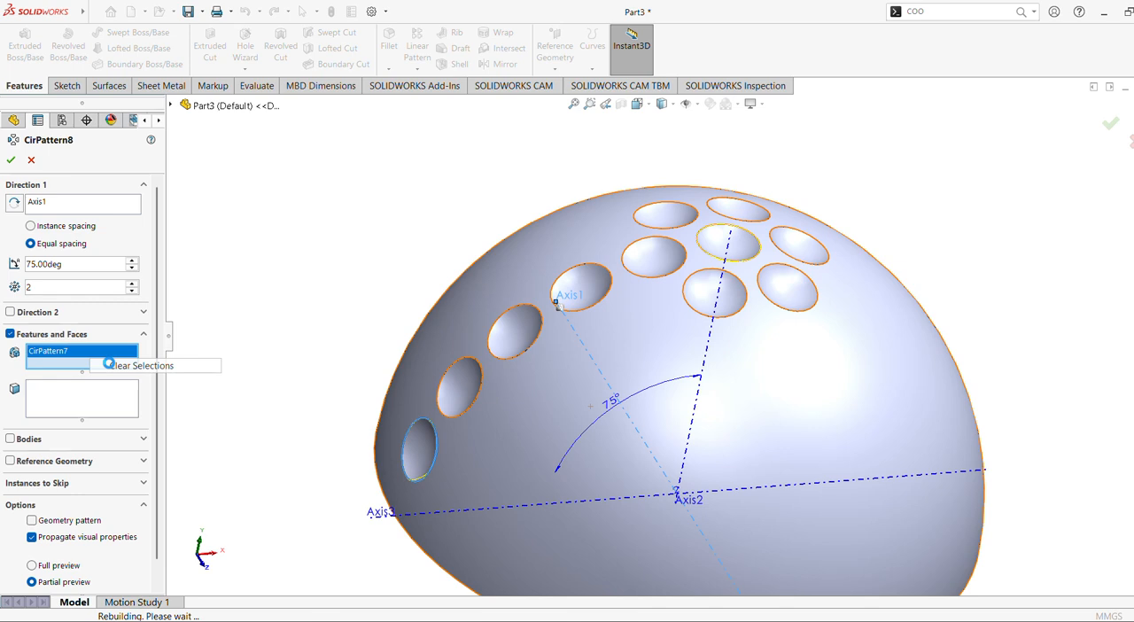
left_click(725, 241)
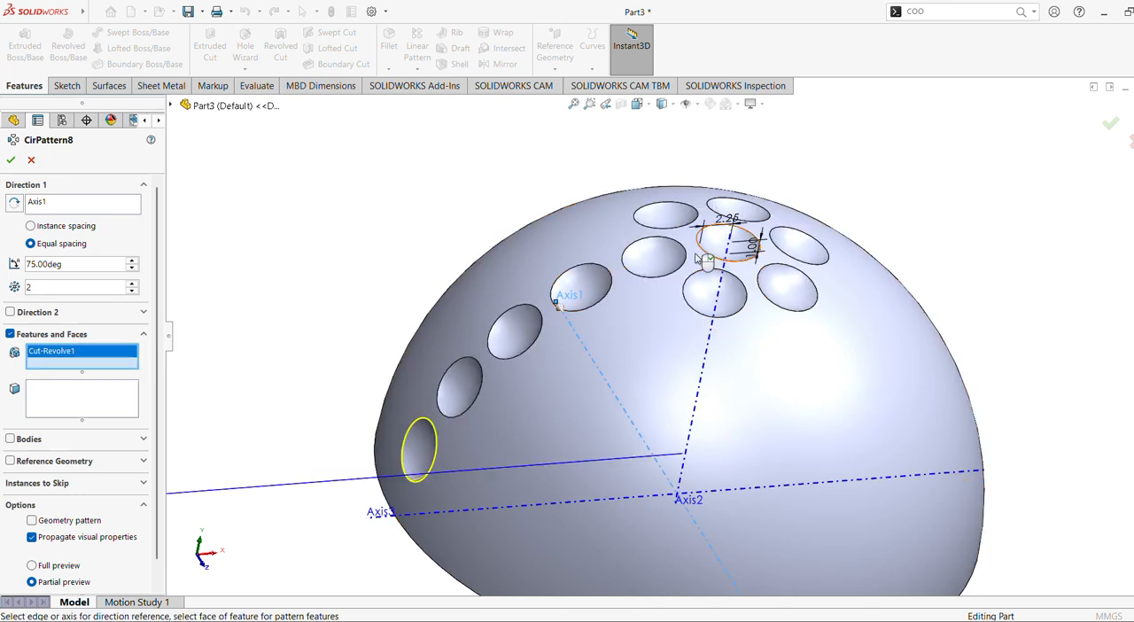
Set the Axis1 pattern's total angle to 90° and accept the pattern.
left_click(131, 259)
left_click(131, 260)
left_click(132, 260)
left_click(131, 260)
left_click(131, 260)
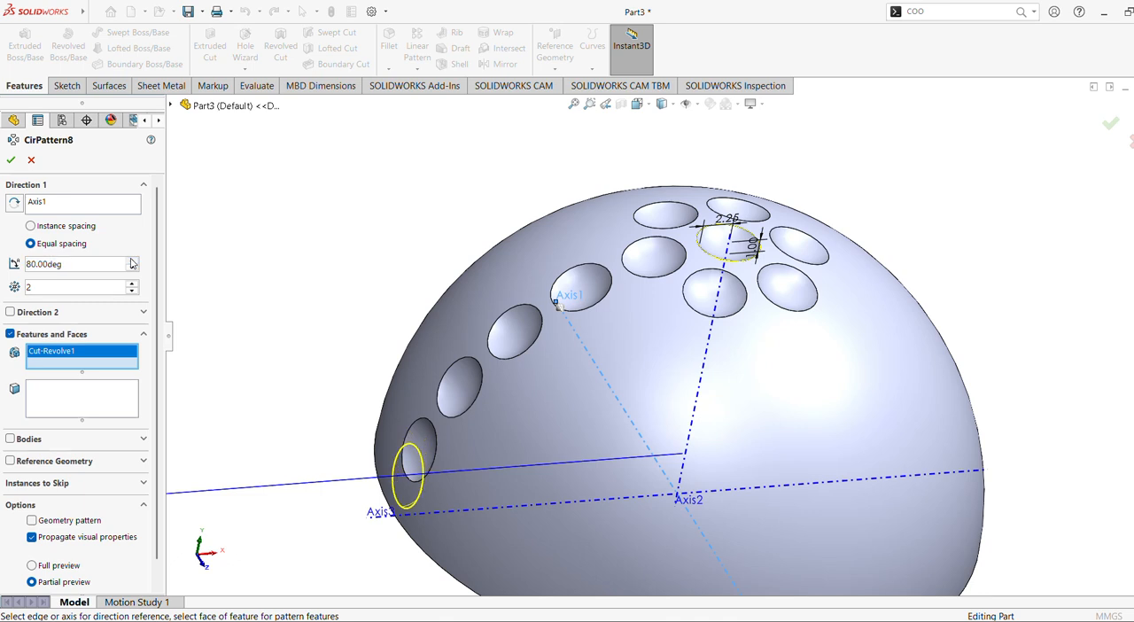
left_click(131, 260)
left_click(131, 260)
left_click(131, 260)
left_click(131, 261)
left_click(131, 261)
left_click(131, 260)
left_click(131, 261)
left_click(132, 260)
left_click(131, 260)
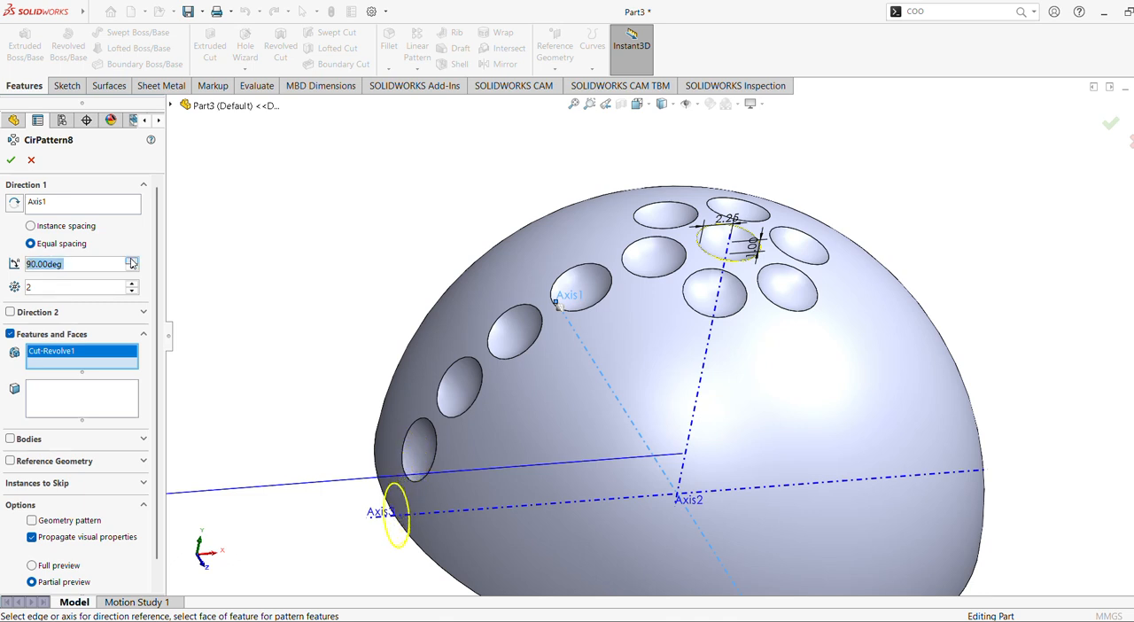
left_click(131, 261)
left_click(131, 260)
left_click(132, 268)
left_click(11, 160)
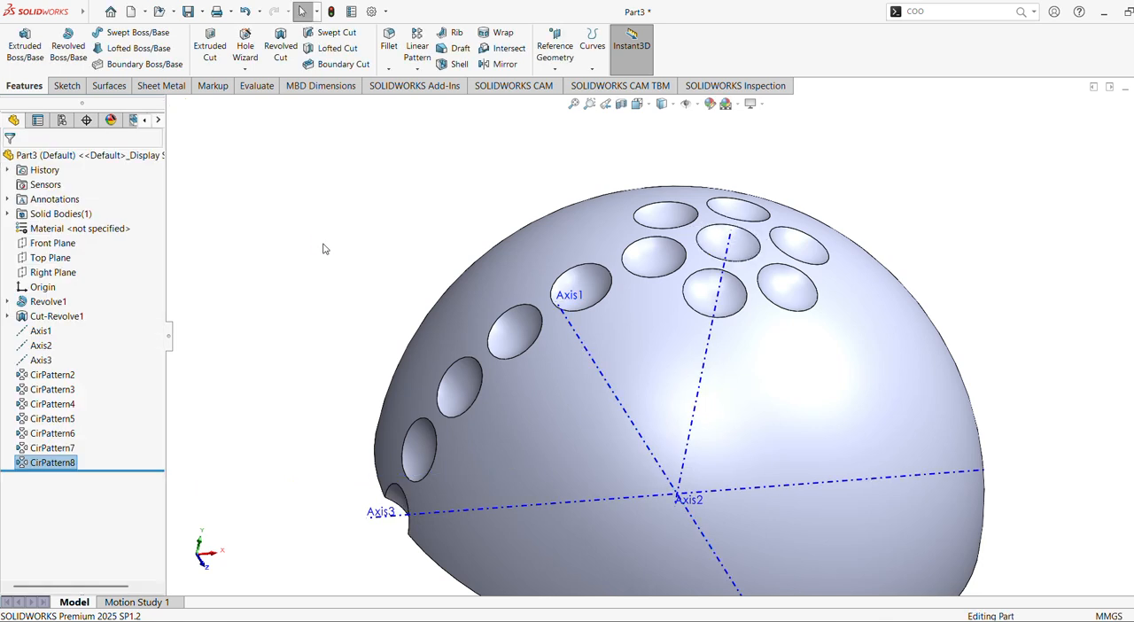
Start a Circular Pattern of the 30° dimple (CirPattern4) with the vertical Axis2 as rotation axis.
left_click(417, 70)
left_click(451, 99)
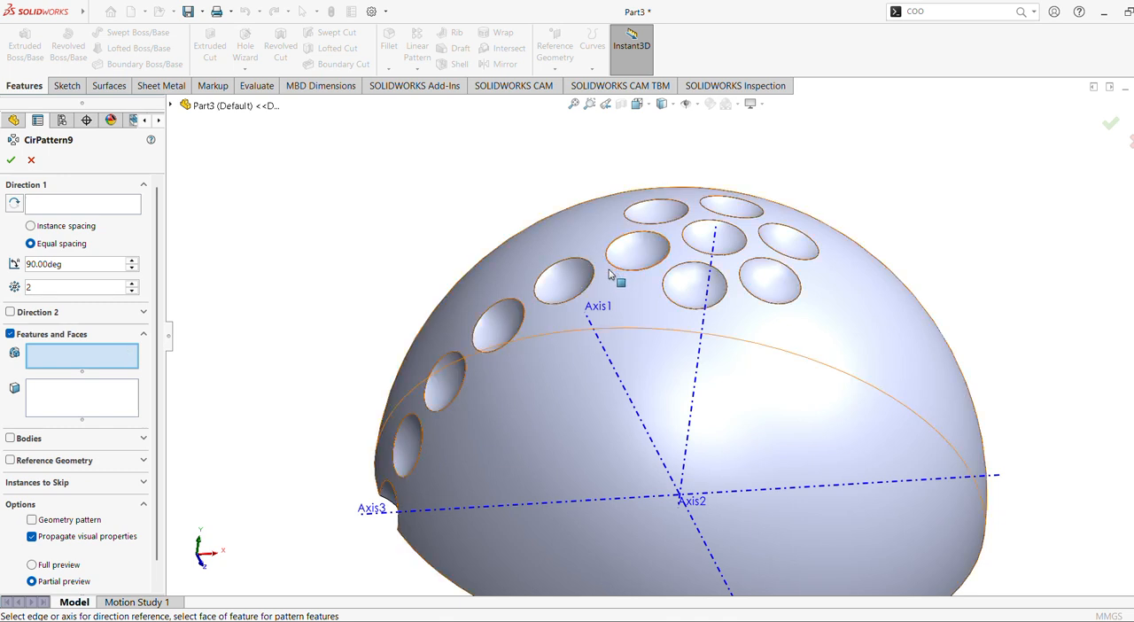
left_click(571, 286)
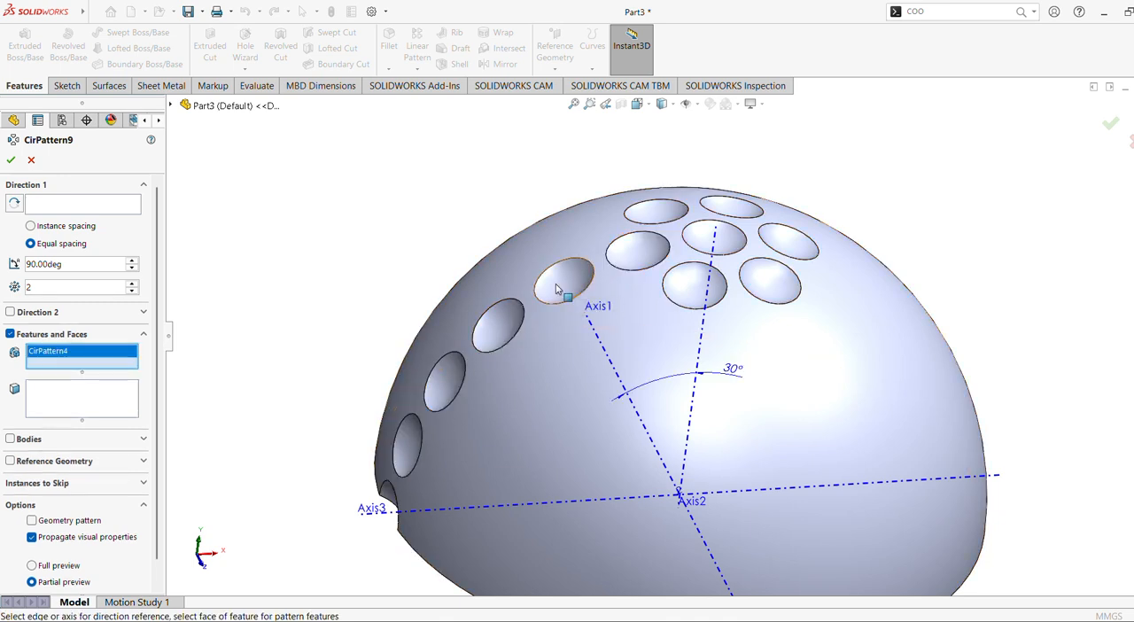
left_click(66, 207)
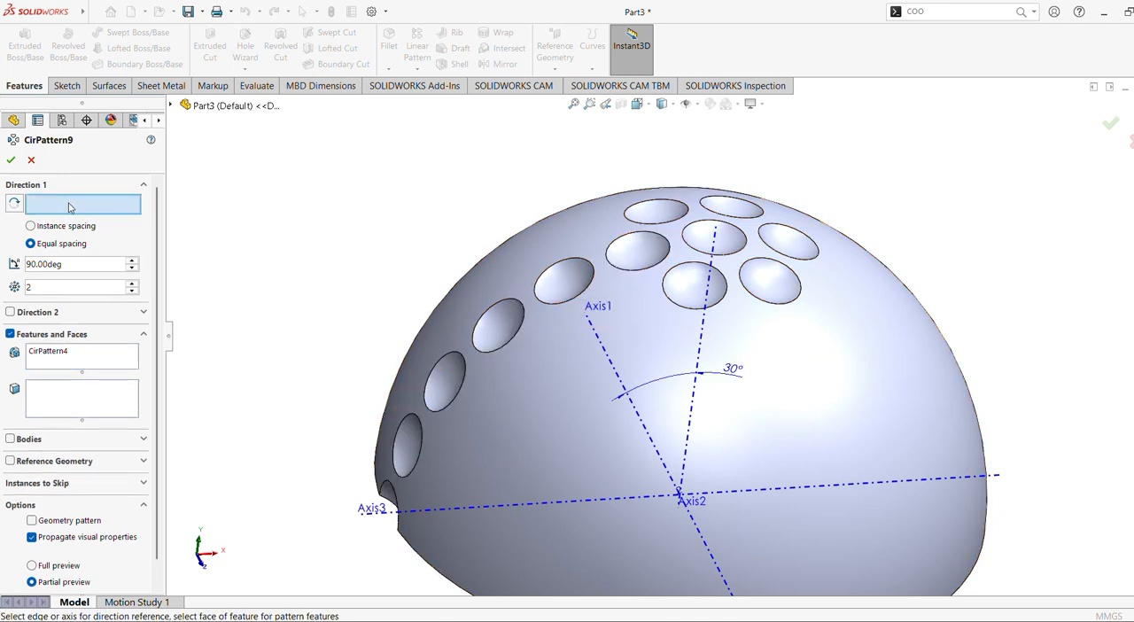
left_click(663, 462)
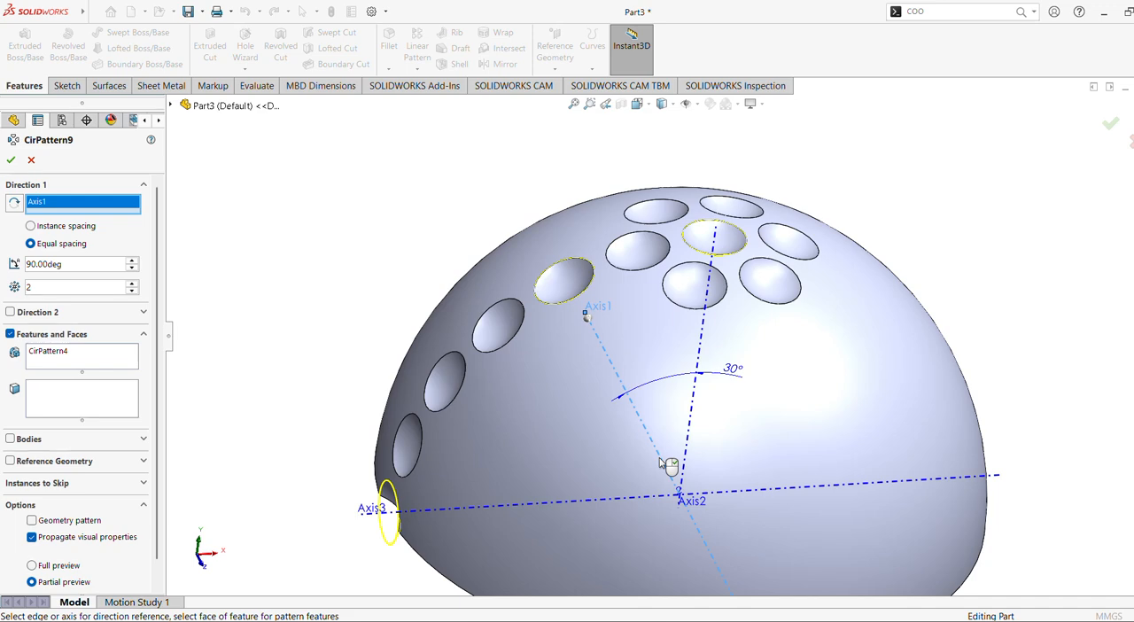
left_click(767, 490)
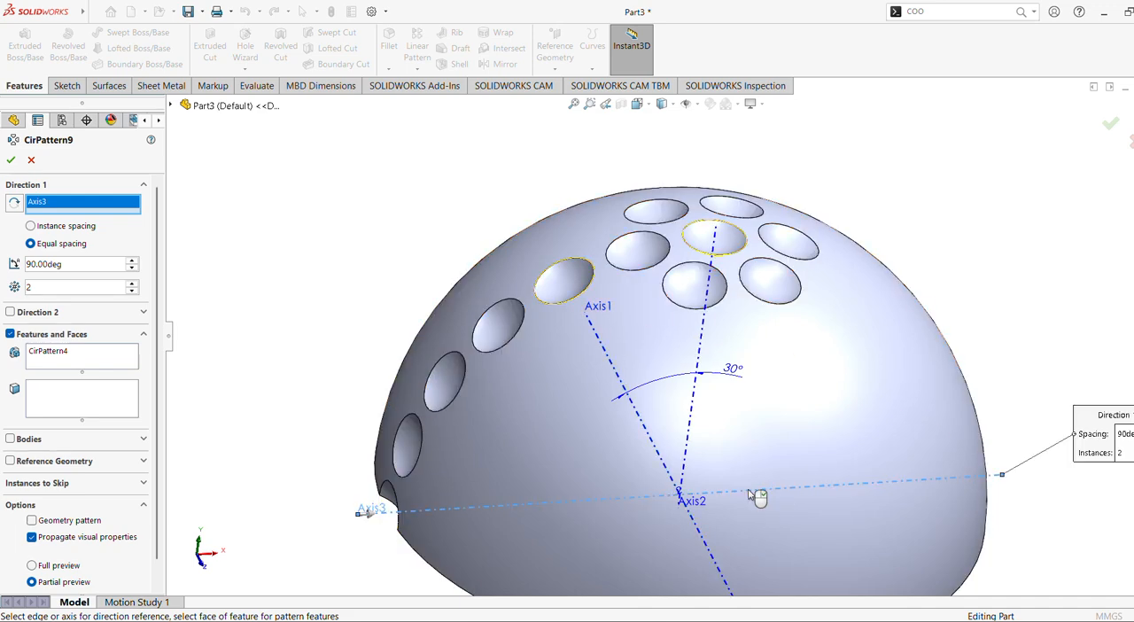
left_click(695, 413)
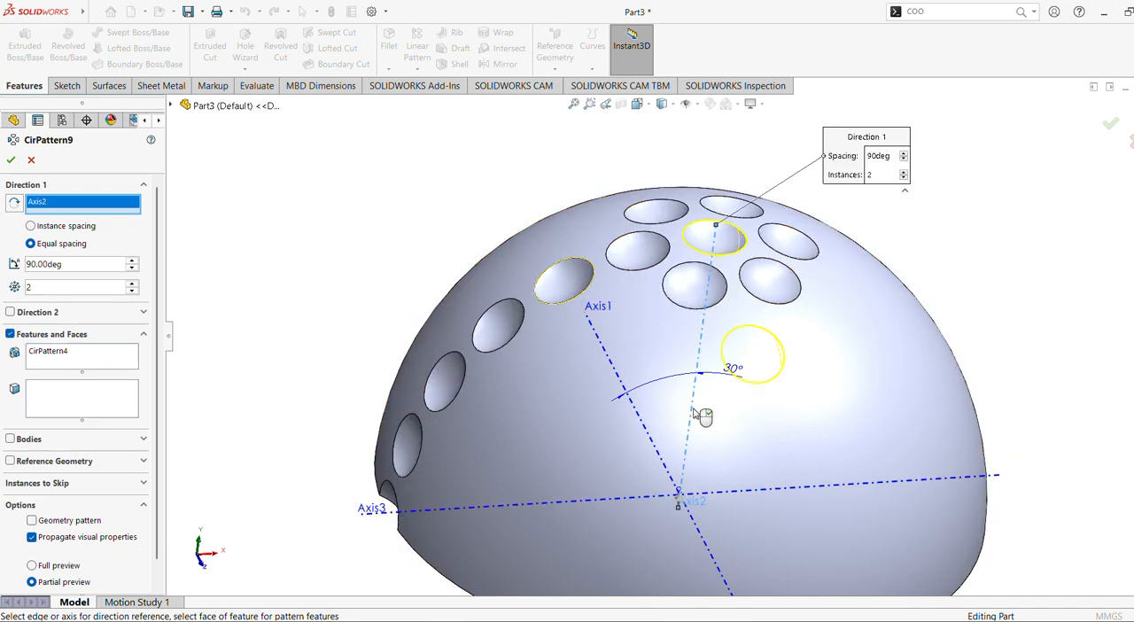
Set the total angle of the 30° dimple's ring pattern to 360°.
middle_click_drag(694, 413, 185, 285)
left_click_drag(115, 268, 3, 258)
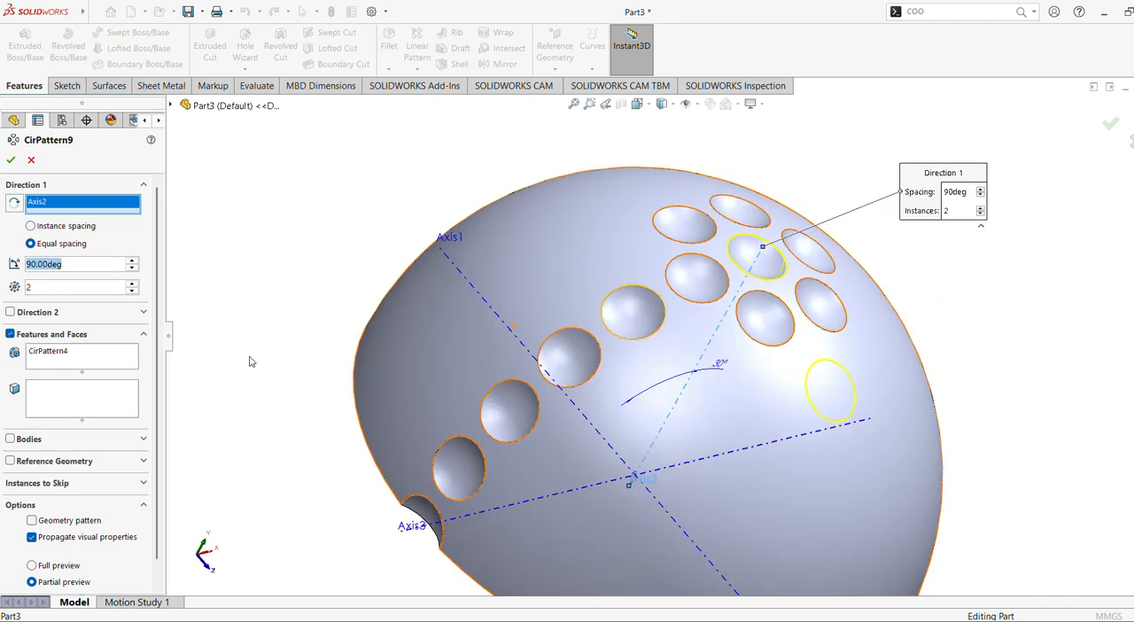
type("360")
key("Return")
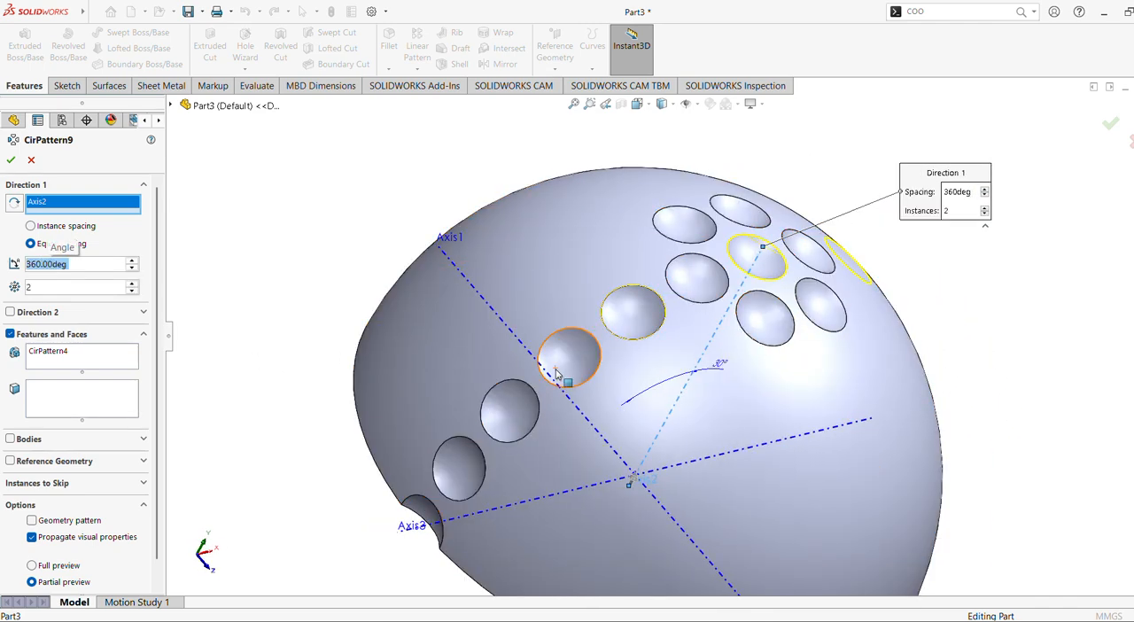
Set the 30° dimple's ring pattern to 12 instances and accept it.
middle_click_drag(557, 395, 419, 280)
scroll(558, 344, "up", 2)
left_click(132, 283)
left_click(131, 283)
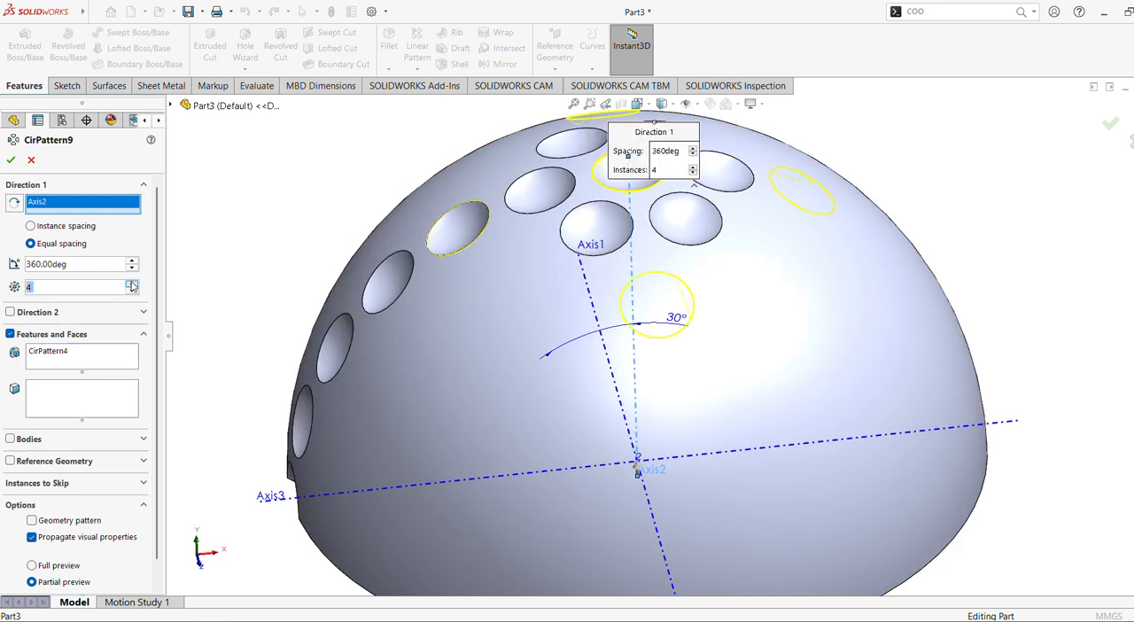
left_click(131, 284)
left_click(131, 284)
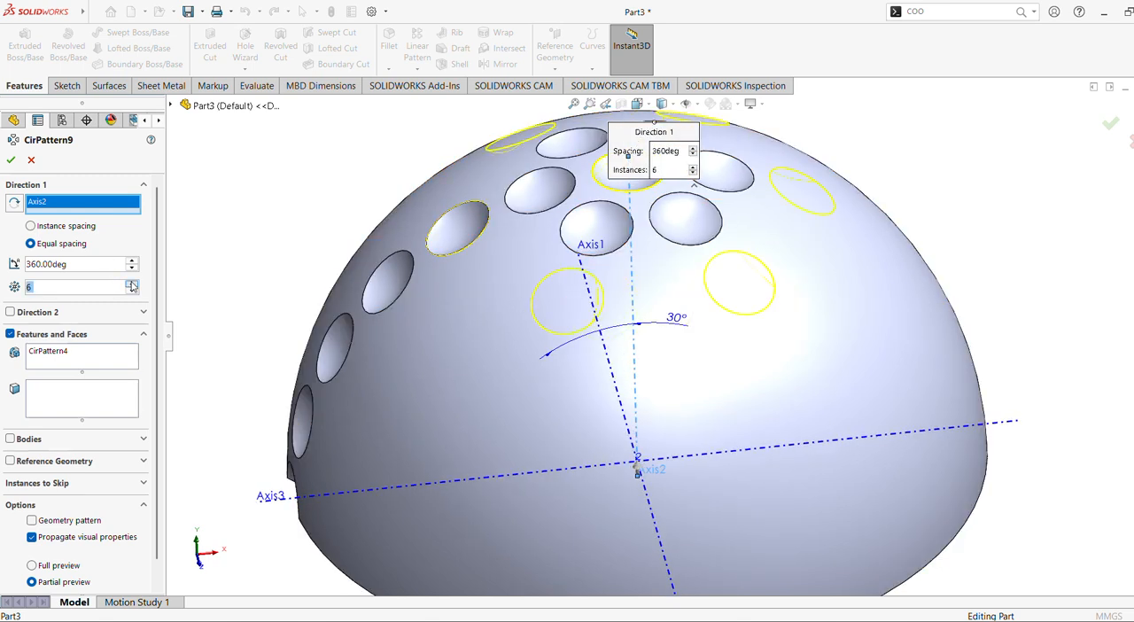
left_click(131, 283)
left_click(131, 284)
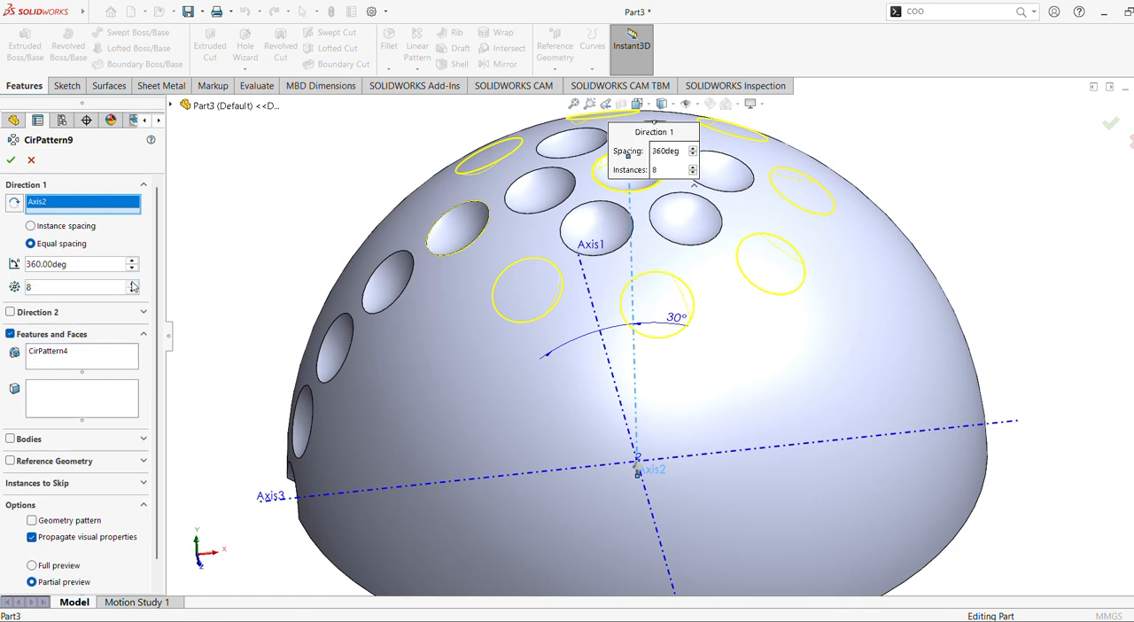
left_click(132, 285)
left_click(132, 284)
left_click(132, 285)
left_click(132, 284)
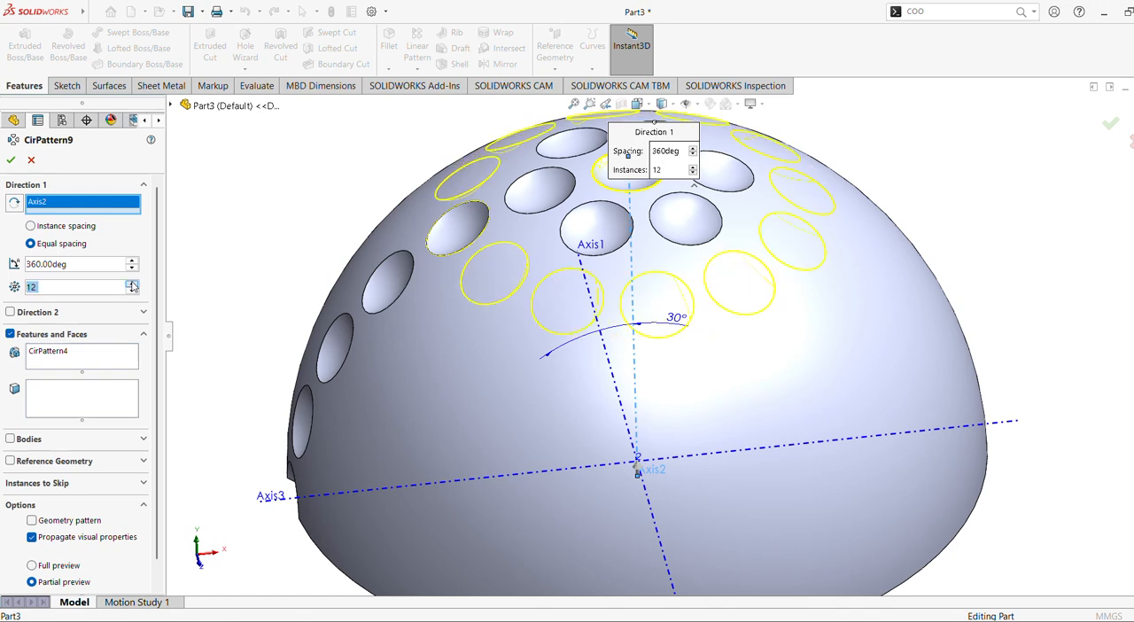
middle_click_drag(388, 286, 440, 342)
scroll(408, 276, "down", 3)
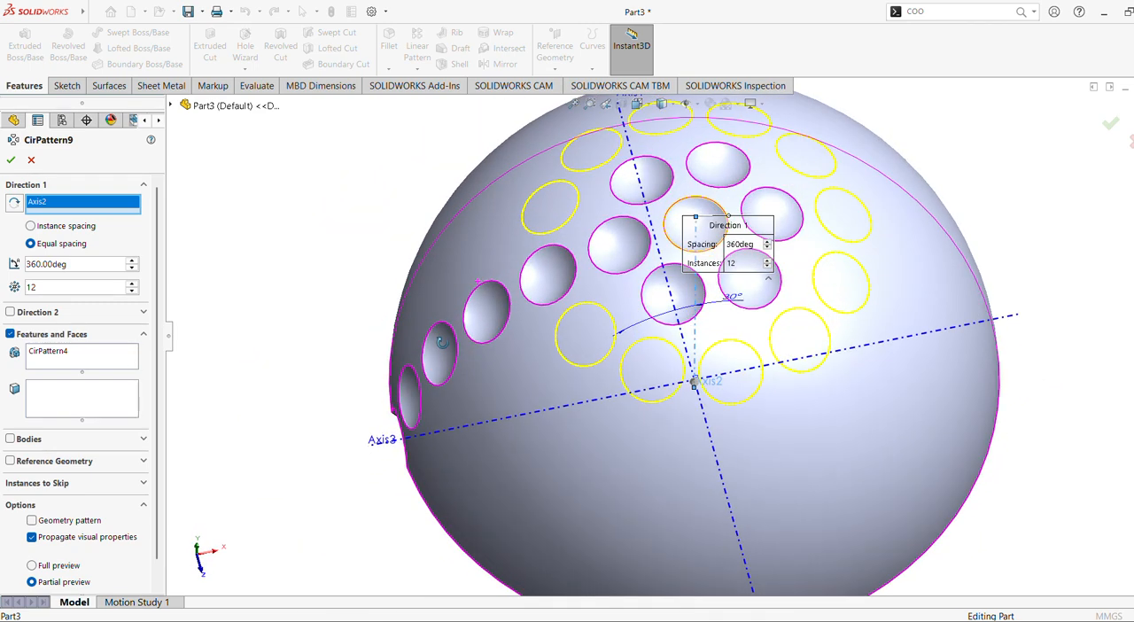
left_click(10, 159)
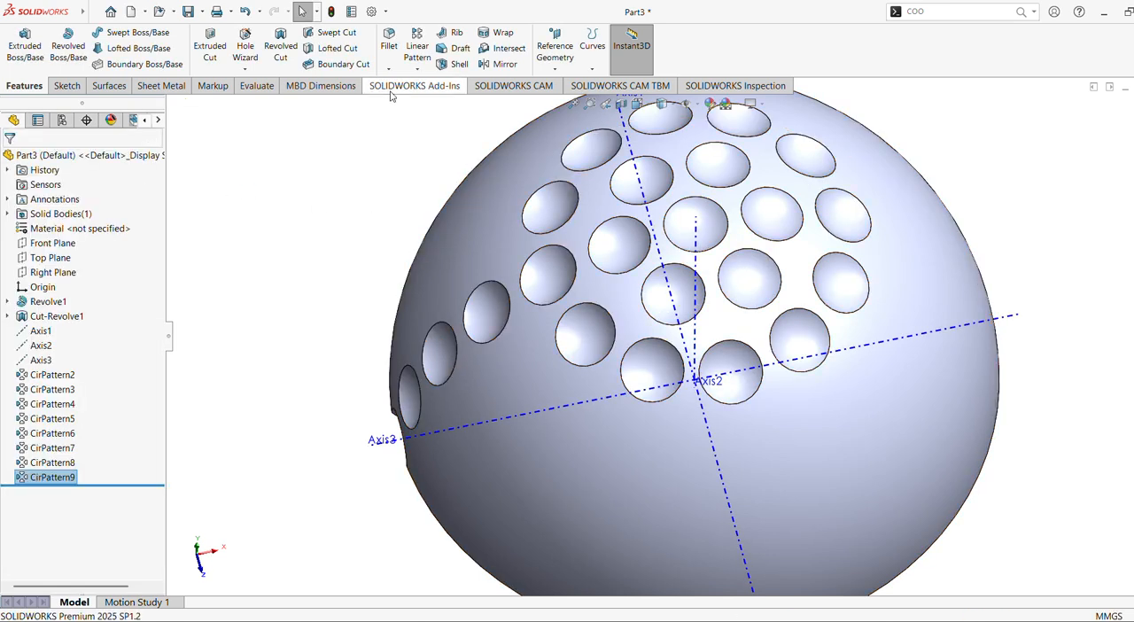
Start a Circular Pattern and replace the preselected CirPattern9 with the 45° dimple (CirPattern5) as the feature to pattern.
left_click(415, 69)
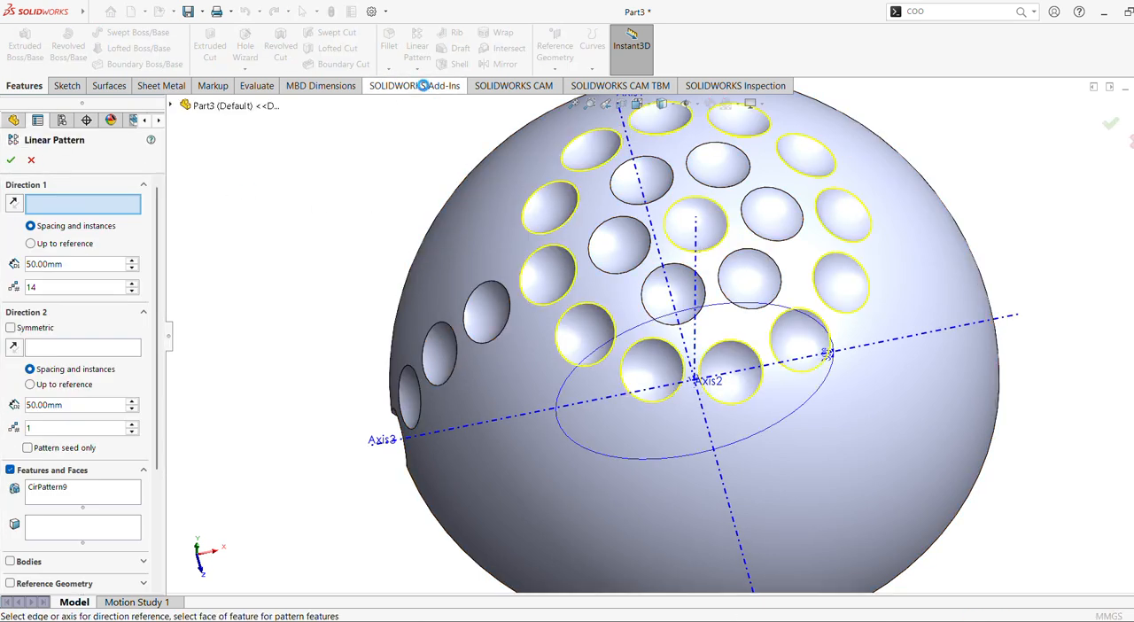
left_click(34, 159)
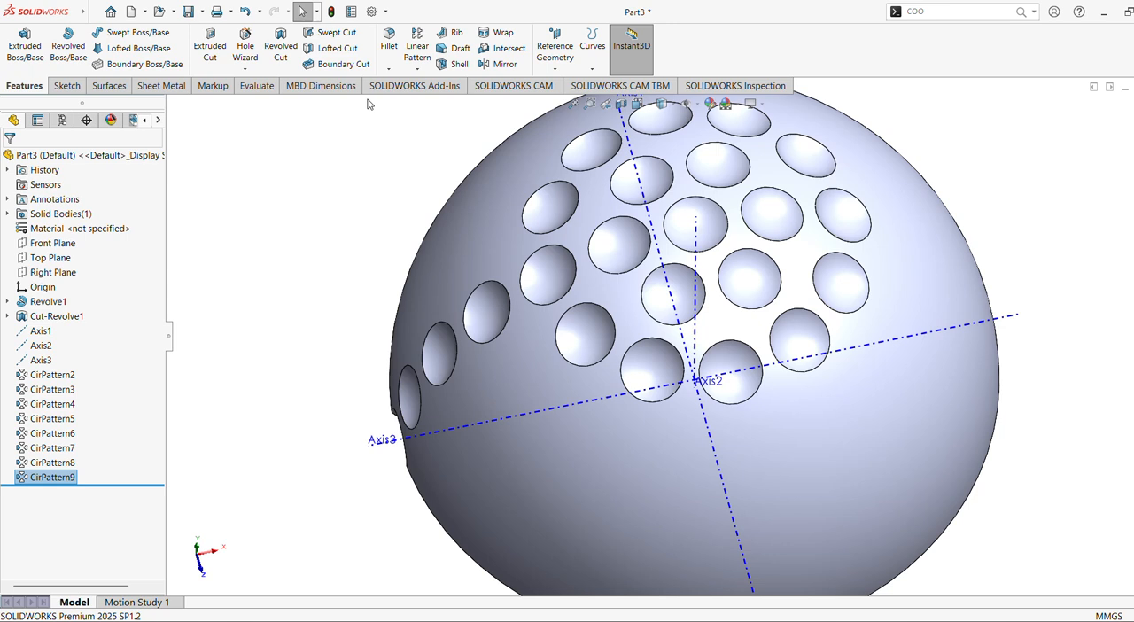
left_click(416, 69)
left_click(439, 98)
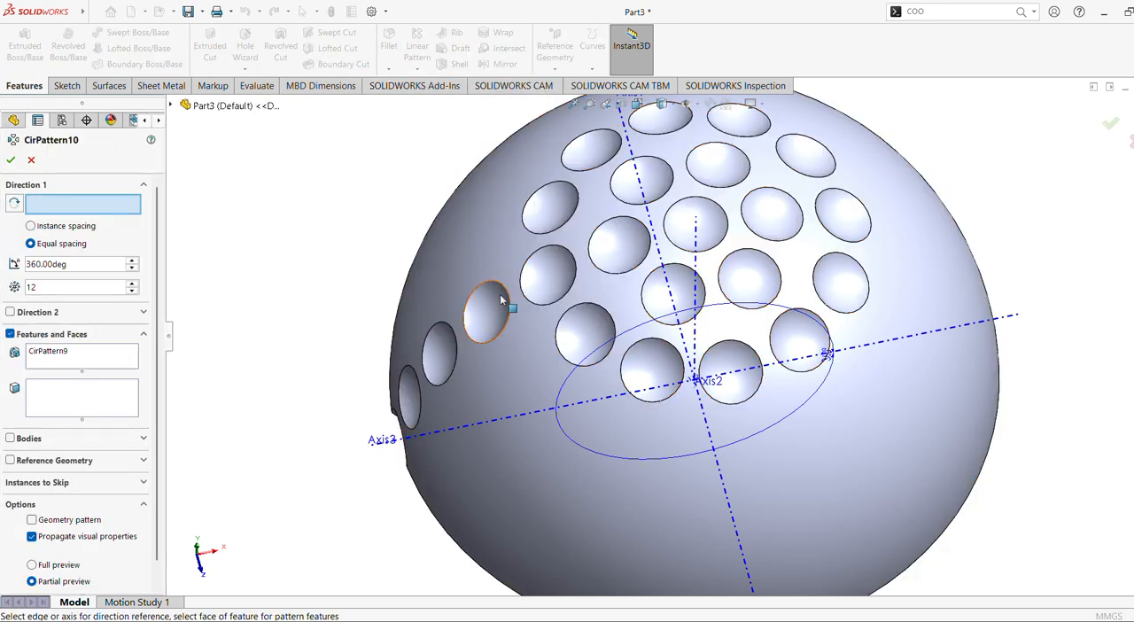
left_click(85, 354)
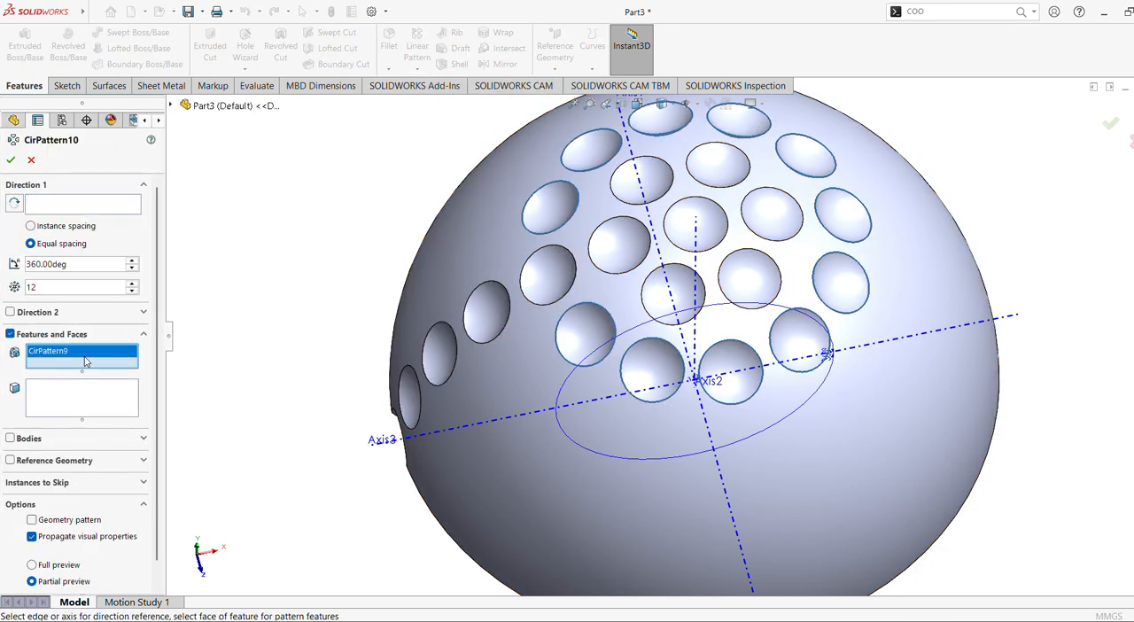
right_click(85, 355)
left_click(111, 362)
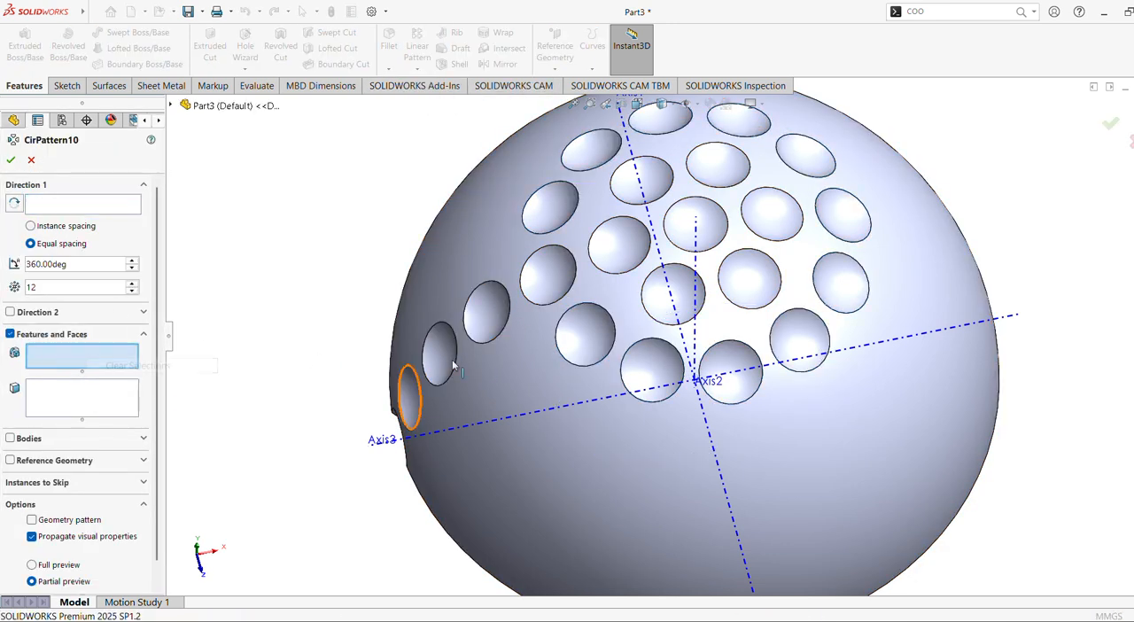
left_click(487, 325)
Use the vertical Axis2 as the rotation axis for the 45° dimple's ring pattern.
left_click(109, 205)
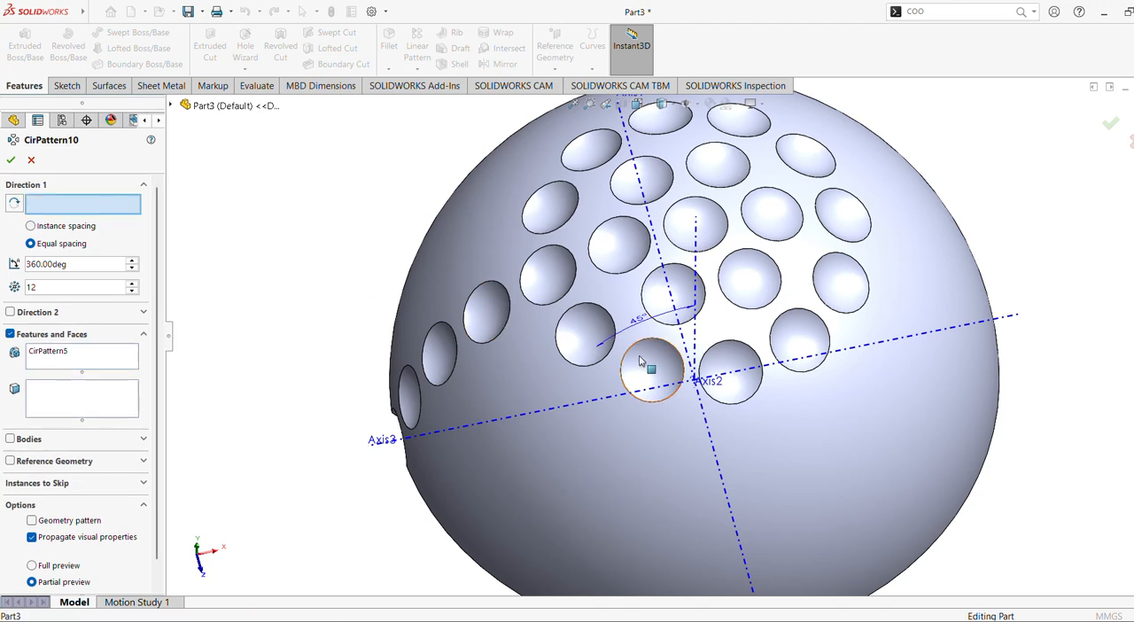
middle_click_drag(640, 360, 640, 282)
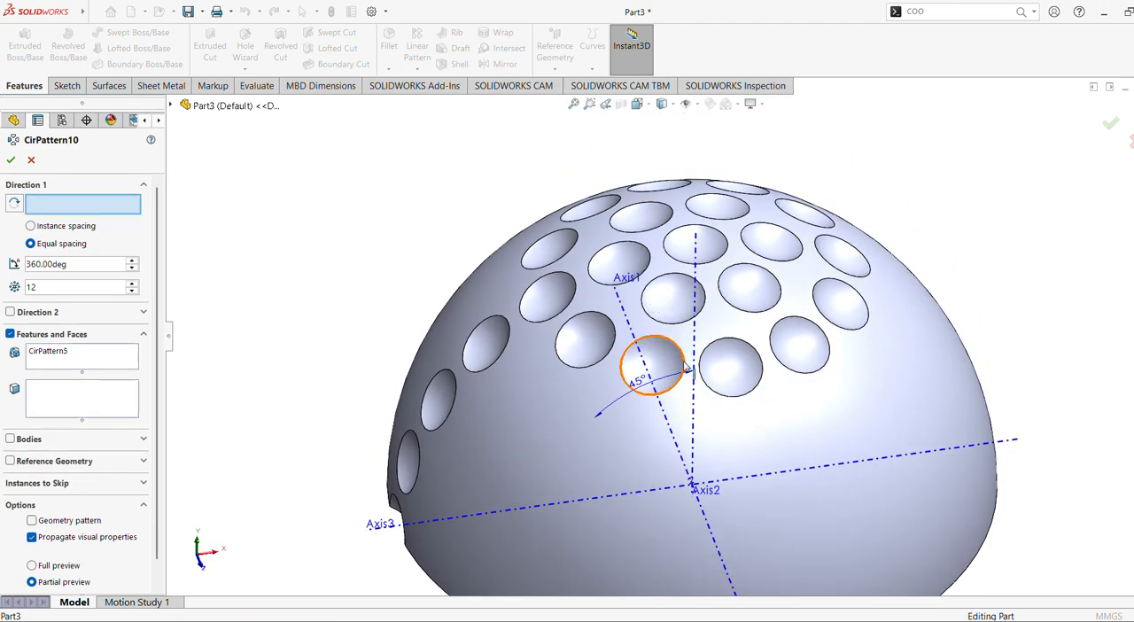
left_click(696, 413)
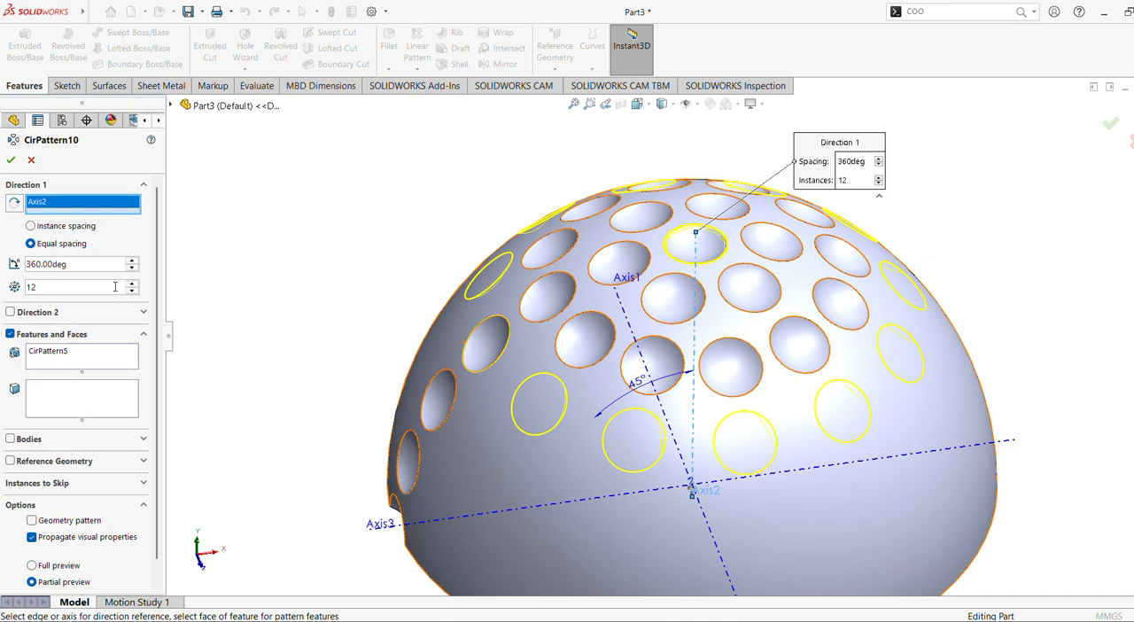
middle_click_drag(245, 150, 268, 175)
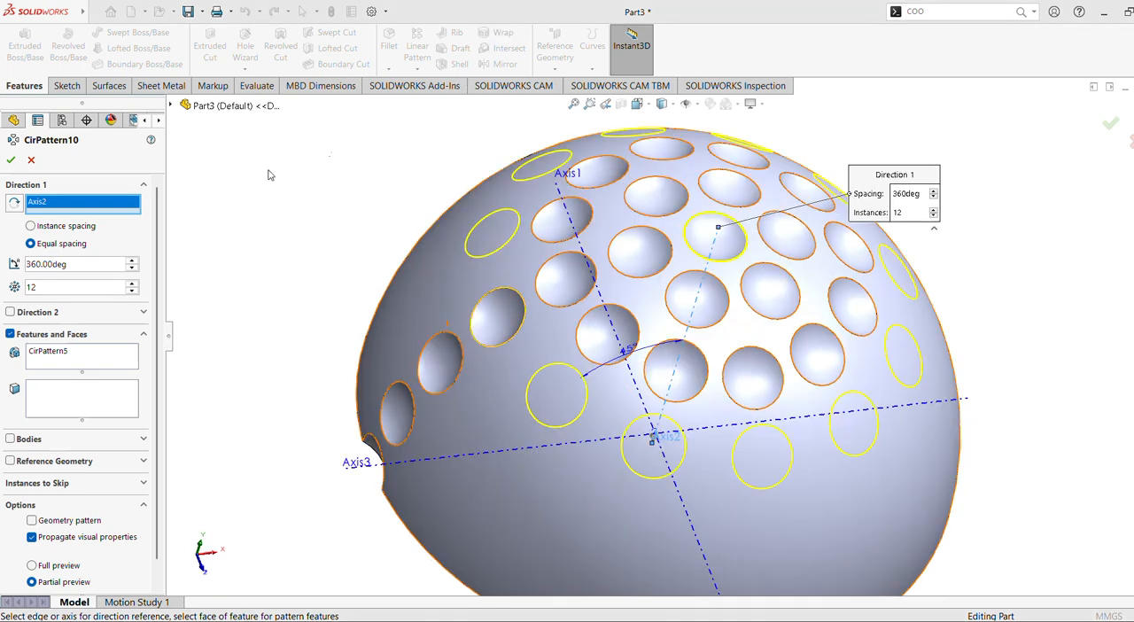
Set the 45° dimple's ring pattern to 18 instances and accept it.
left_click(132, 283)
left_click(132, 284)
left_click(132, 283)
left_click(132, 284)
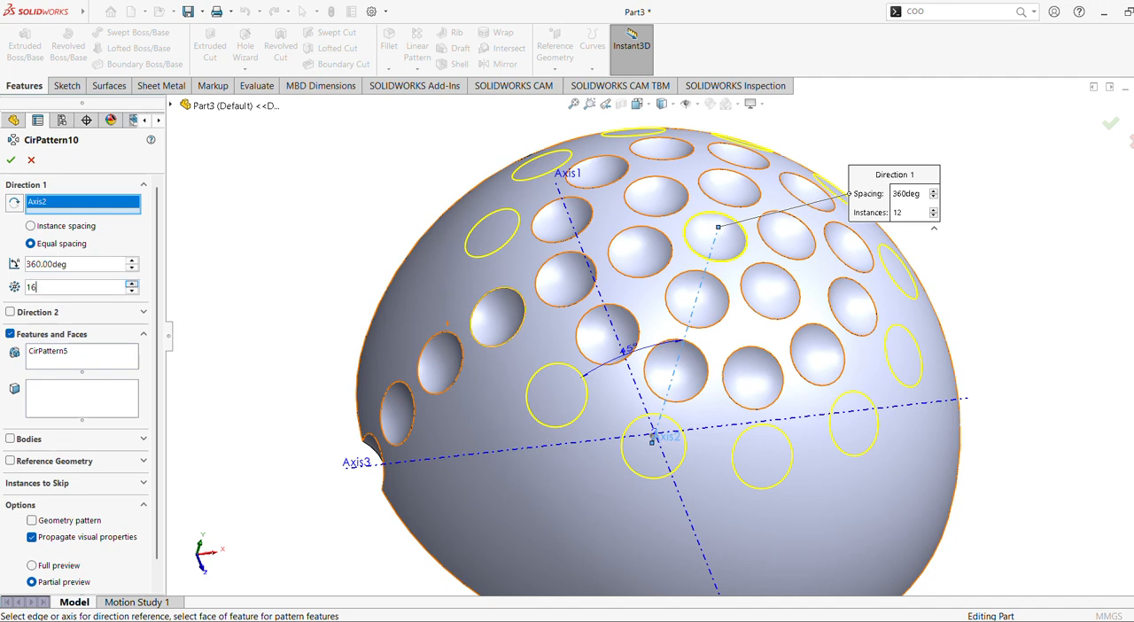
left_click(131, 284)
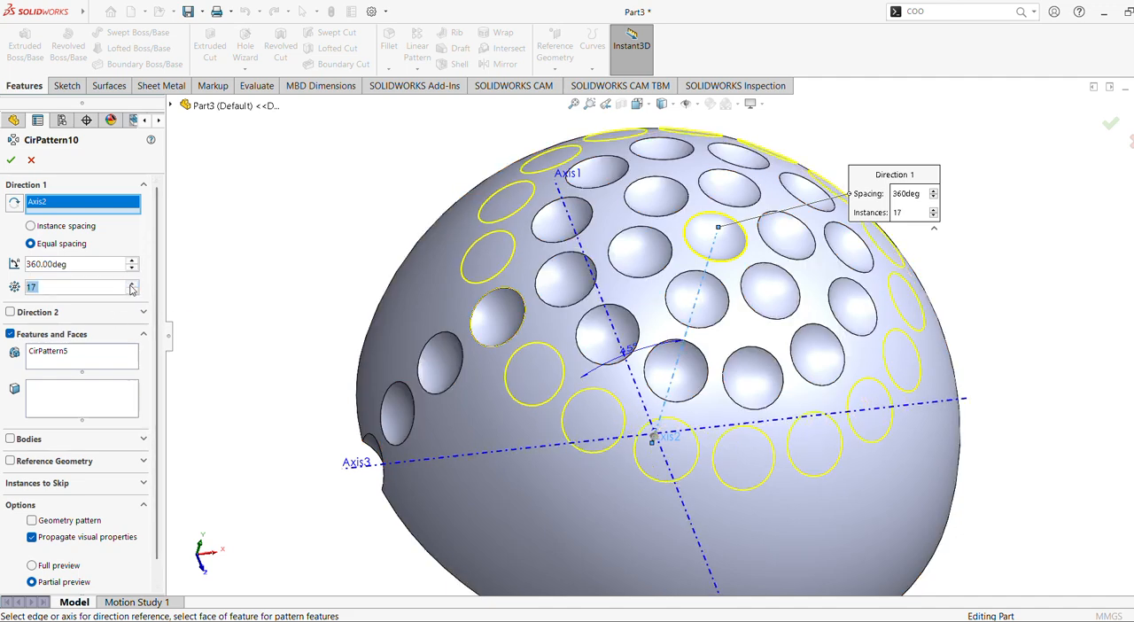
left_click(131, 284)
mouse_move(311, 299)
middle_mouse_down()
mouse_move(329, 275)
mouse_move(304, 293)
middle_mouse_up()
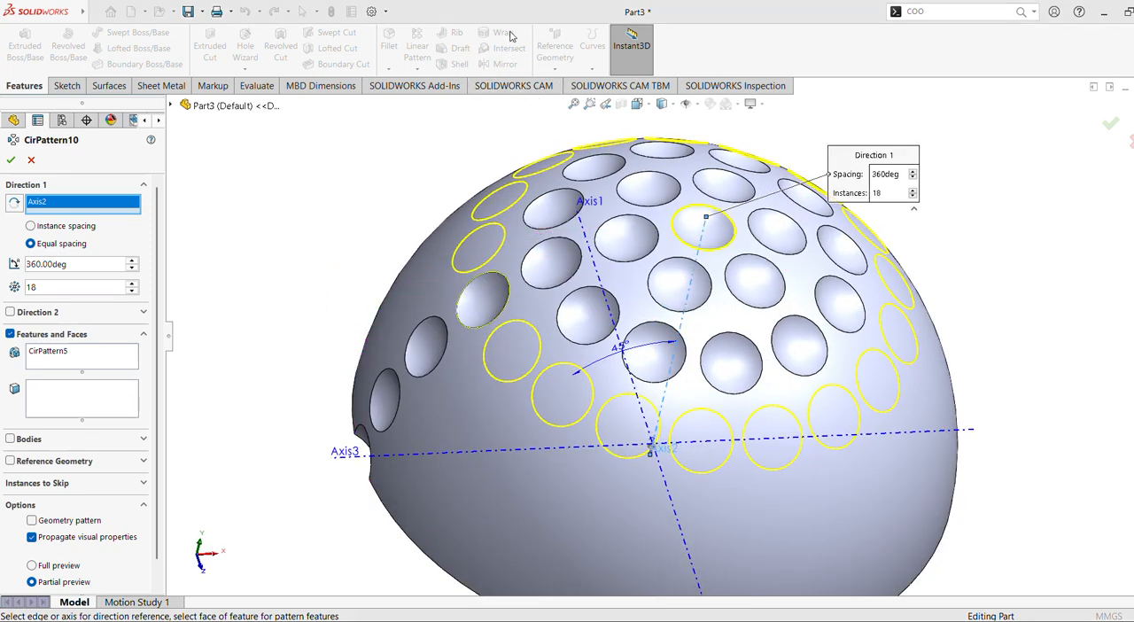
left_click(11, 160)
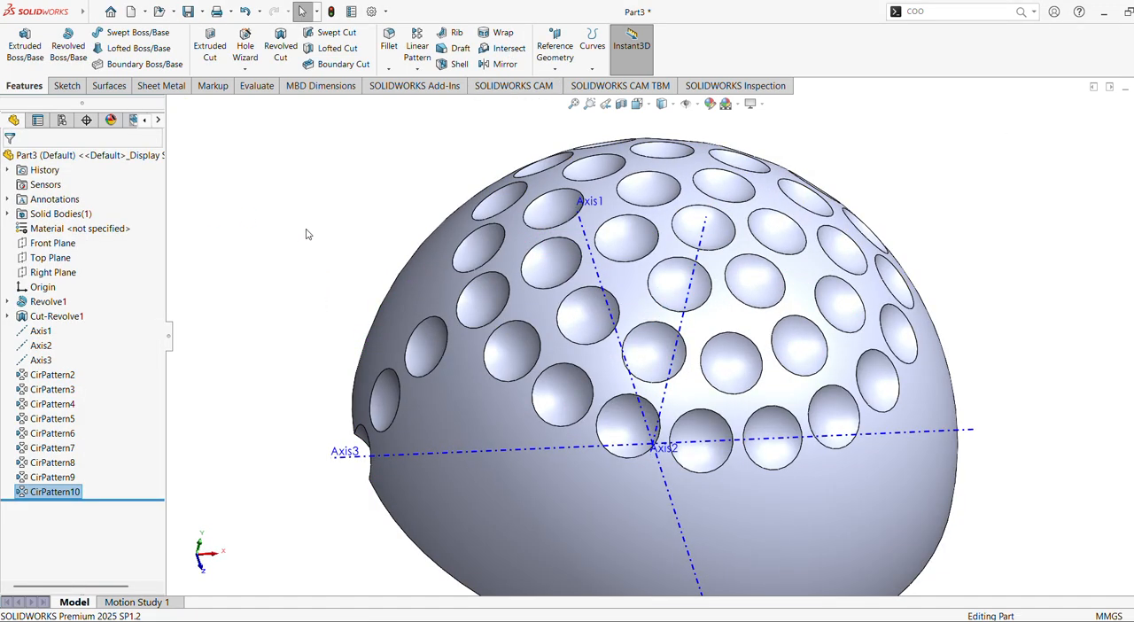
Start a Circular Pattern of the 60° dimple (CirPattern6) with Axis2 as rotation axis.
left_click(306, 231)
middle_click_drag(463, 199, 437, 179)
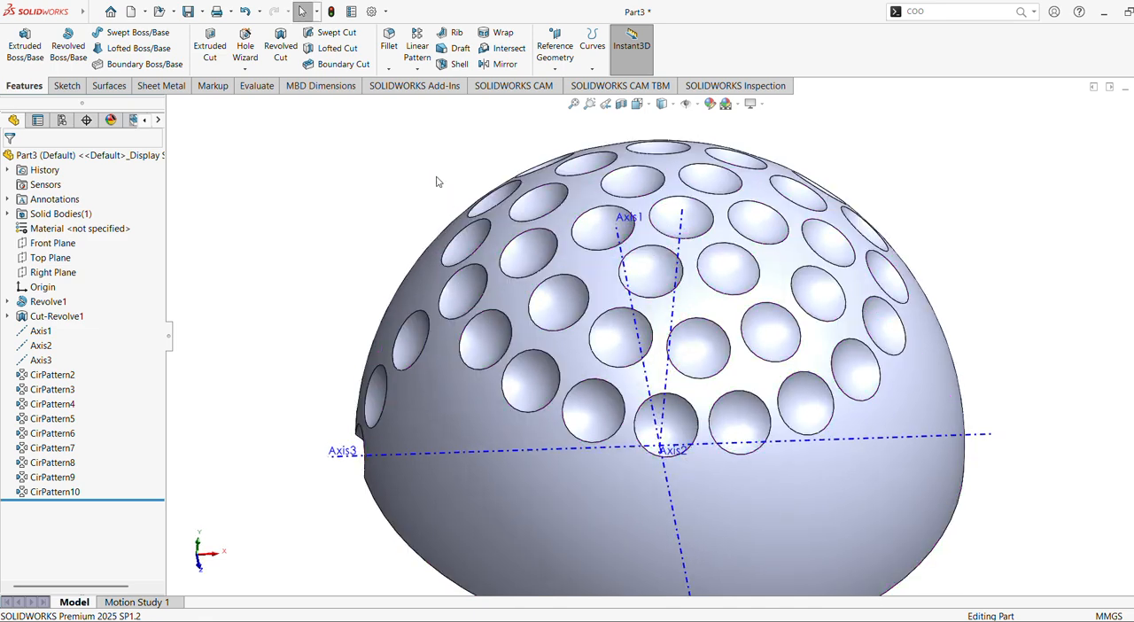
left_click(415, 69)
left_click(447, 99)
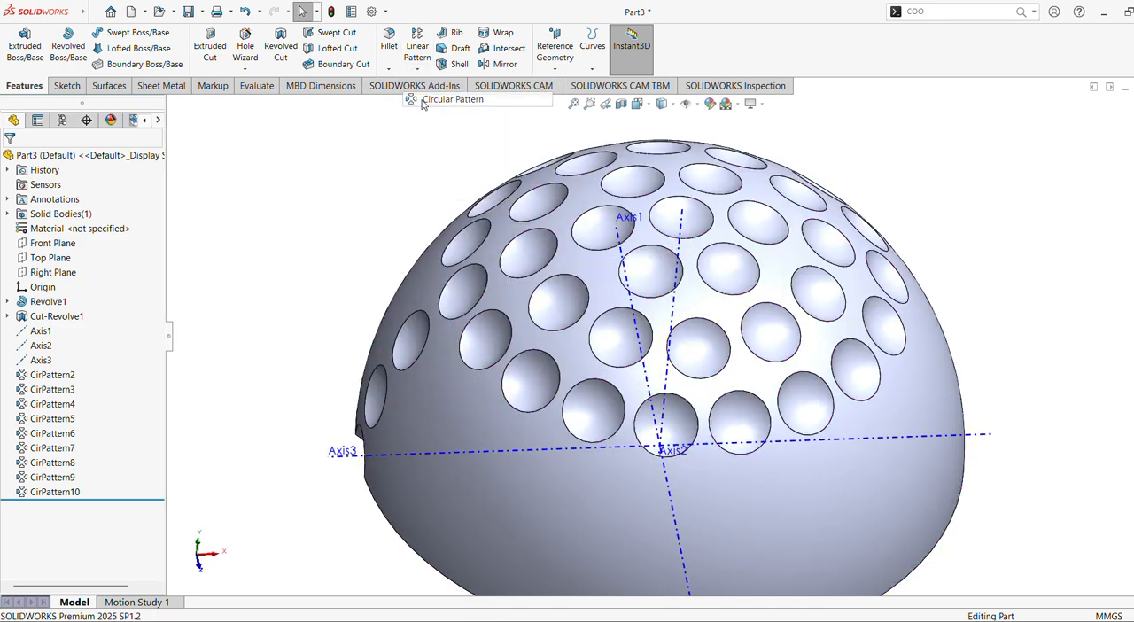
left_click(406, 345)
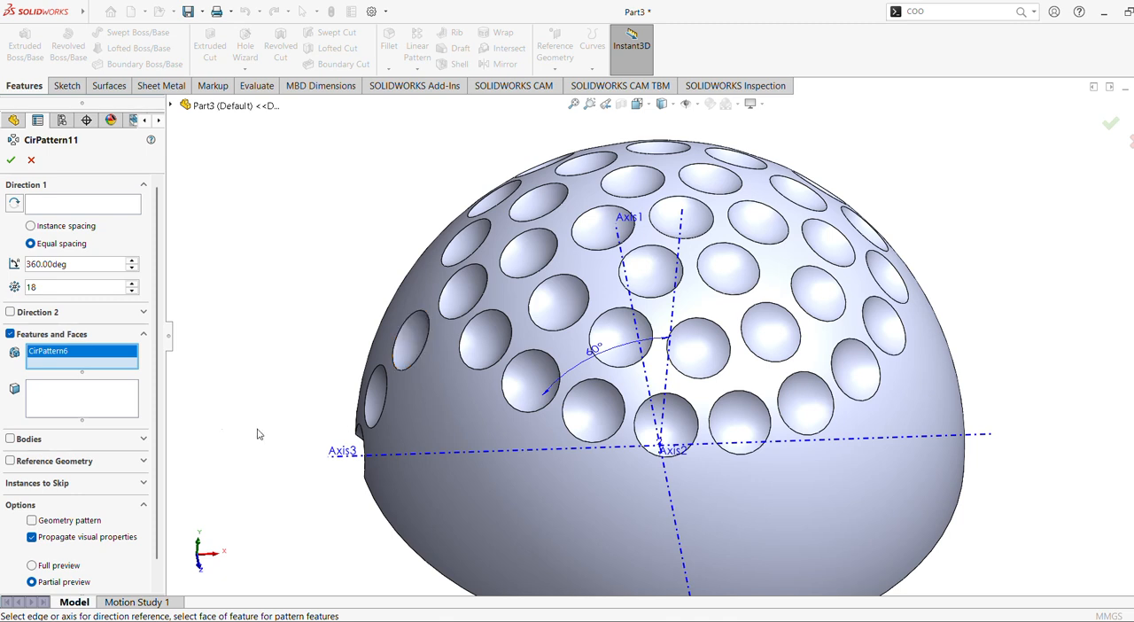
right_click(86, 357)
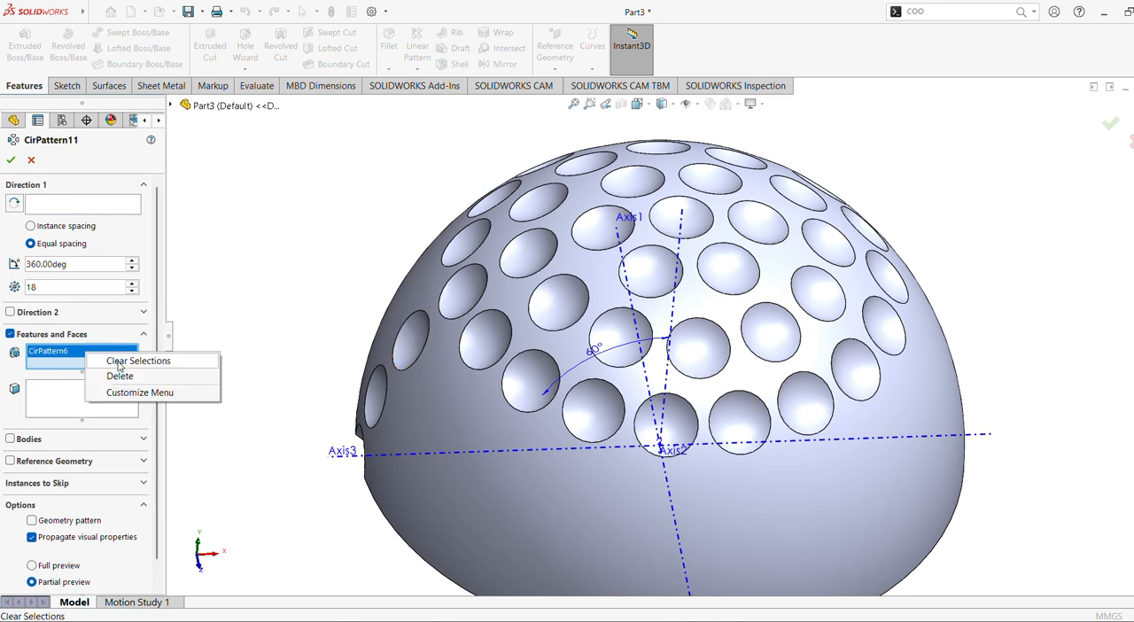
left_click(354, 361)
left_click(409, 351)
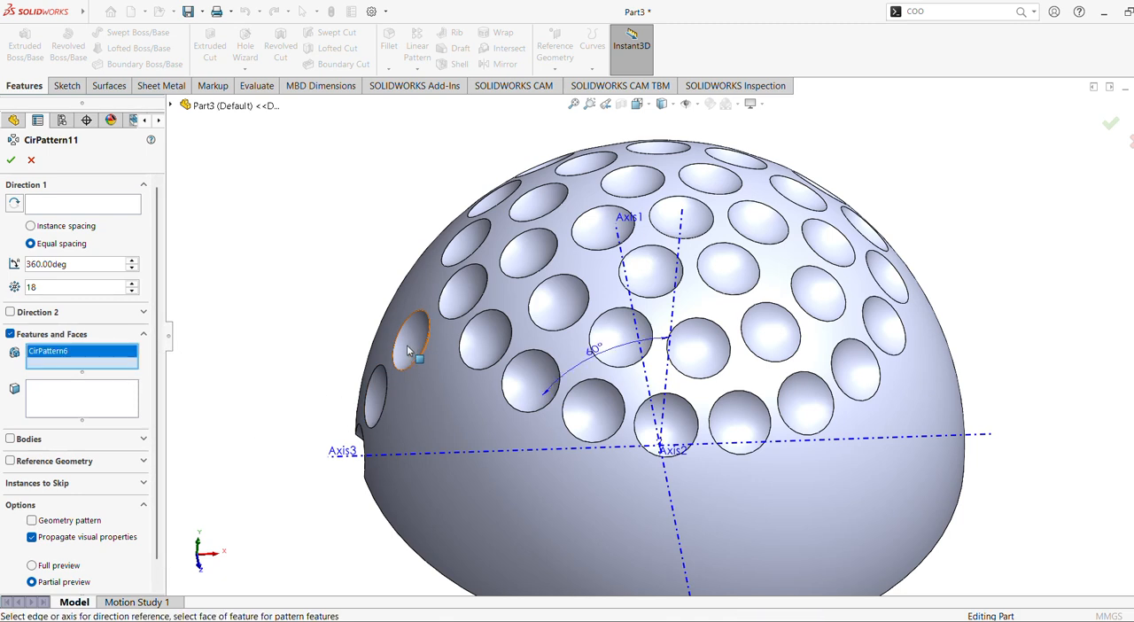
left_click(673, 312)
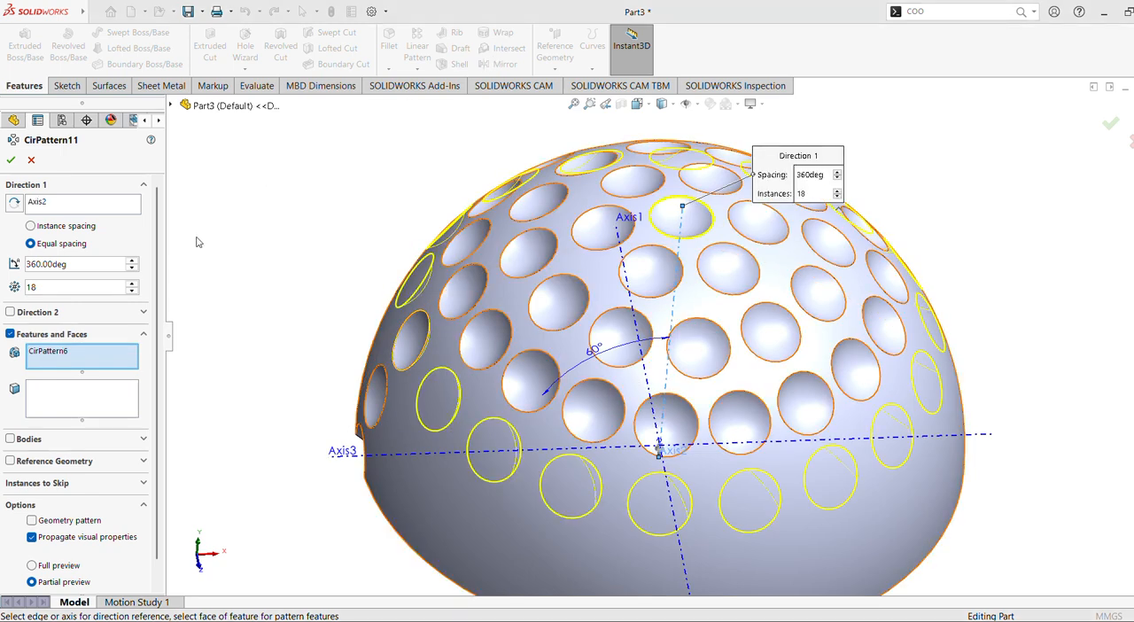
Set the 60° dimple's ring pattern to 21 instances and accept it.
left_click(66, 290)
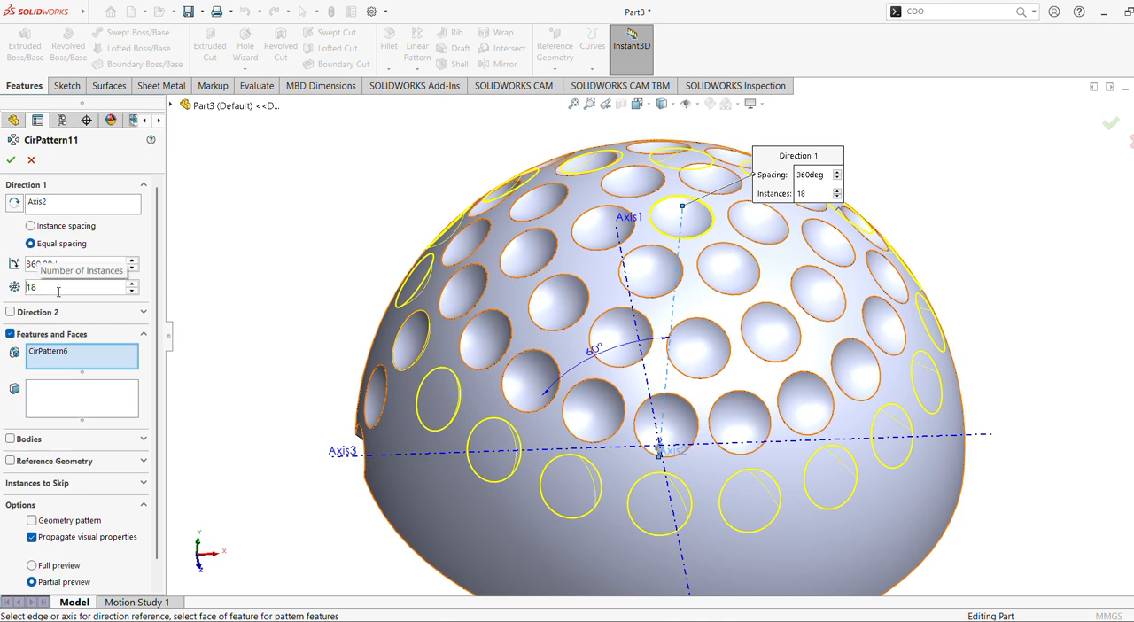
key("BackSpace")
key("BackSpace")
type("21")
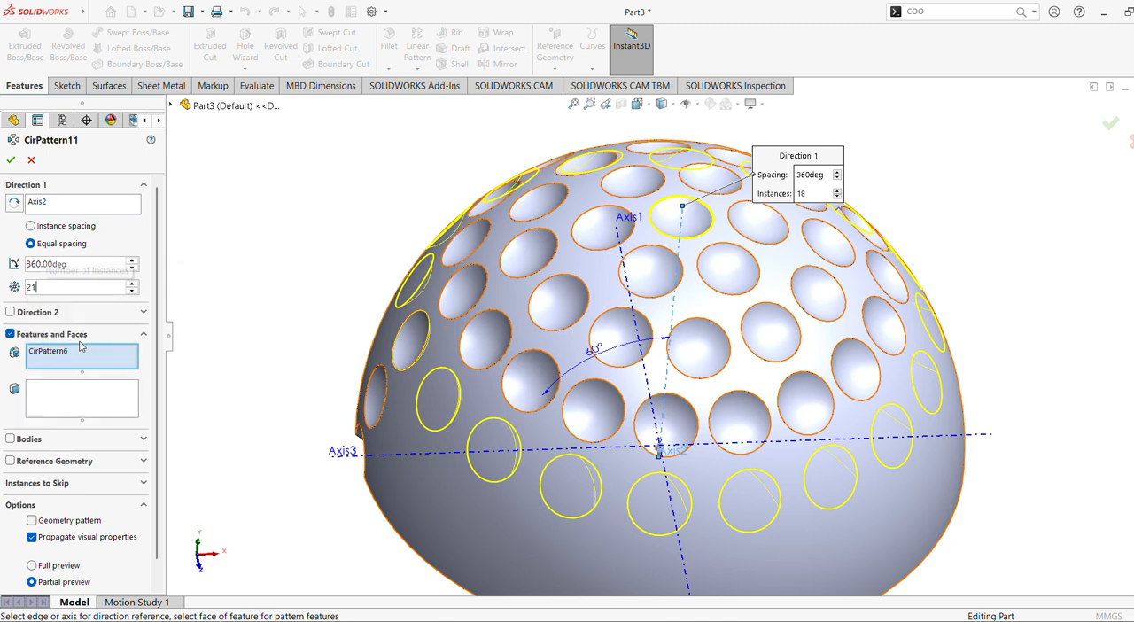
key("Return")
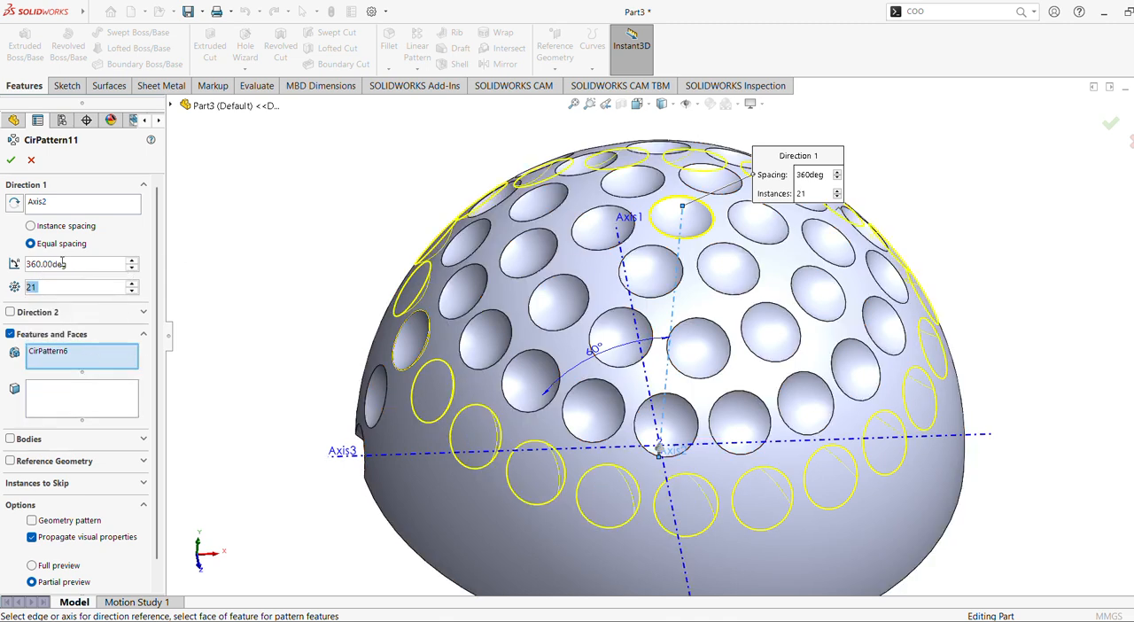
left_click(11, 159)
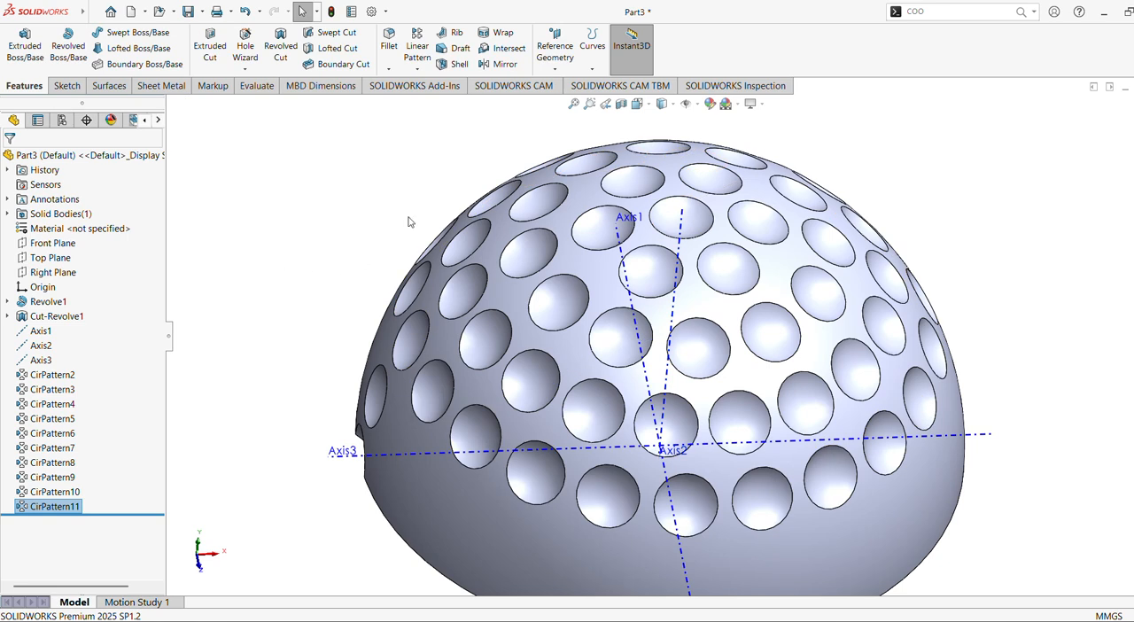
Start a Circular Pattern and replace the preselected CirPattern11 with the 75° dimple (CirPattern7) as the feature to pattern.
left_click(417, 70)
left_click(443, 100)
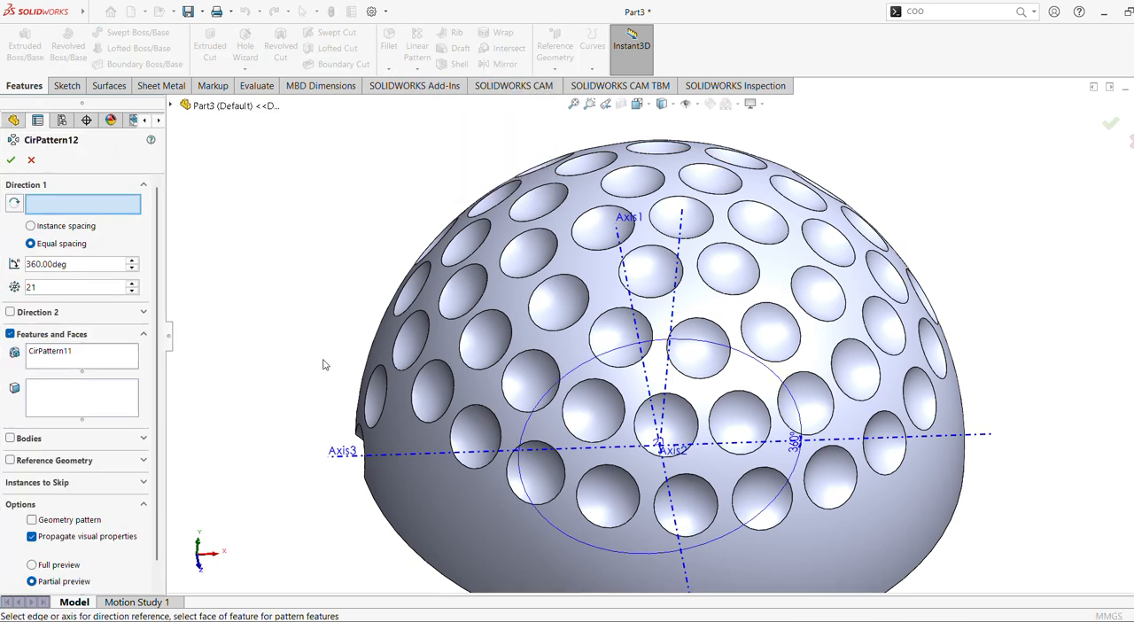
left_click(95, 362)
right_click(85, 354)
left_click(116, 361)
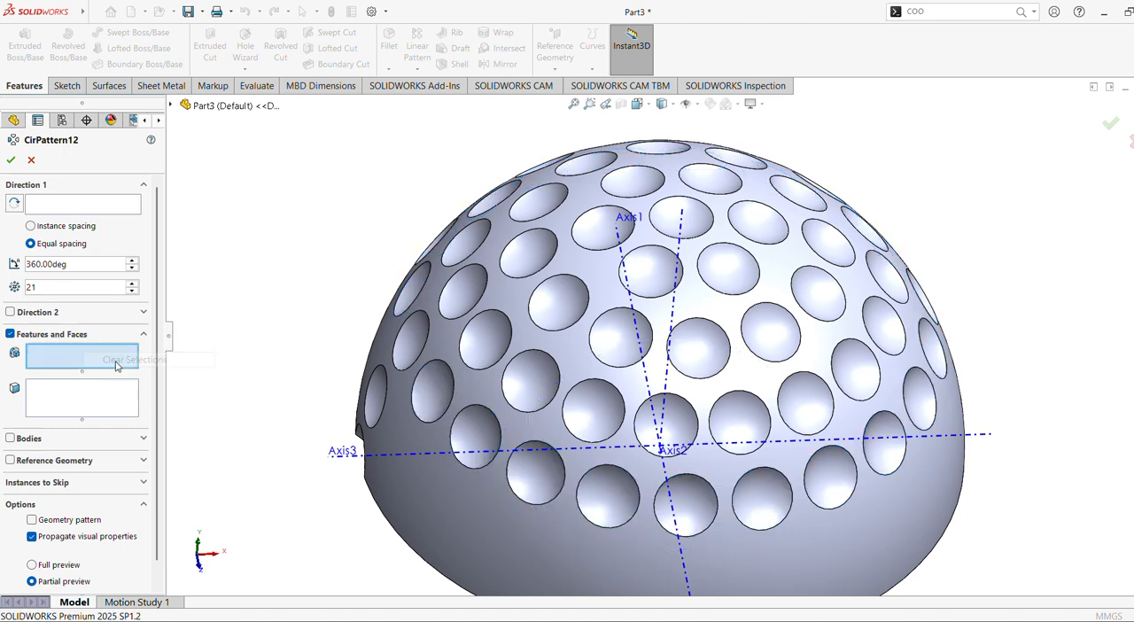
left_click(365, 388)
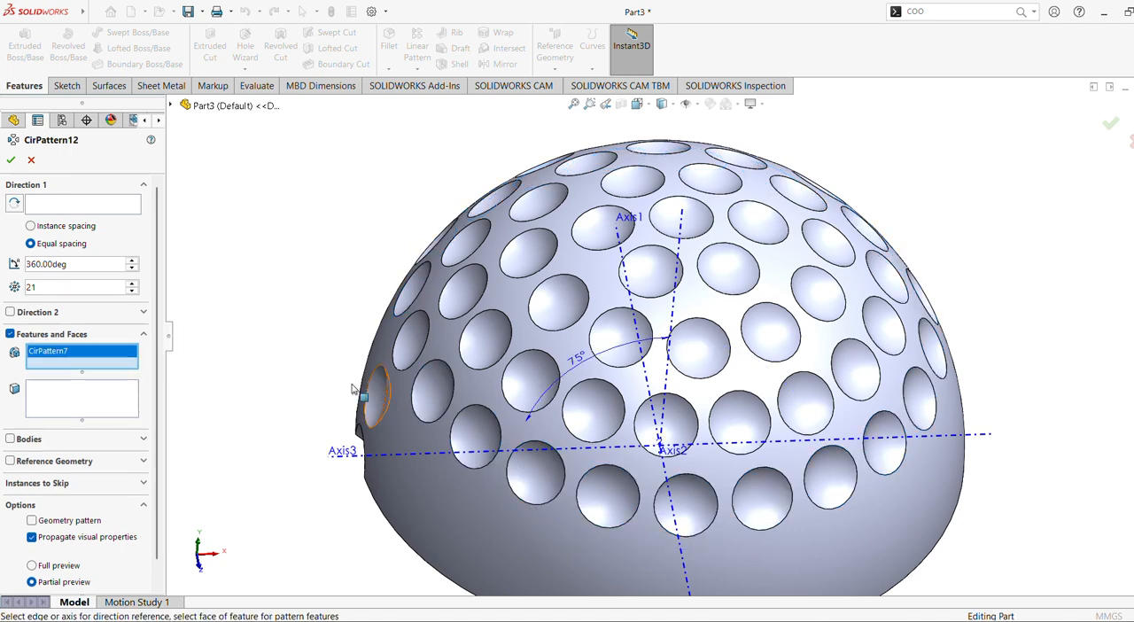
Pattern the 75° dimple around Axis2 with 24 instances over 360° and accept the pattern.
left_click(675, 274)
middle_click_drag(733, 306, 669, 155)
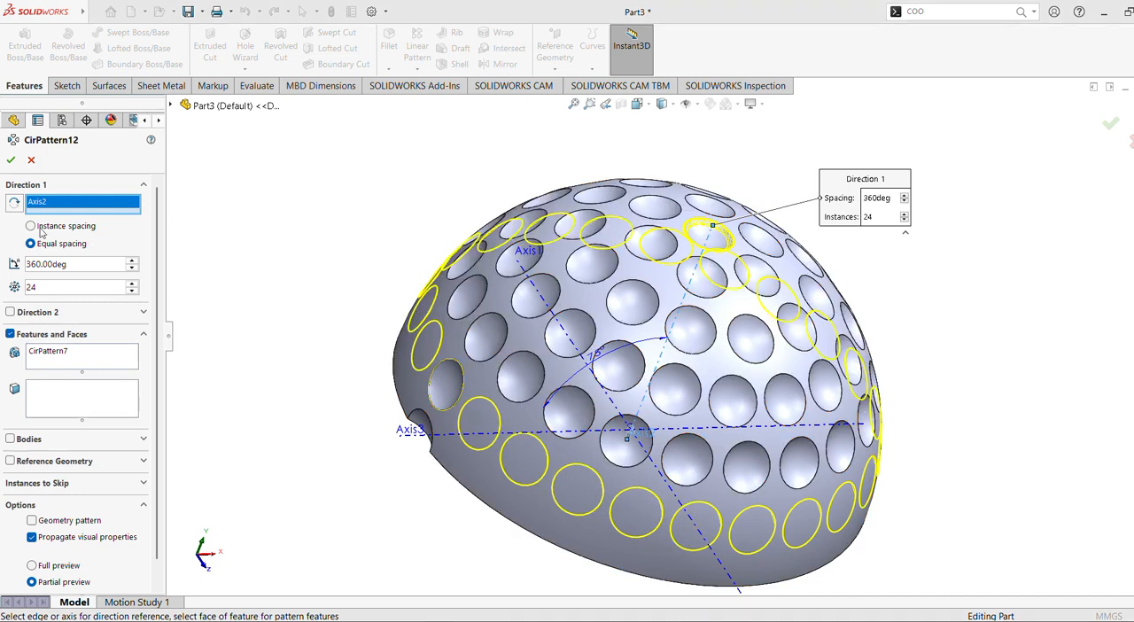
left_click(11, 160)
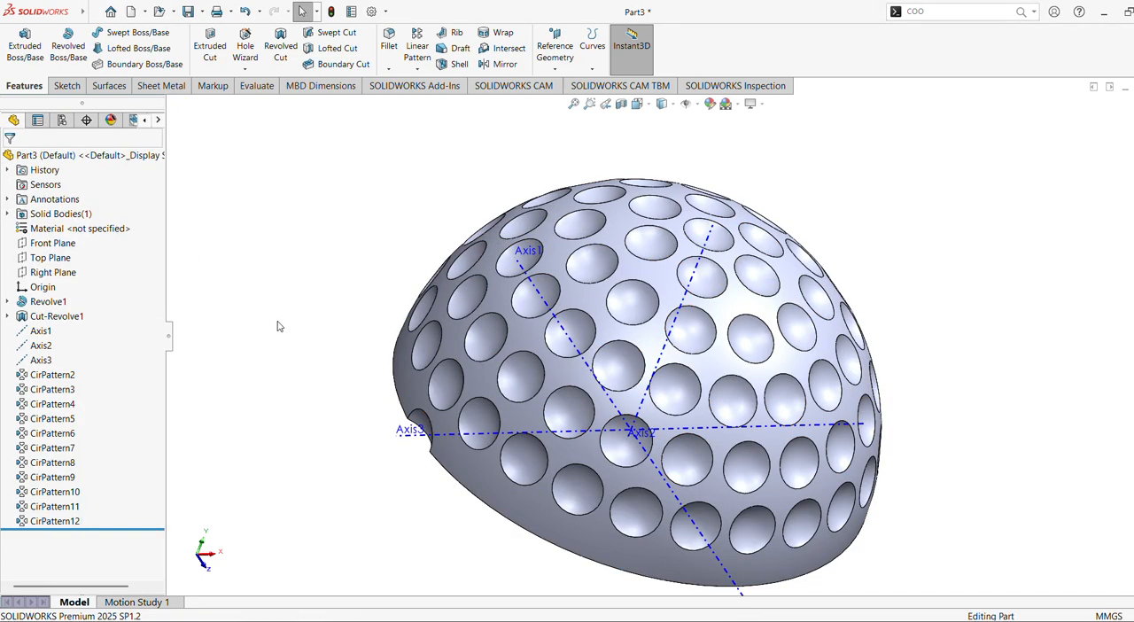
Start a Circular Pattern with the 90° dimple (CirPattern8) at the hemisphere's edge as the feature to pattern.
middle_click_drag(321, 346, 327, 319)
scroll(327, 319, "down", 1)
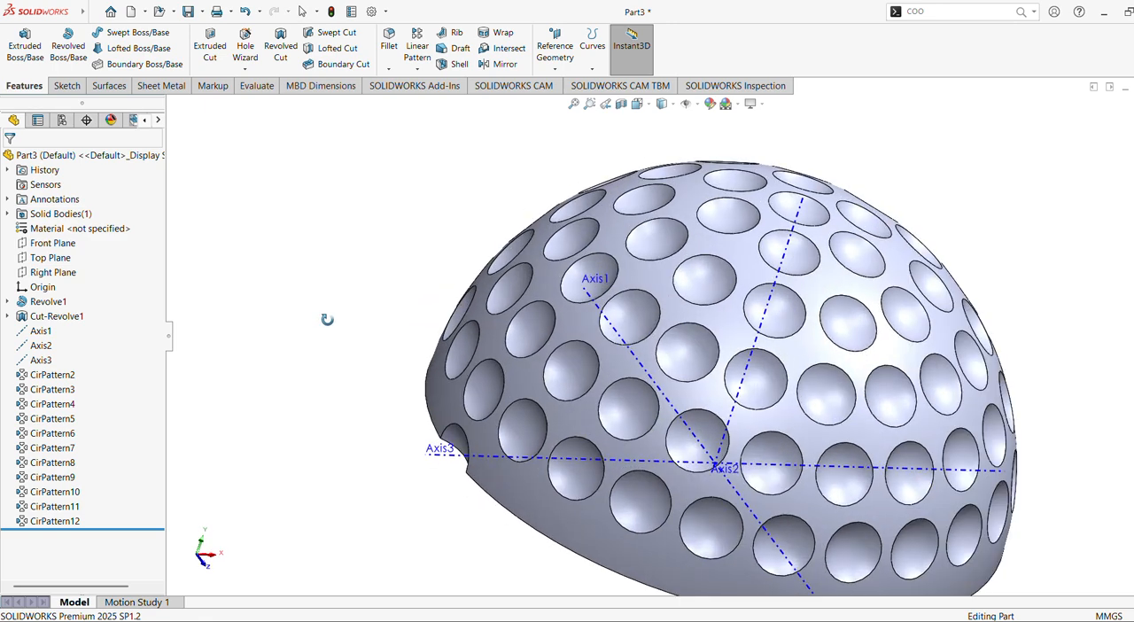
left_click(429, 68)
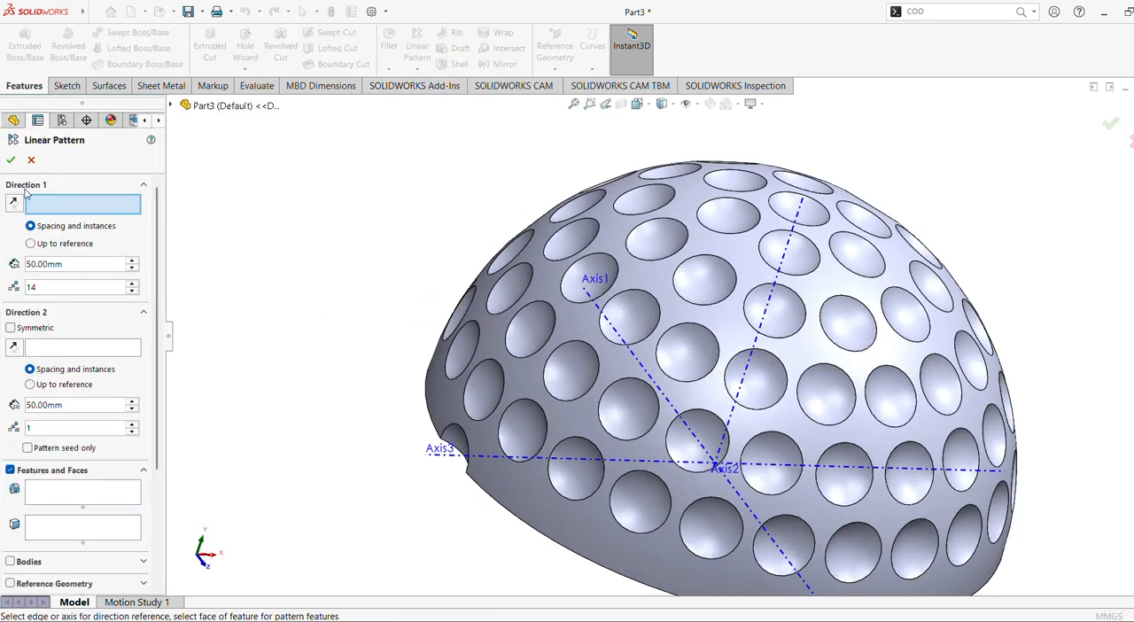
left_click(30, 160)
left_click(418, 70)
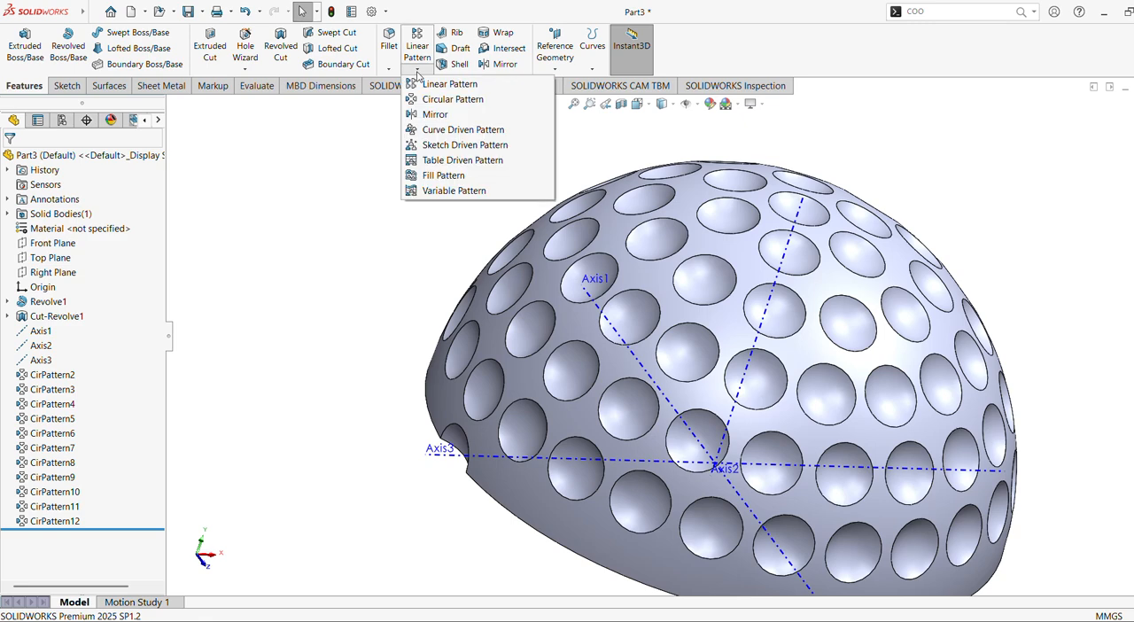
left_click(423, 101)
left_click(424, 102)
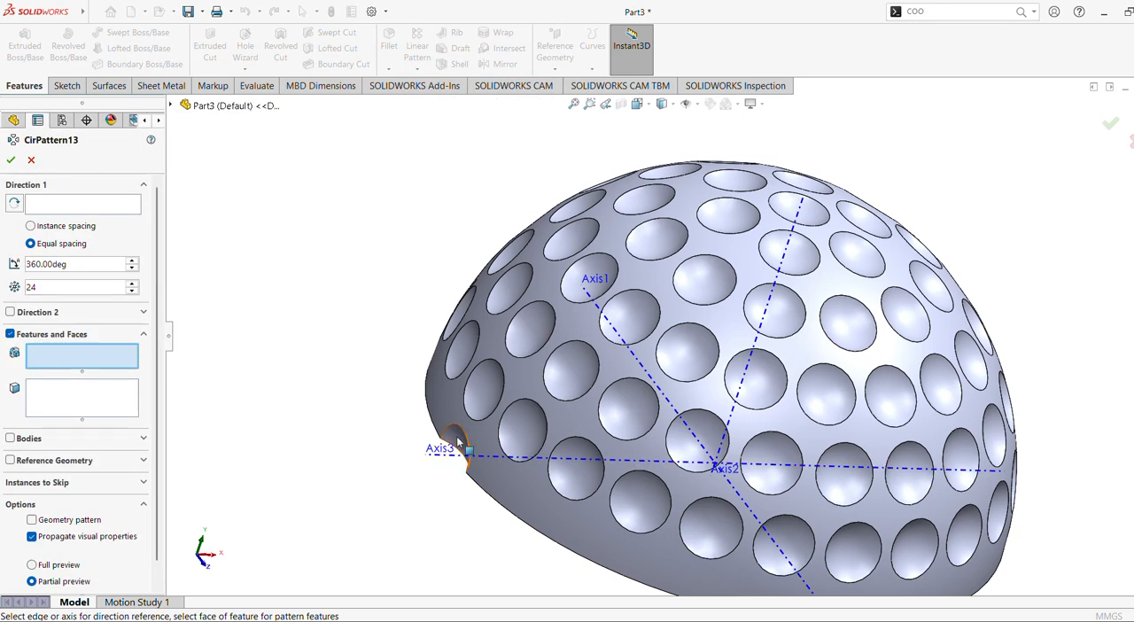
left_click(450, 428)
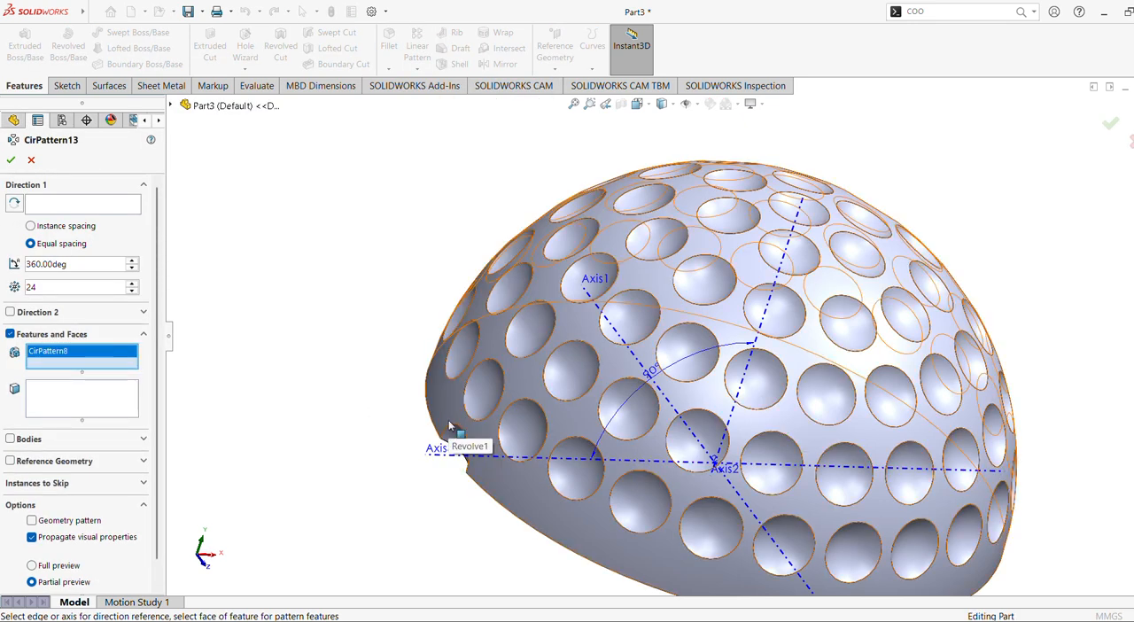
left_click(87, 204)
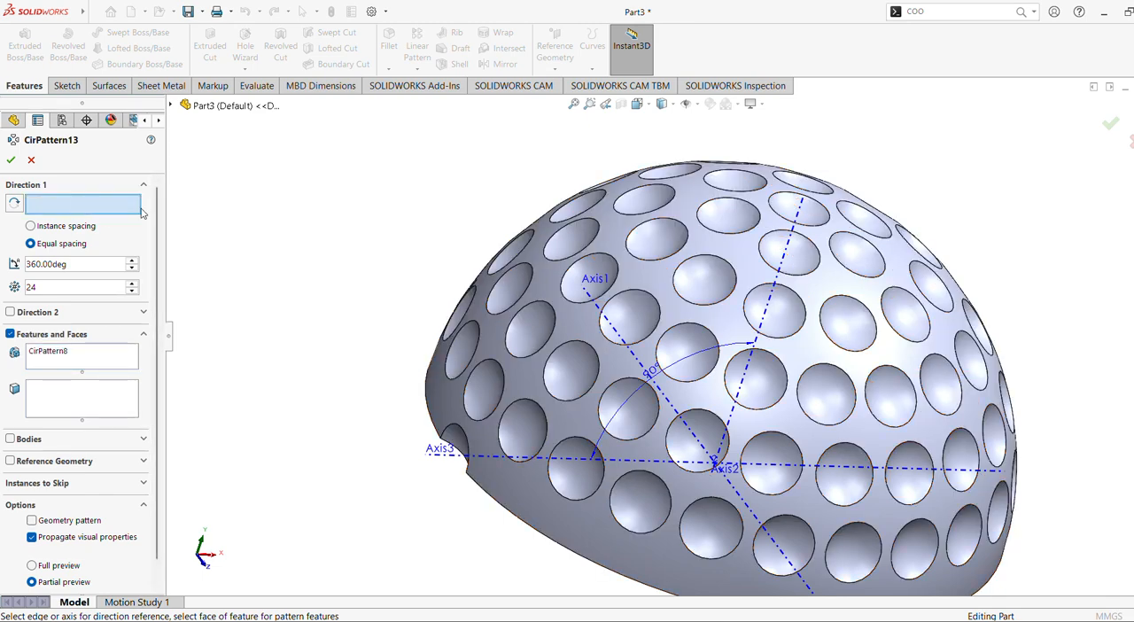
left_click(776, 281)
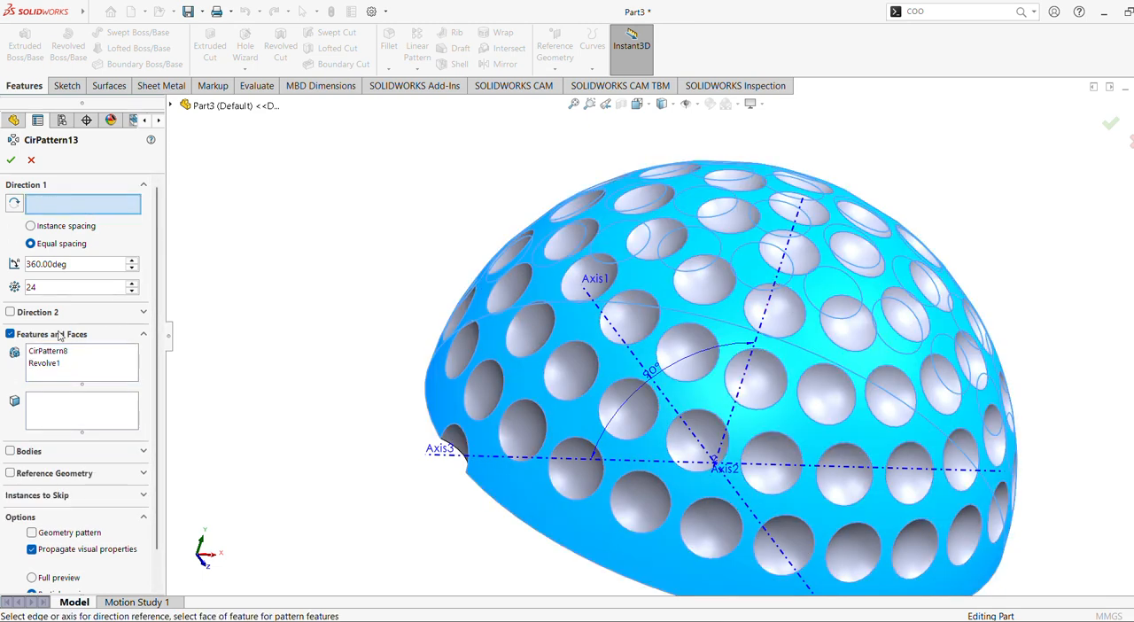
left_click(51, 371)
right_click(50, 369)
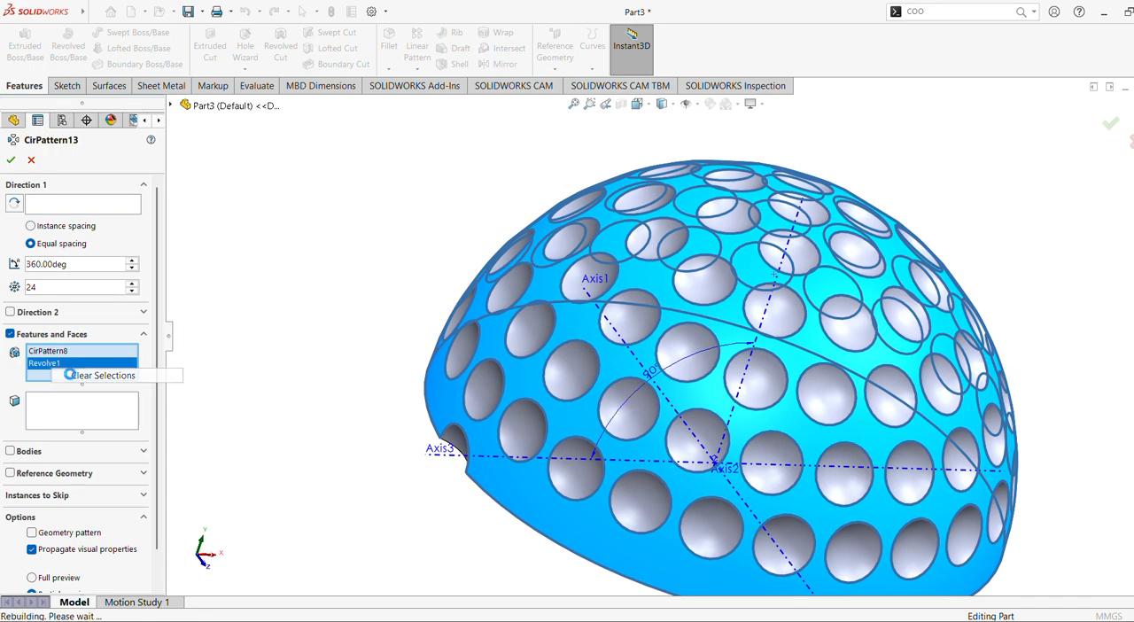
left_click(79, 373)
left_click(452, 430)
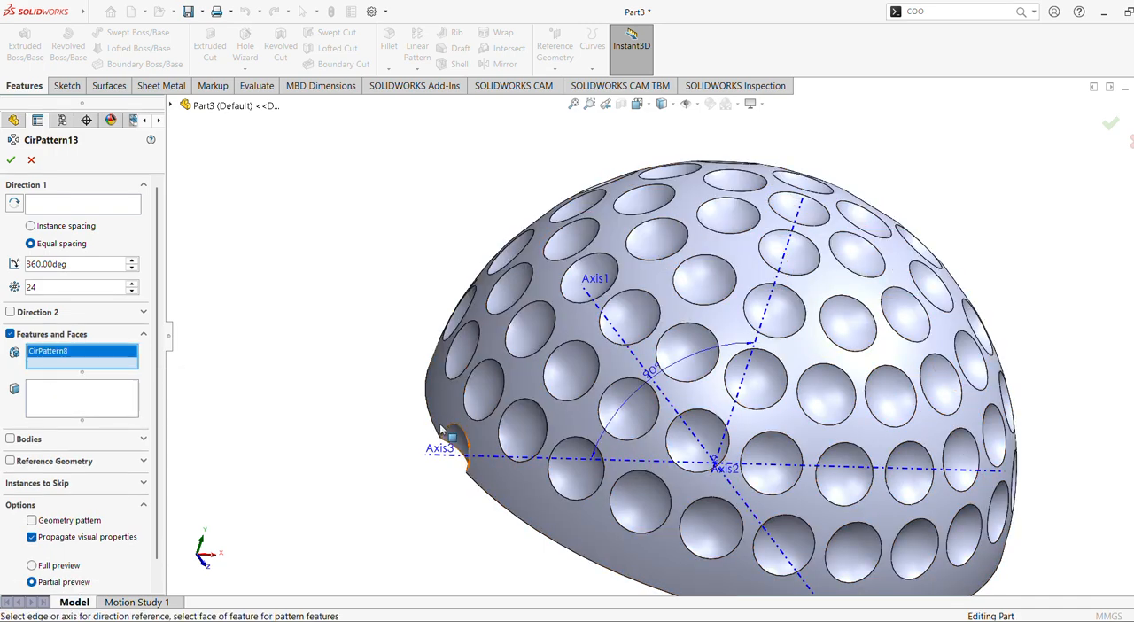
Pattern the 90° dimple around Axis2 with 27 equally spaced instances over 360° and accept the pattern.
left_click(79, 209)
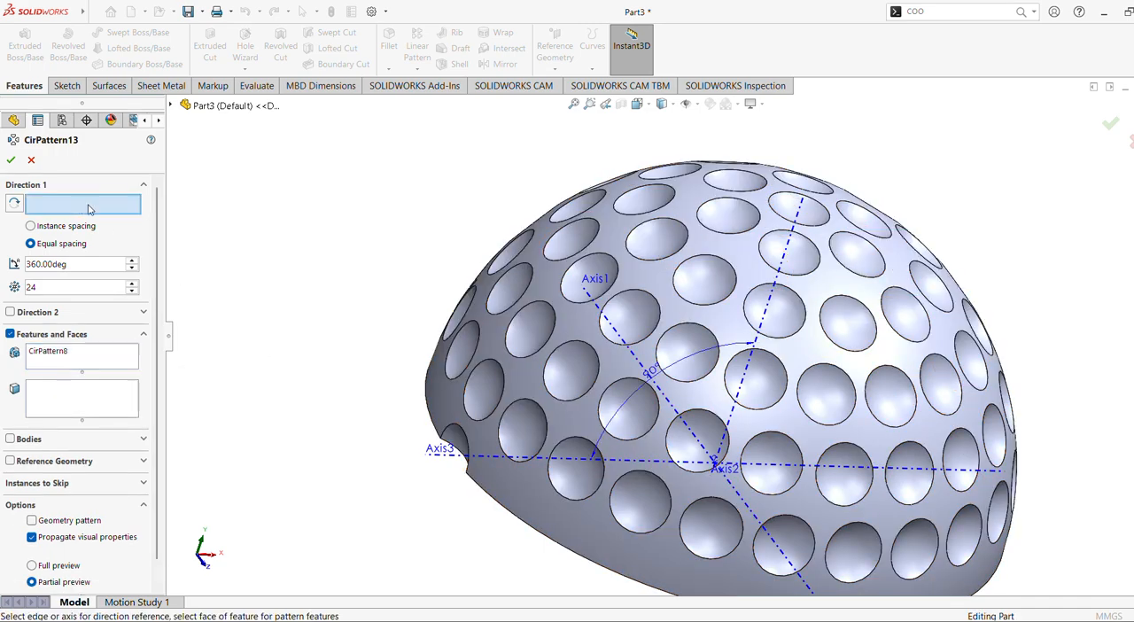
left_click(783, 270)
middle_click_drag(475, 283, 433, 273)
scroll(433, 273, "up", 4)
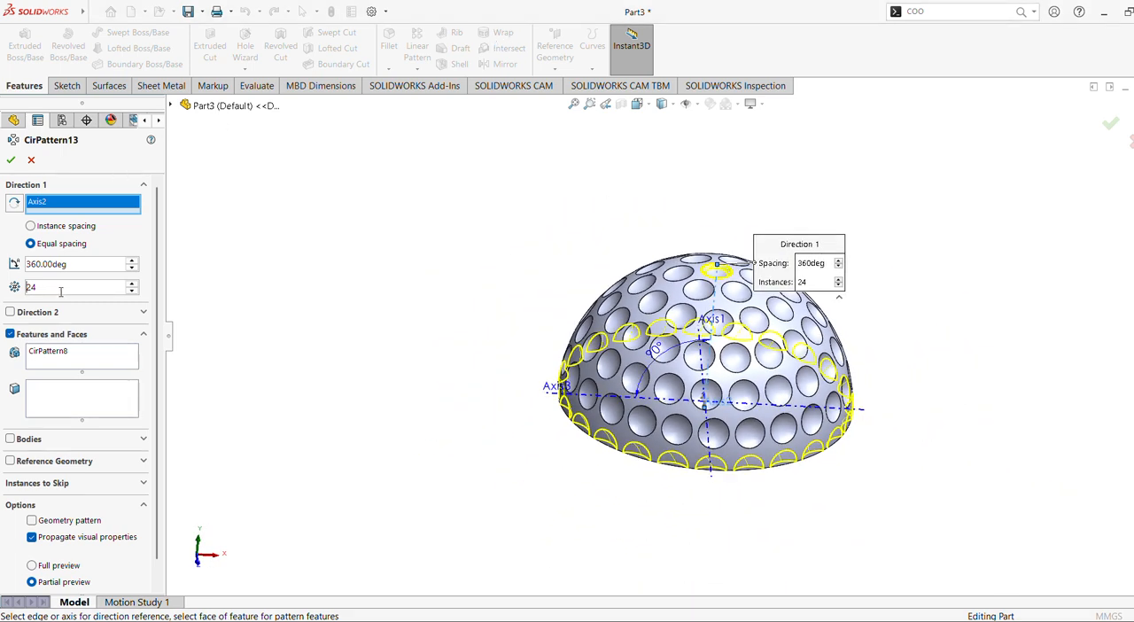
type("7")
key("Return")
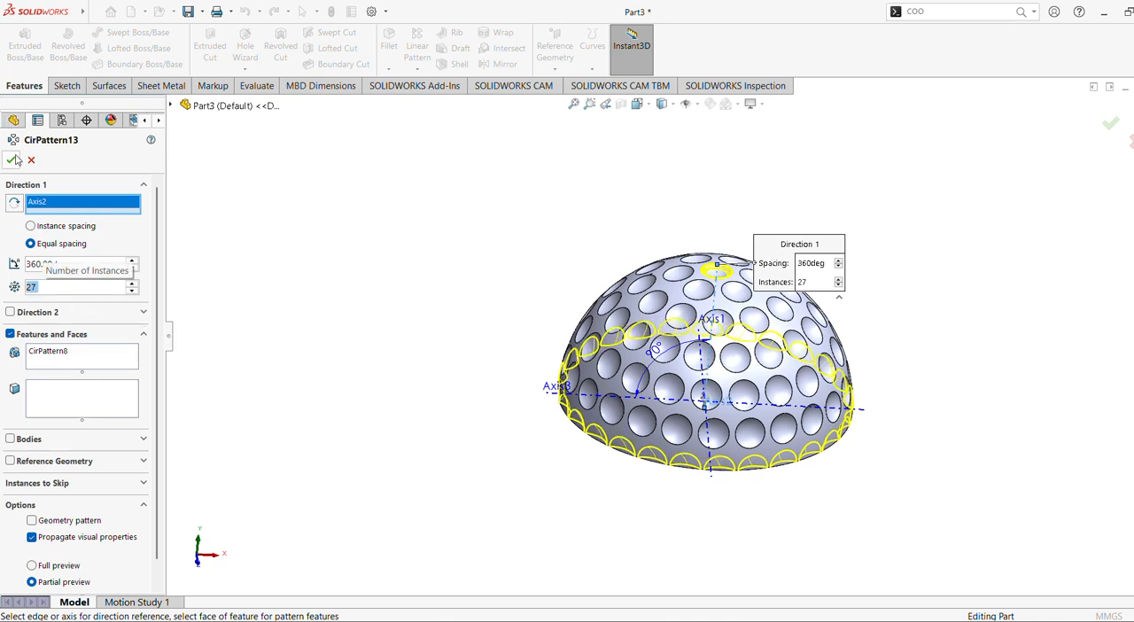
key("Return")
Hide the reference axes Axis1, Axis2 and Axis3.
mouse_move(420, 336)
middle_mouse_down()
mouse_move(426, 287)
mouse_move(434, 353)
middle_mouse_up()
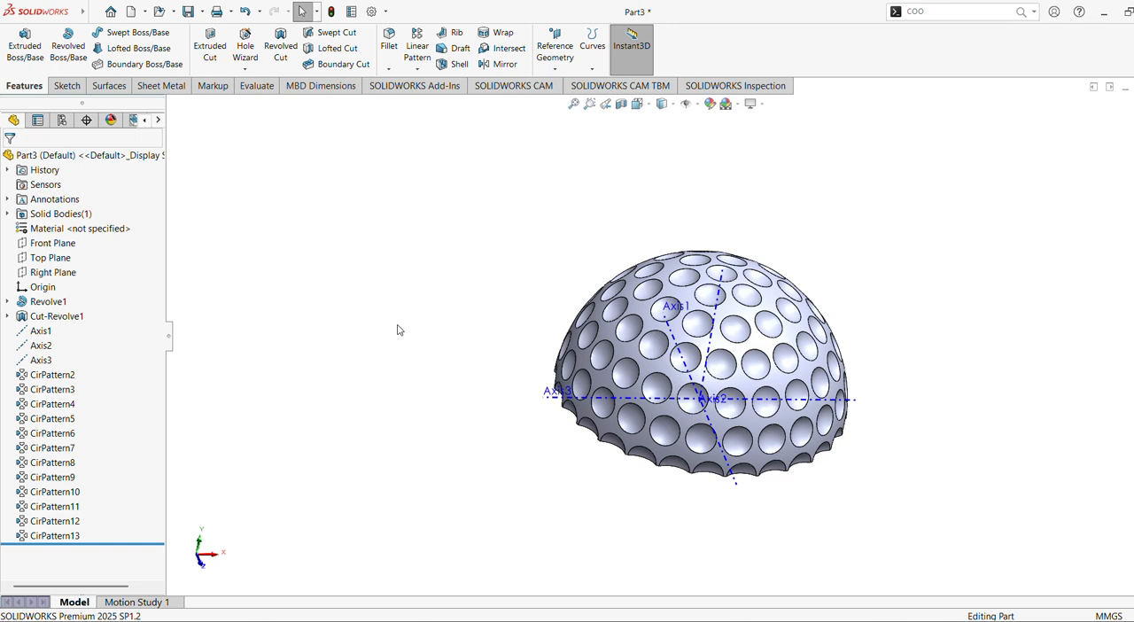
left_click(42, 332)
left_click(60, 317)
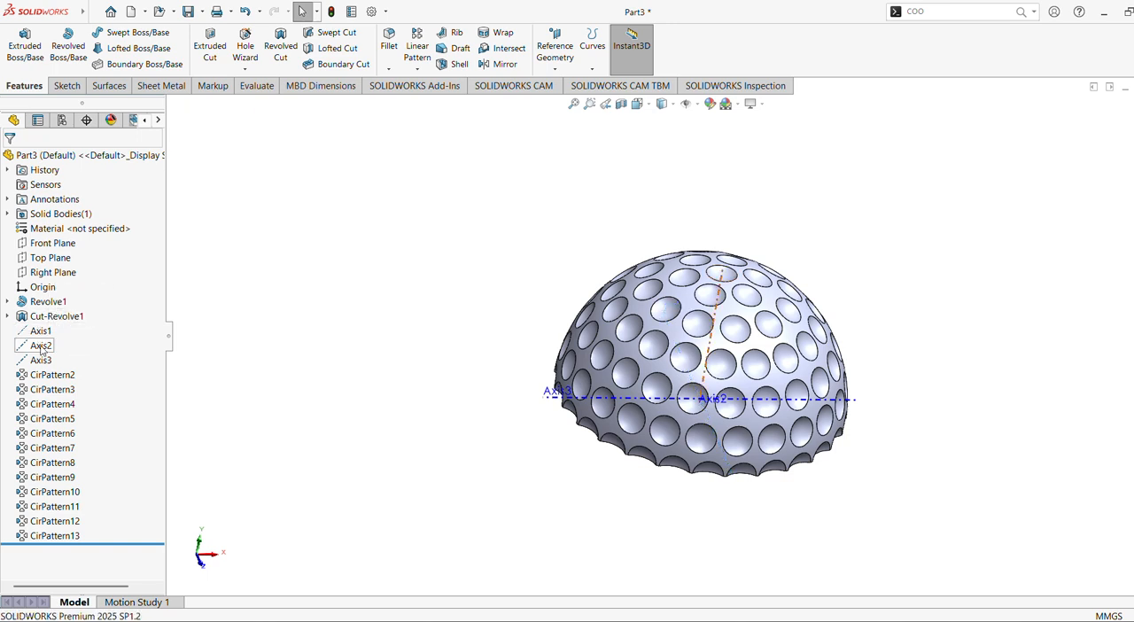
left_click(41, 347)
left_click(58, 331)
left_click(40, 361)
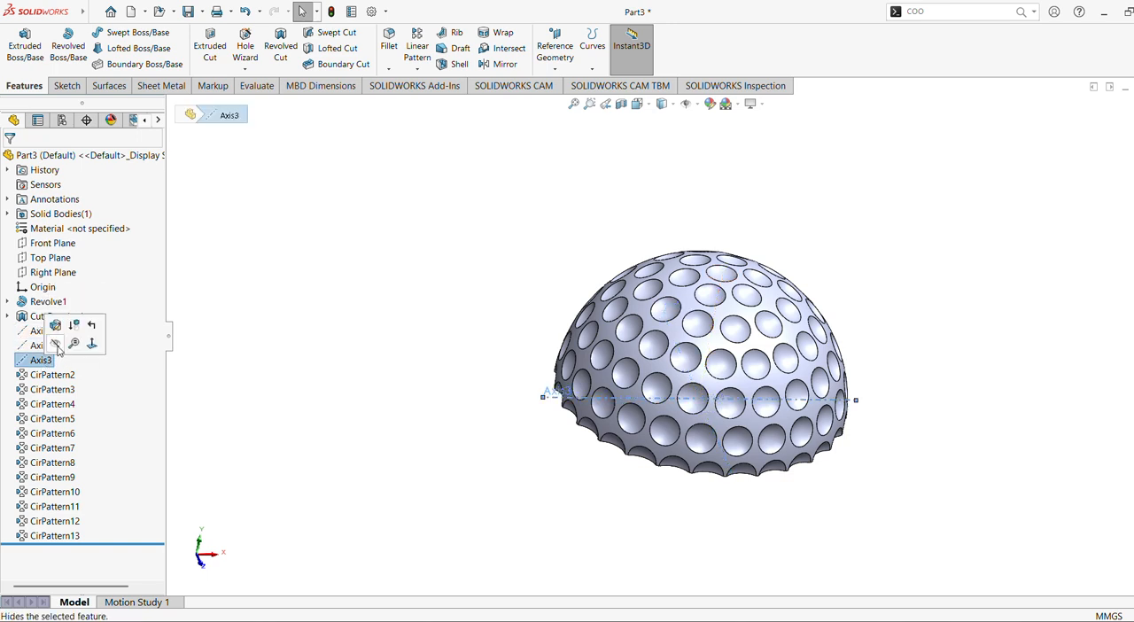
left_click(58, 347)
Examine the dimple rings on the hemisphere, including a view normal to the Top Plane and the Cut-Revolve1 seed dimple at the pole.
middle_click_drag(396, 343, 395, 316)
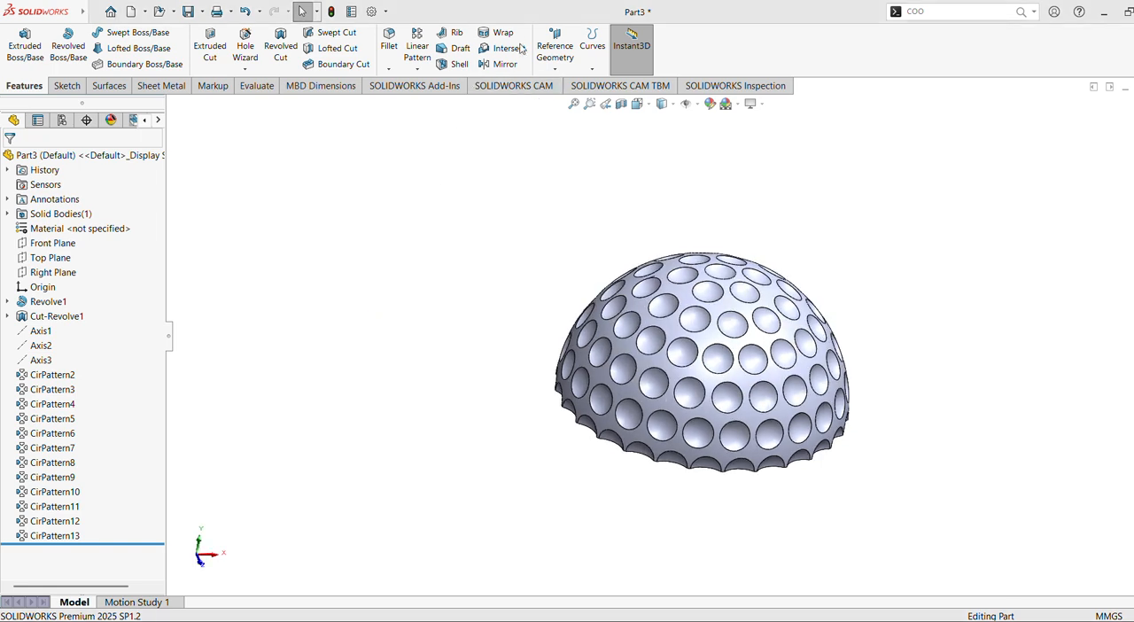
left_click(573, 104)
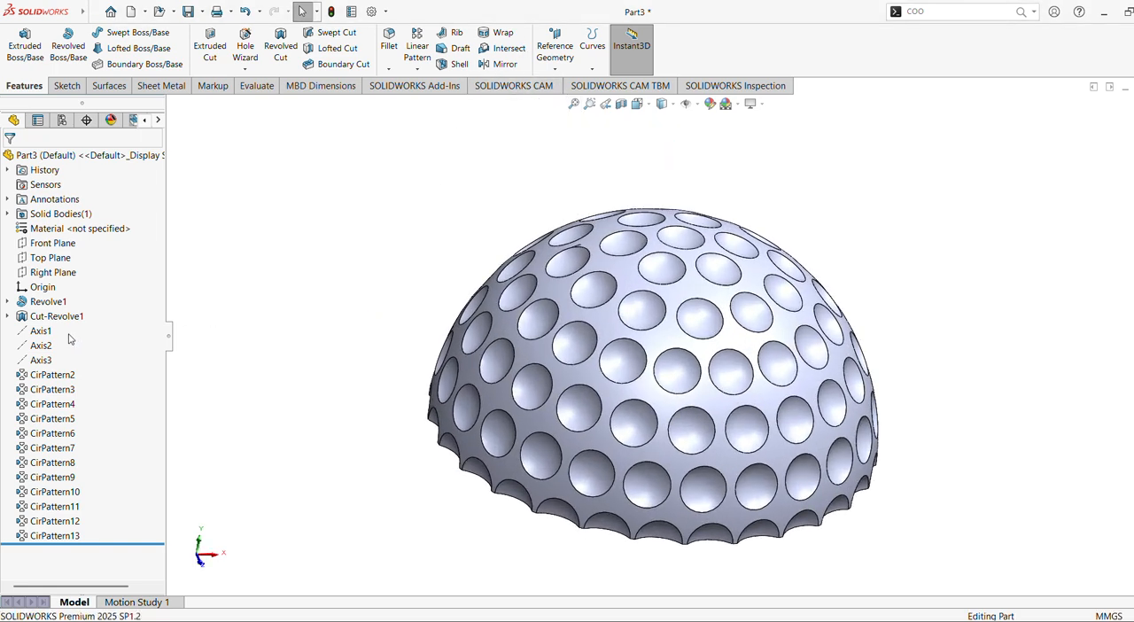
left_click(8, 316)
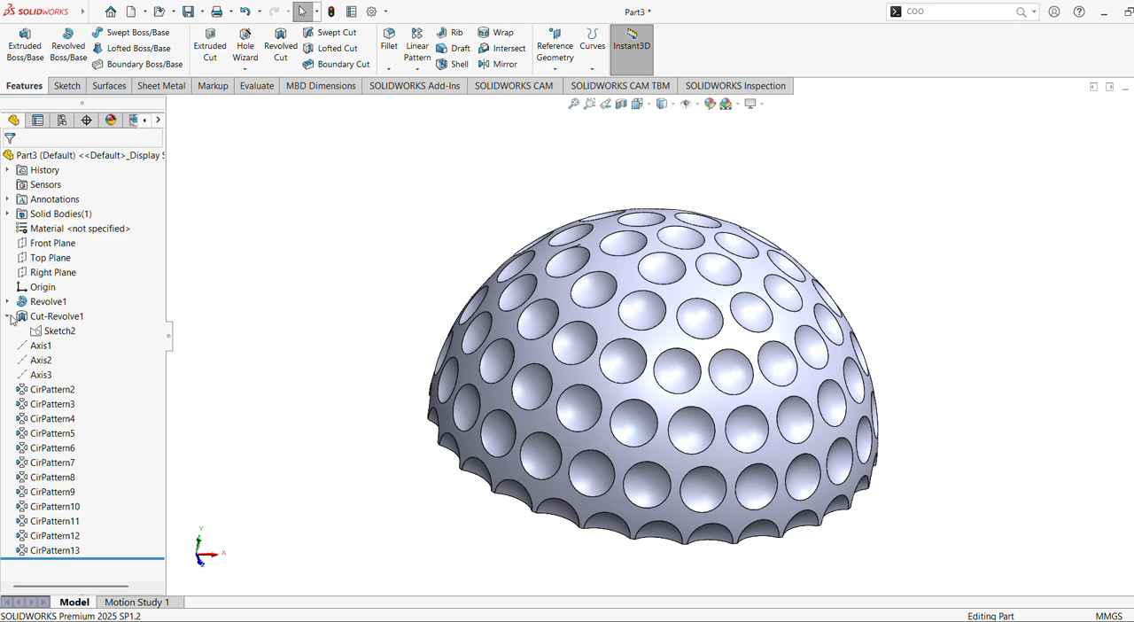
left_click(9, 317)
middle_click_drag(490, 282, 393, 377)
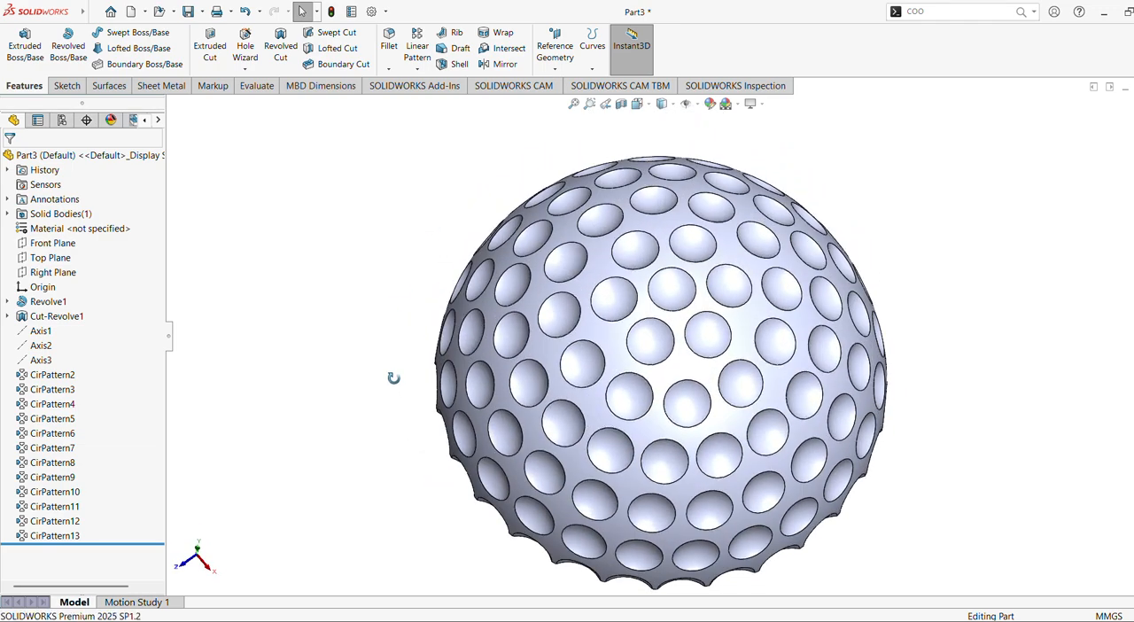
left_click(35, 260)
left_click(102, 239)
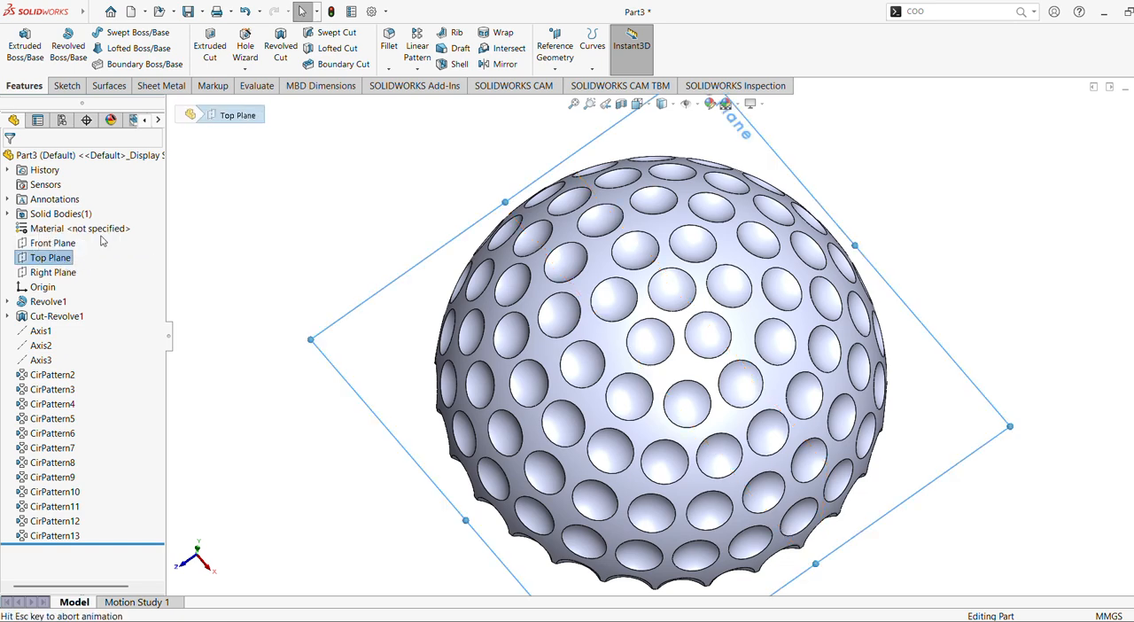
left_click(682, 350)
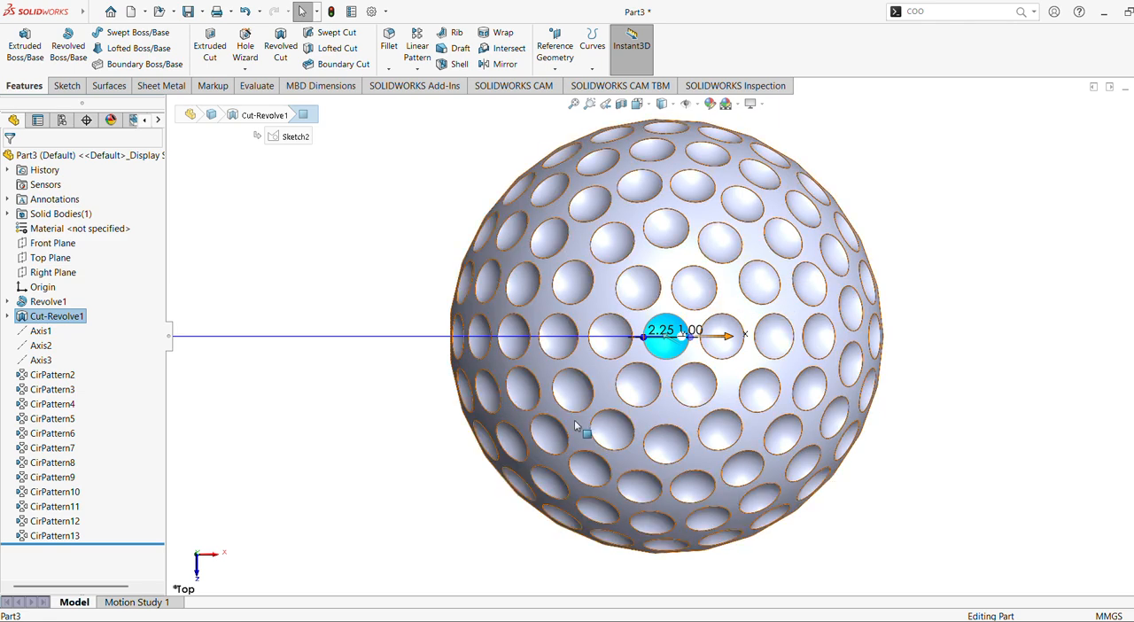
middle_click_drag(347, 377, 361, 202)
left_click(361, 202)
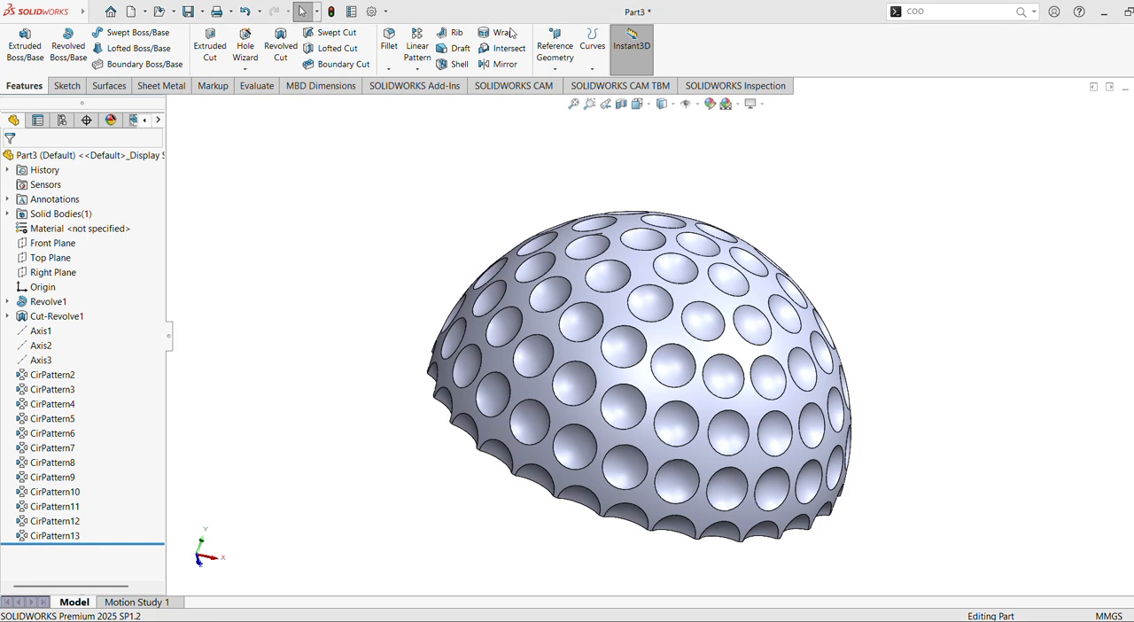
Mirror the Revolve1 hemisphere feature about the Top Plane and accept the mirror.
left_click(504, 65)
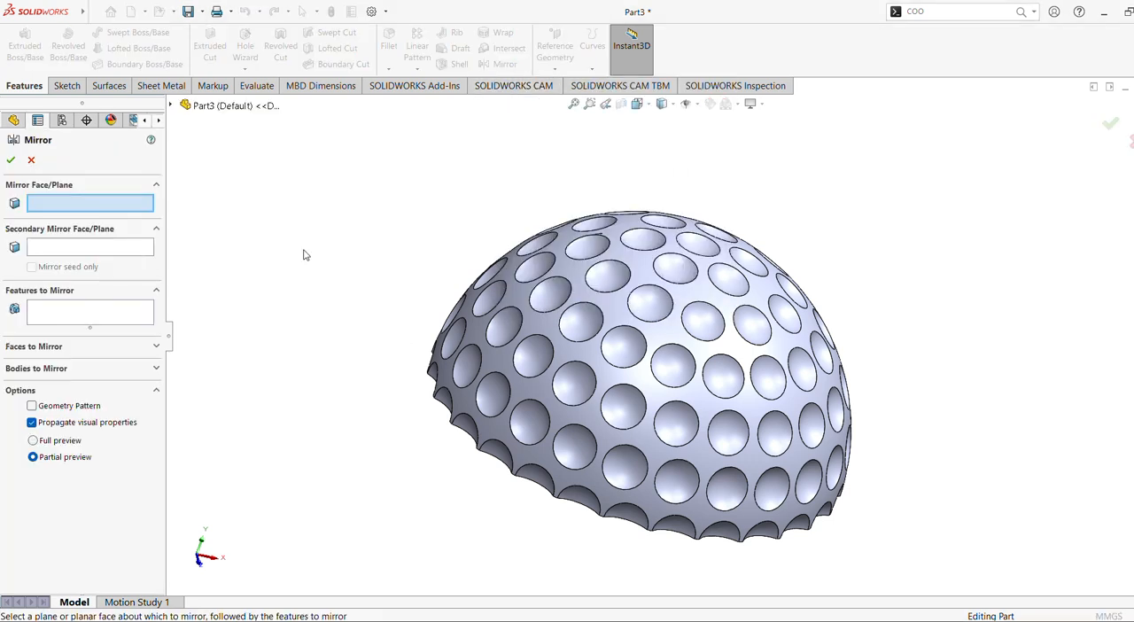
left_click(232, 107)
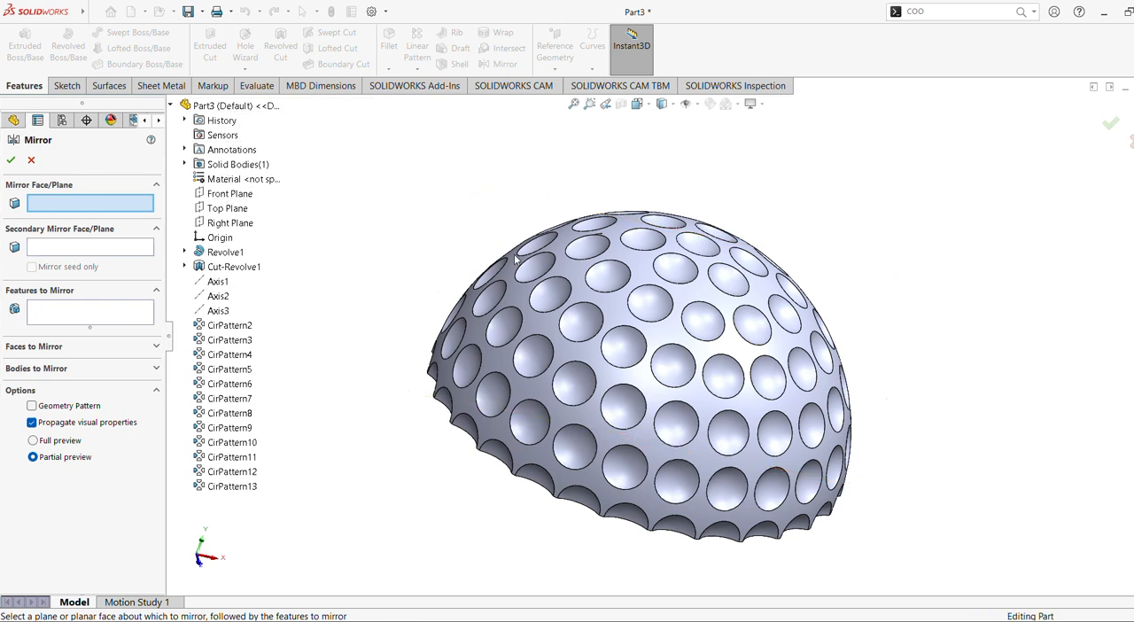
middle_click_drag(526, 349, 646, 184)
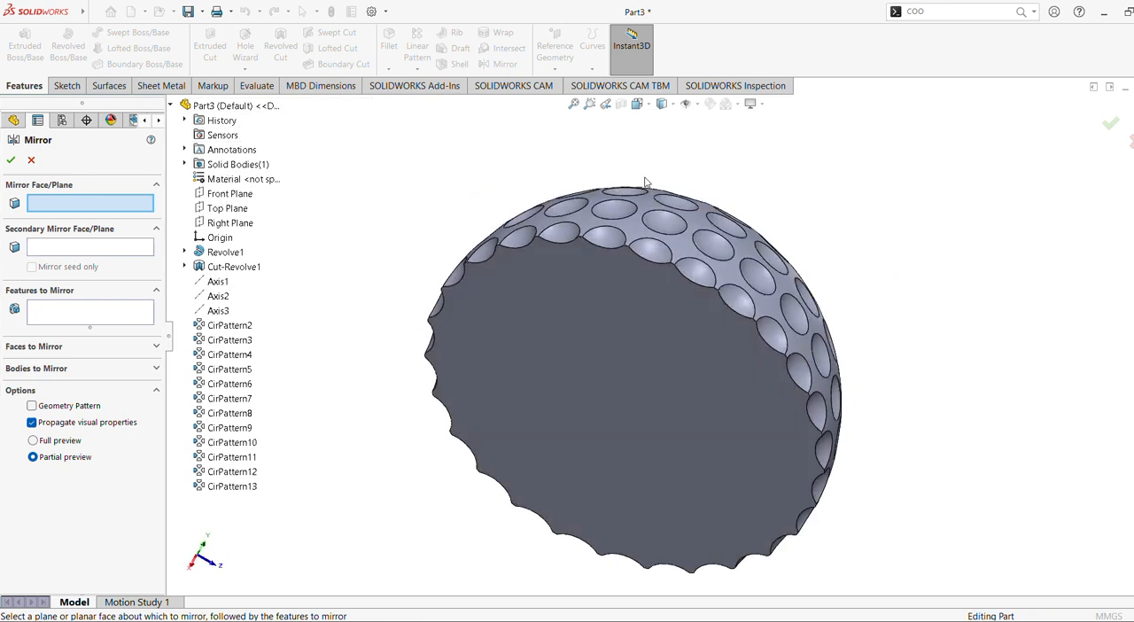
left_click(231, 212)
middle_click_drag(460, 233, 404, 221)
left_click(127, 315)
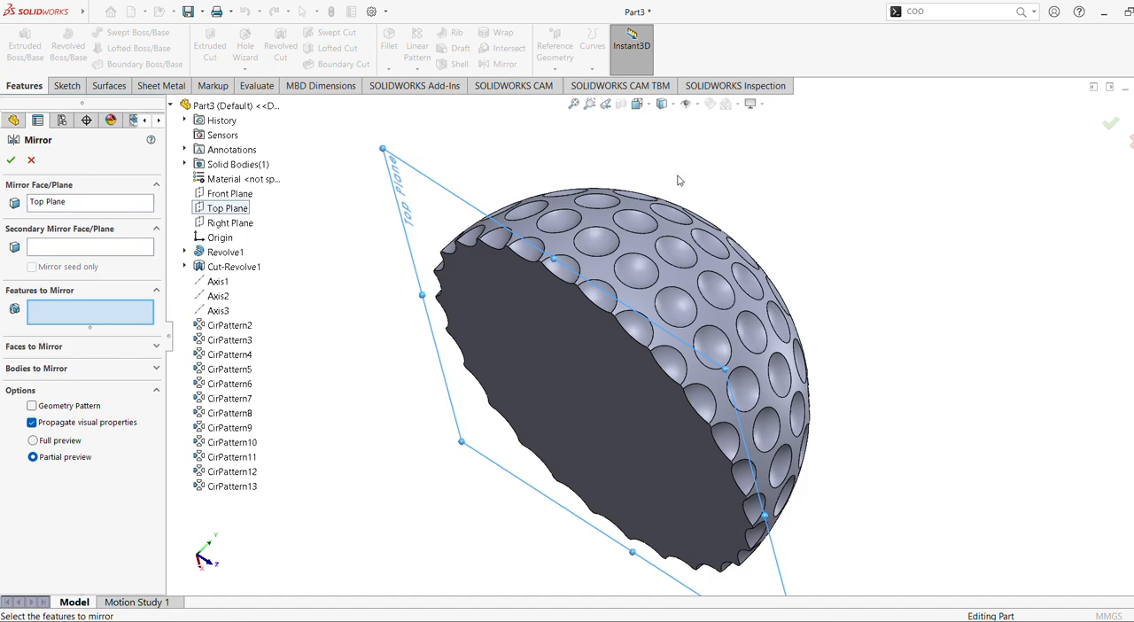
left_click(687, 229)
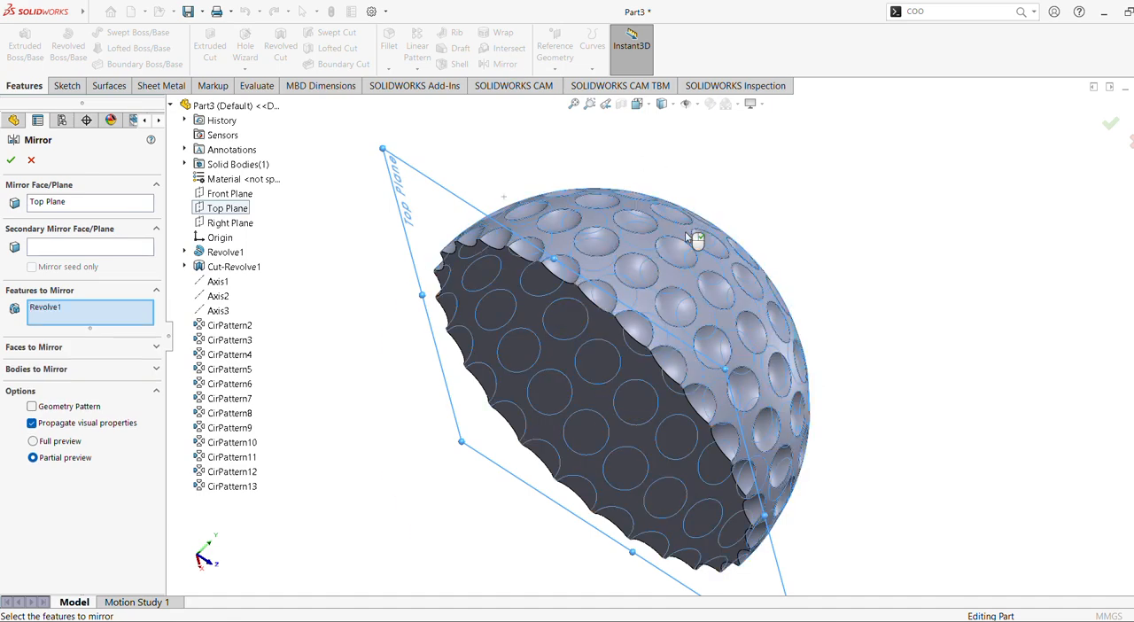
middle_click_drag(686, 232, 545, 205)
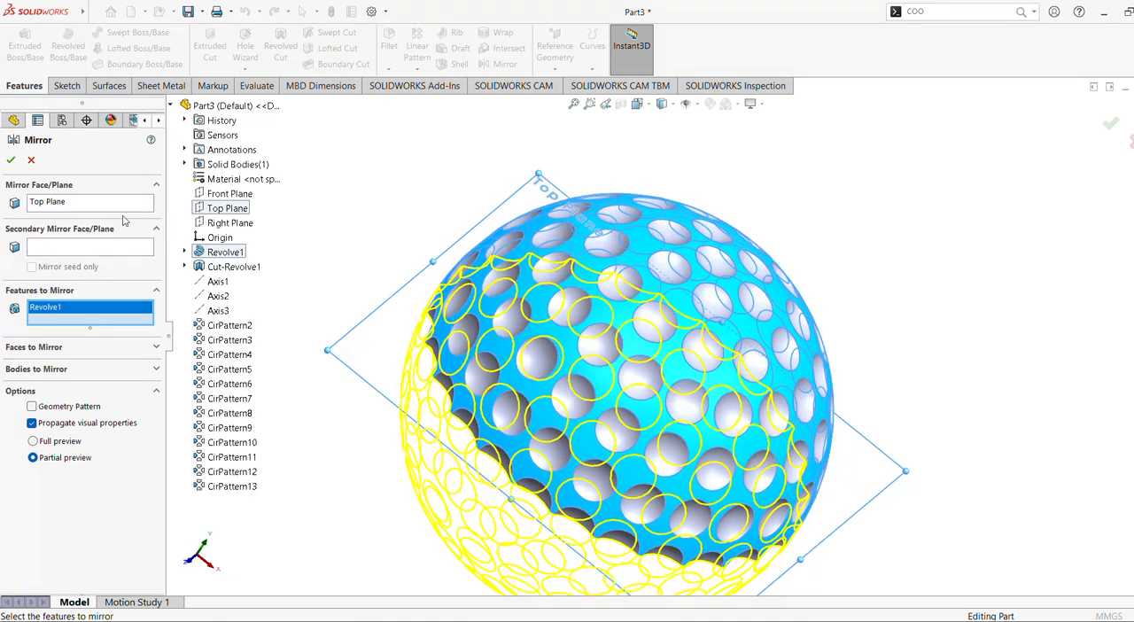
left_click(17, 161)
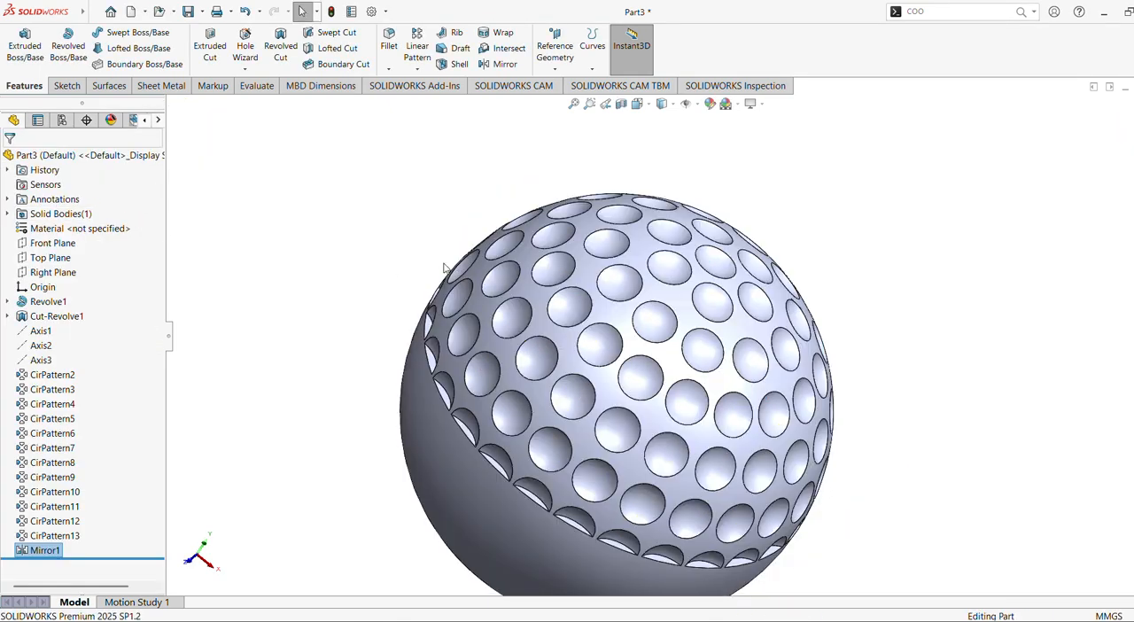
Open the Mirror1 feature for editing.
scroll(465, 266, "down", 1)
middle_click_drag(471, 266, 505, 297)
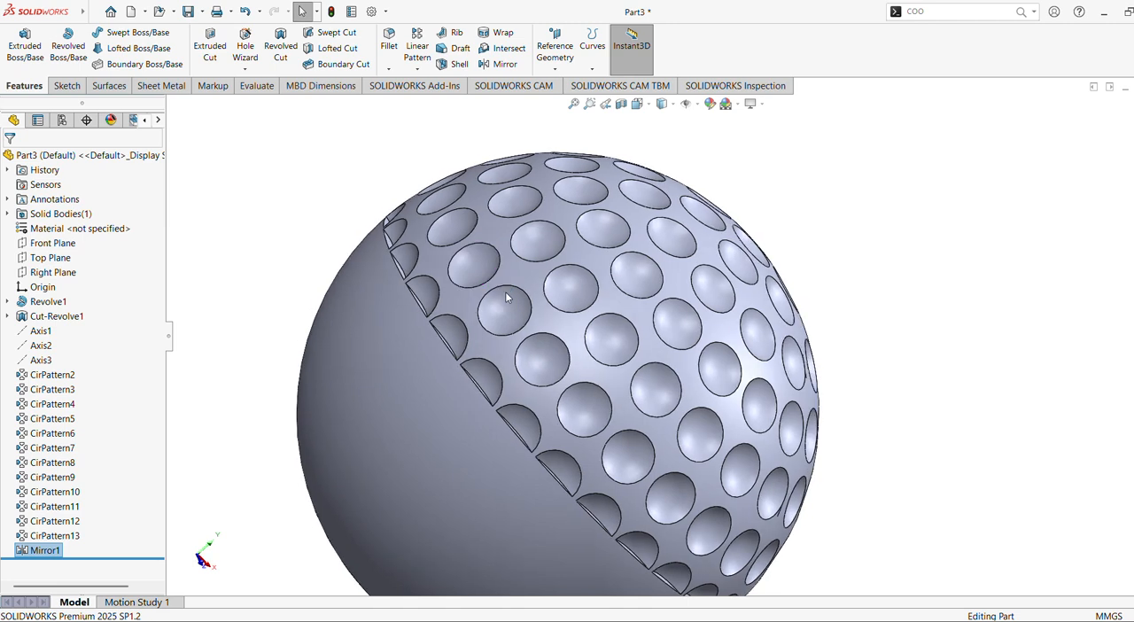
left_click(44, 550)
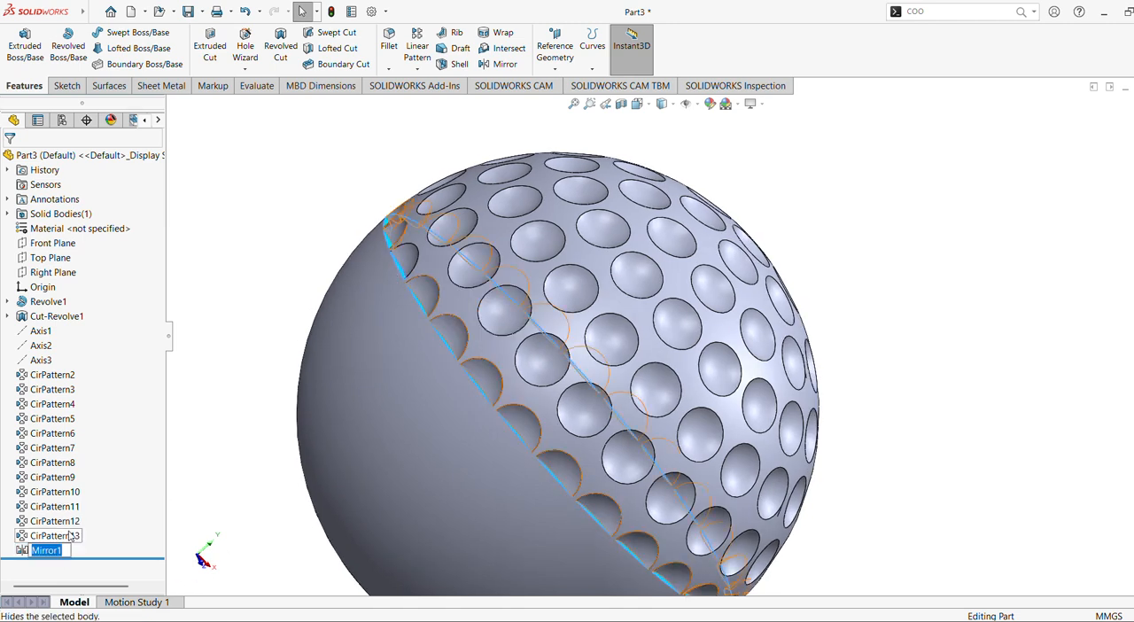
left_click(45, 550)
left_click(219, 510)
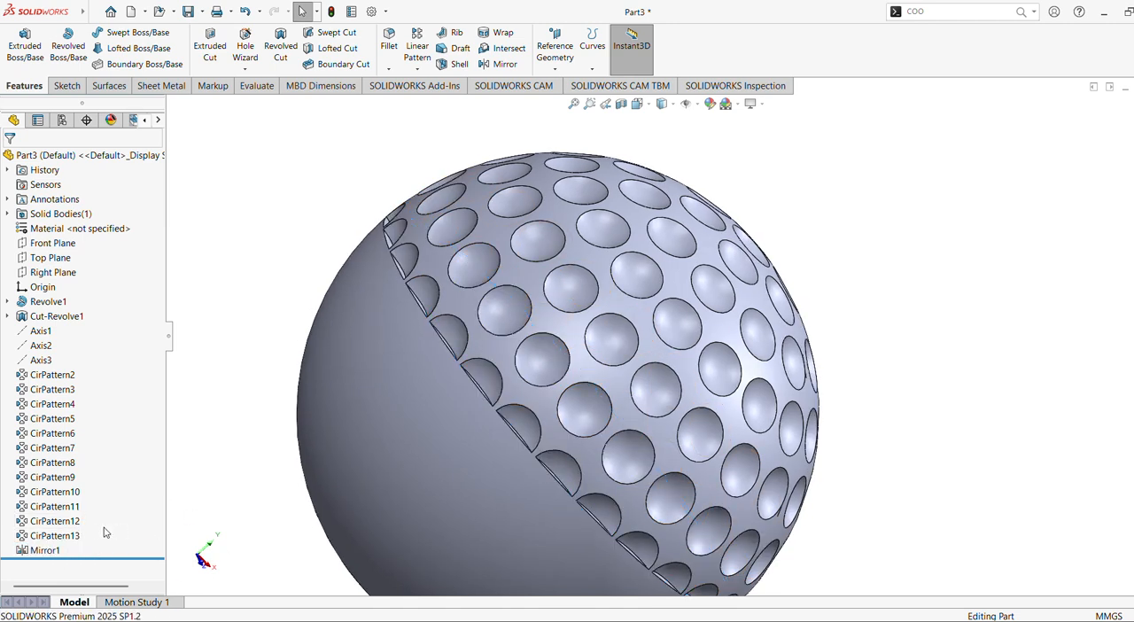
right_click(45, 550)
left_click(70, 355)
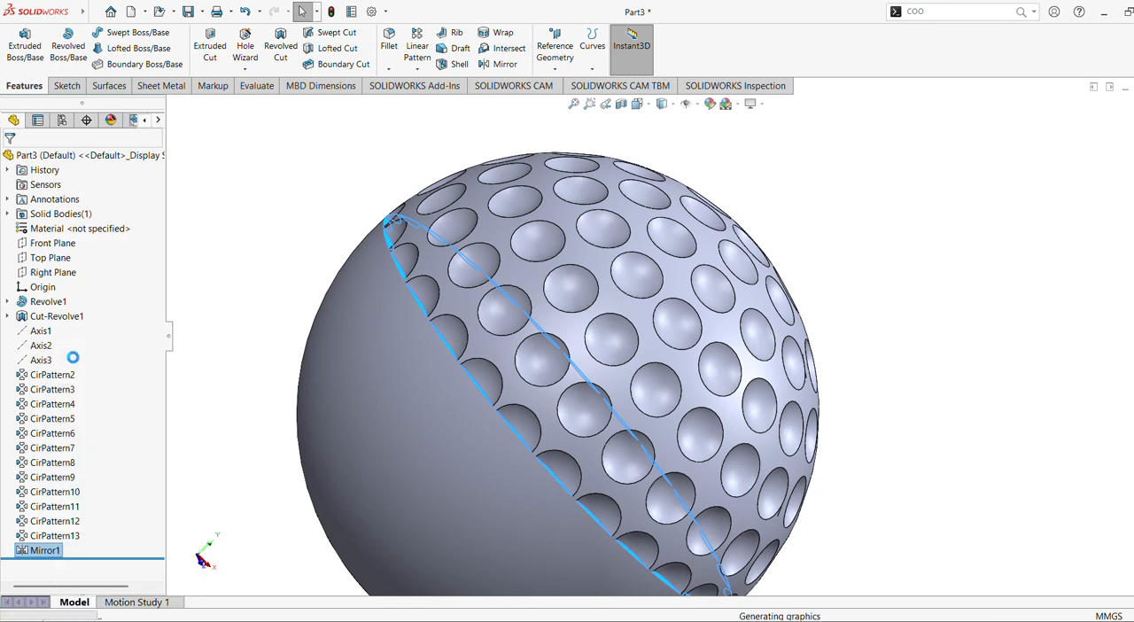
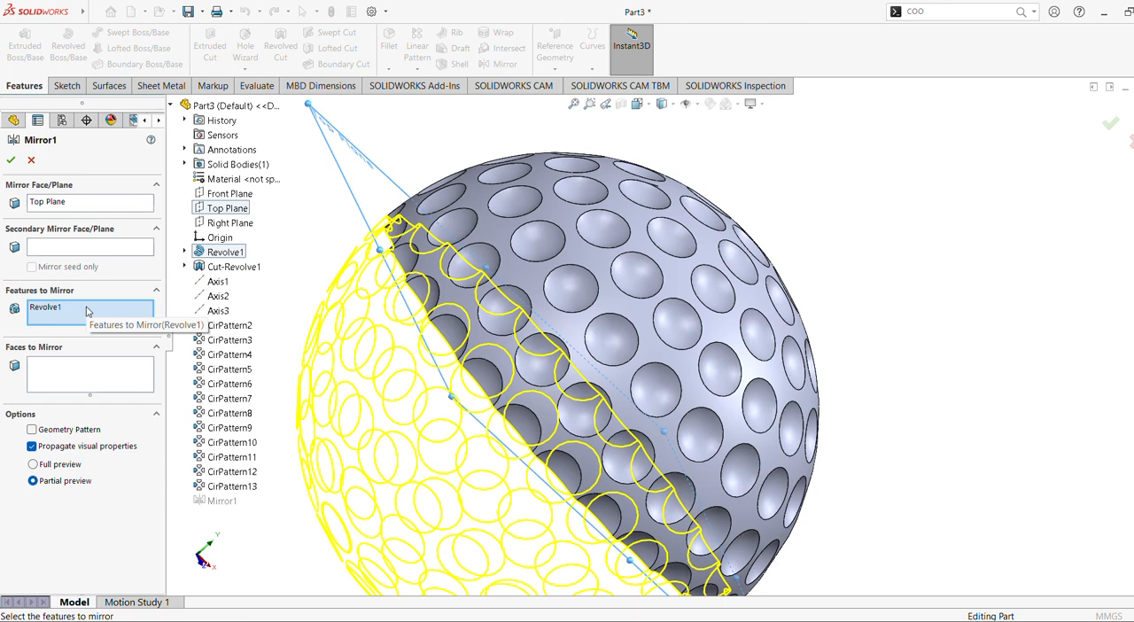
Add the circular patterns CirPattern2 through CirPattern13 to the features mirrored about the Top Plane and accept the edit.
left_click(87, 307)
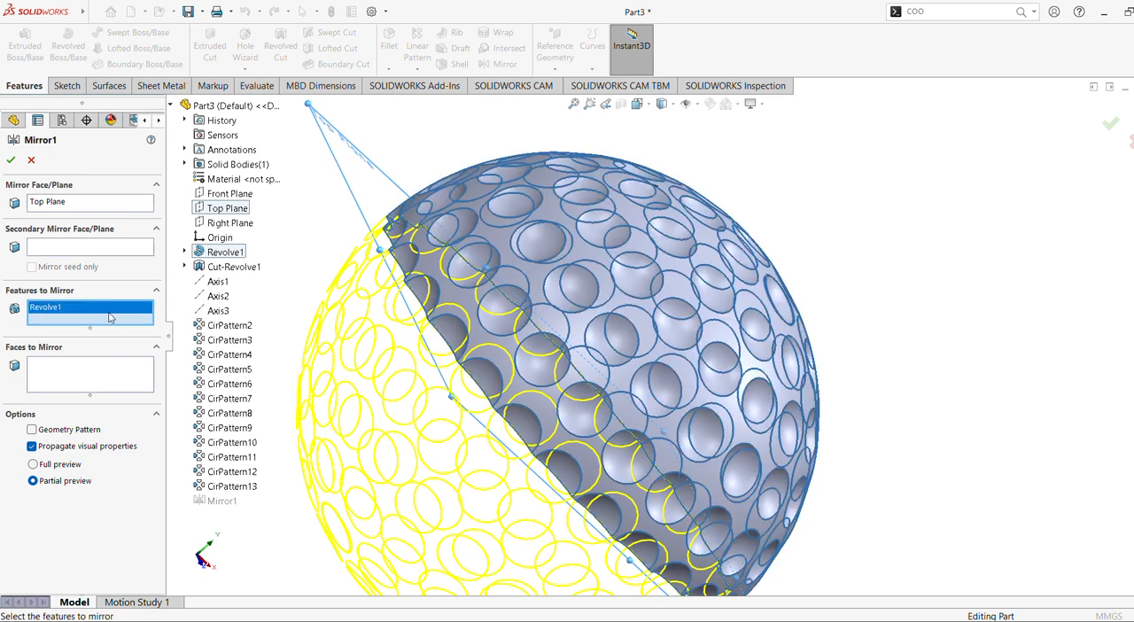
left_click(232, 325)
left_click(232, 339)
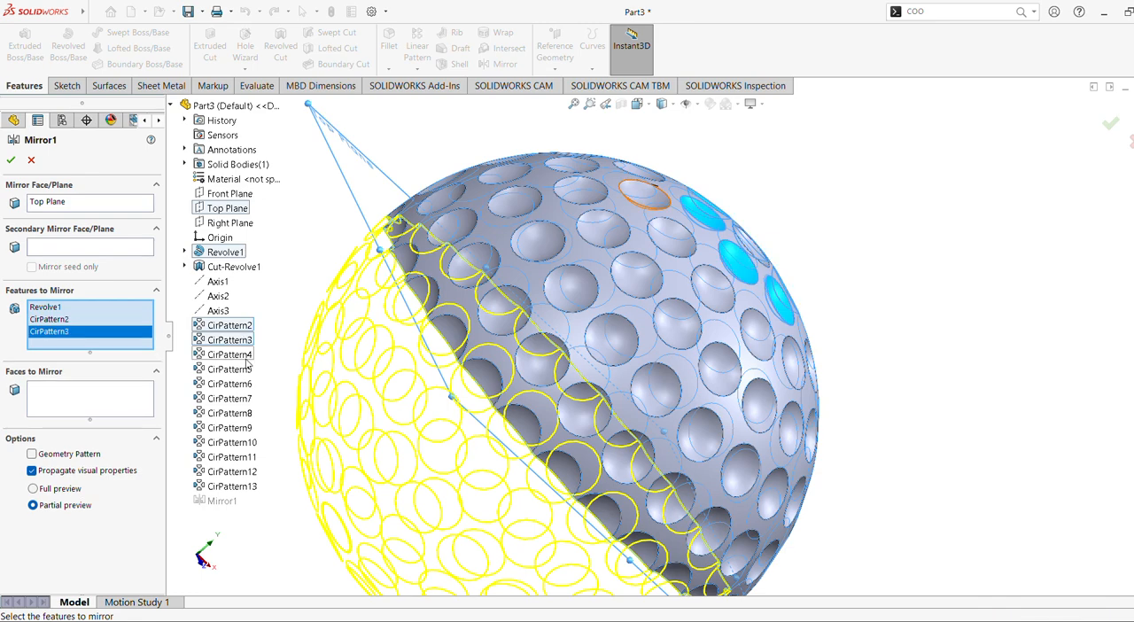
left_click(233, 354)
left_click(232, 369)
left_click(245, 398)
left_click(243, 385)
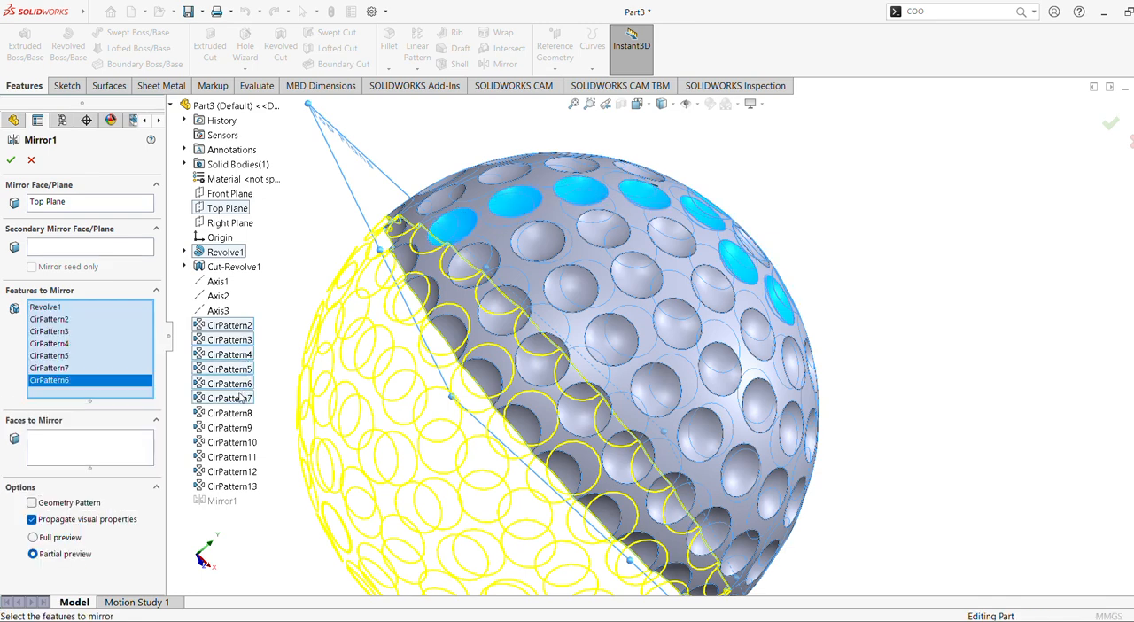
left_click(242, 414)
left_click(238, 429)
left_click(234, 443)
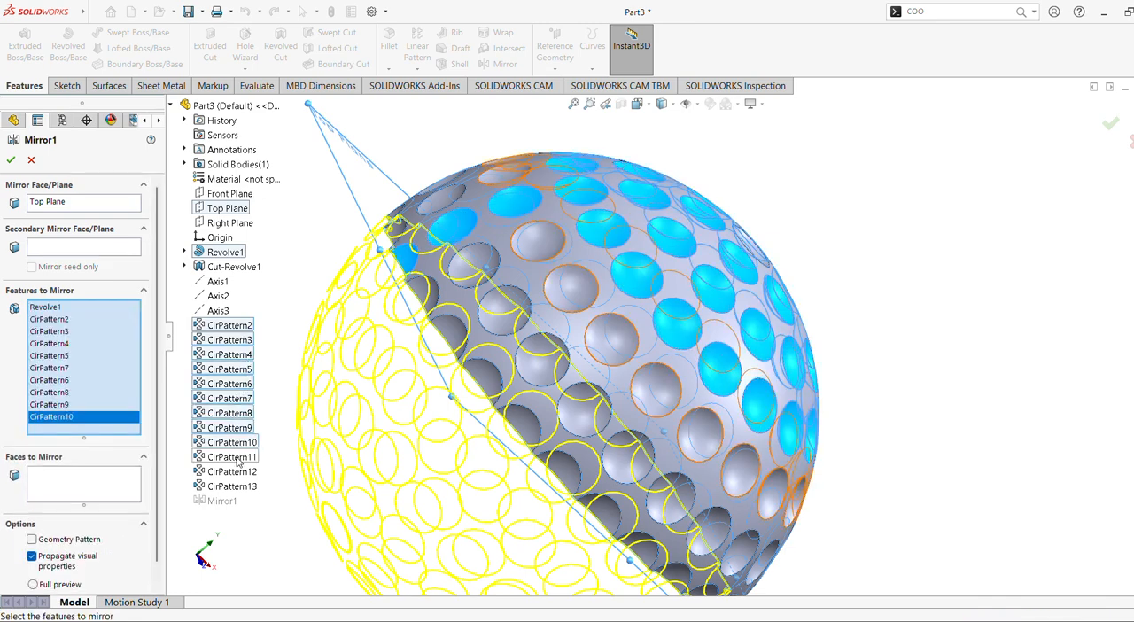
left_click(234, 457)
left_click(234, 471)
left_click(233, 487)
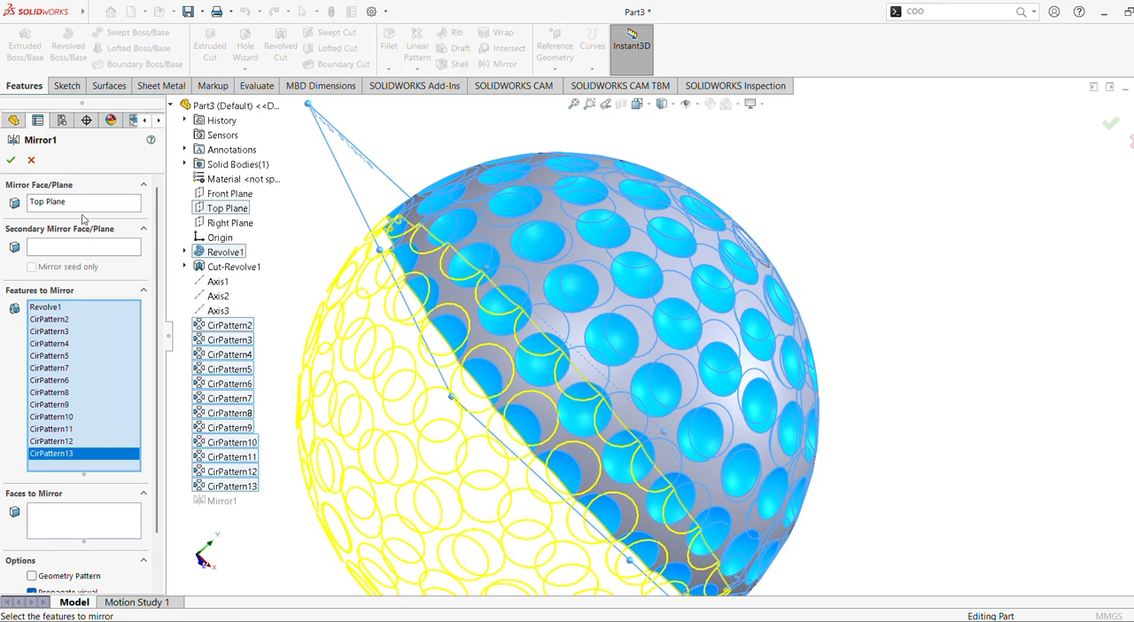
left_click(10, 160)
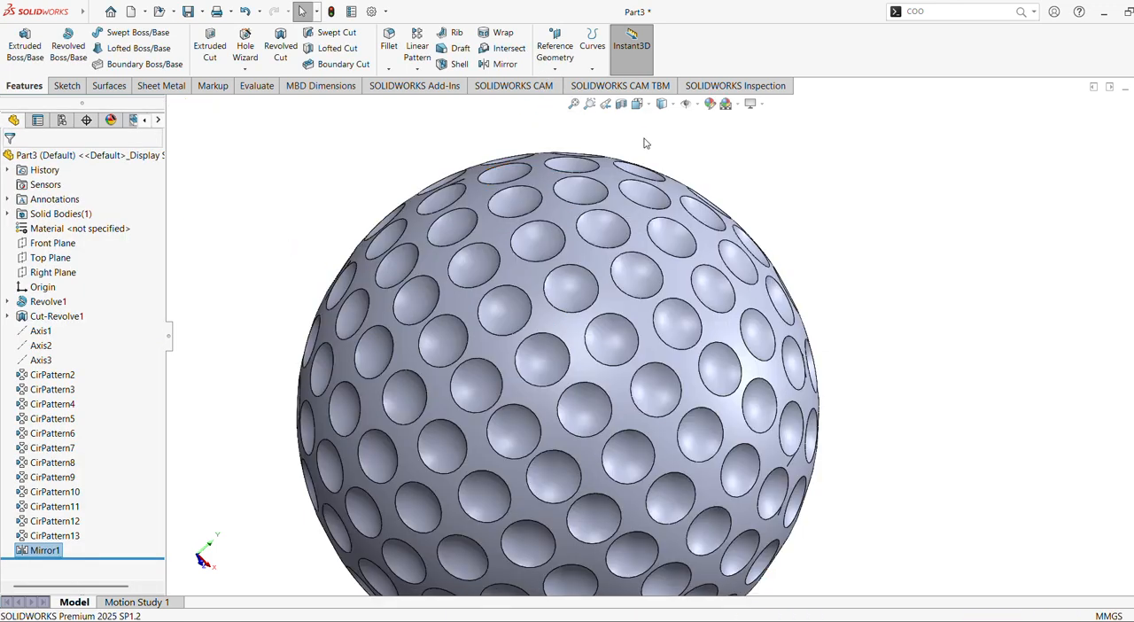
Examine the dimple rings on the full ball, fitted to the view, in the Front view and from several rotated angles.
left_click(574, 103)
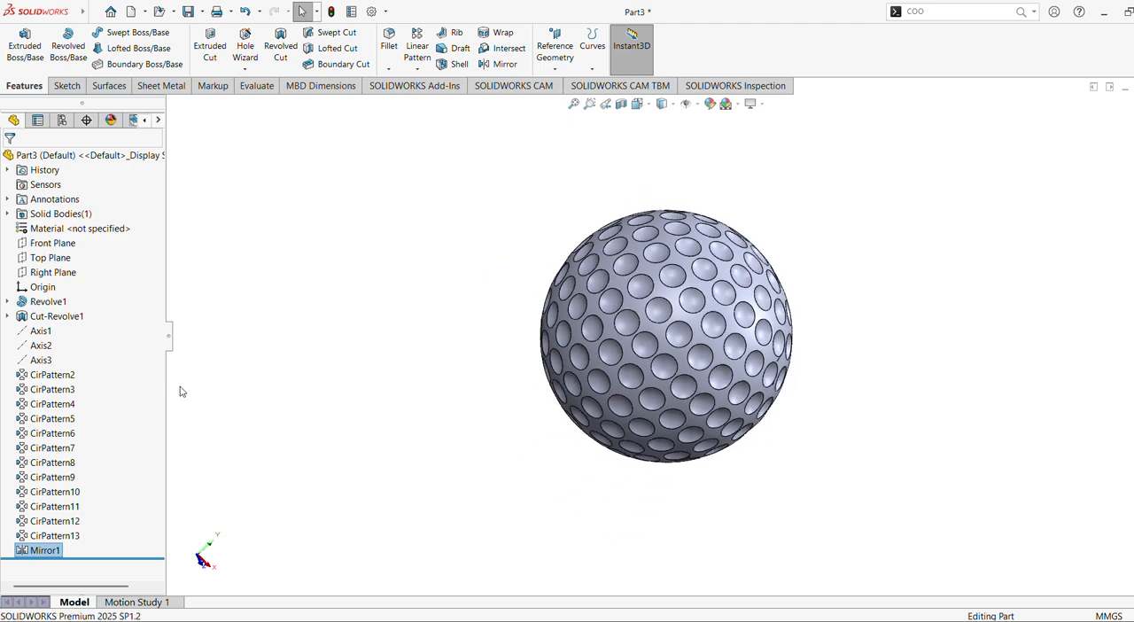
scroll(889, 348, "down", 4)
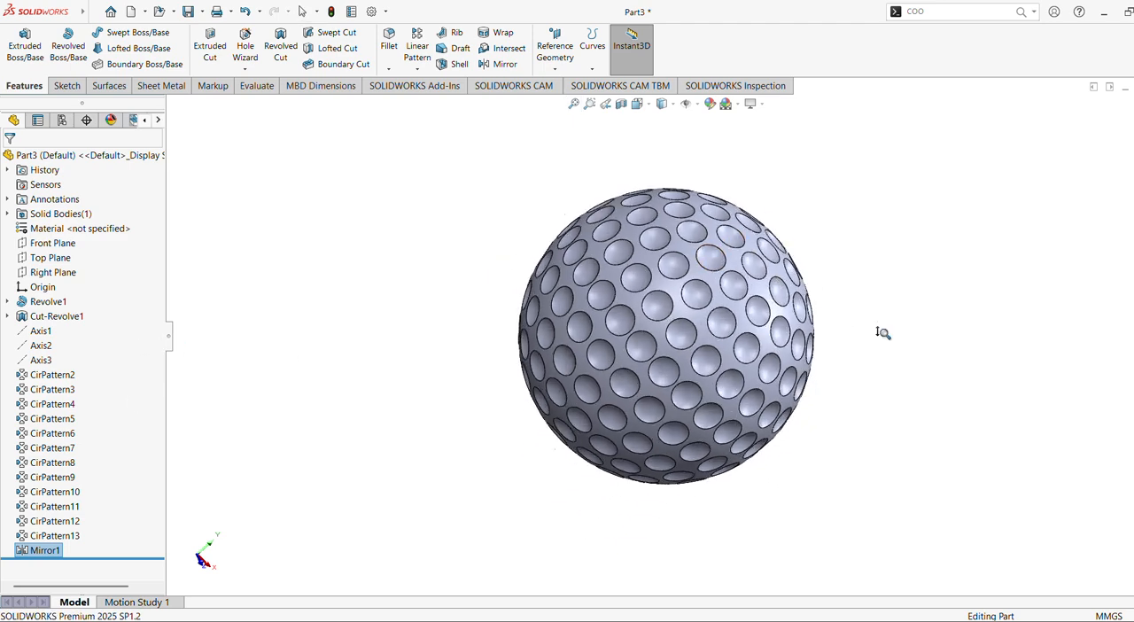
middle_click_drag(878, 319, 674, 390)
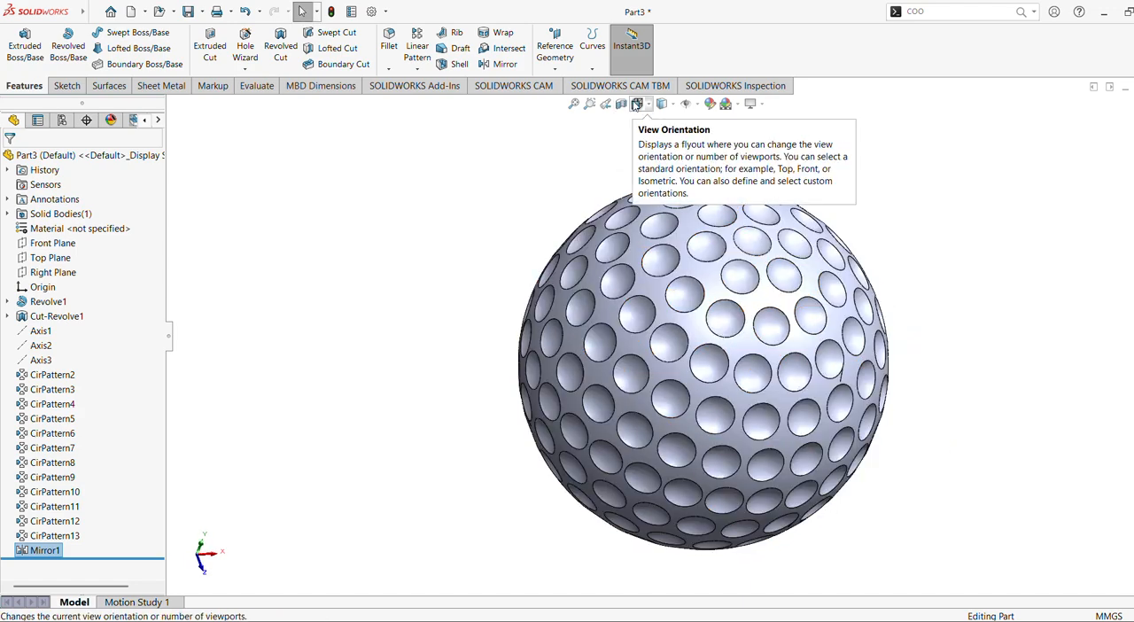
left_click(637, 104)
left_click(562, 477)
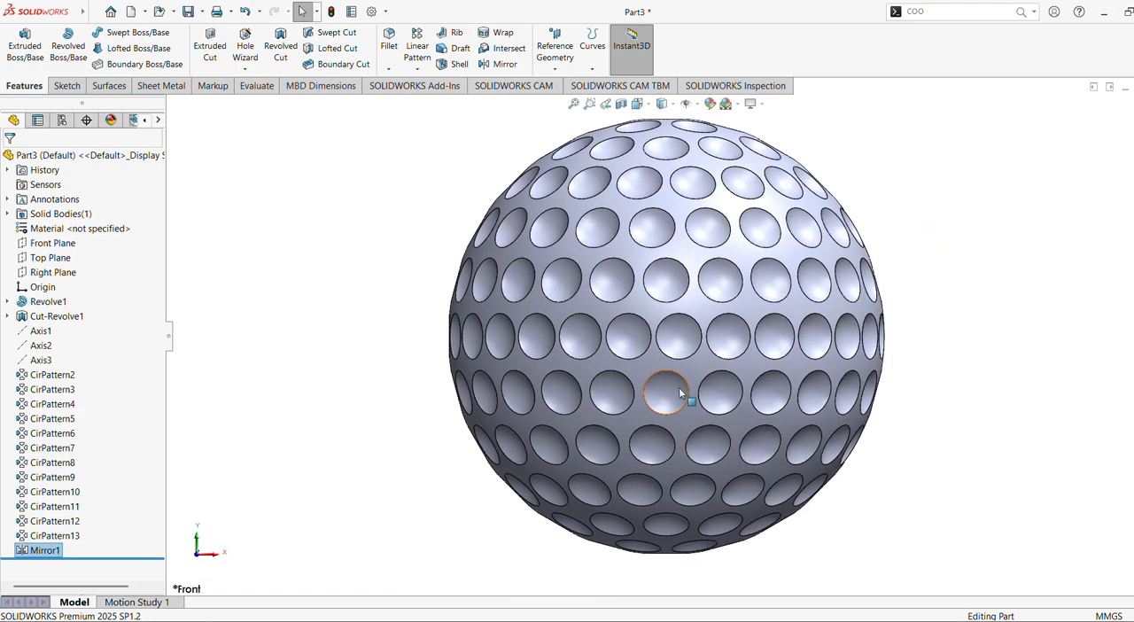
key("Right")
key("Right")
key("Right")
key("Right")
key("Right")
key("Right")
key("Right")
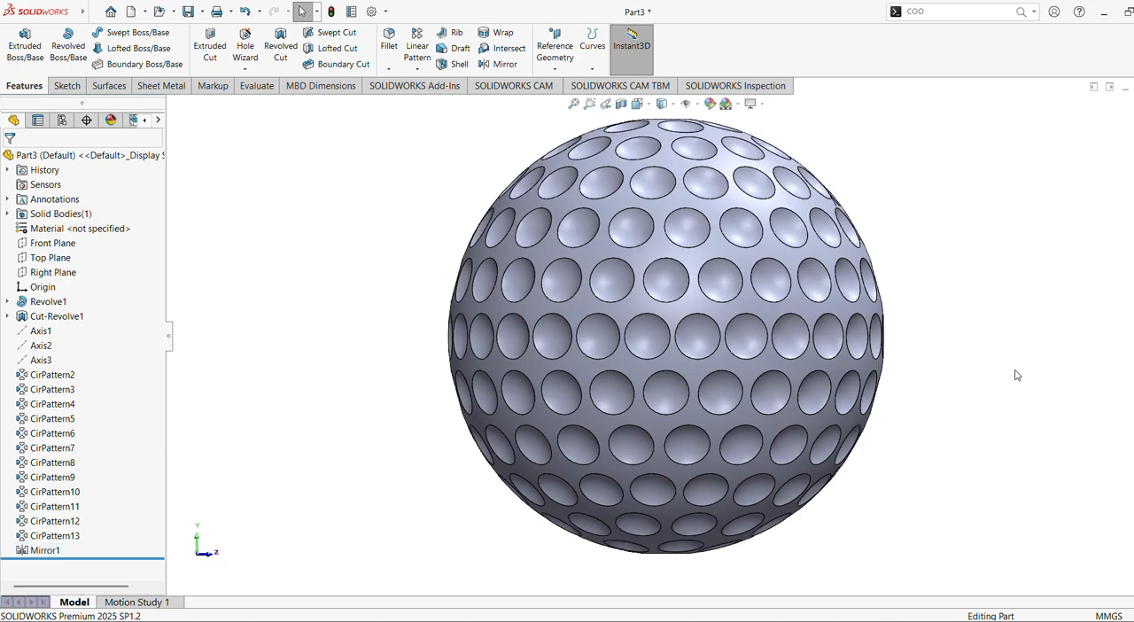
key("Right")
key("Right")
key("Right")
key("Right")
key("Right")
key("Right")
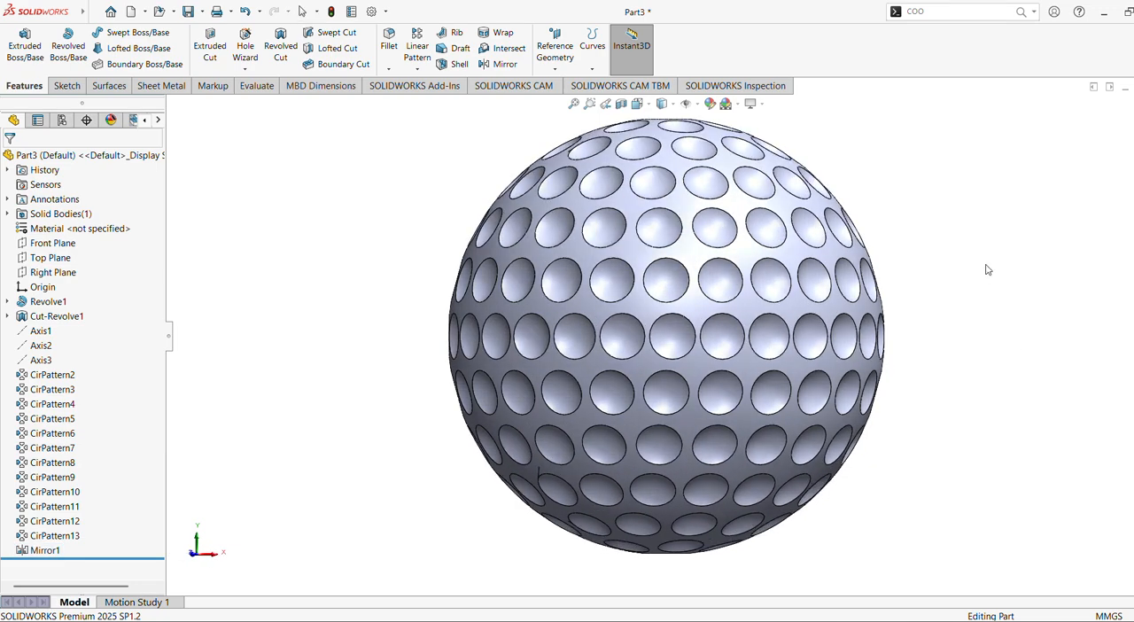
middle_click_drag(988, 269, 511, 530)
key("Right")
key("Right")
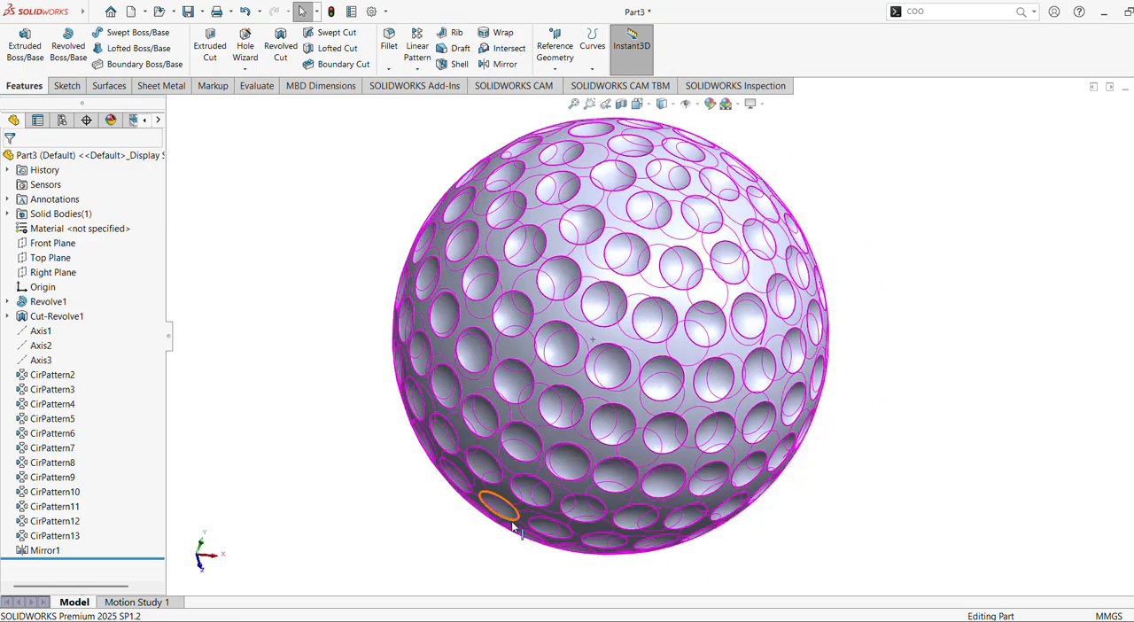
key("Right")
key("Left")
key("Left")
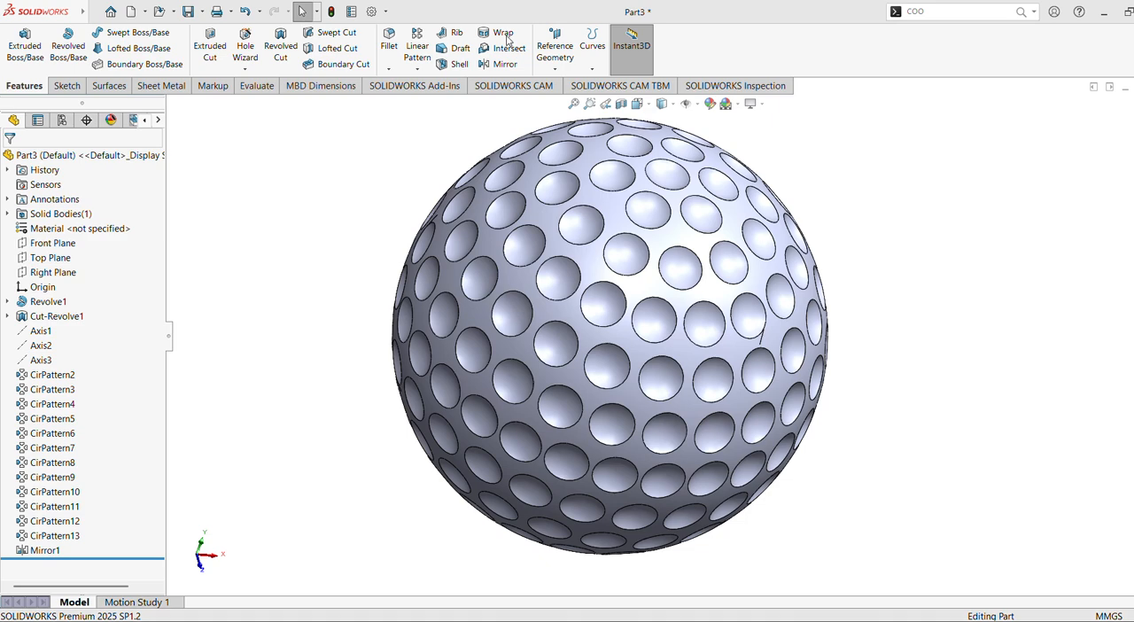
Fillet the ball's outer spherical face with a 1 mm radius to round all the dimple edges.
left_click(392, 52)
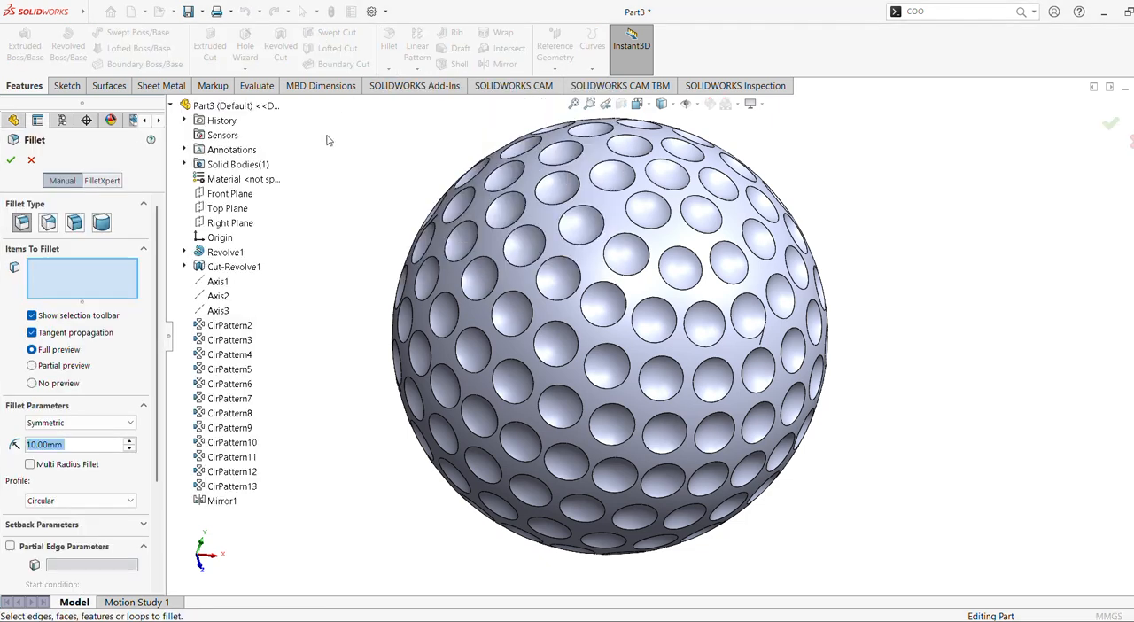
type("1")
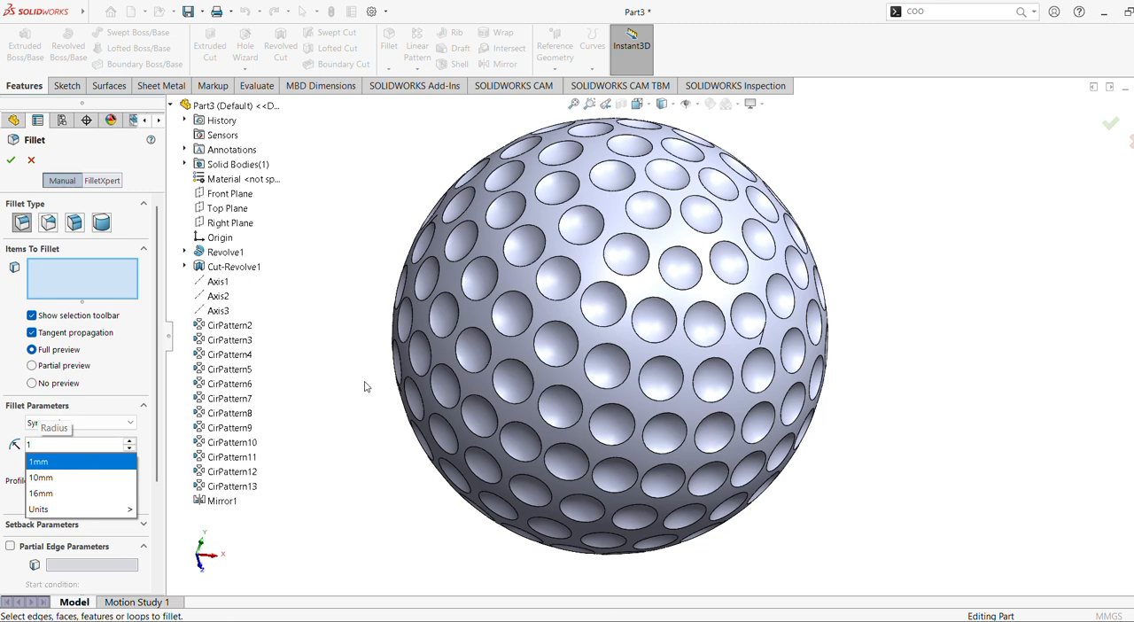
key("Return")
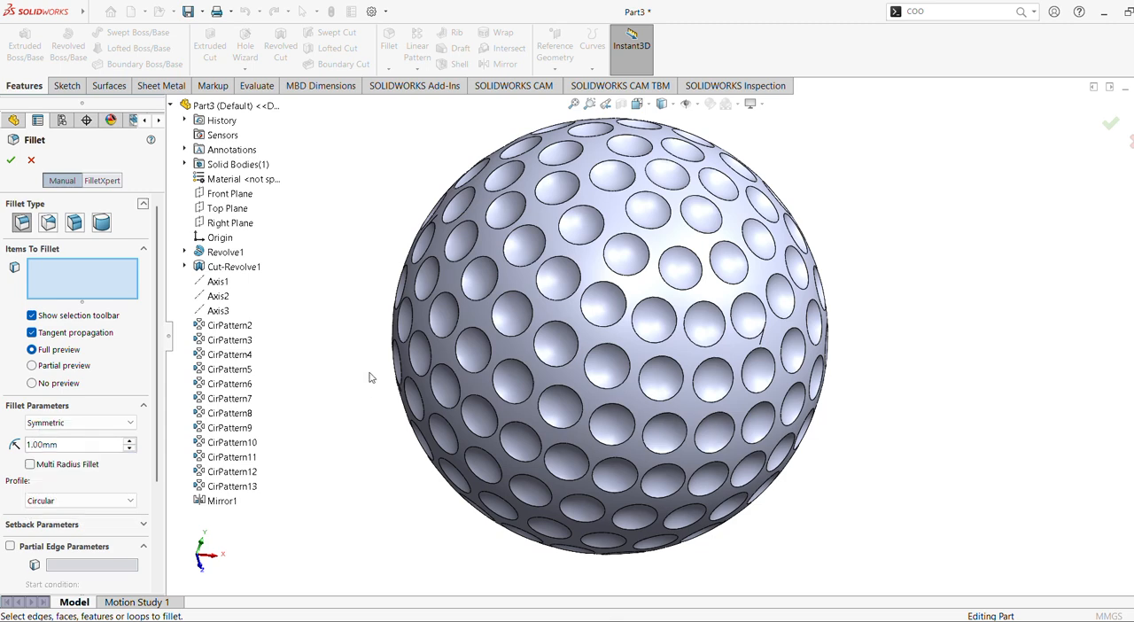
left_click(503, 340)
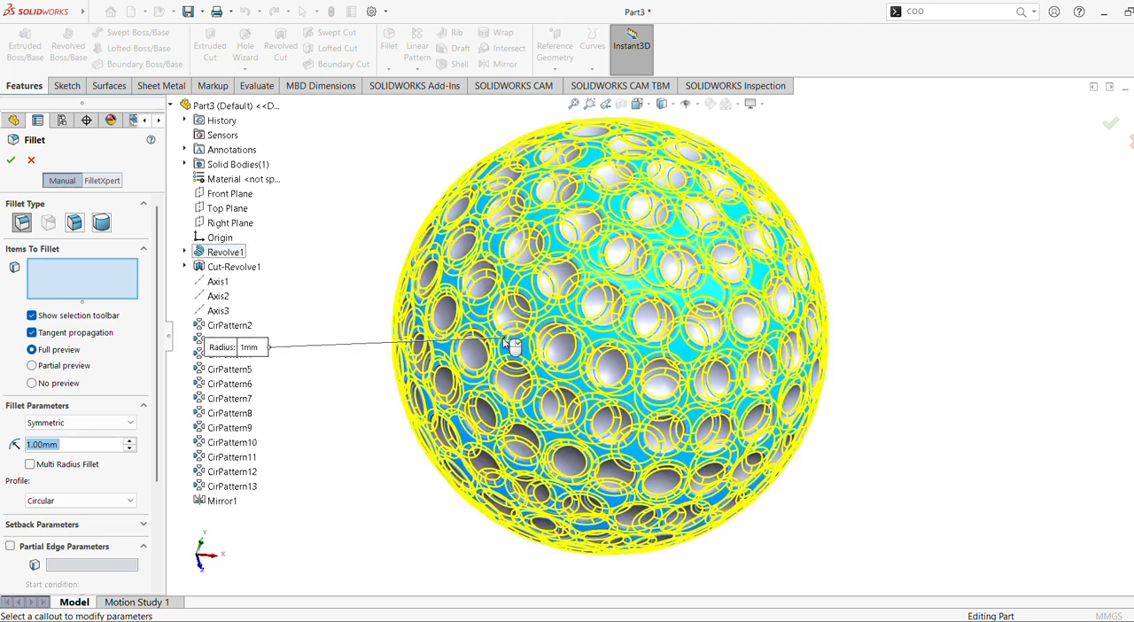
left_click(11, 162)
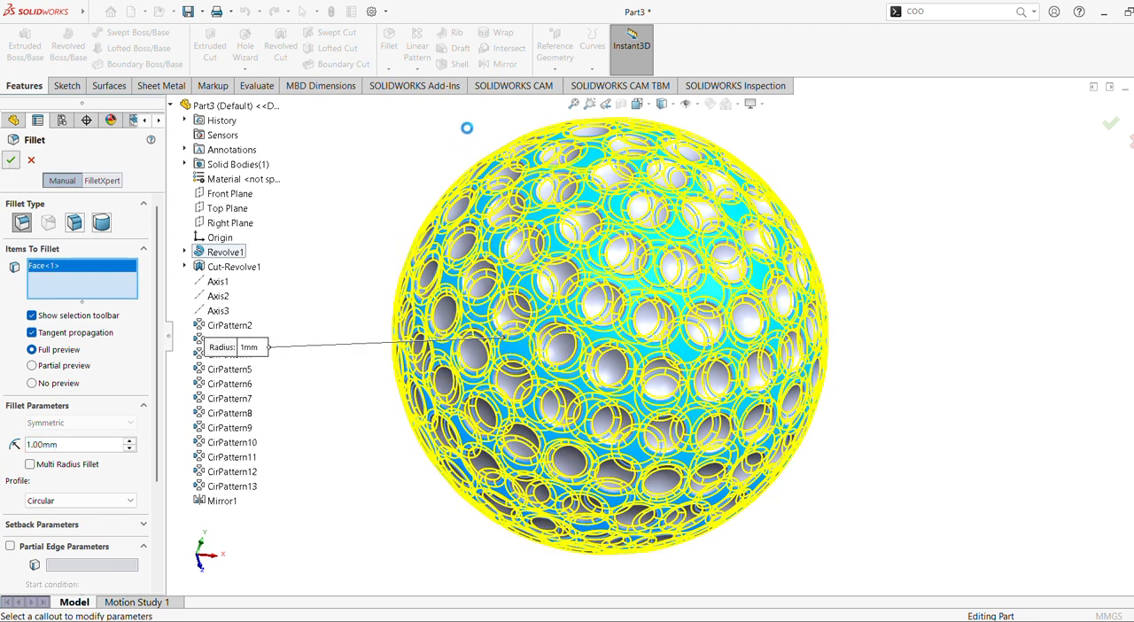
middle_click_drag(371, 262, 430, 132)
middle_click_drag(480, 315, 421, 327)
left_click(422, 327)
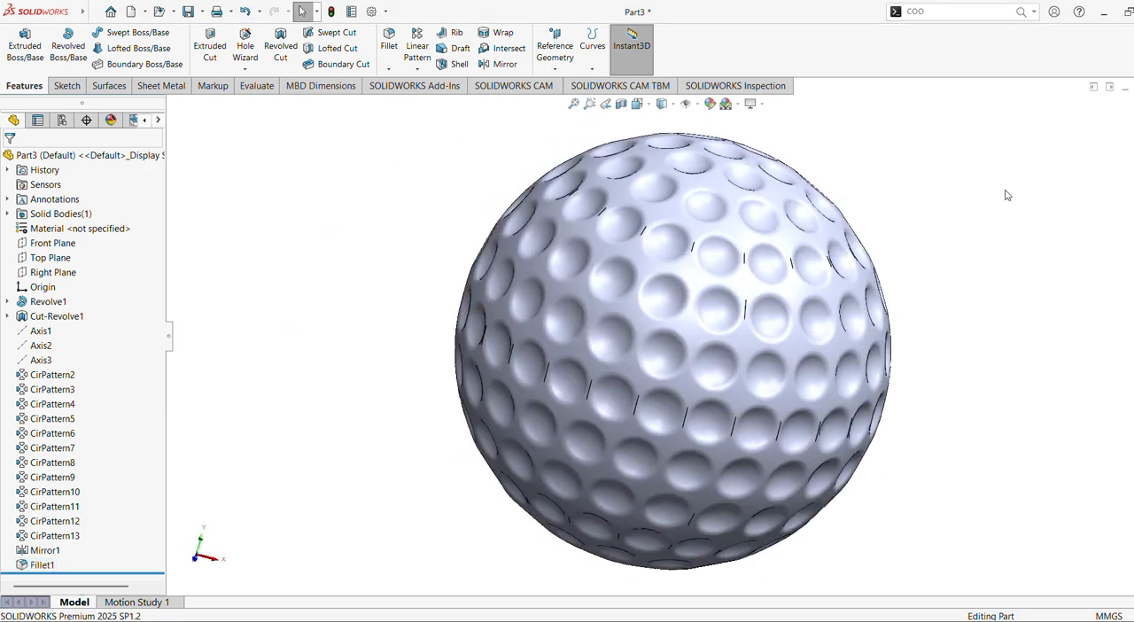
Apply the satin finish aluminum appearance from the Metal library to the ball and view it from another angle.
left_click(1133, 196)
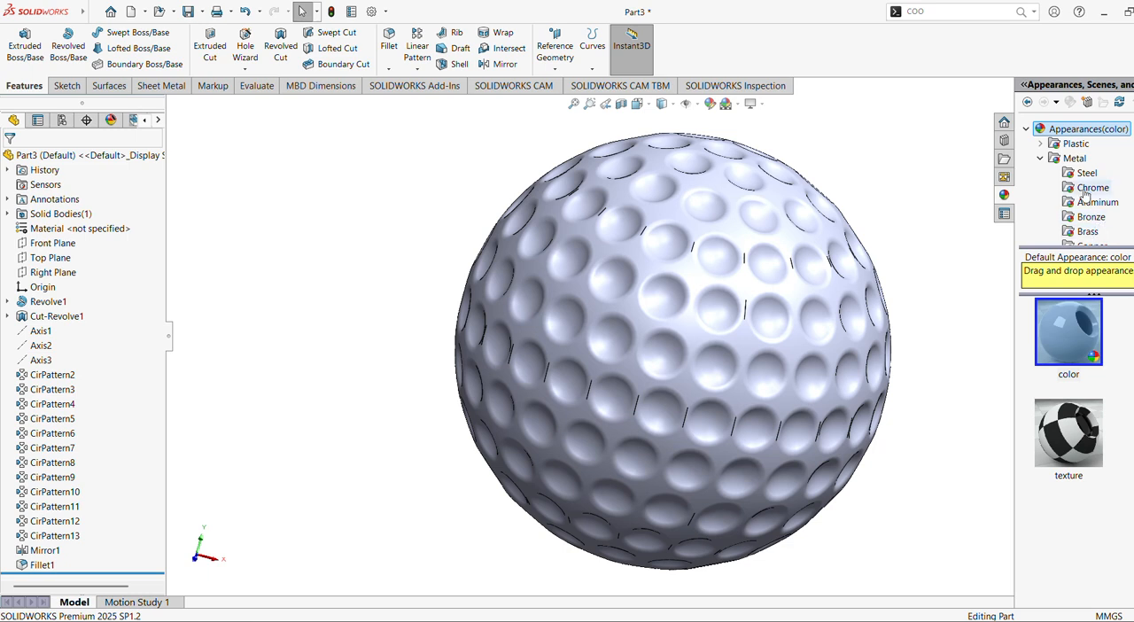
left_click(1072, 159)
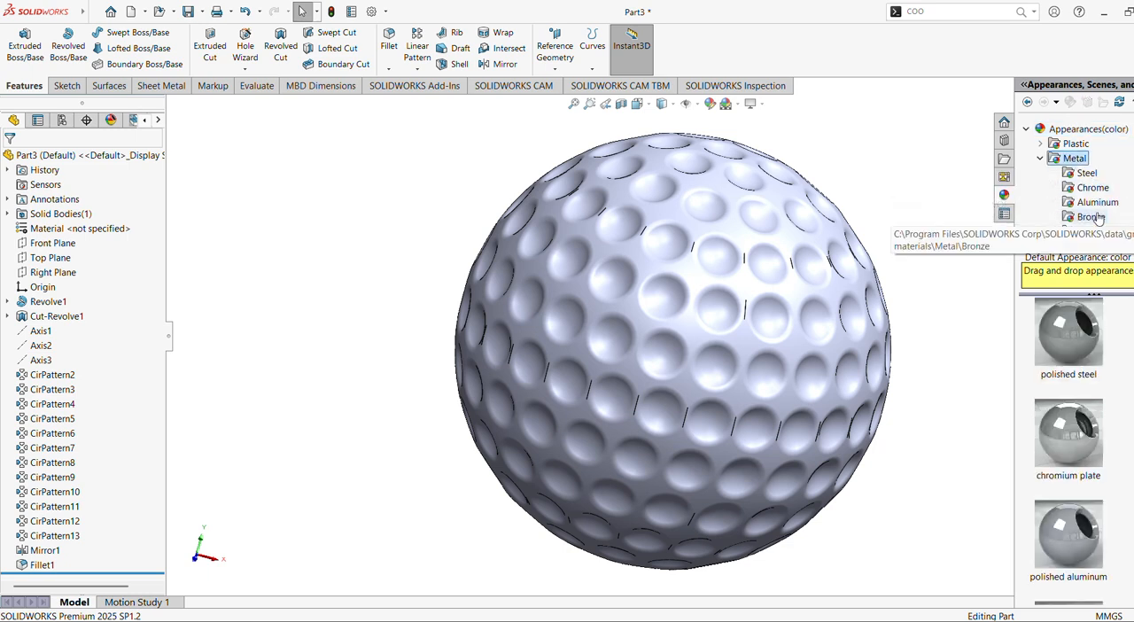
left_click(1097, 202)
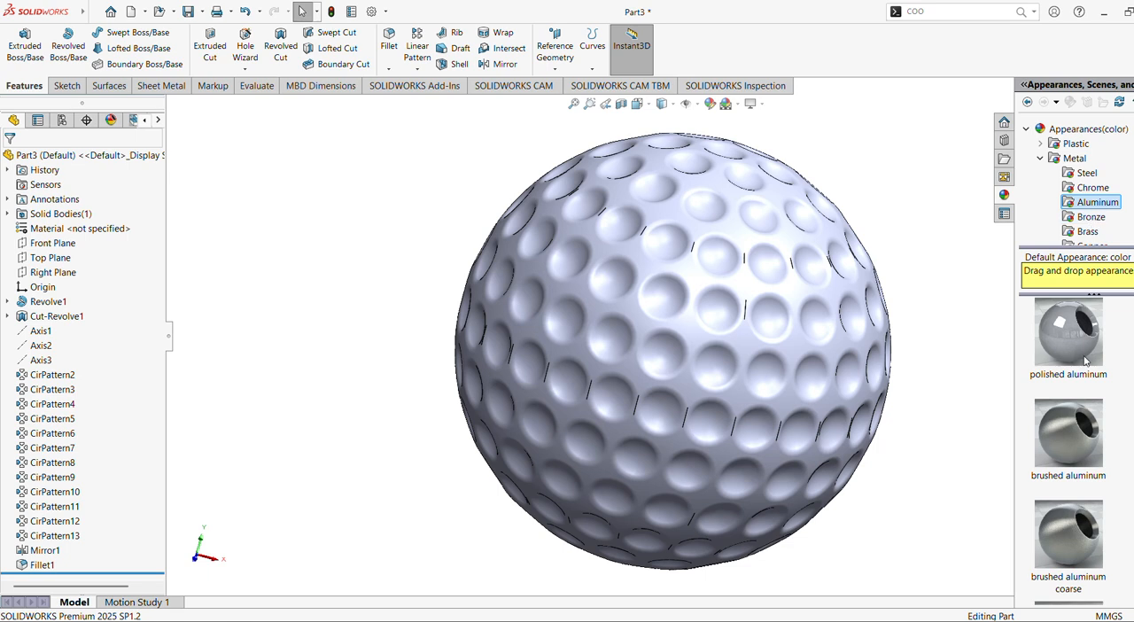
mouse_move(1086, 360)
scroll(1081, 521, "down", 3)
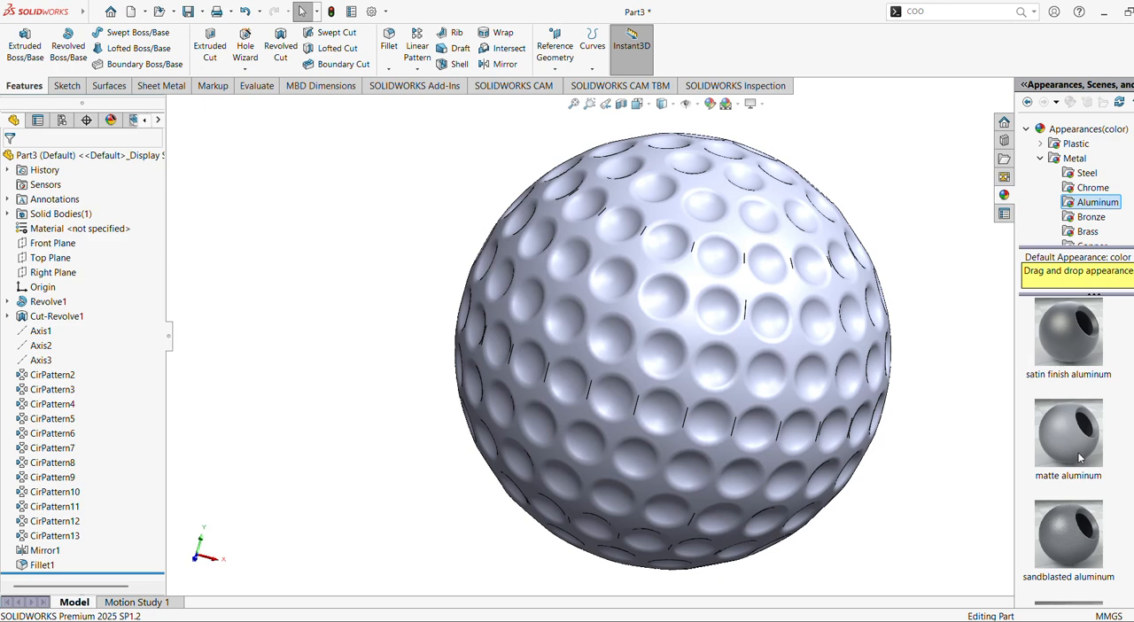
double_click(1053, 342)
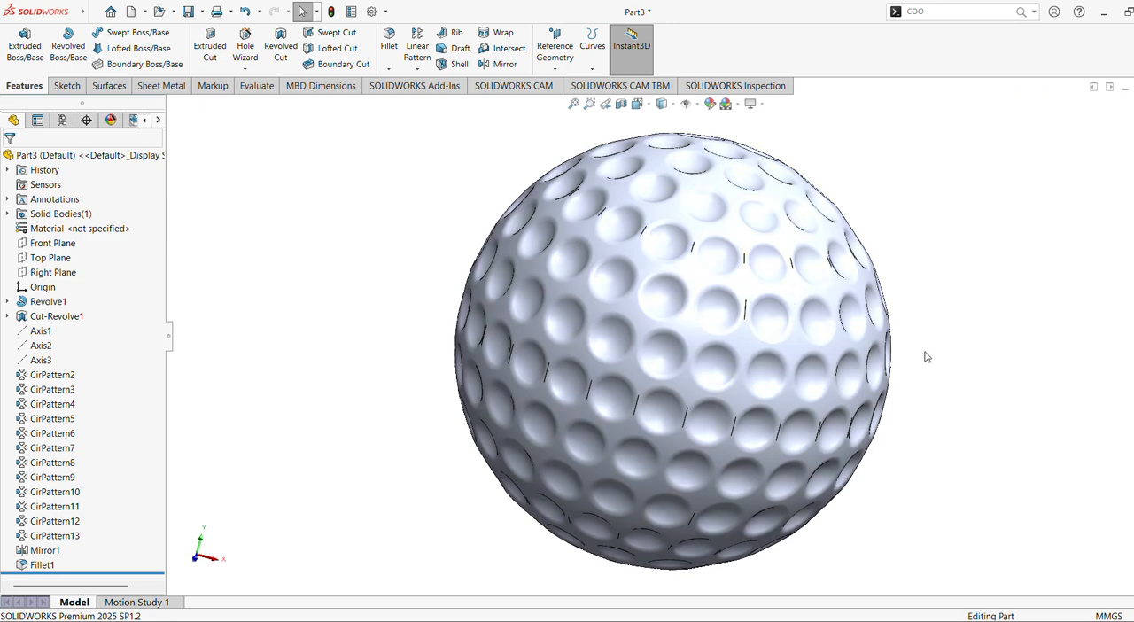
scroll(926, 345, "down", 1)
mouse_move(926, 345)
middle_mouse_down()
mouse_move(825, 324)
mouse_move(875, 358)
middle_mouse_up()
scroll(893, 315, "up", 2)
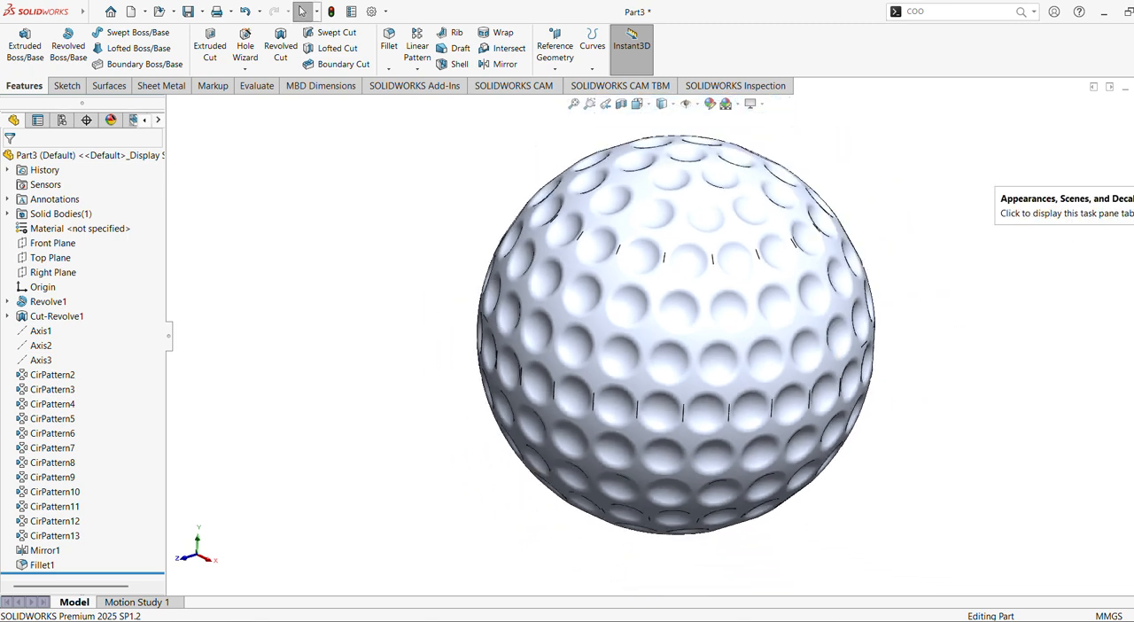
Apply the white car paint appearance from the Painted library to the whole part.
left_click(1127, 194)
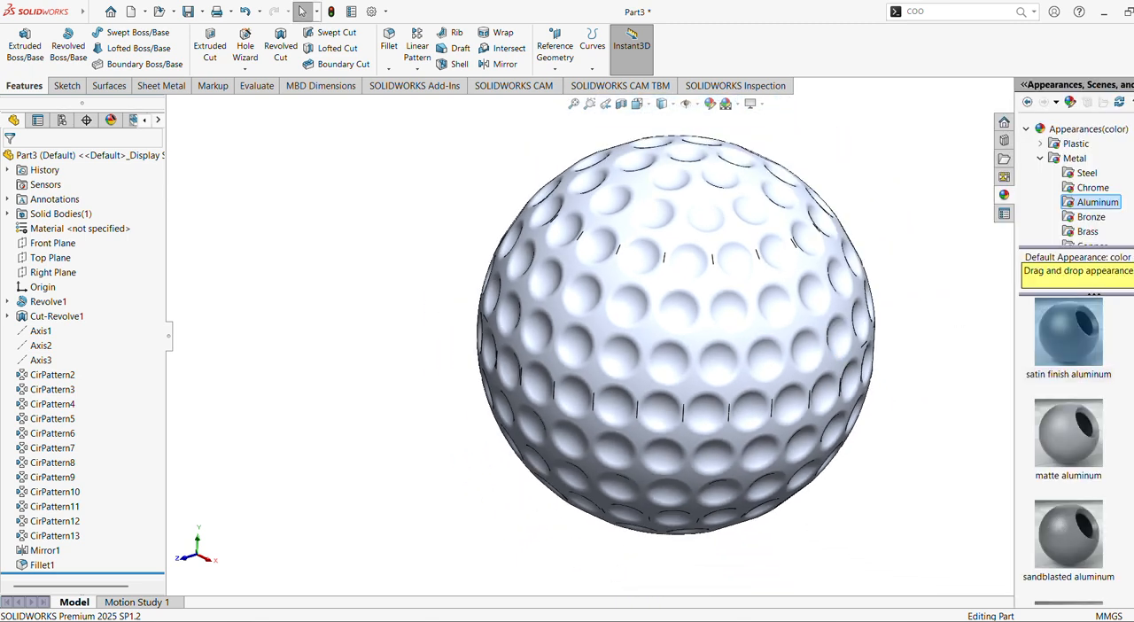
left_click(1042, 158)
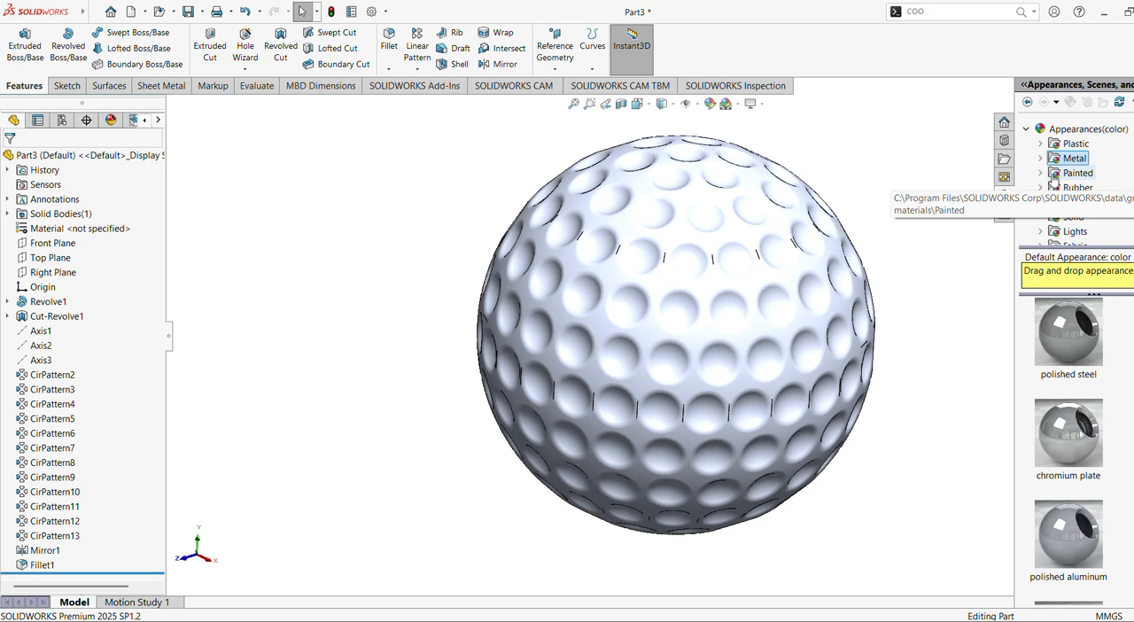
left_click(1042, 175)
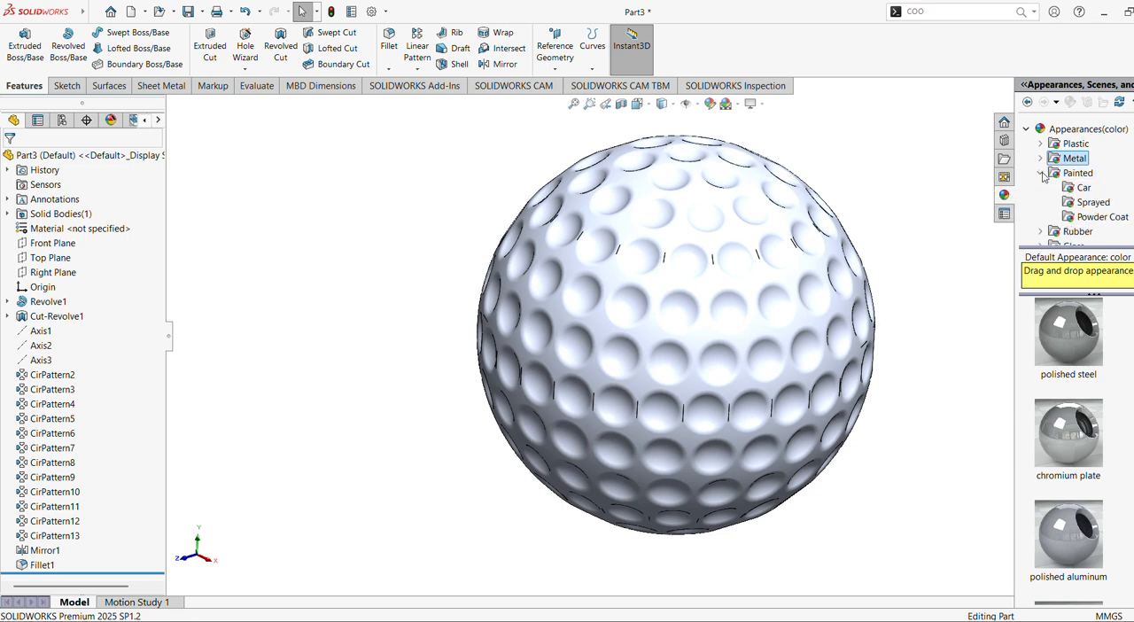
left_click(1092, 203)
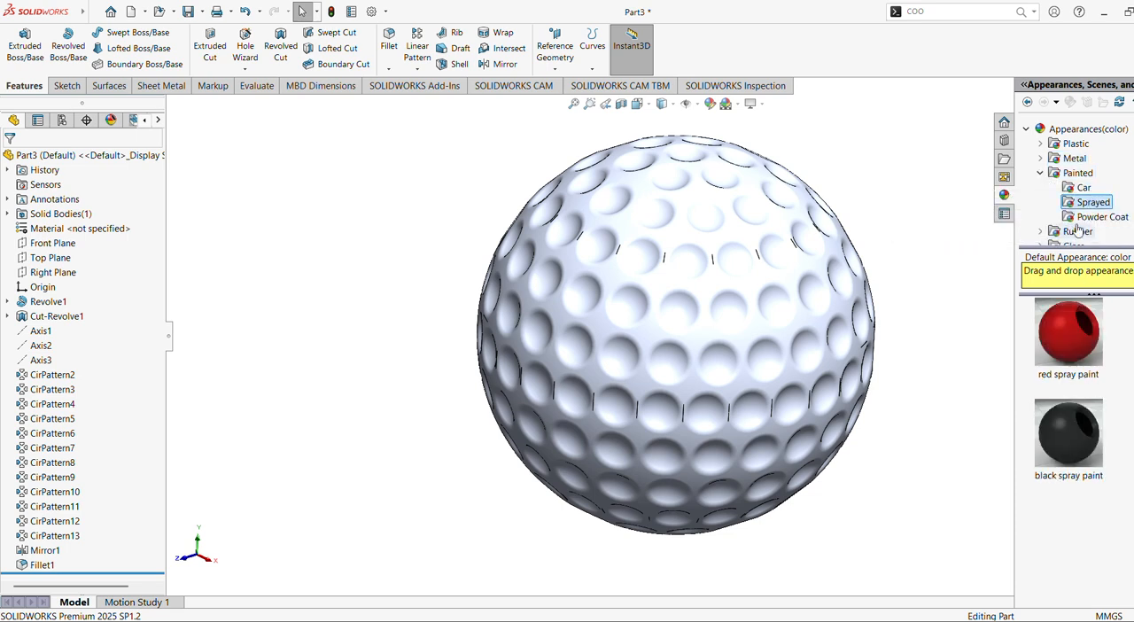
left_click(1077, 188)
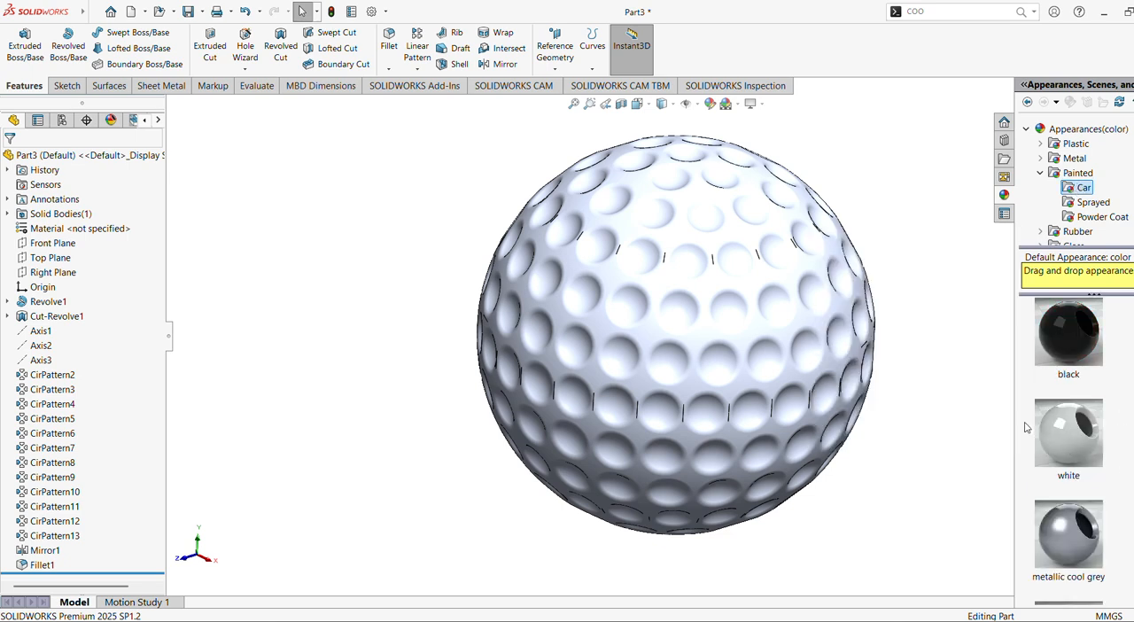
left_click(146, 156)
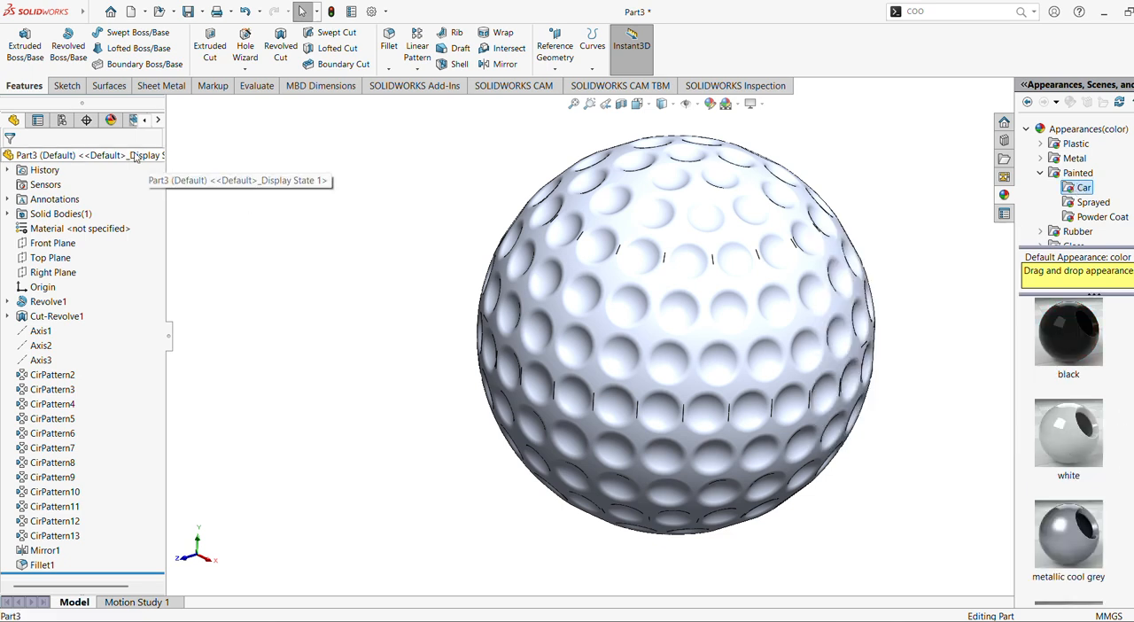
left_click(1133, 195)
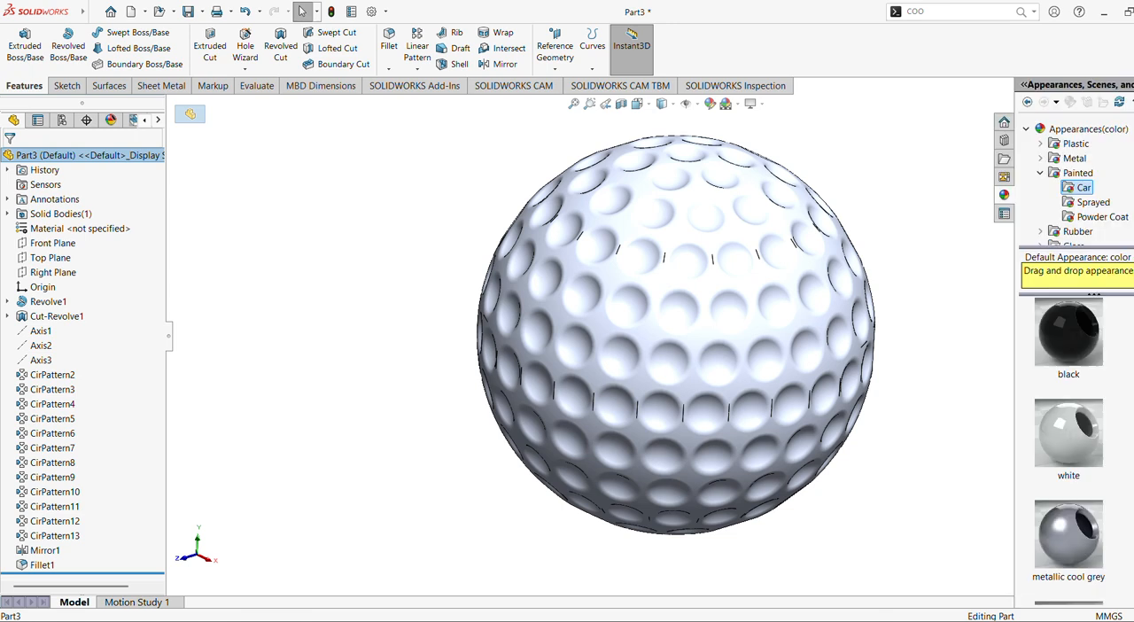
double_click(1072, 445)
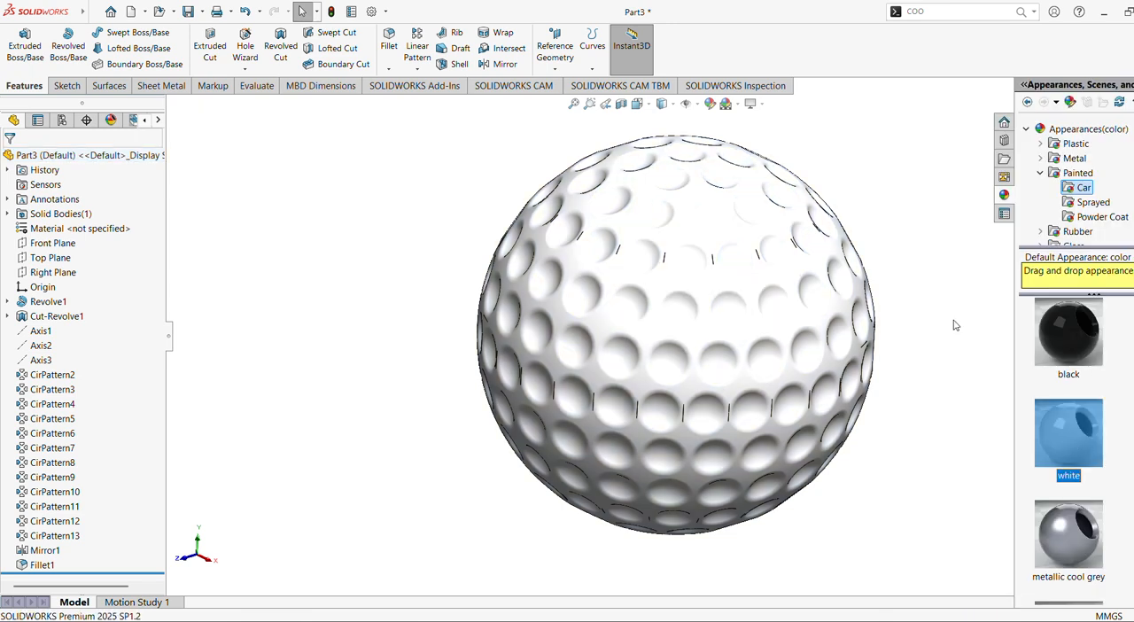
scroll(948, 301, "down", 3)
middle_click_drag(947, 297, 947, 310, "shift")
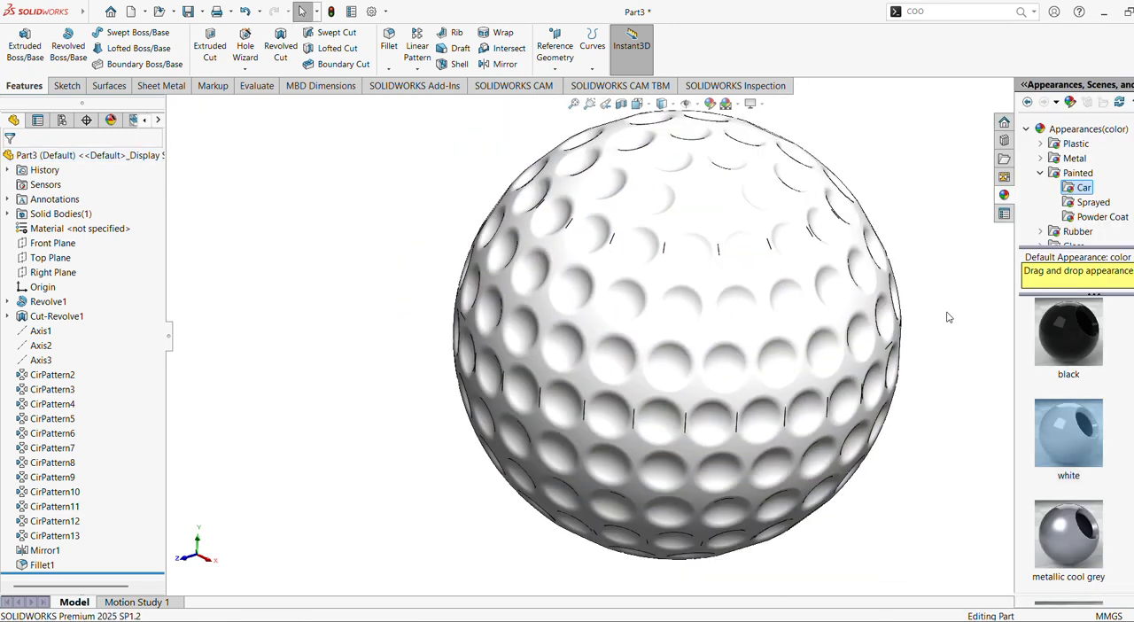
Turn on ambient occlusion and perspective for the view, and switch shadows in shaded mode on and back off.
left_click(167, 342)
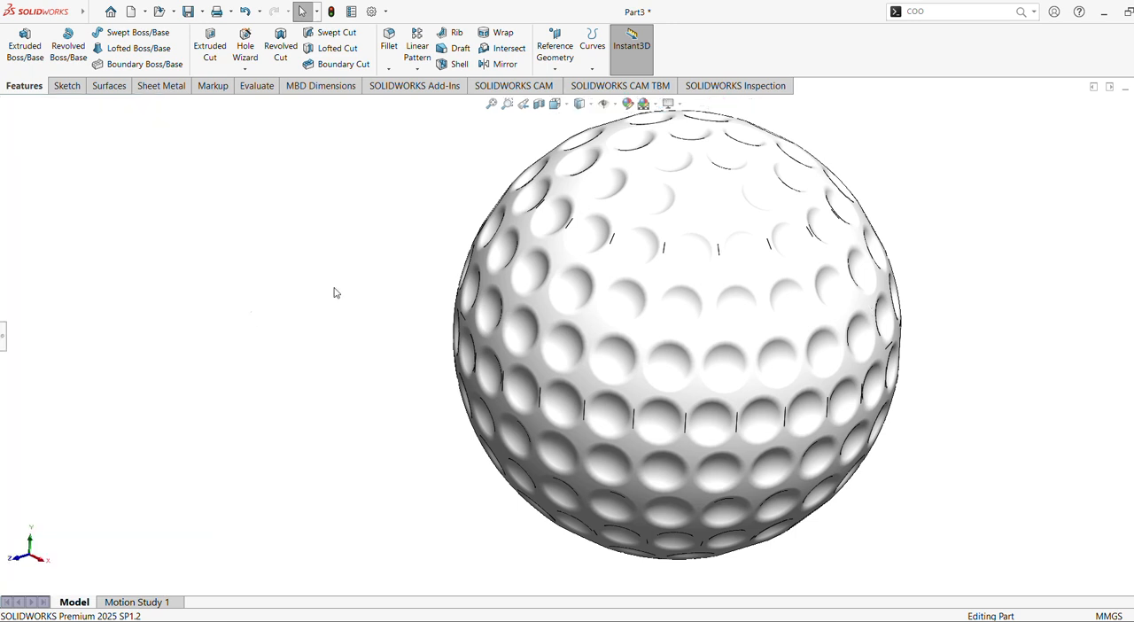
left_click(654, 105)
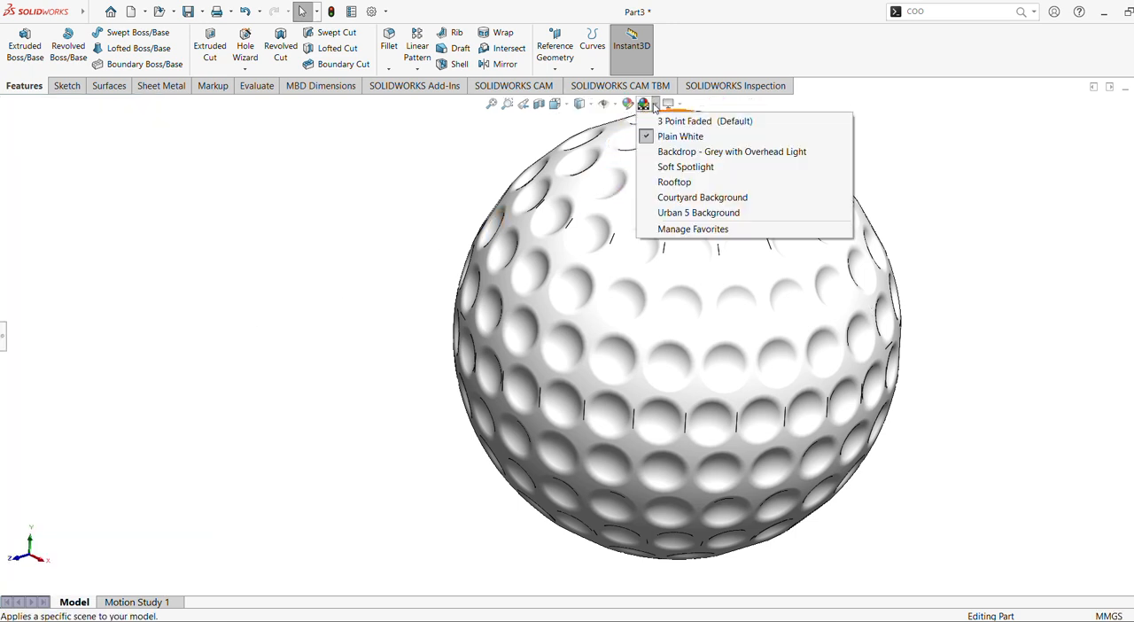
left_click(669, 105)
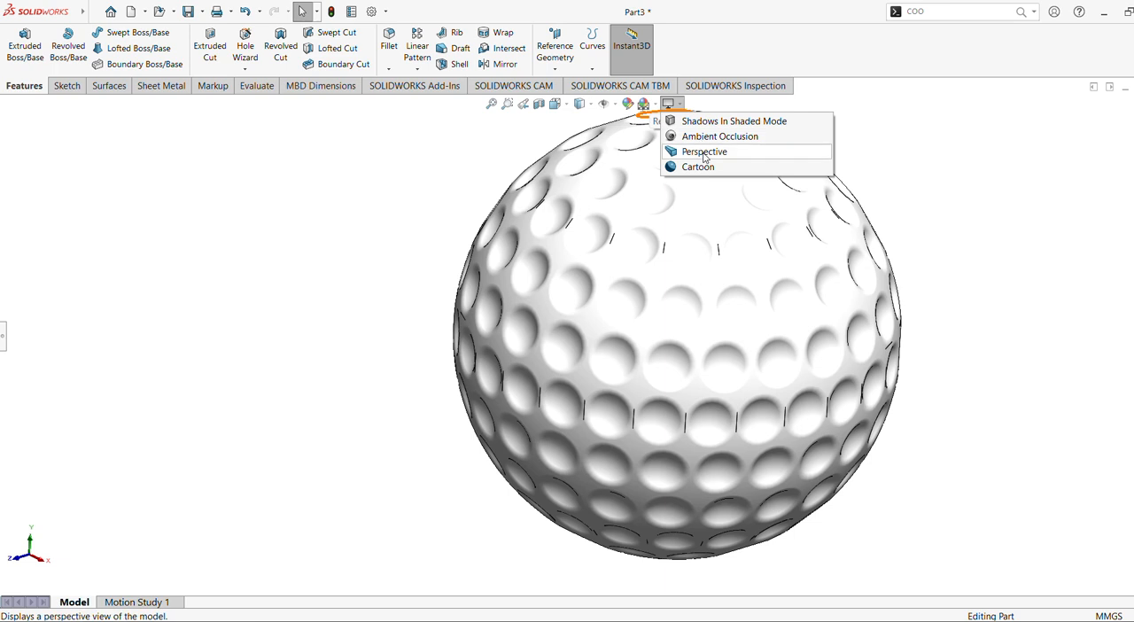
left_click(706, 121)
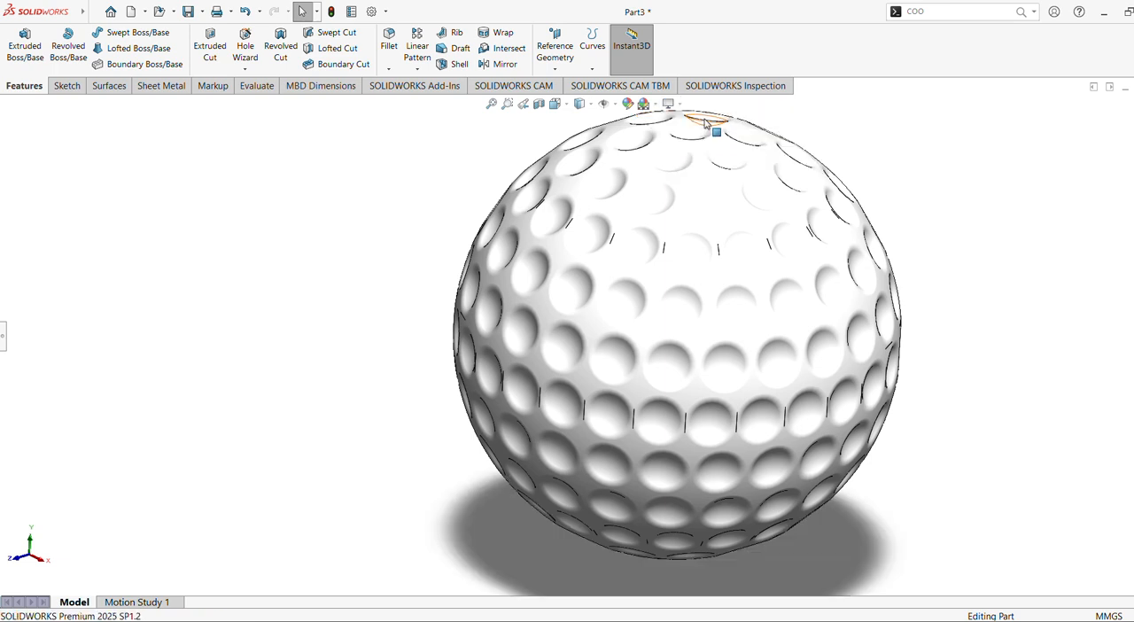
left_click(682, 105)
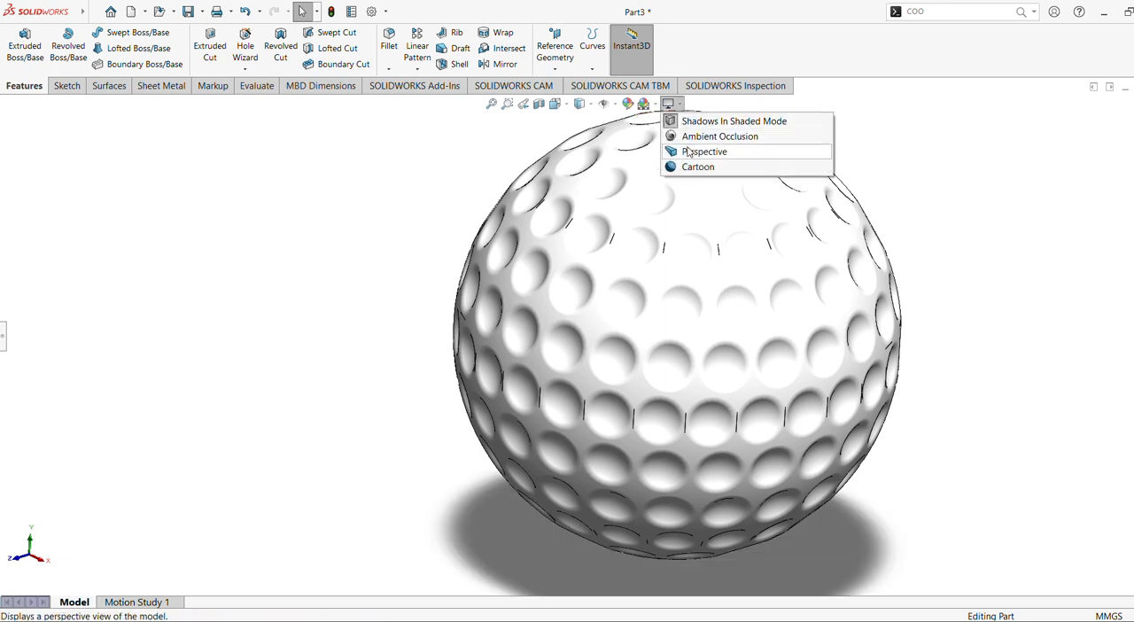
left_click(689, 138)
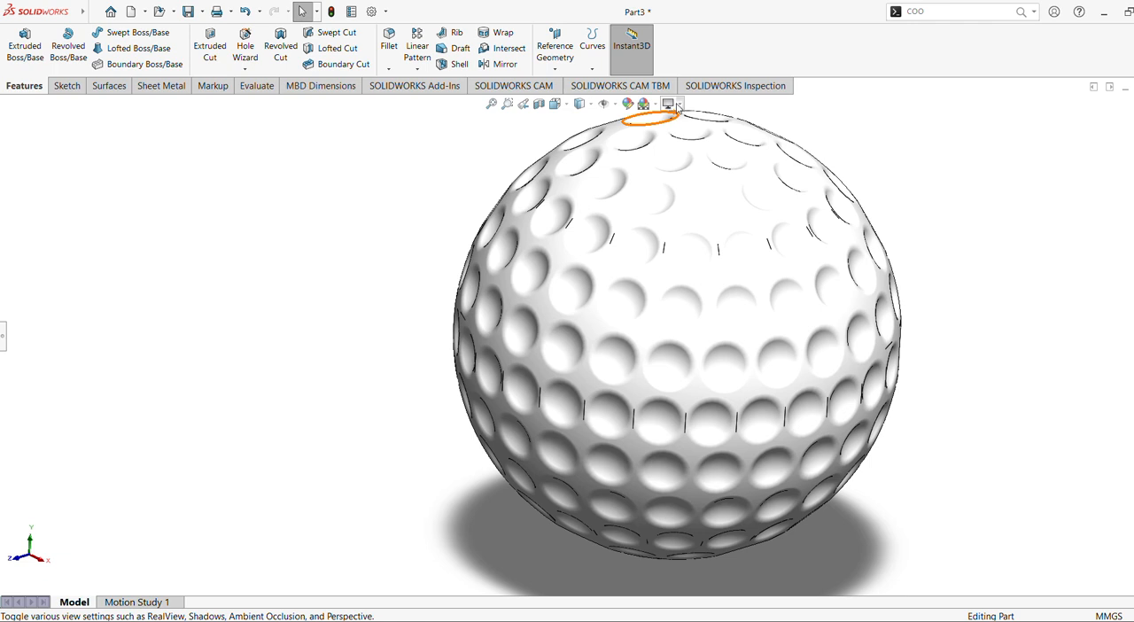
left_click(680, 105)
left_click(690, 152)
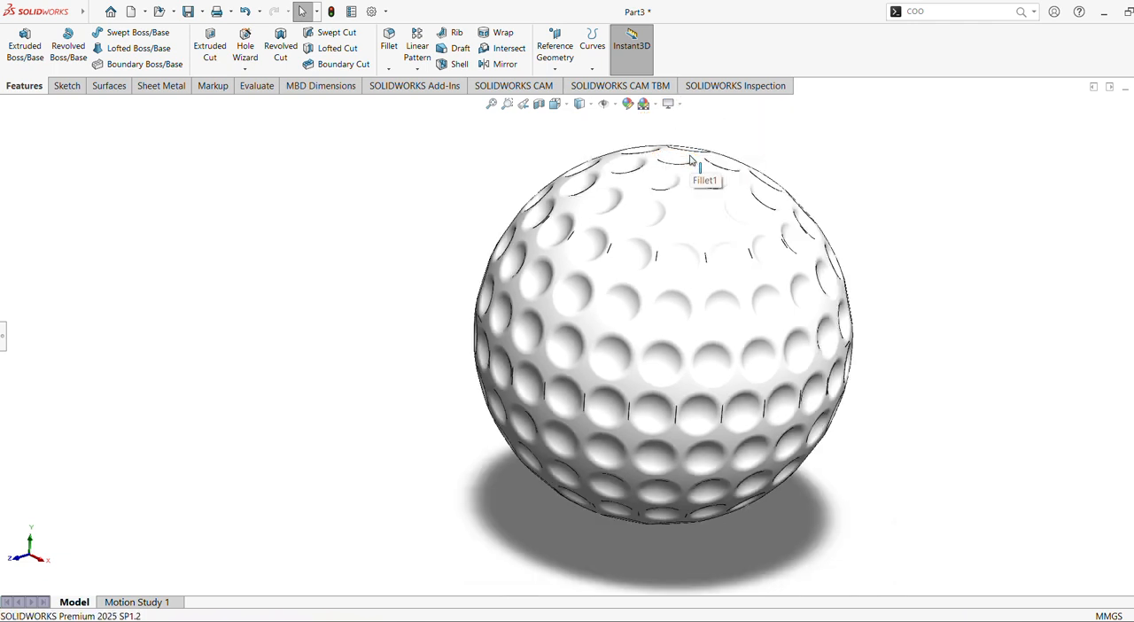
mouse_move(690, 159)
middle_mouse_down()
mouse_move(724, 189)
mouse_move(653, 198)
mouse_move(721, 200)
middle_mouse_up()
left_click(679, 104)
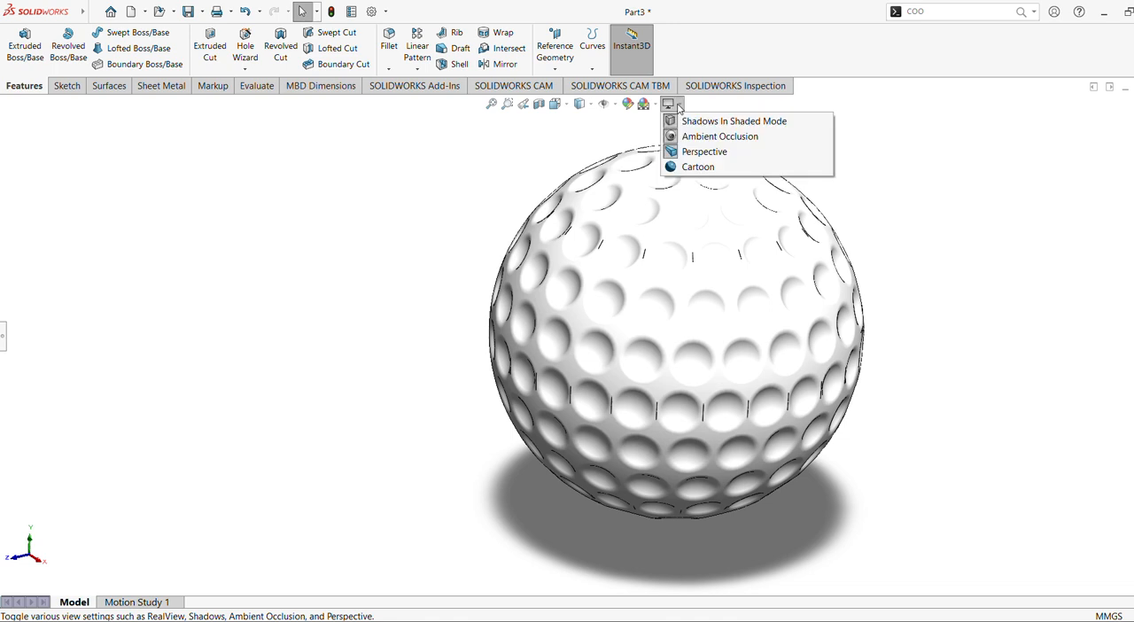
left_click(680, 120)
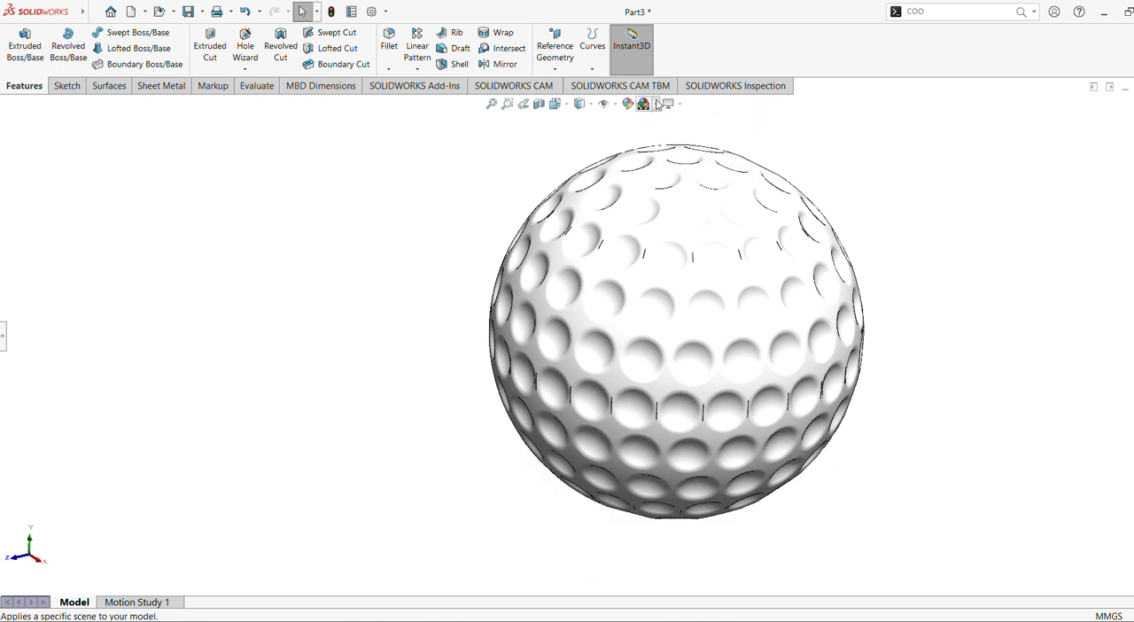
Try the Backdrop - Grey with Overhead Light scene and the Courtyard Background scene behind the ball.
left_click(656, 105)
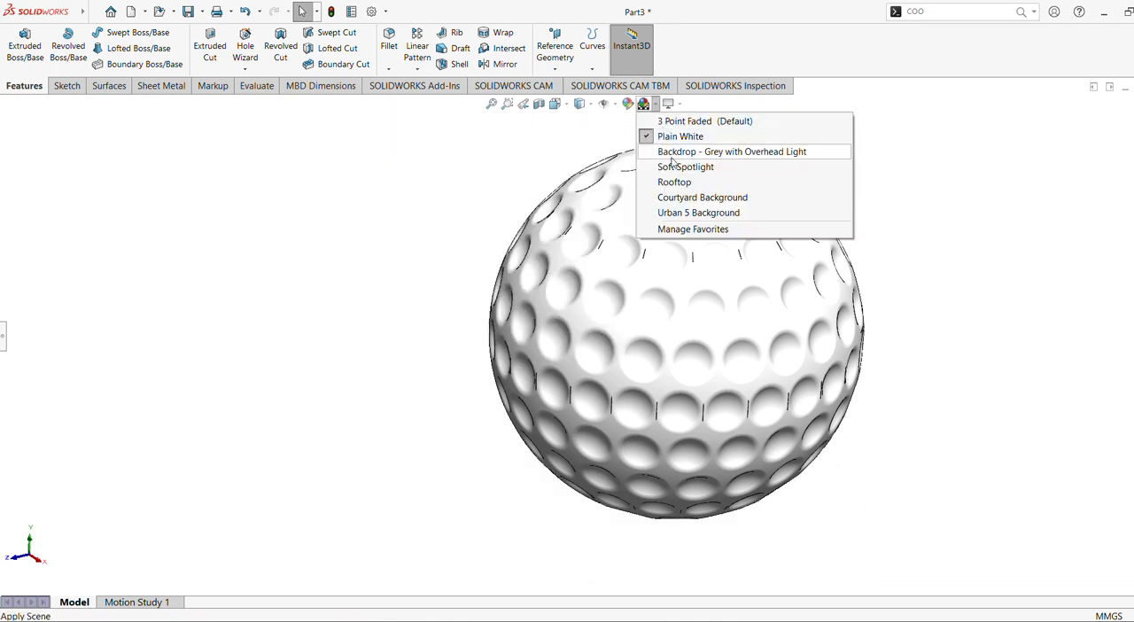
left_click(673, 154)
left_click(644, 104)
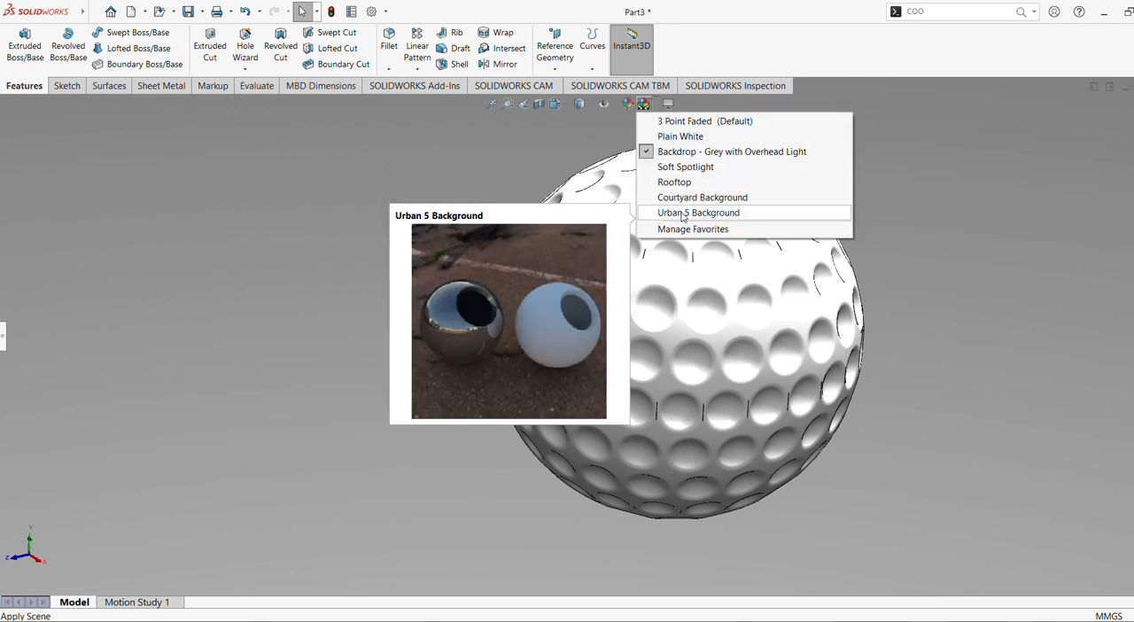
left_click(695, 198)
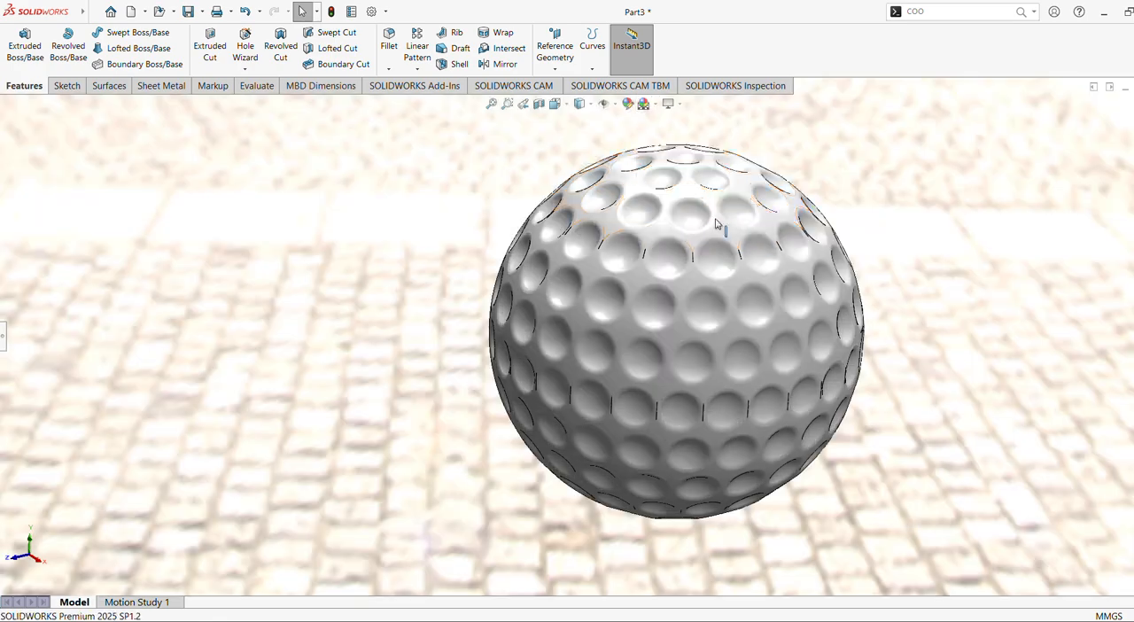
scroll(881, 282, "up", 5)
mouse_move(873, 297)
middle_mouse_down()
mouse_move(806, 299)
mouse_move(860, 325)
mouse_move(856, 271)
mouse_move(859, 306)
middle_mouse_up()
scroll(857, 301, "down", 2)
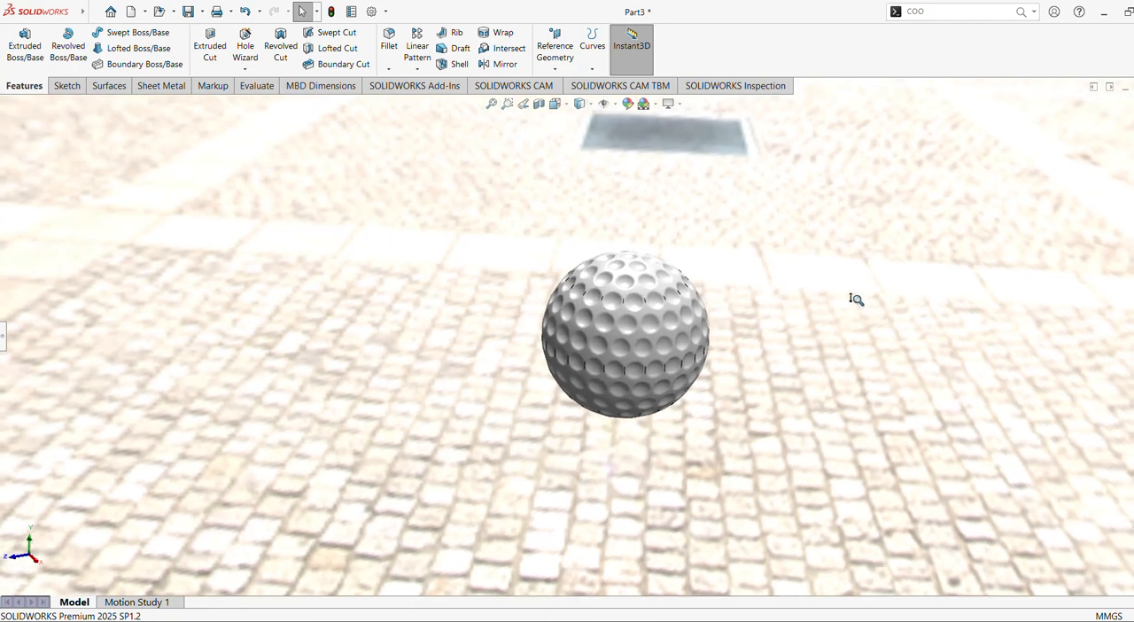
left_click(657, 104)
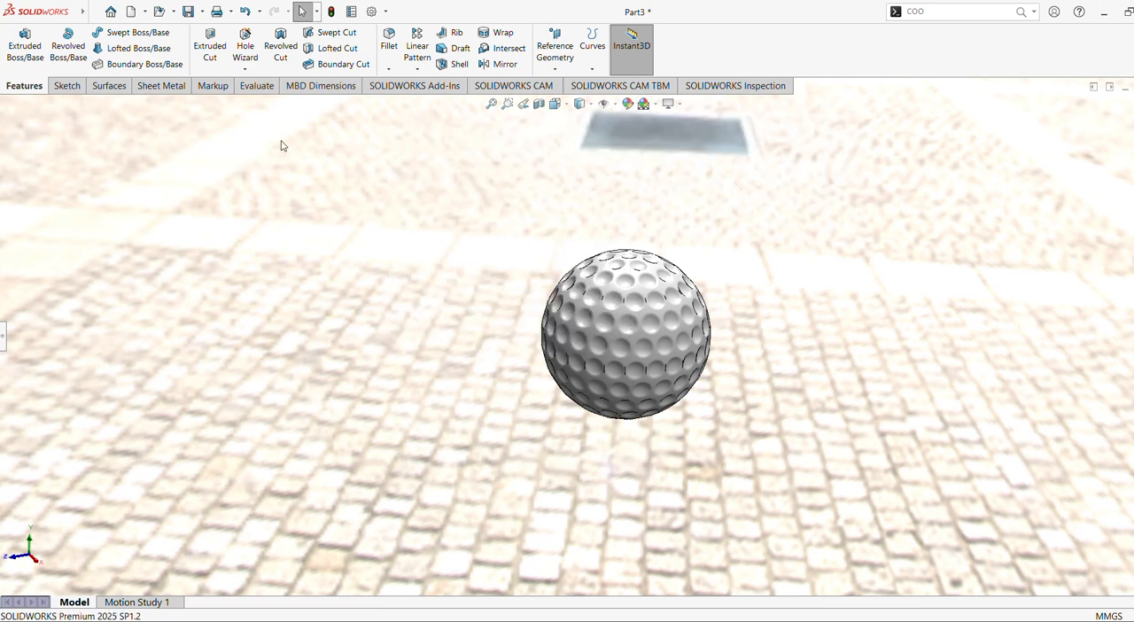
Try yellow, white and pink on the whole part and set its colour to the light purple standard swatch.
left_click(11, 335)
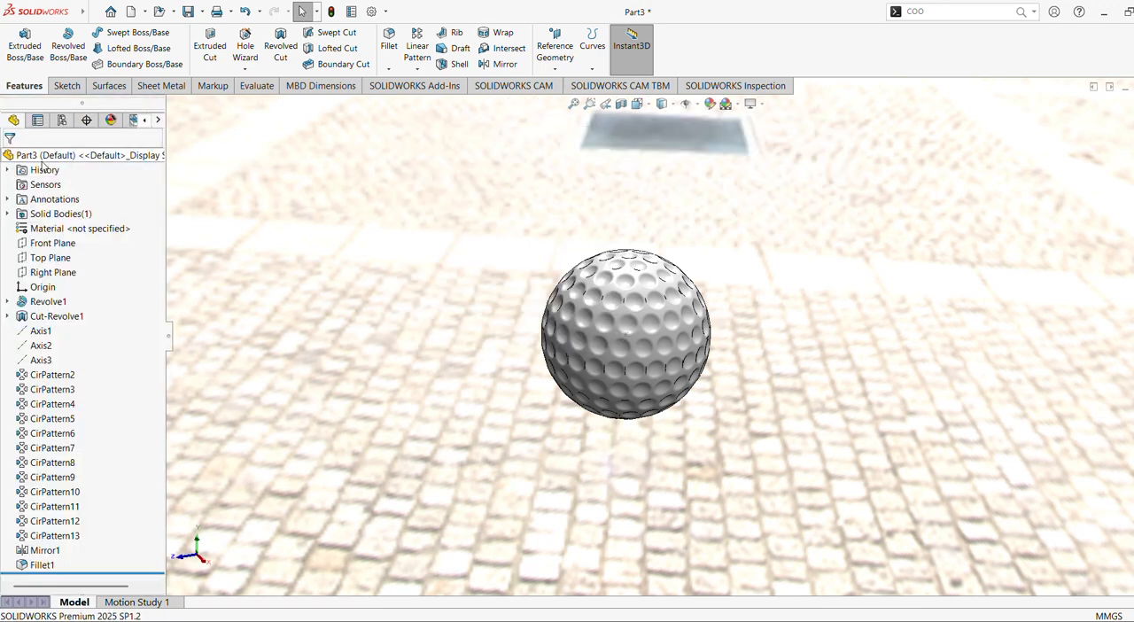
left_click(717, 103)
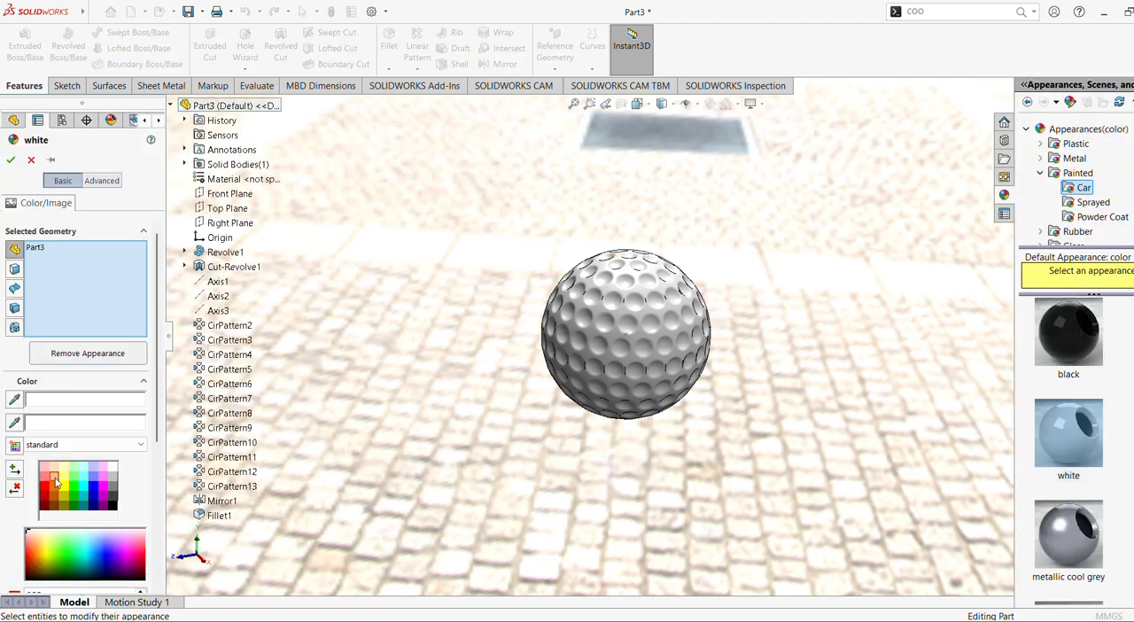
left_click(55, 480)
left_click(64, 480)
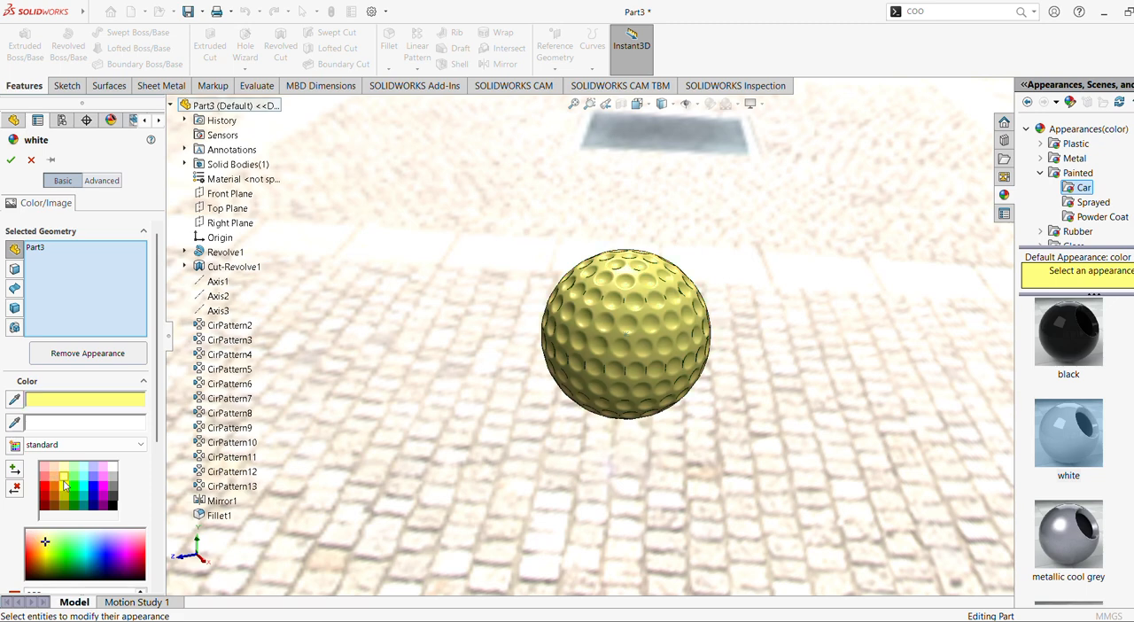
left_click(111, 468)
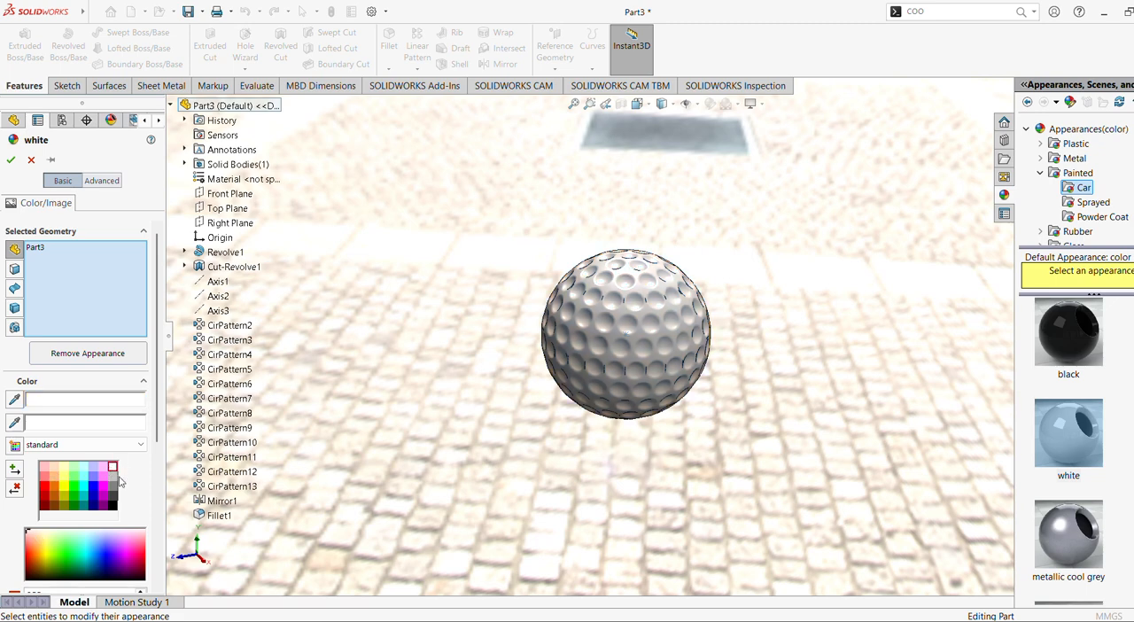
left_click(103, 468)
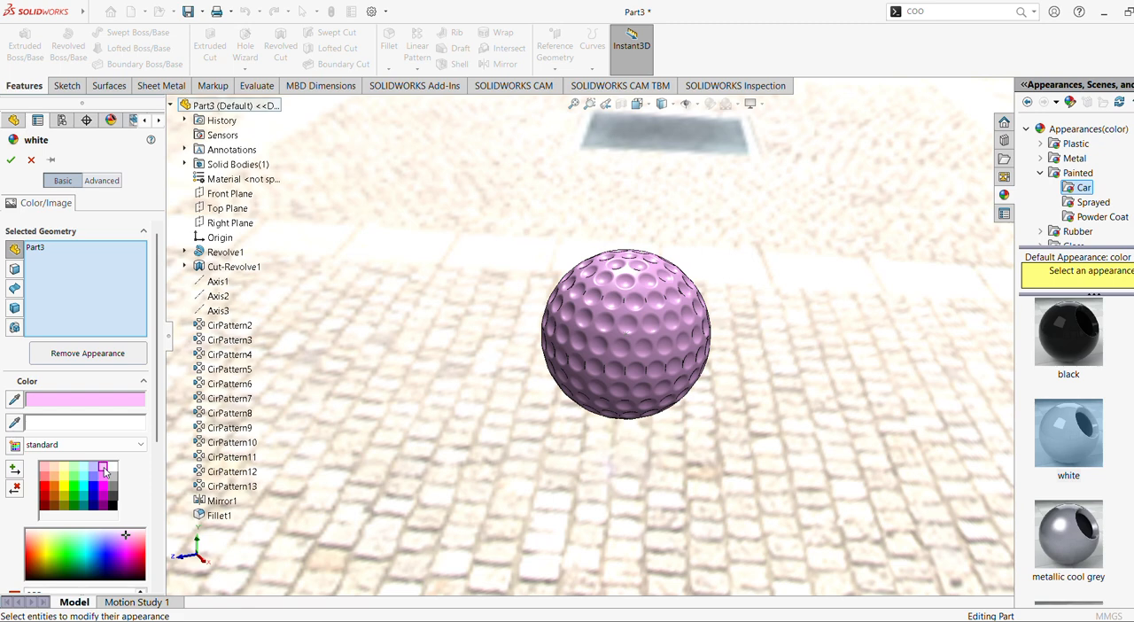
left_click(94, 467)
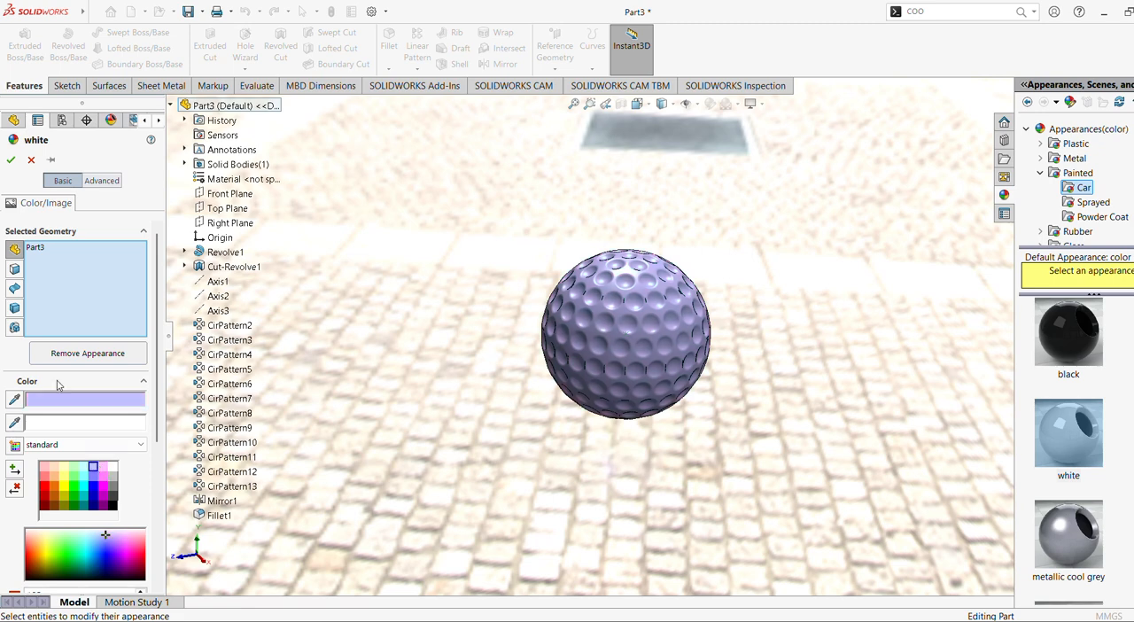
left_click(11, 160)
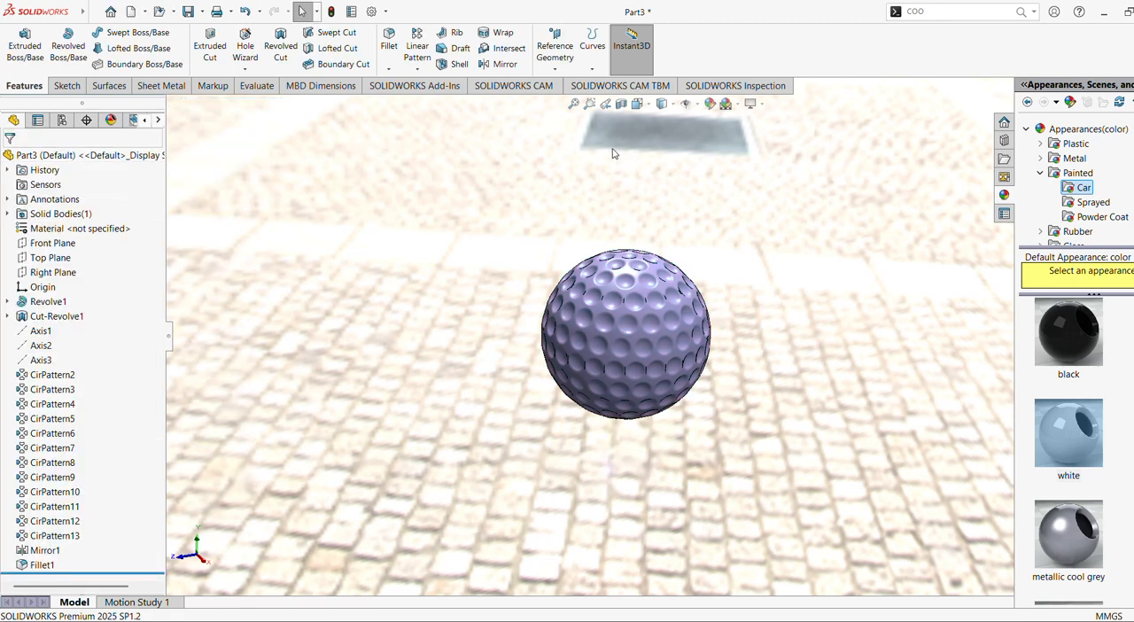
Apply the Plain White scene as the background behind the ball.
left_click(687, 104)
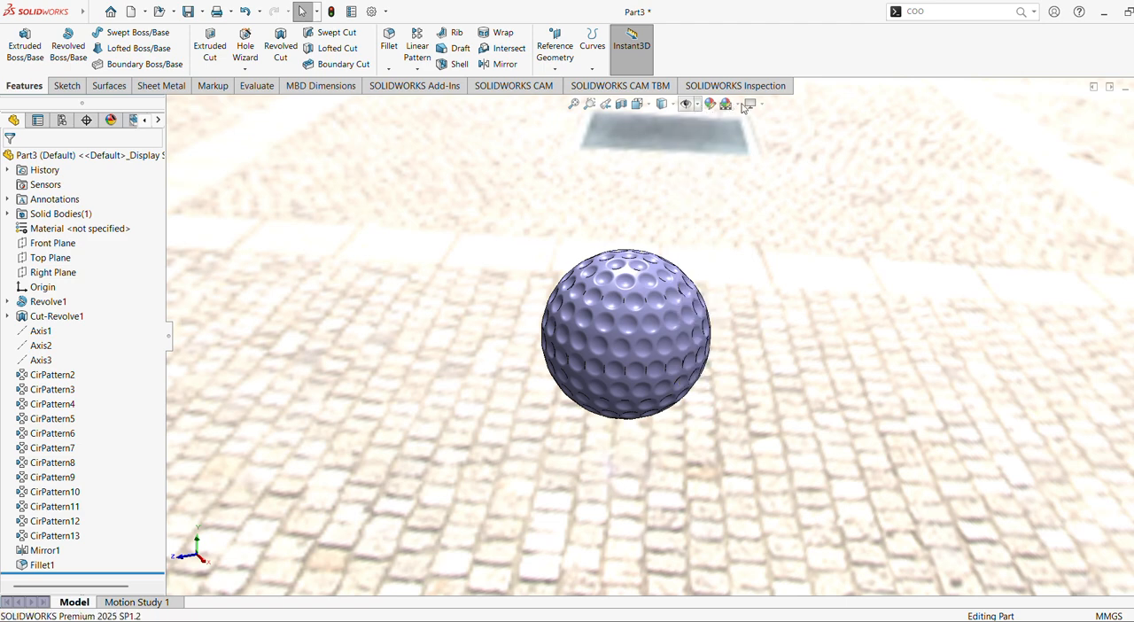
left_click(749, 105)
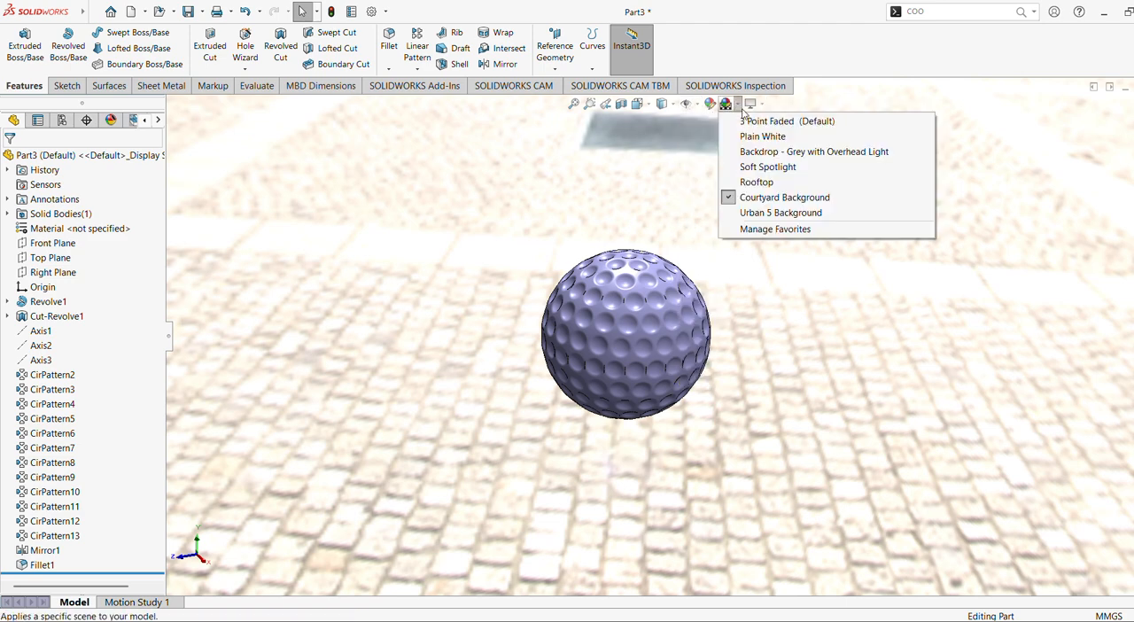
mouse_move(728, 105)
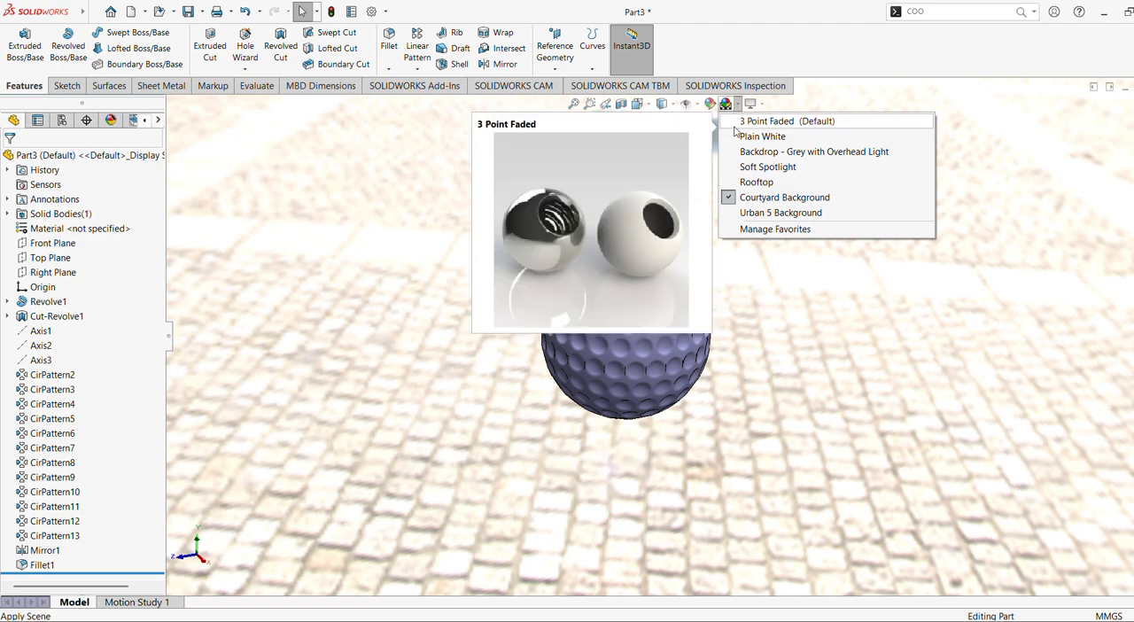
left_click(769, 136)
Examine the light purple ball and its dimple rows from several angles and distances with the feature tree collapsed.
middle_click_drag(787, 283, 795, 226, "shift")
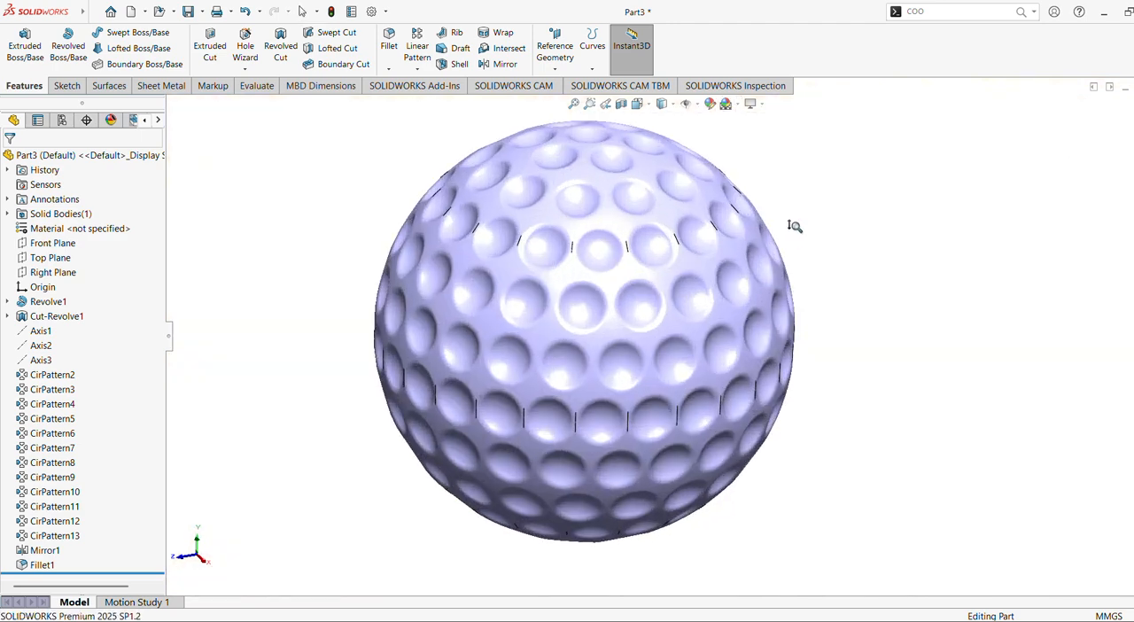
left_click(164, 338)
scroll(864, 301, "down", 2)
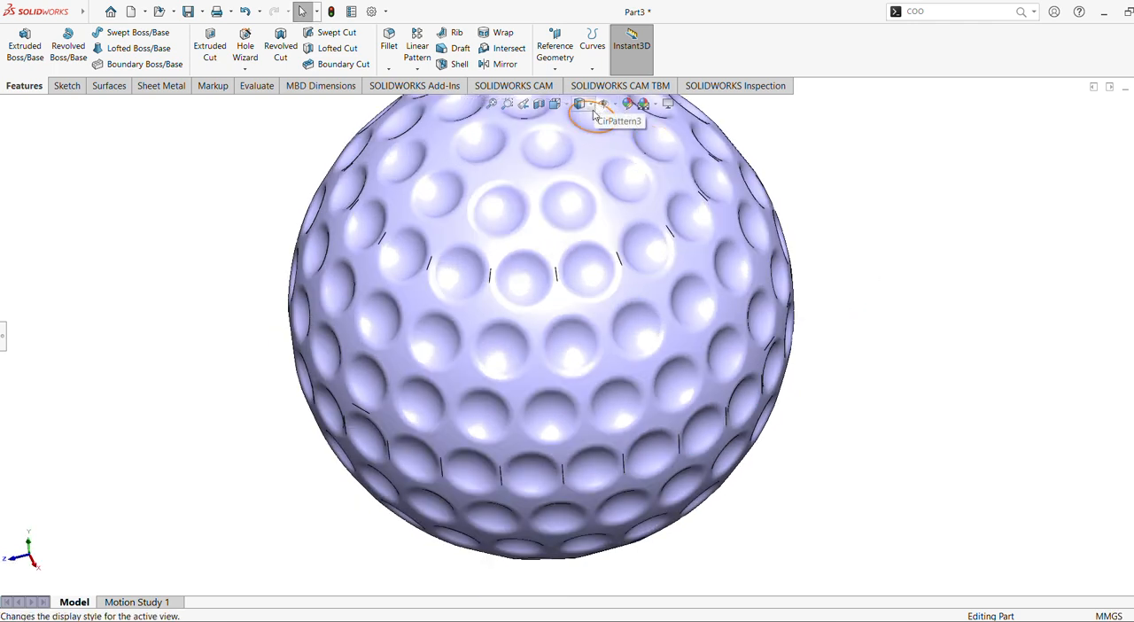
middle_click_drag(680, 209, 728, 314, "shift")
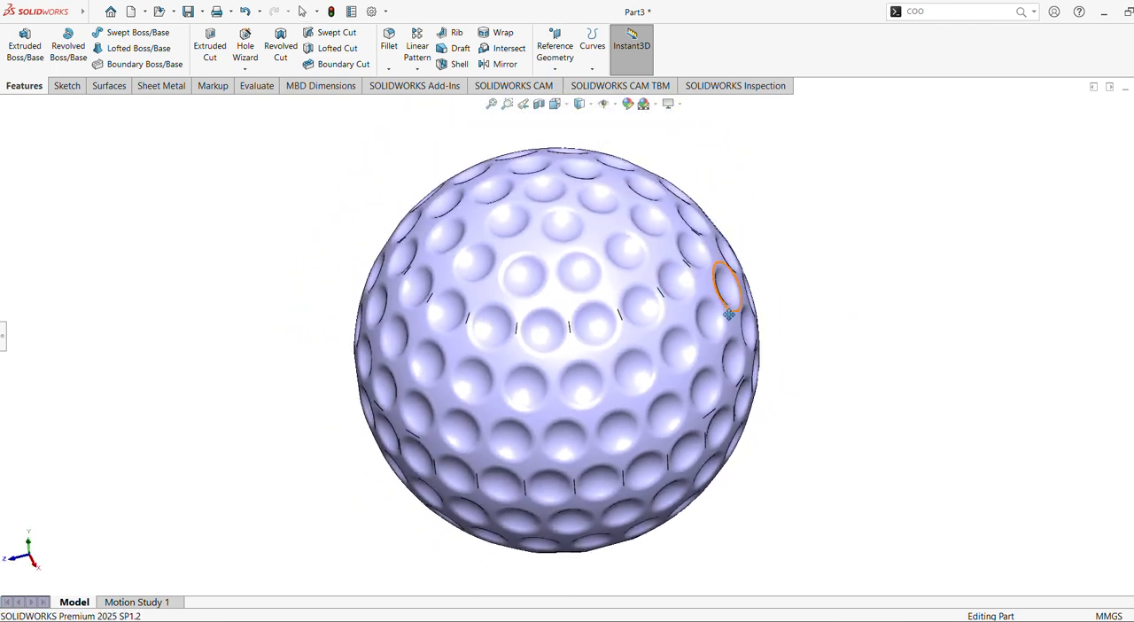
middle_click_drag(889, 329, 874, 266)
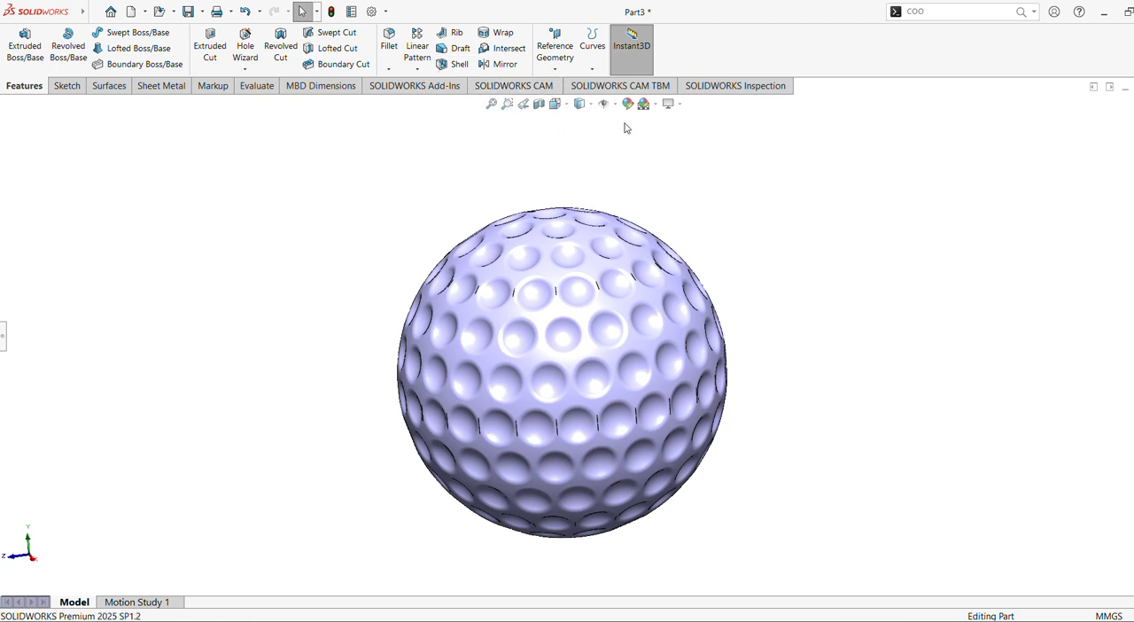
middle_click_drag(744, 294, 802, 273, "shift")
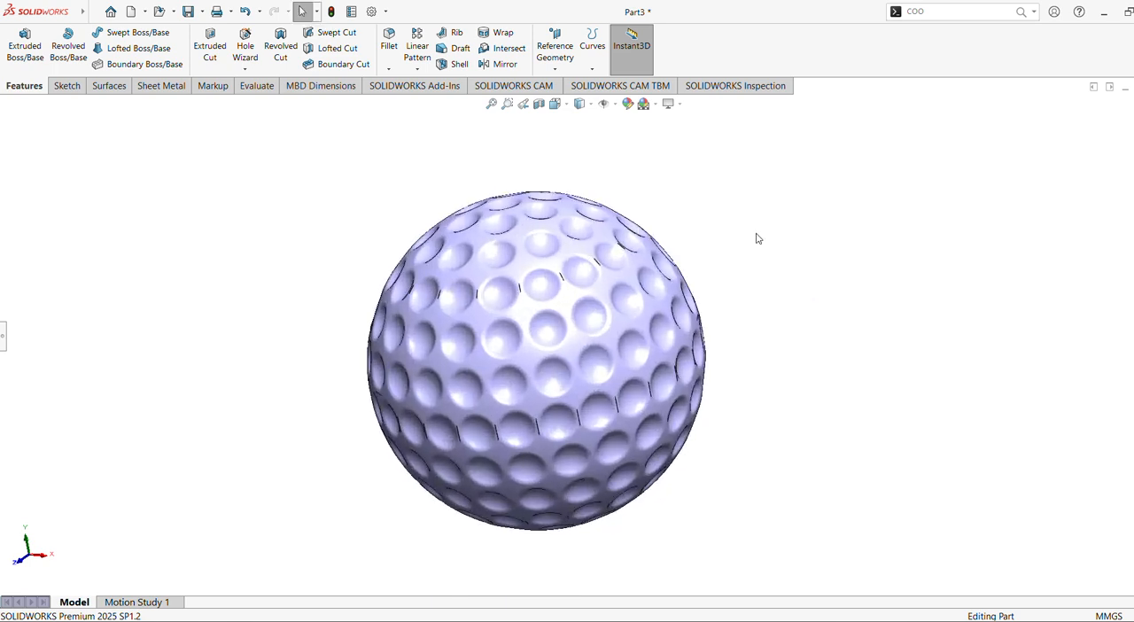
middle_click_drag(768, 228, 772, 174, "ctrl")
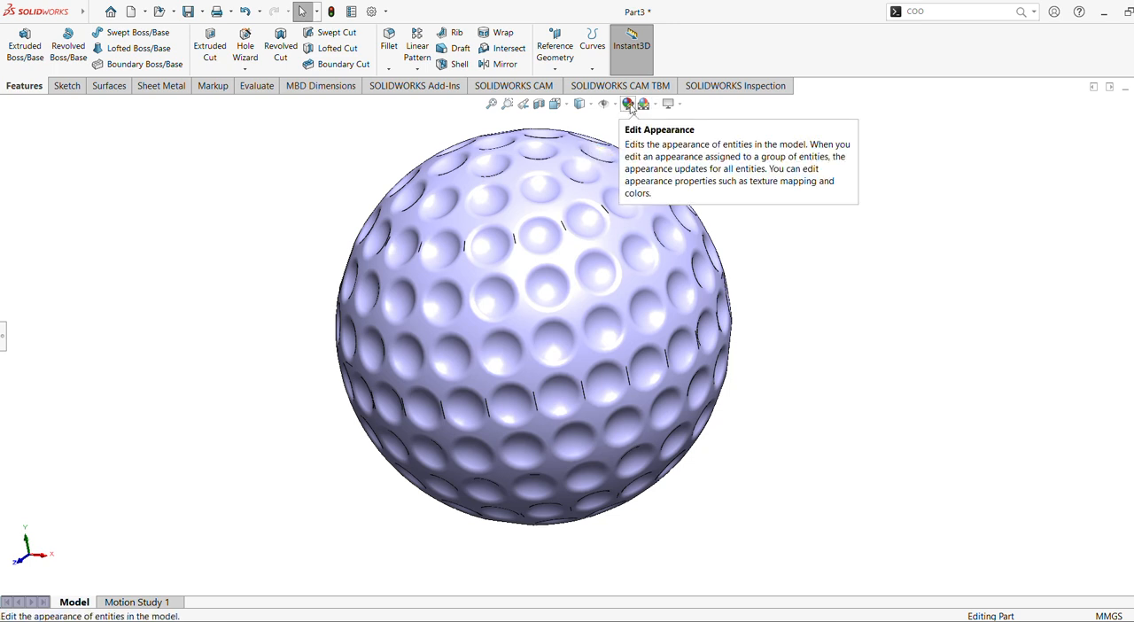
Select the circular pattern features CirPattern2 through CirPattern13 in the feature tree to highlight their dimples on the ball.
left_click(4, 335)
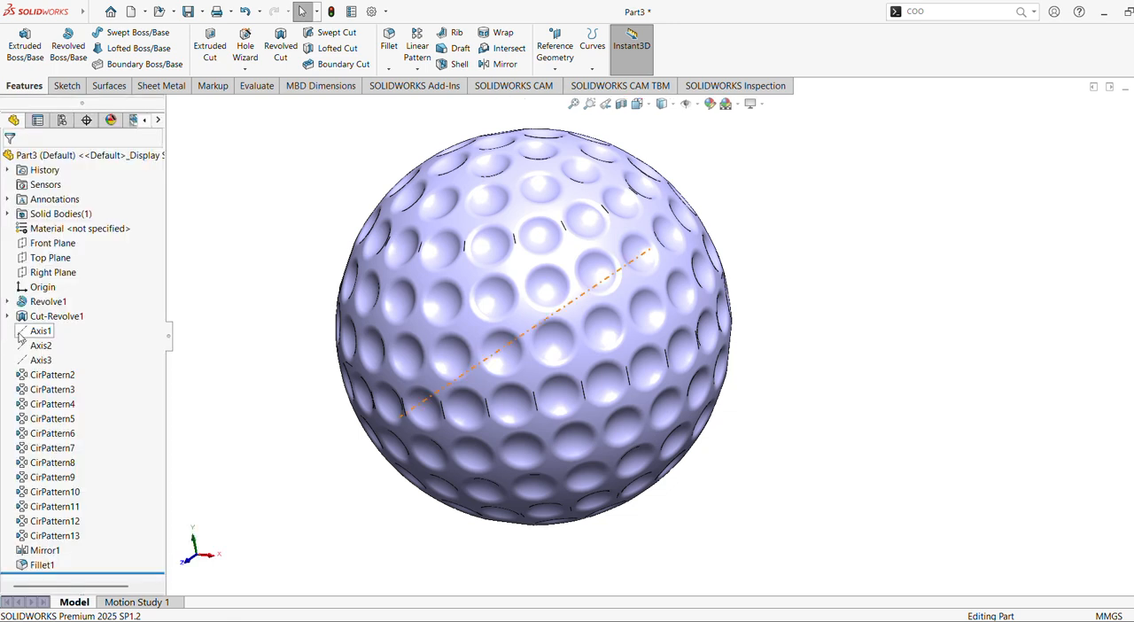
left_click(61, 378)
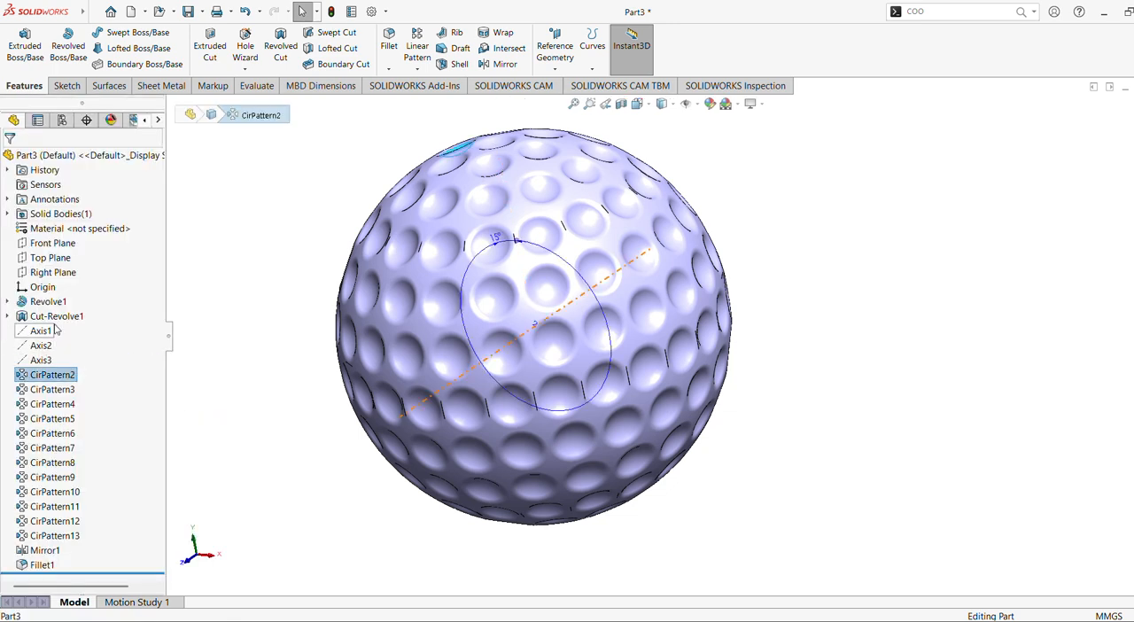
left_click(59, 392, "ctrl")
left_click(61, 407, "ctrl")
left_click(60, 421, "ctrl")
left_click(57, 437, "ctrl")
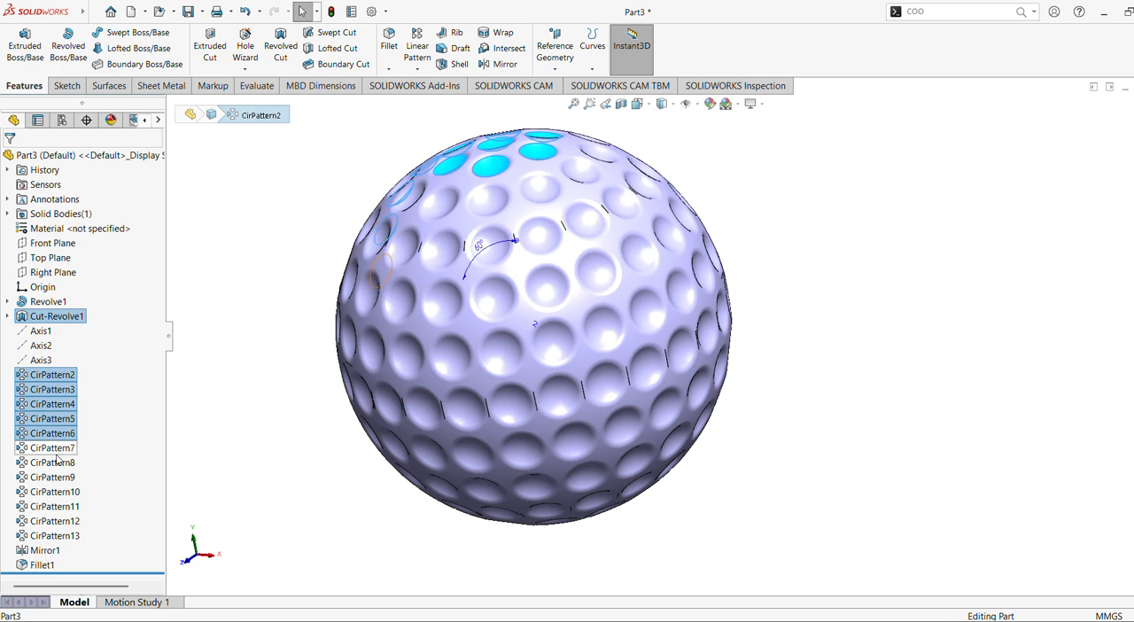
left_click(56, 449, "ctrl")
left_click(56, 462, "ctrl")
left_click(57, 477, "ctrl")
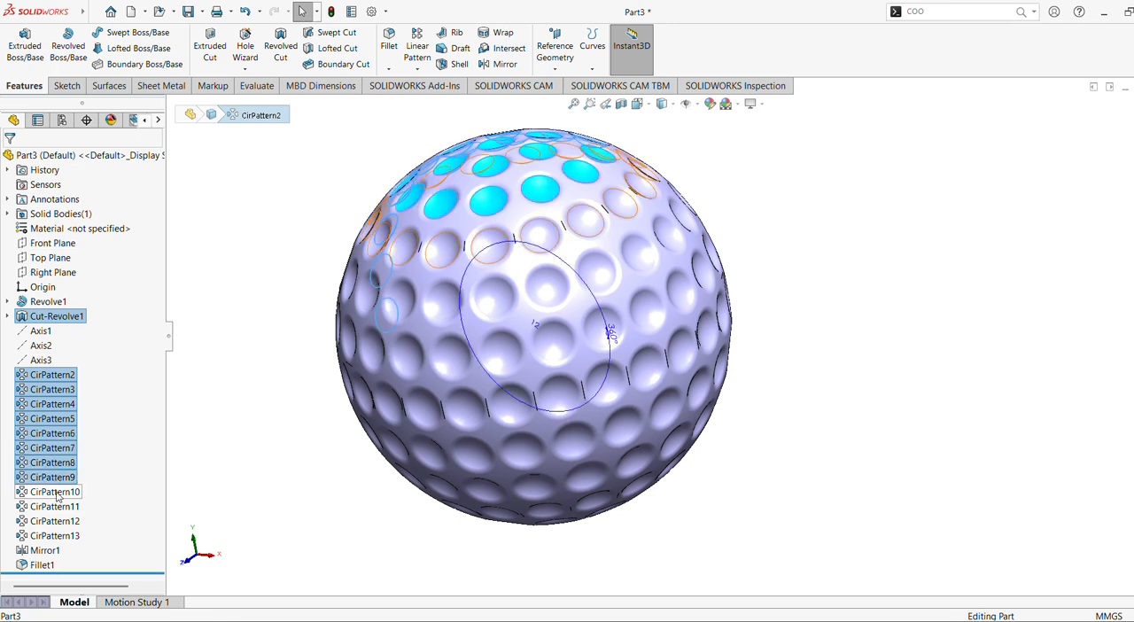
left_click(57, 493, "ctrl")
left_click(55, 507, "ctrl")
left_click(56, 521, "ctrl")
left_click(56, 537, "ctrl")
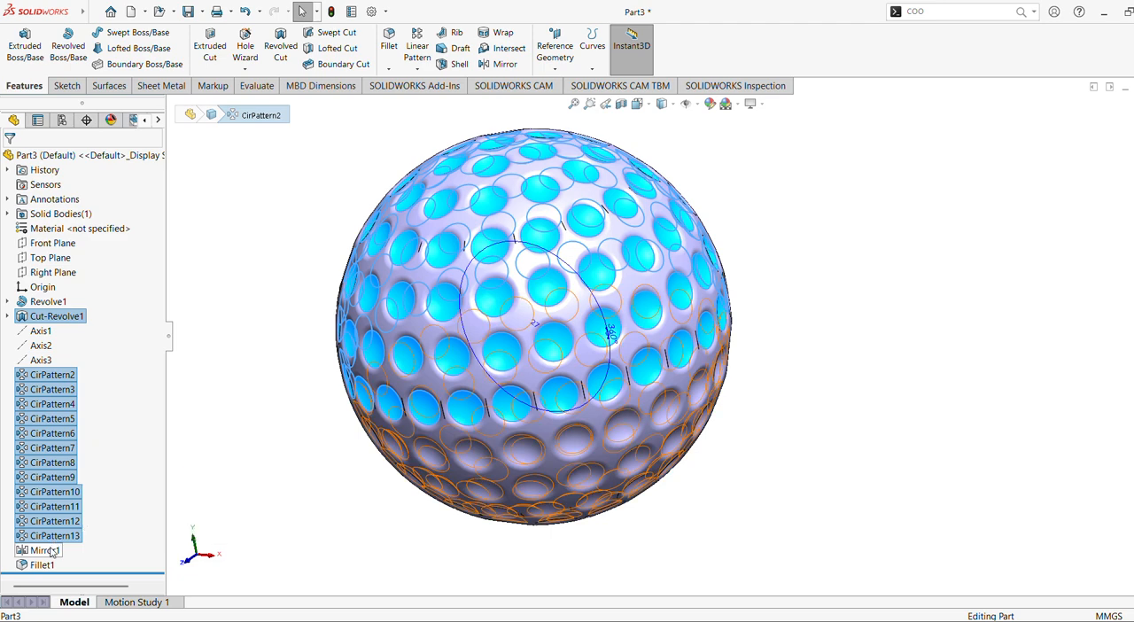
Add Mirror1 to the selected dimple cut and circular patterns and apply a white colour appearance to these features.
left_click(46, 550, "ctrl")
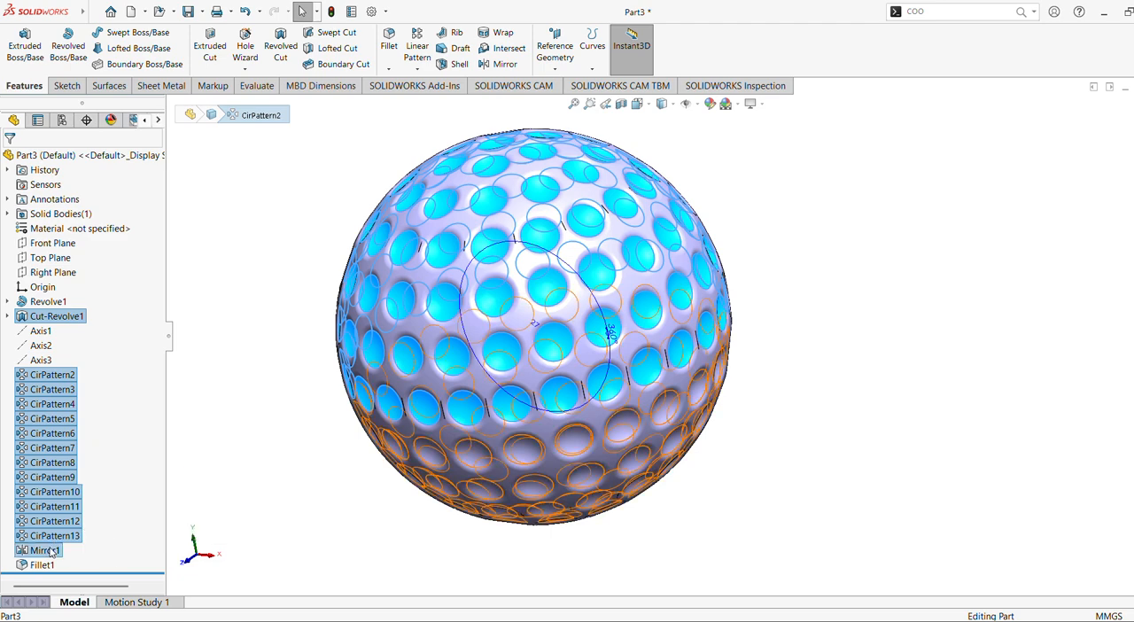
left_click(713, 103)
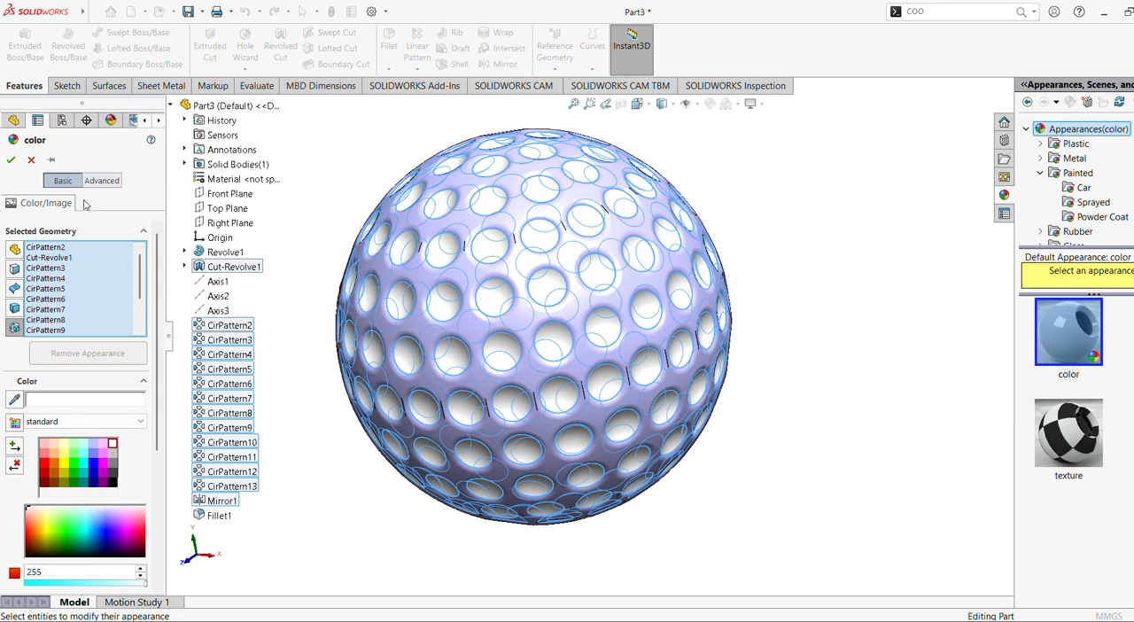
left_click(11, 159)
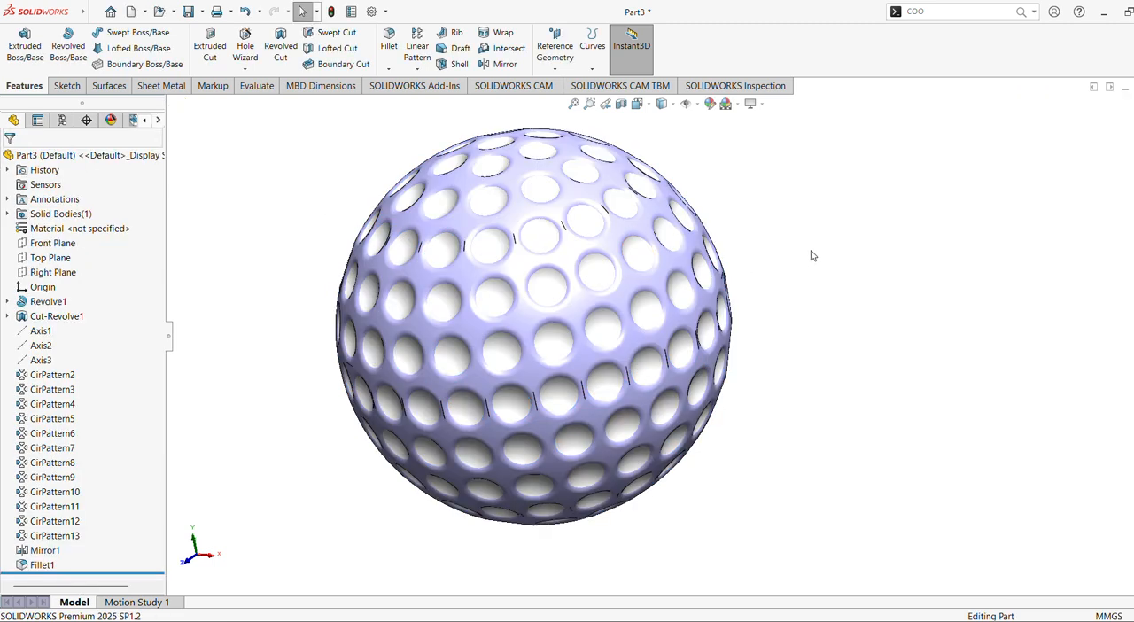
Collapse the feature tree and examine the light purple ball with its white dimples from another angle and distance.
middle_click_drag(812, 256, 843, 233)
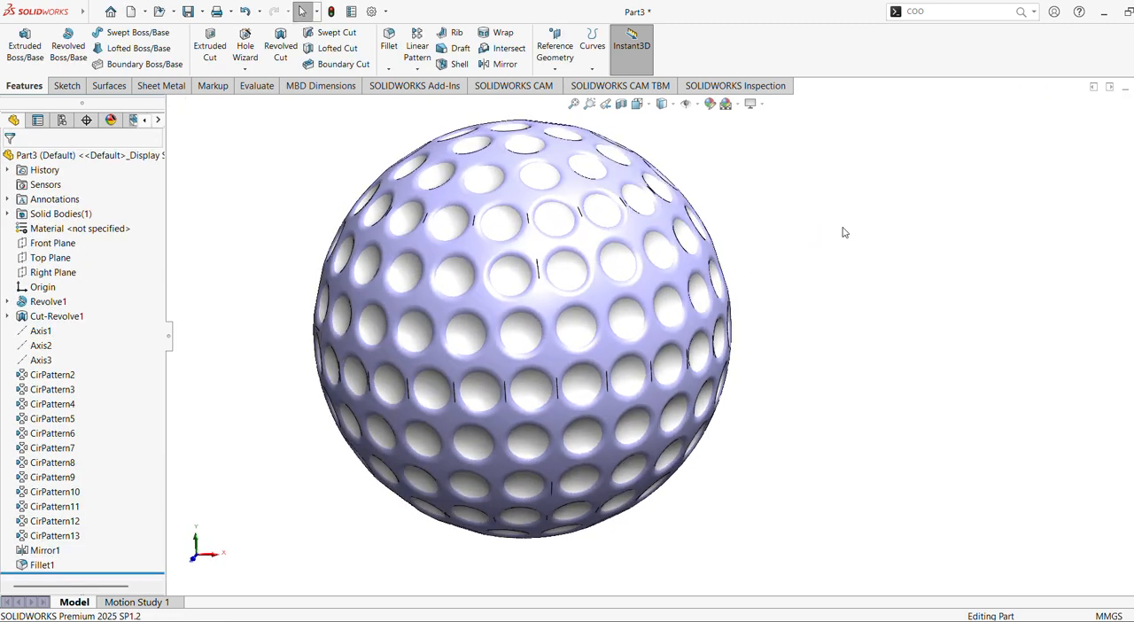
left_click(169, 337)
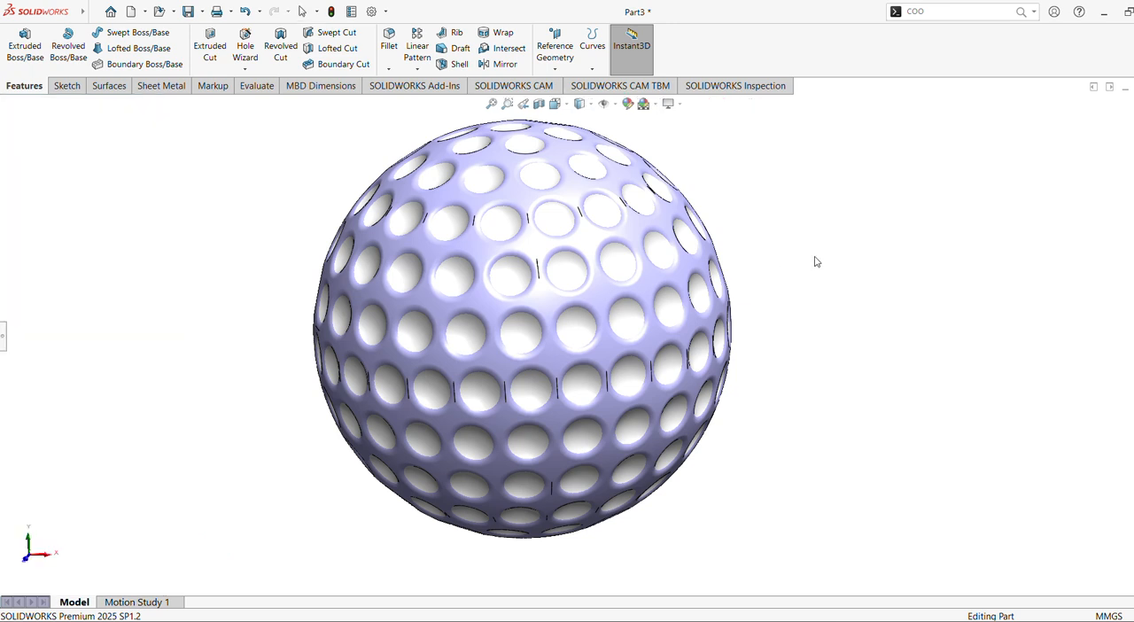
middle_click_drag(813, 257, 840, 303)
scroll(838, 299, "down", 1)
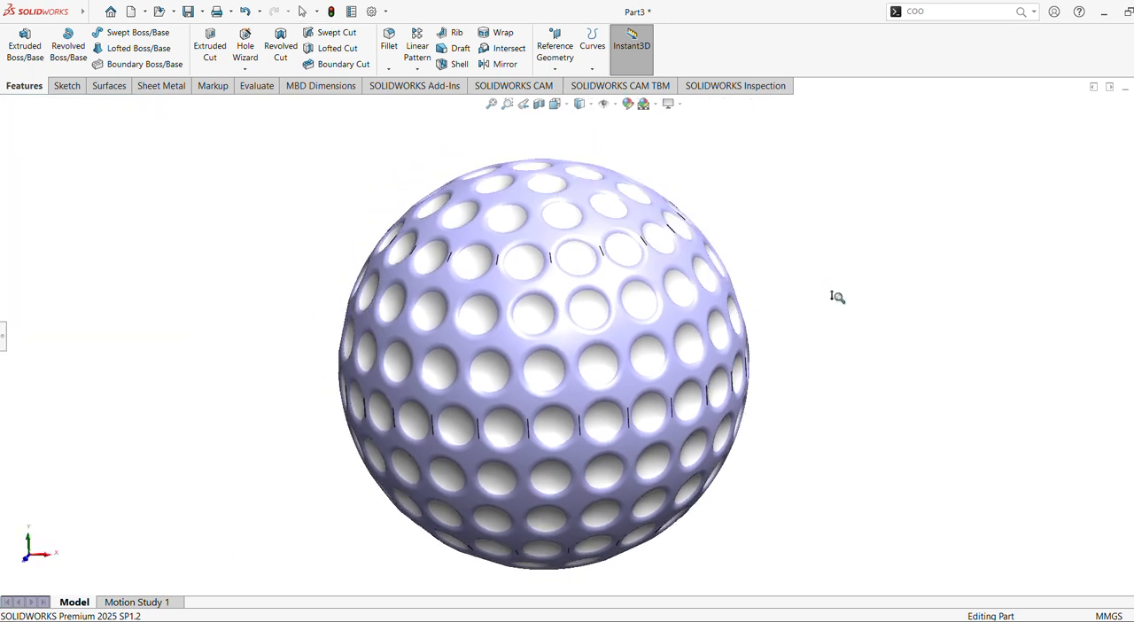